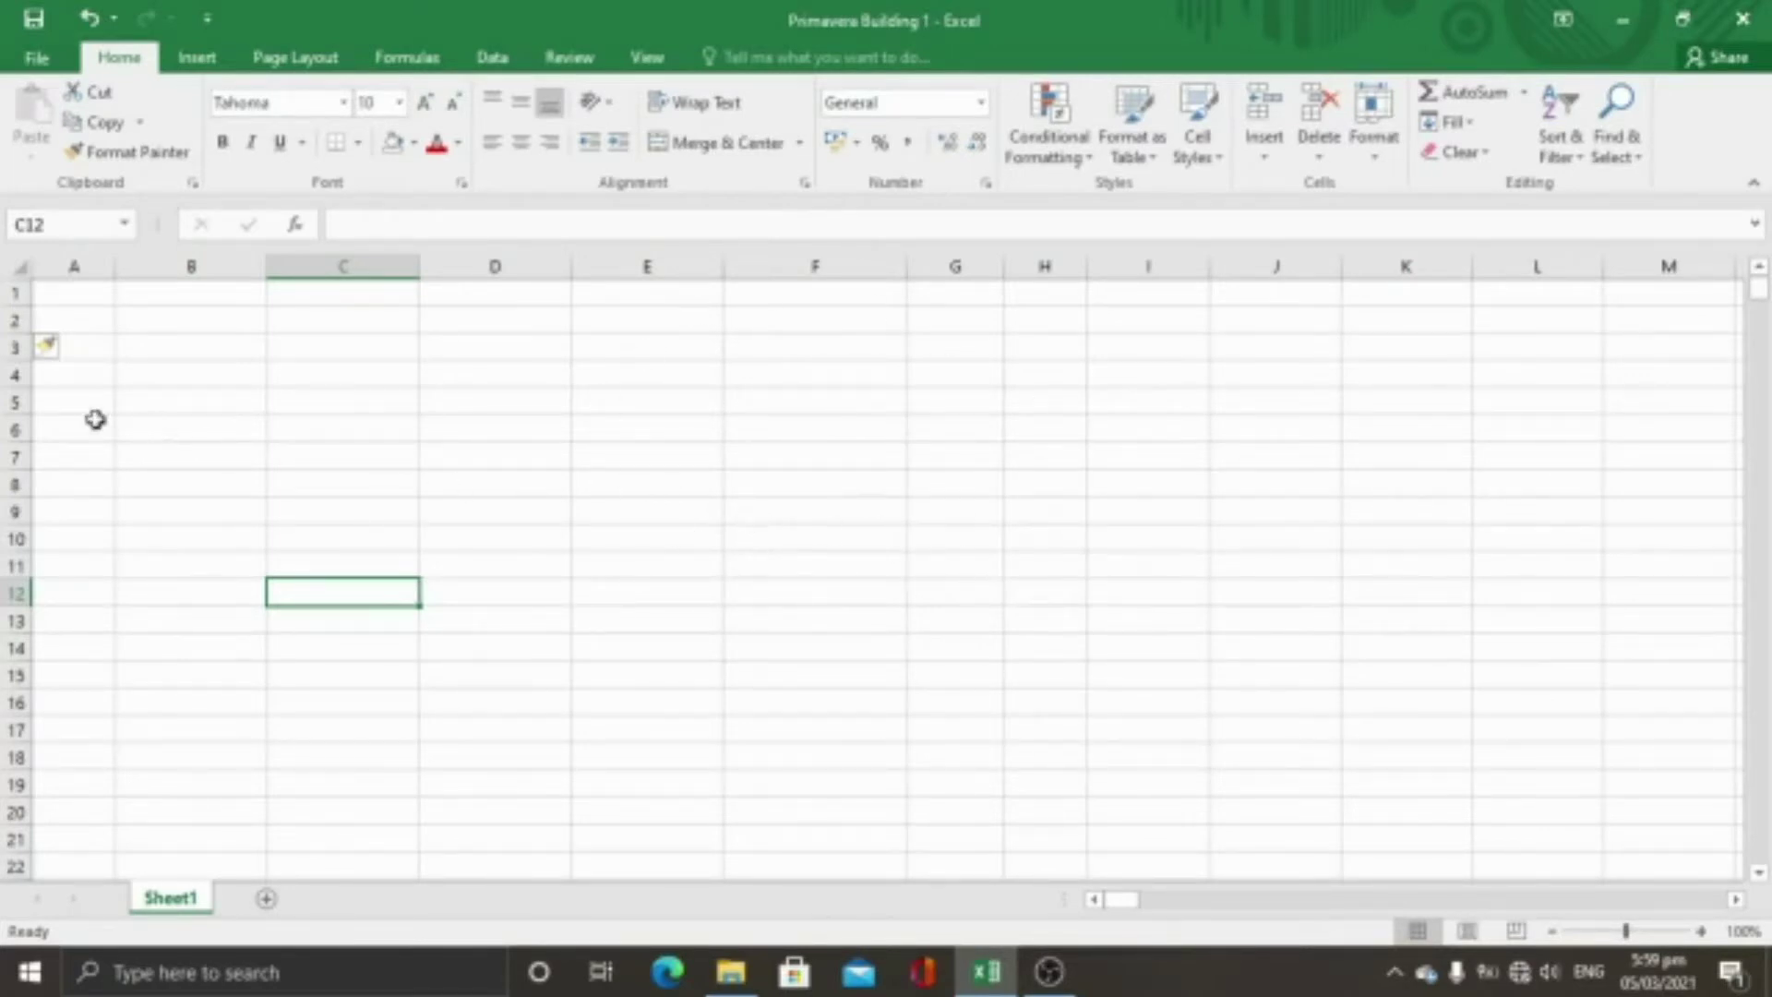
Enter the header labels CP in A3 and Description in B3
click(79, 355)
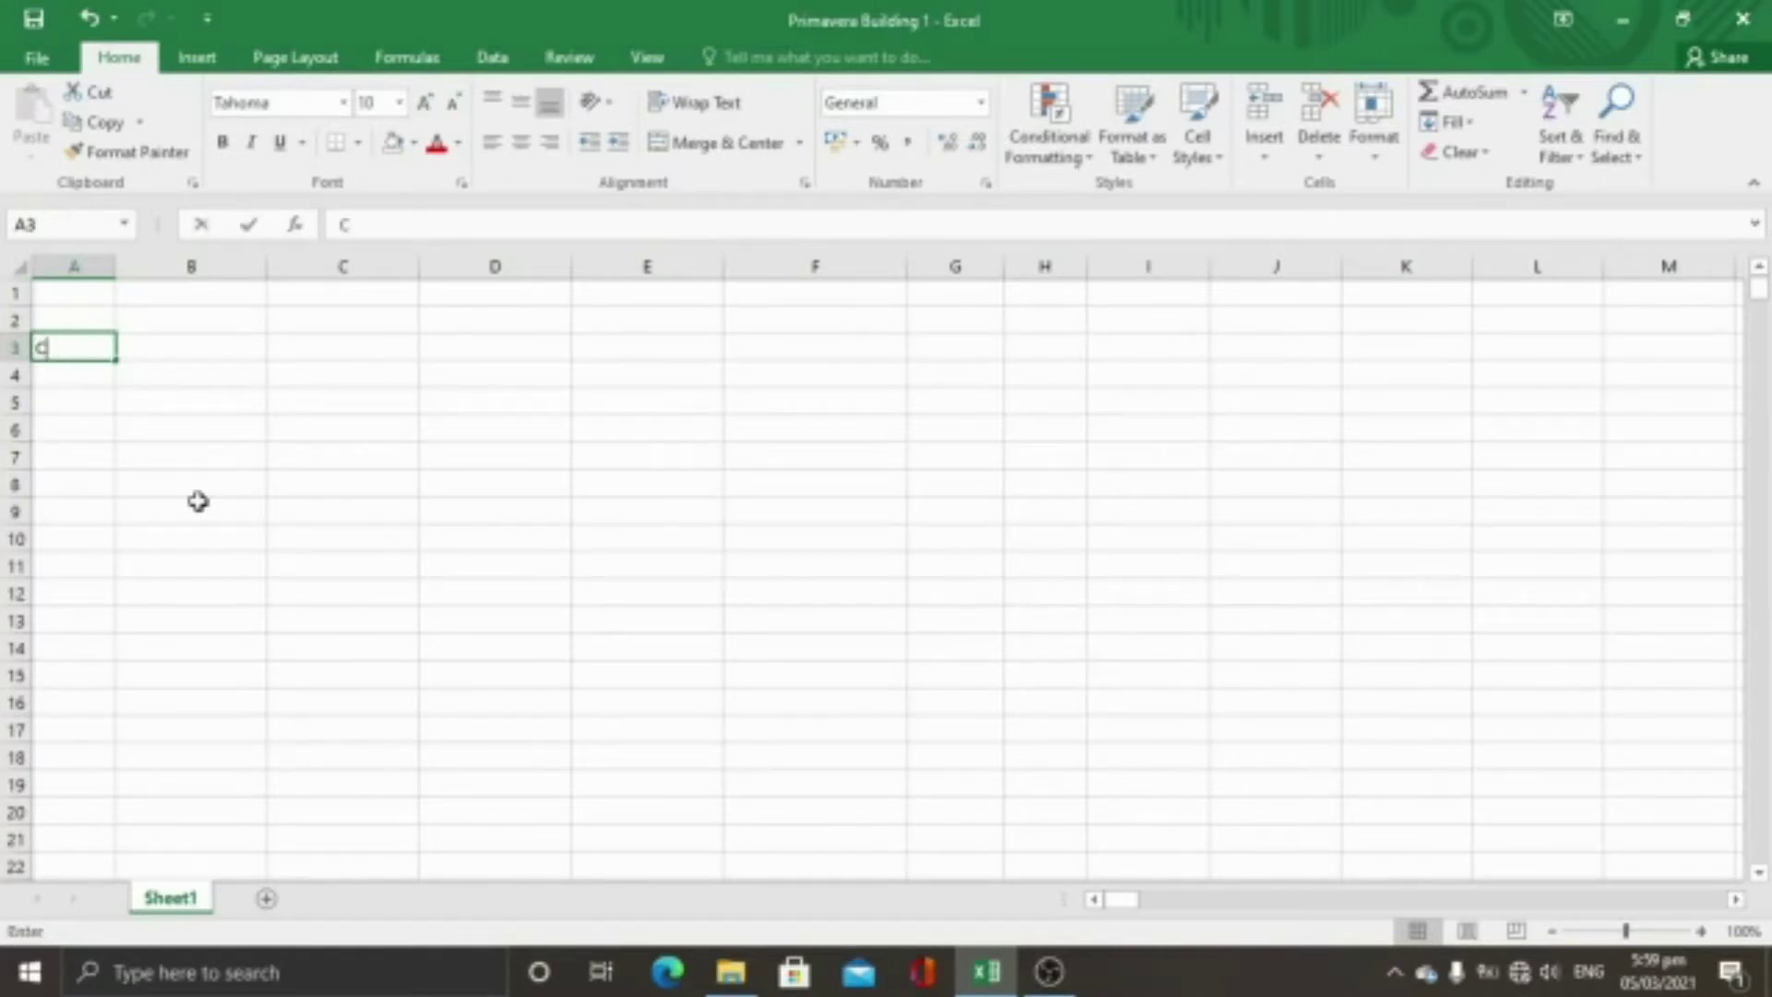
text(CP)
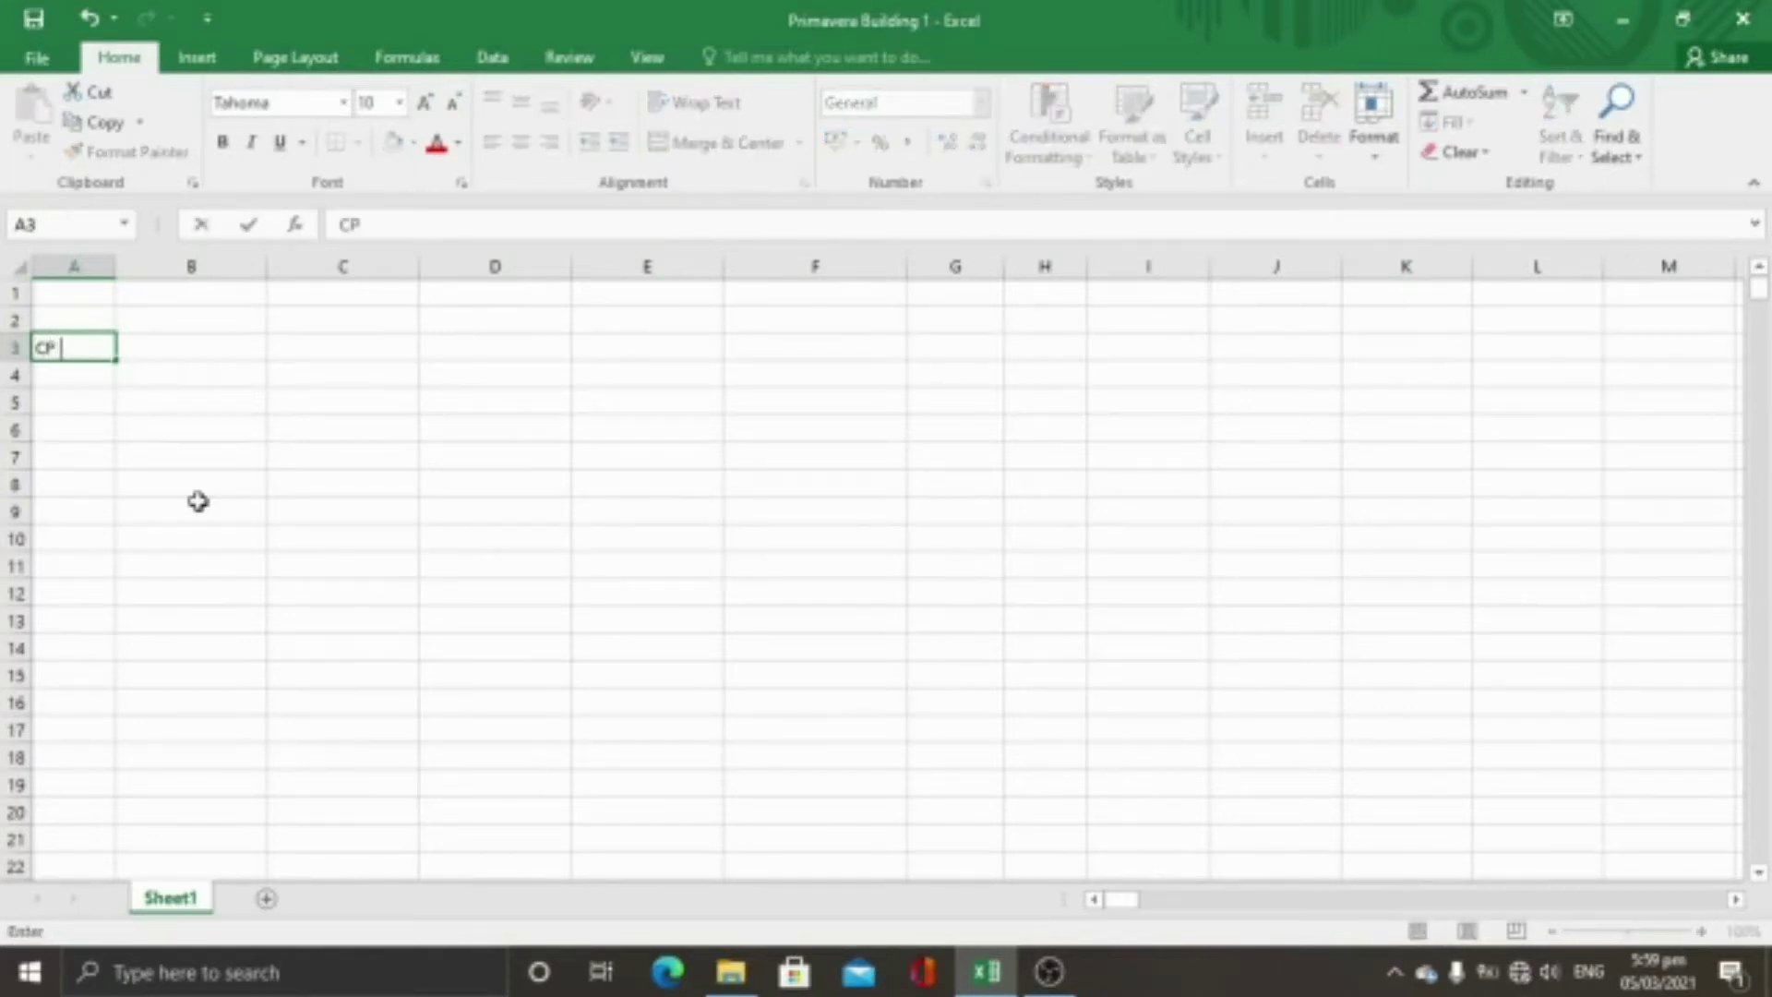
key(Return)
key(Right)
key(Up)
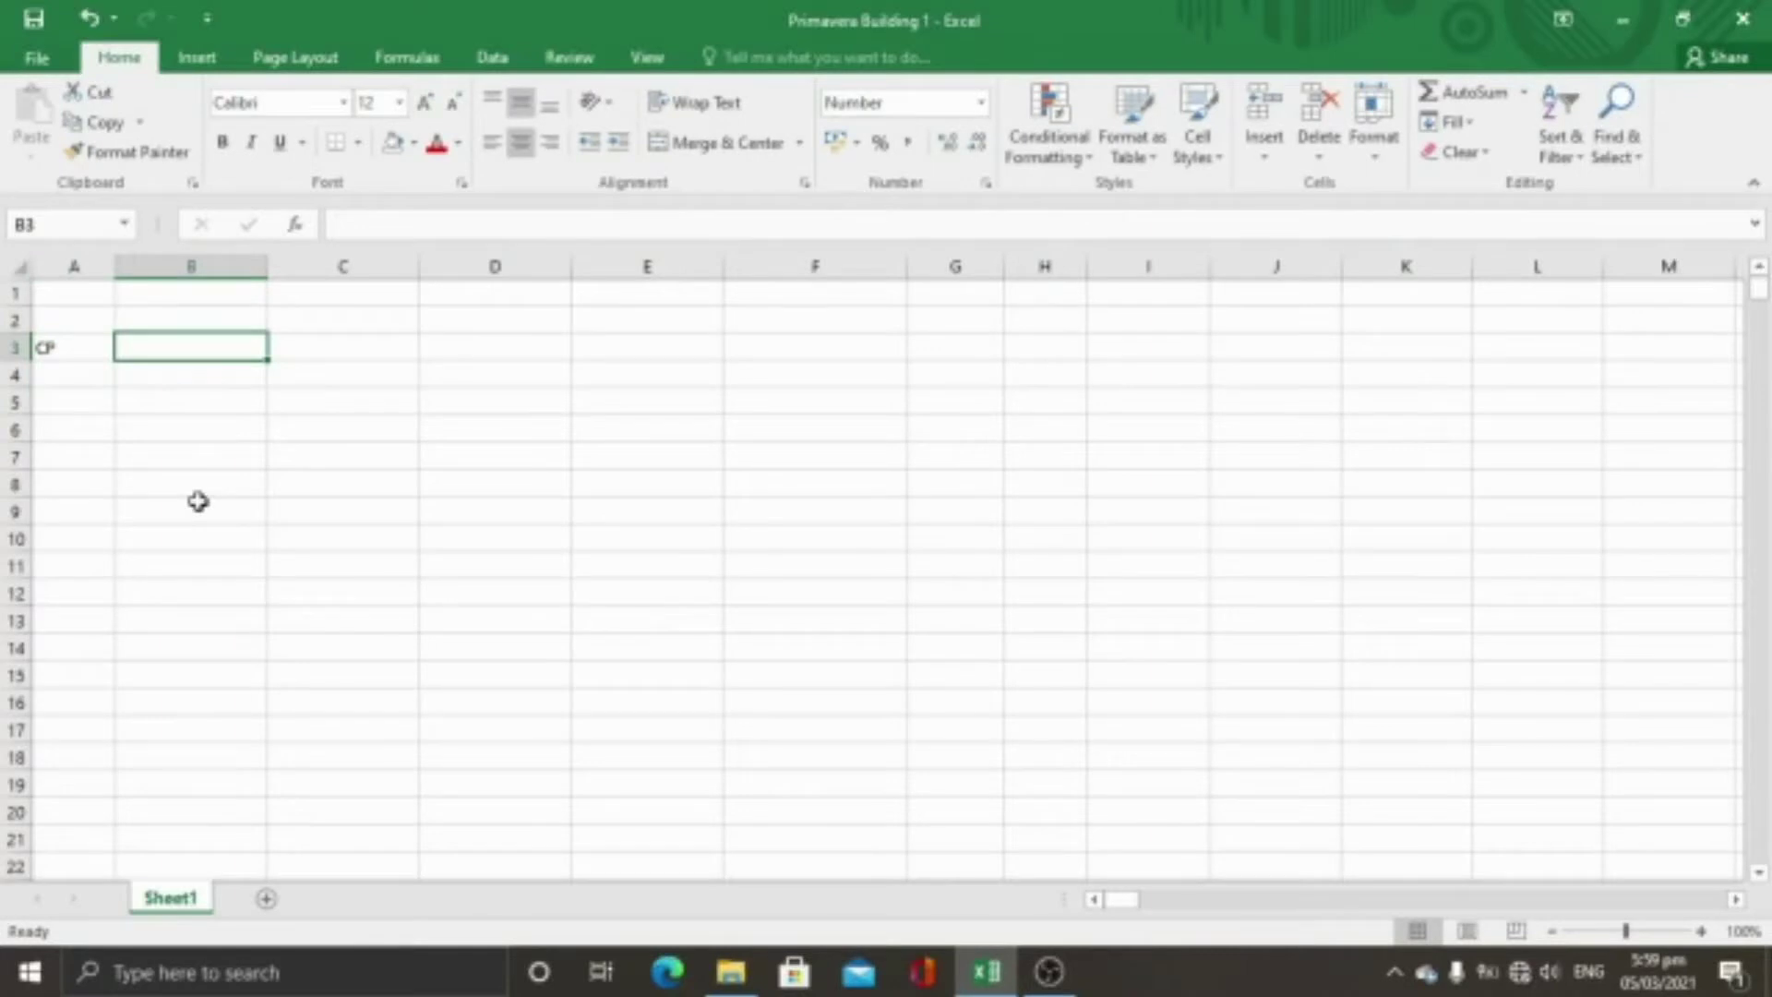
text(Des)
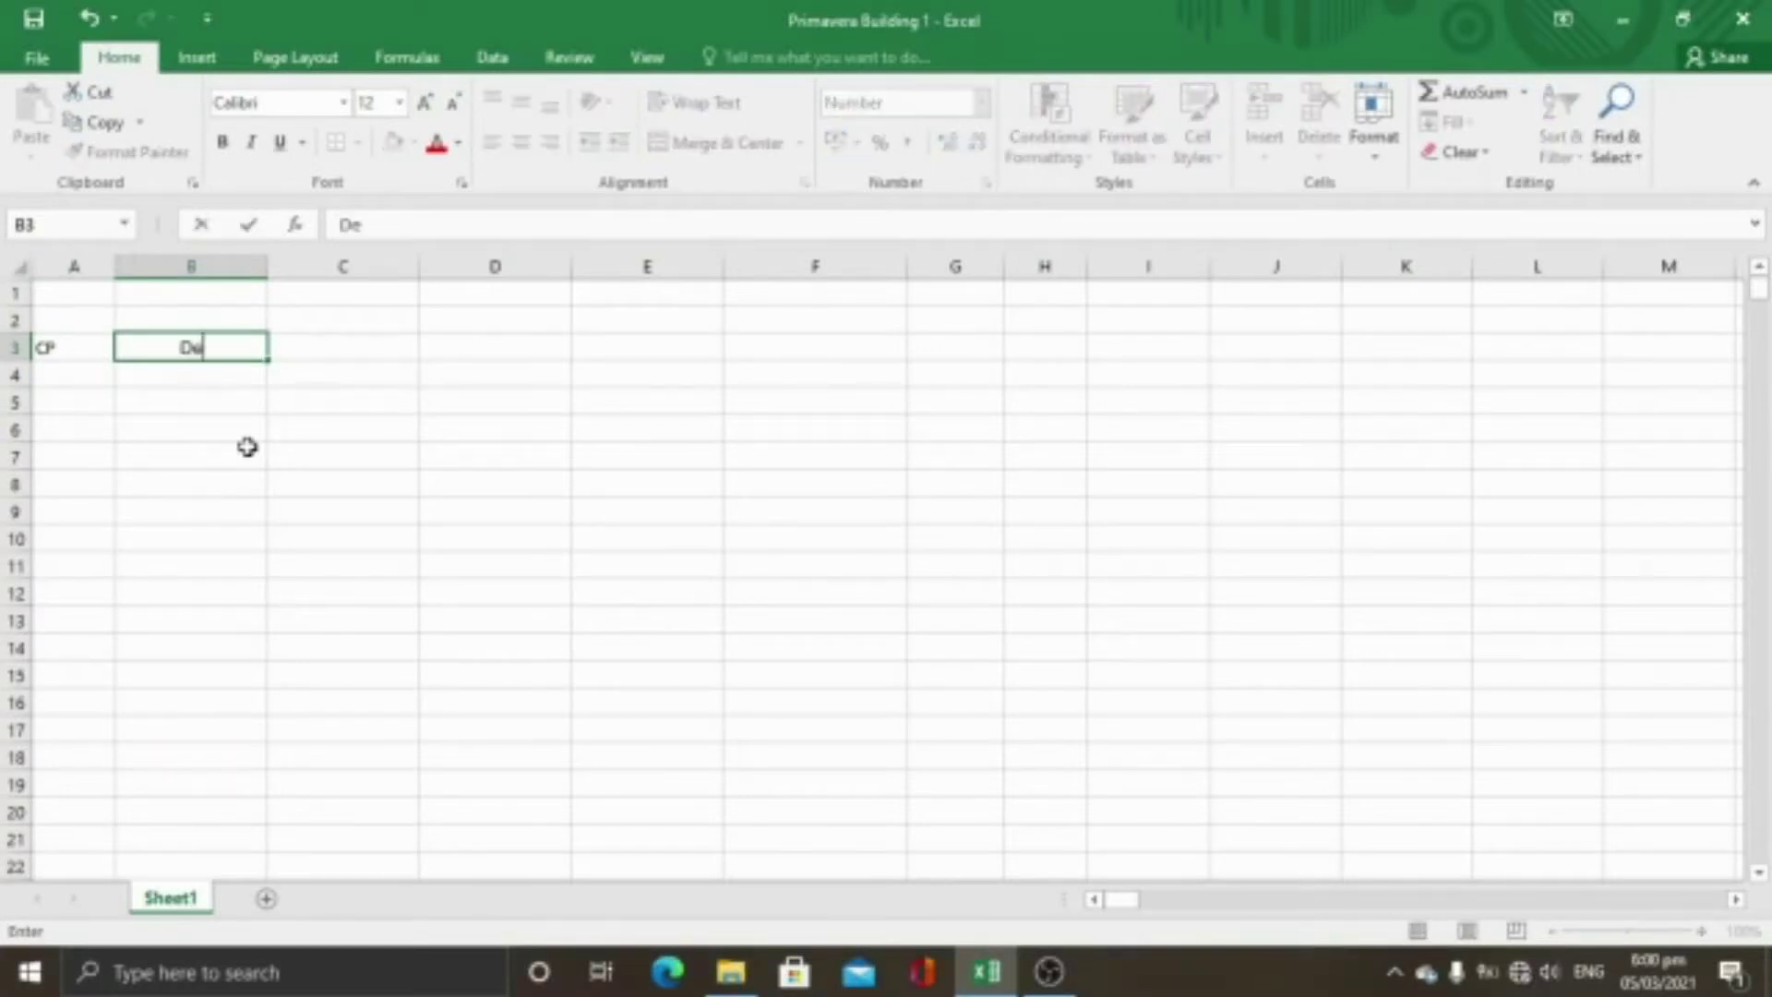
text(cription)
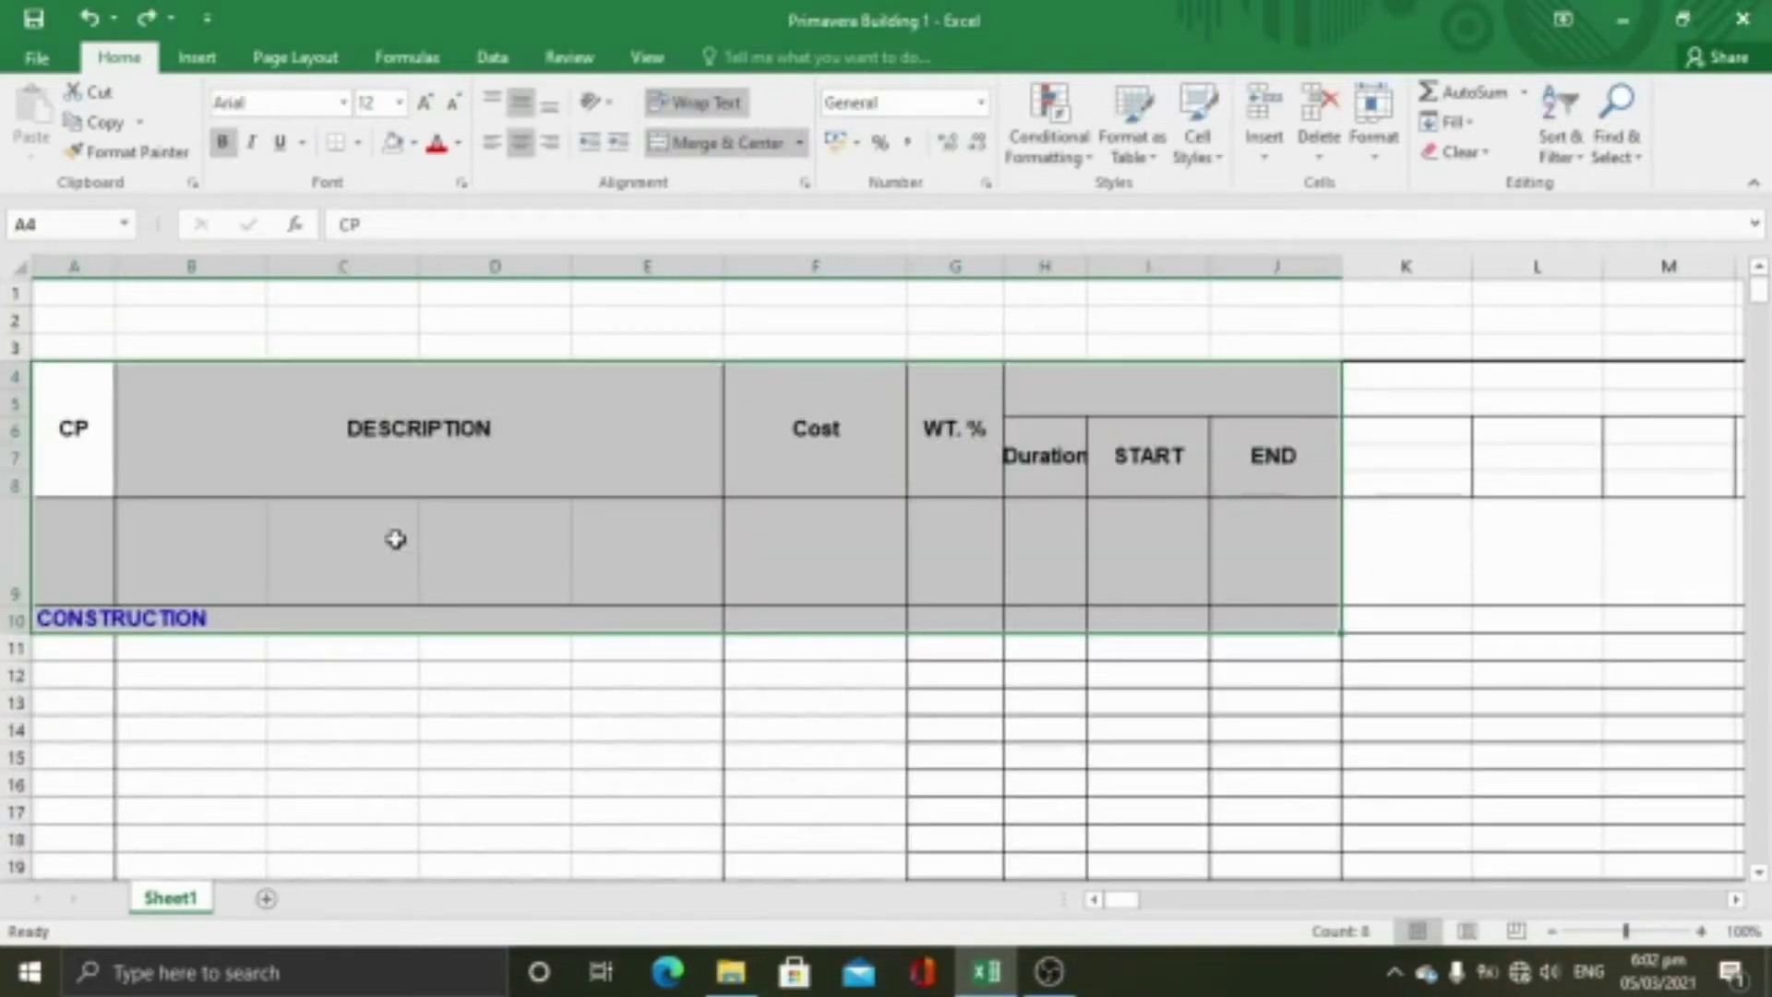
Enter item I with its Preliminaries description in row 11, add 'and Parking', then undo the last edit
scroll(381, 486, down, 2)
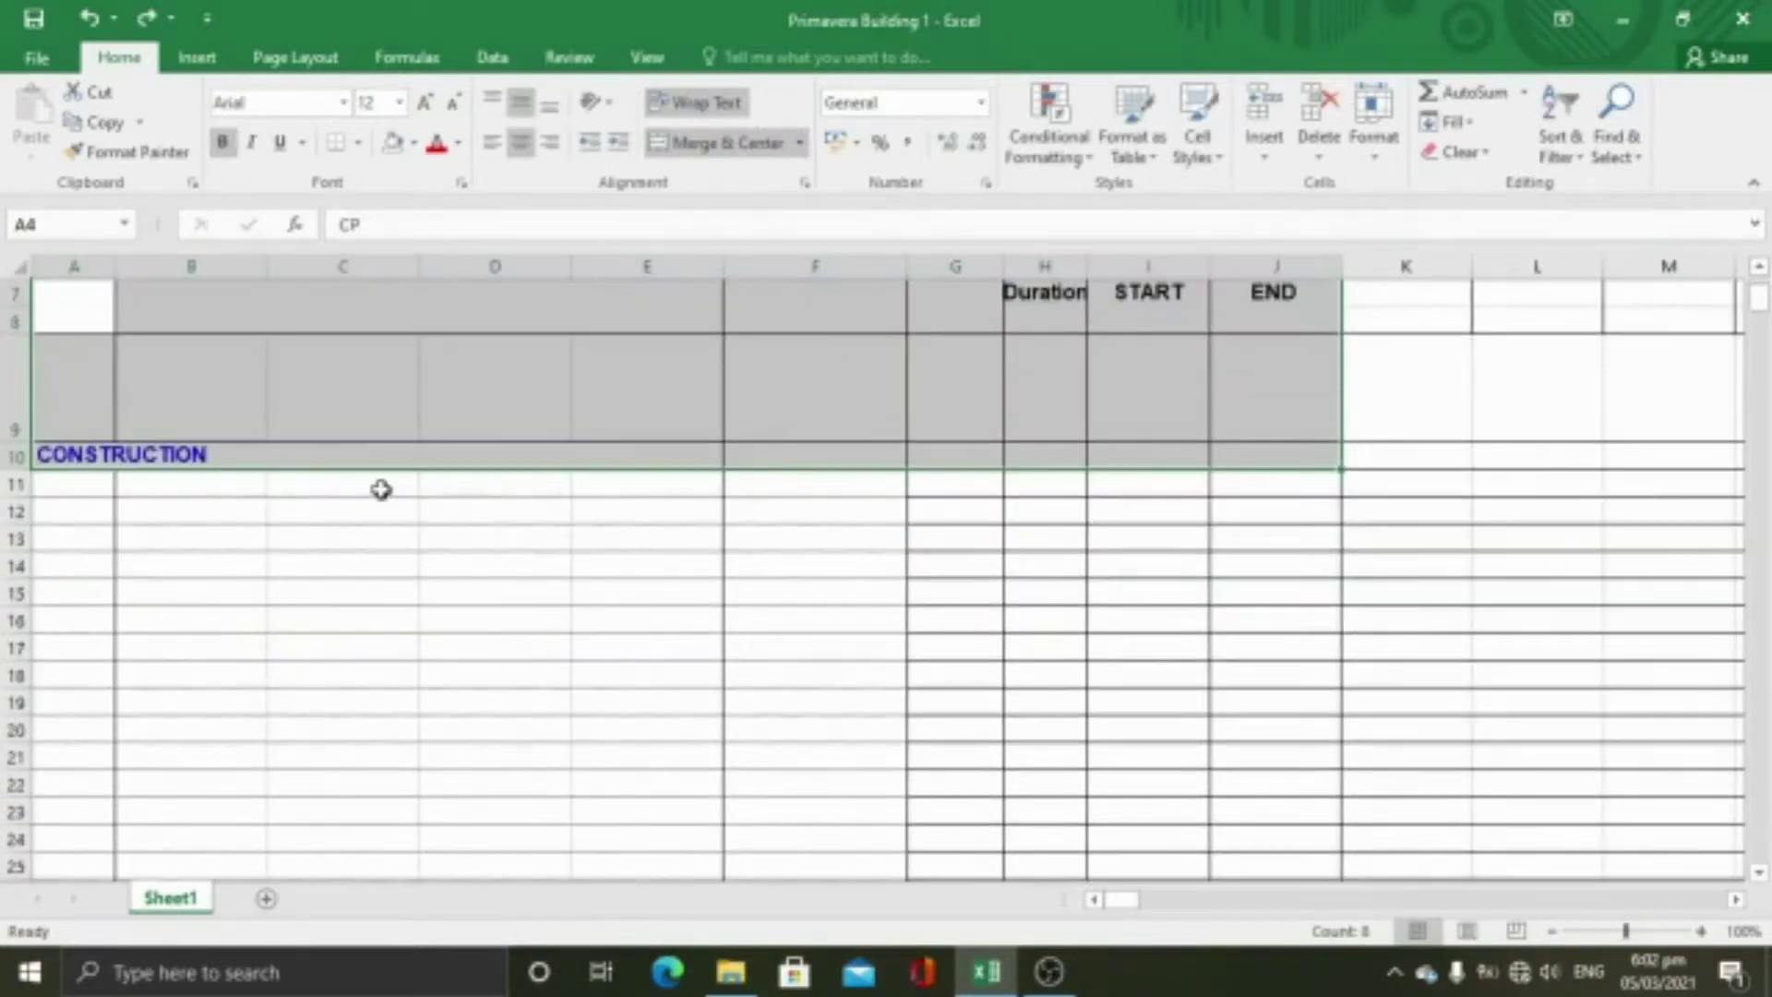
scroll(381, 489, up, 1)
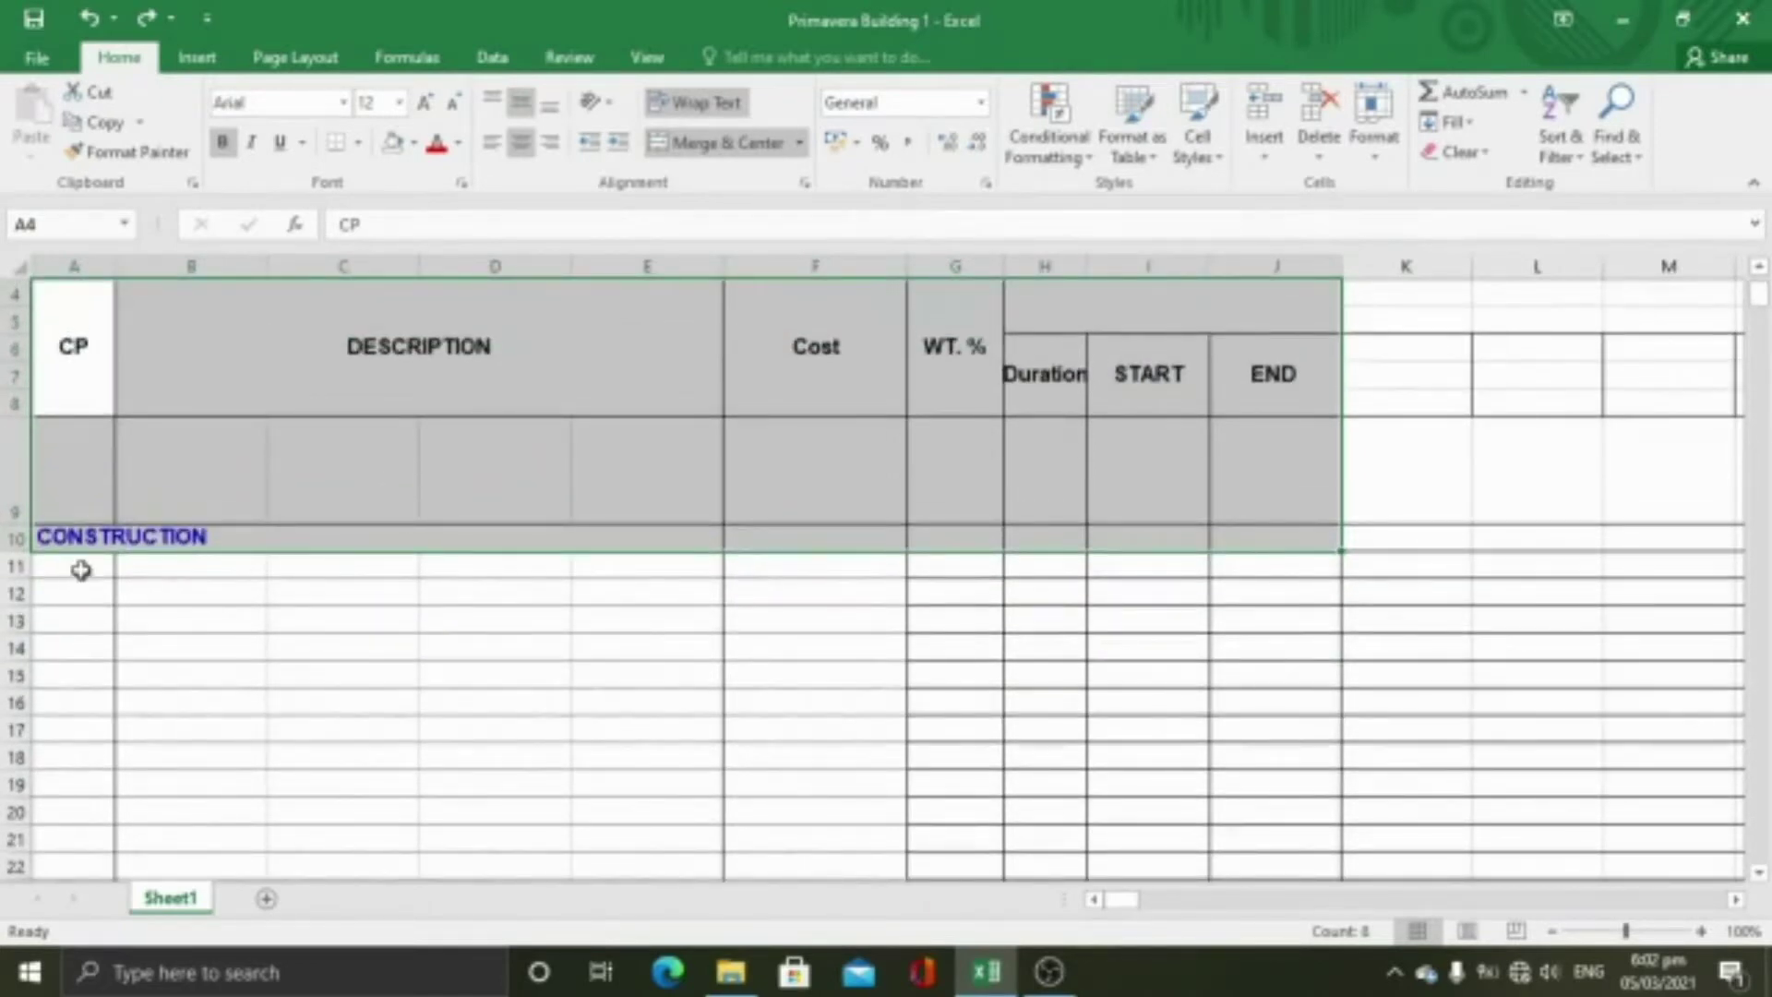
click(81, 570)
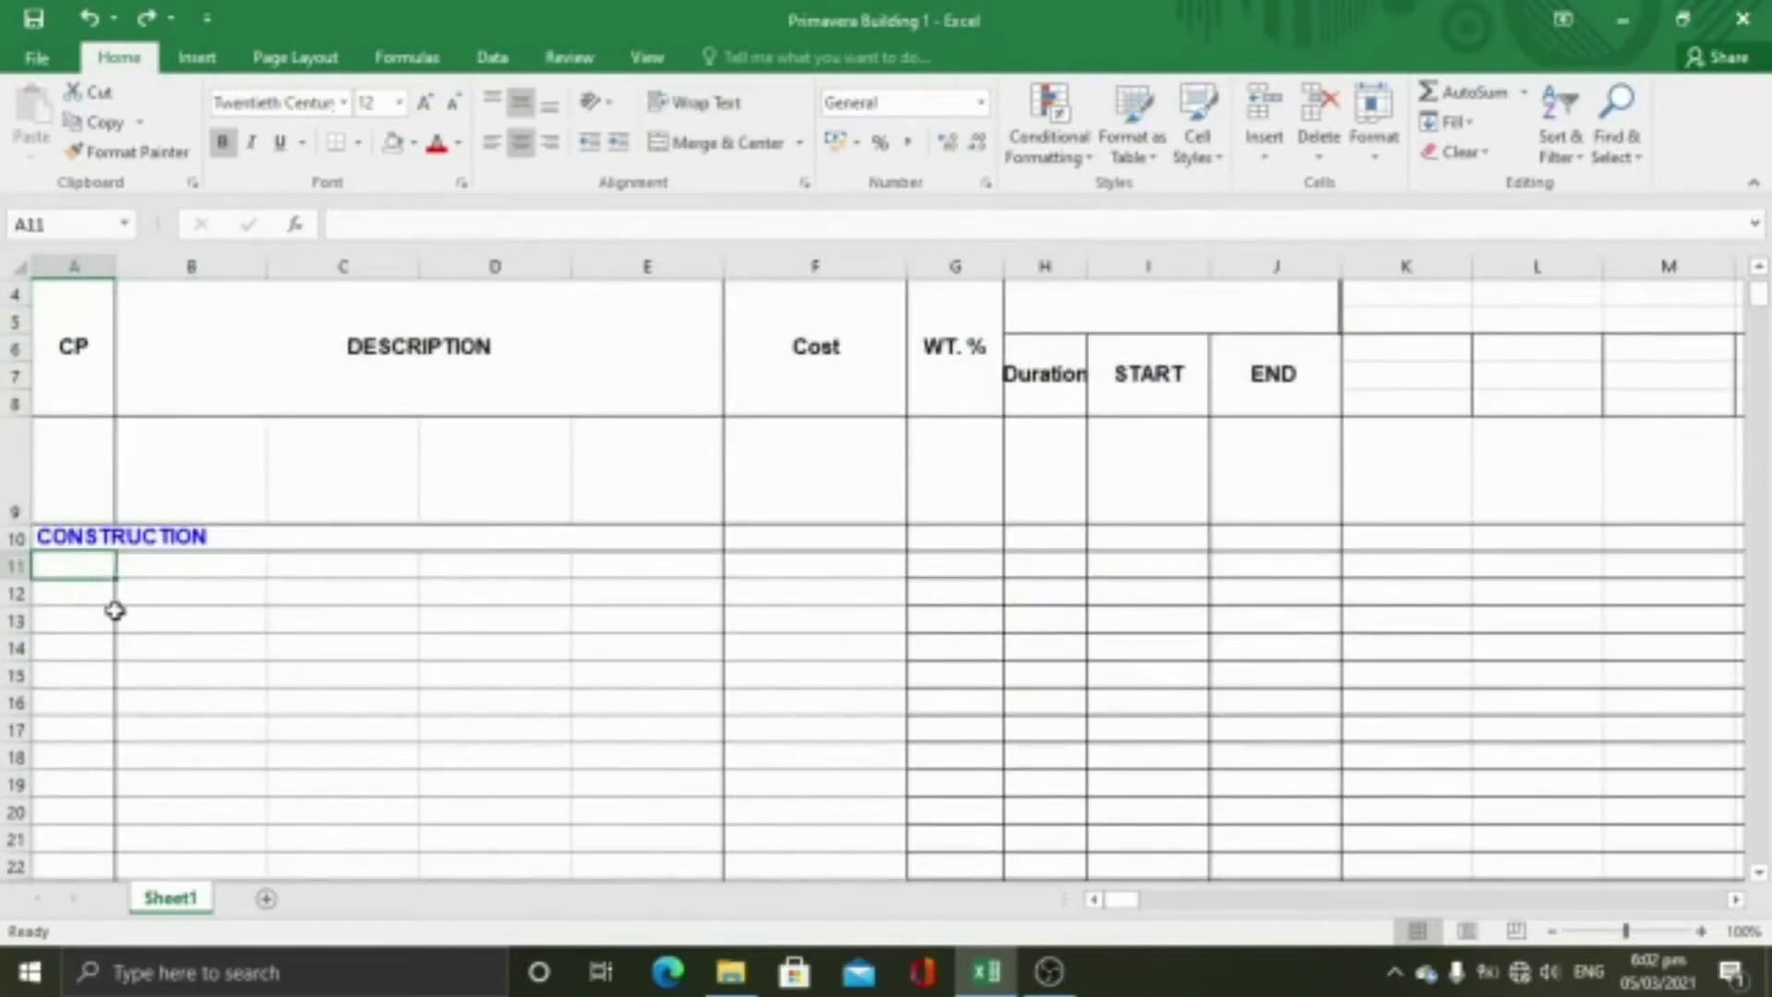
text(I)
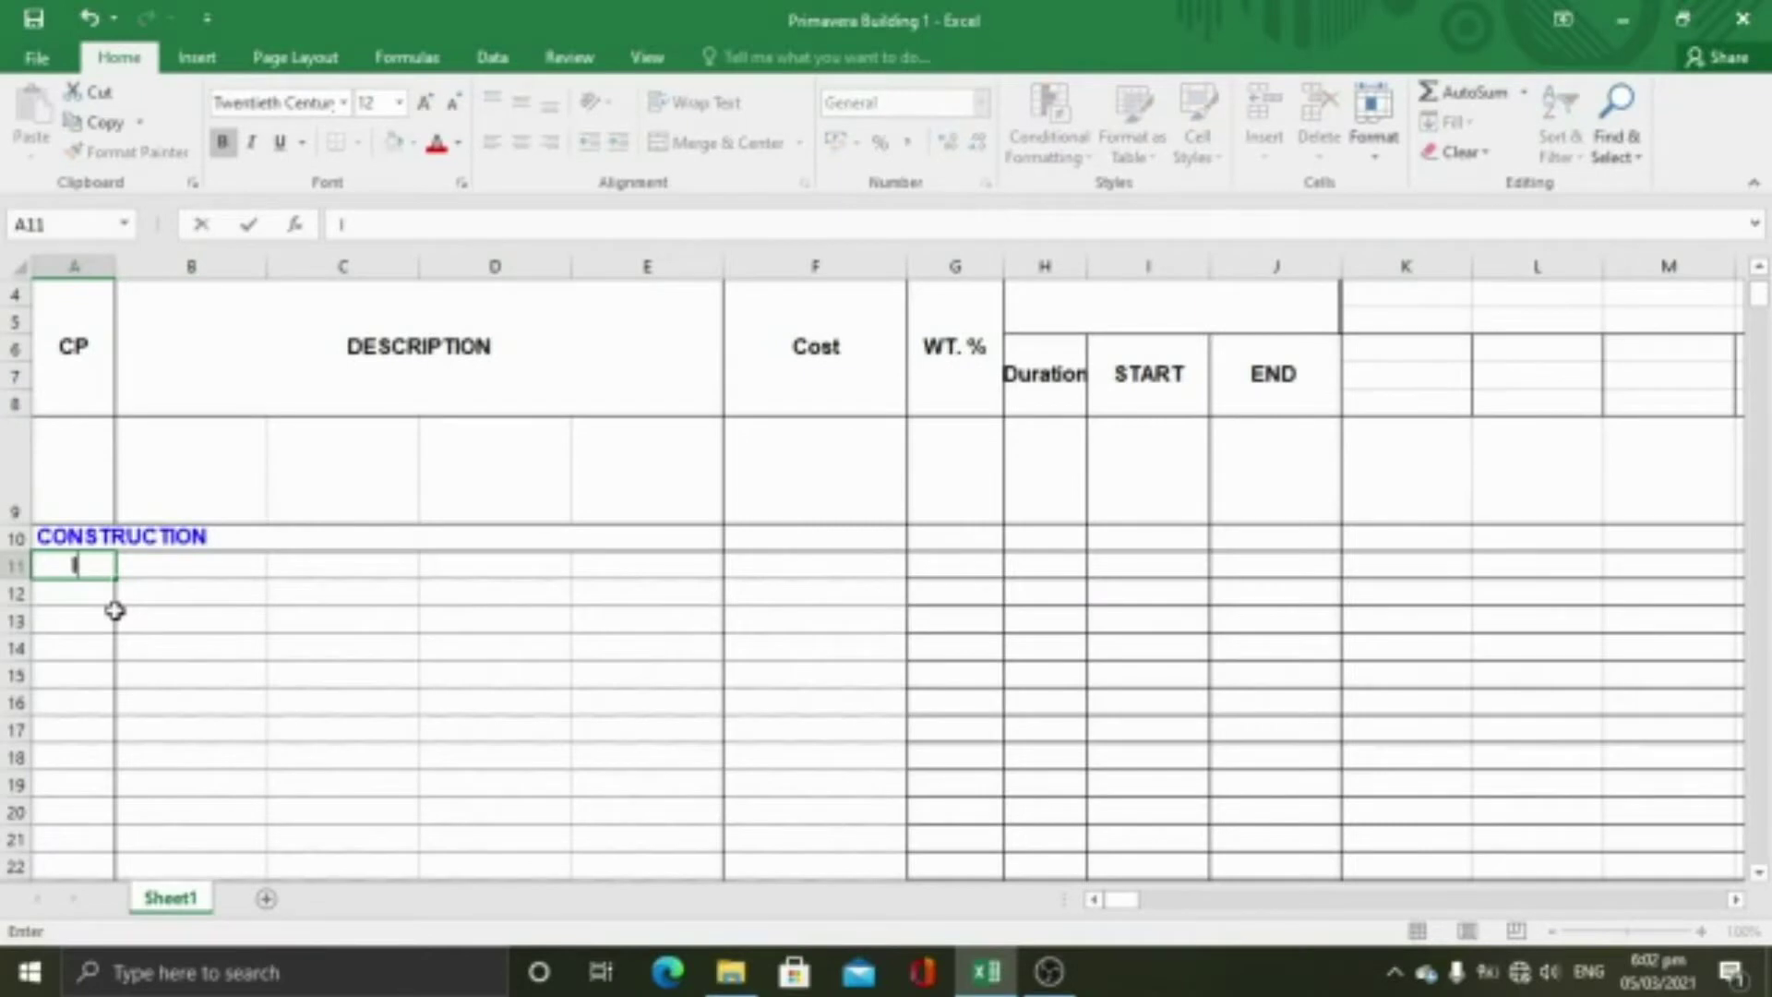
key(Tab)
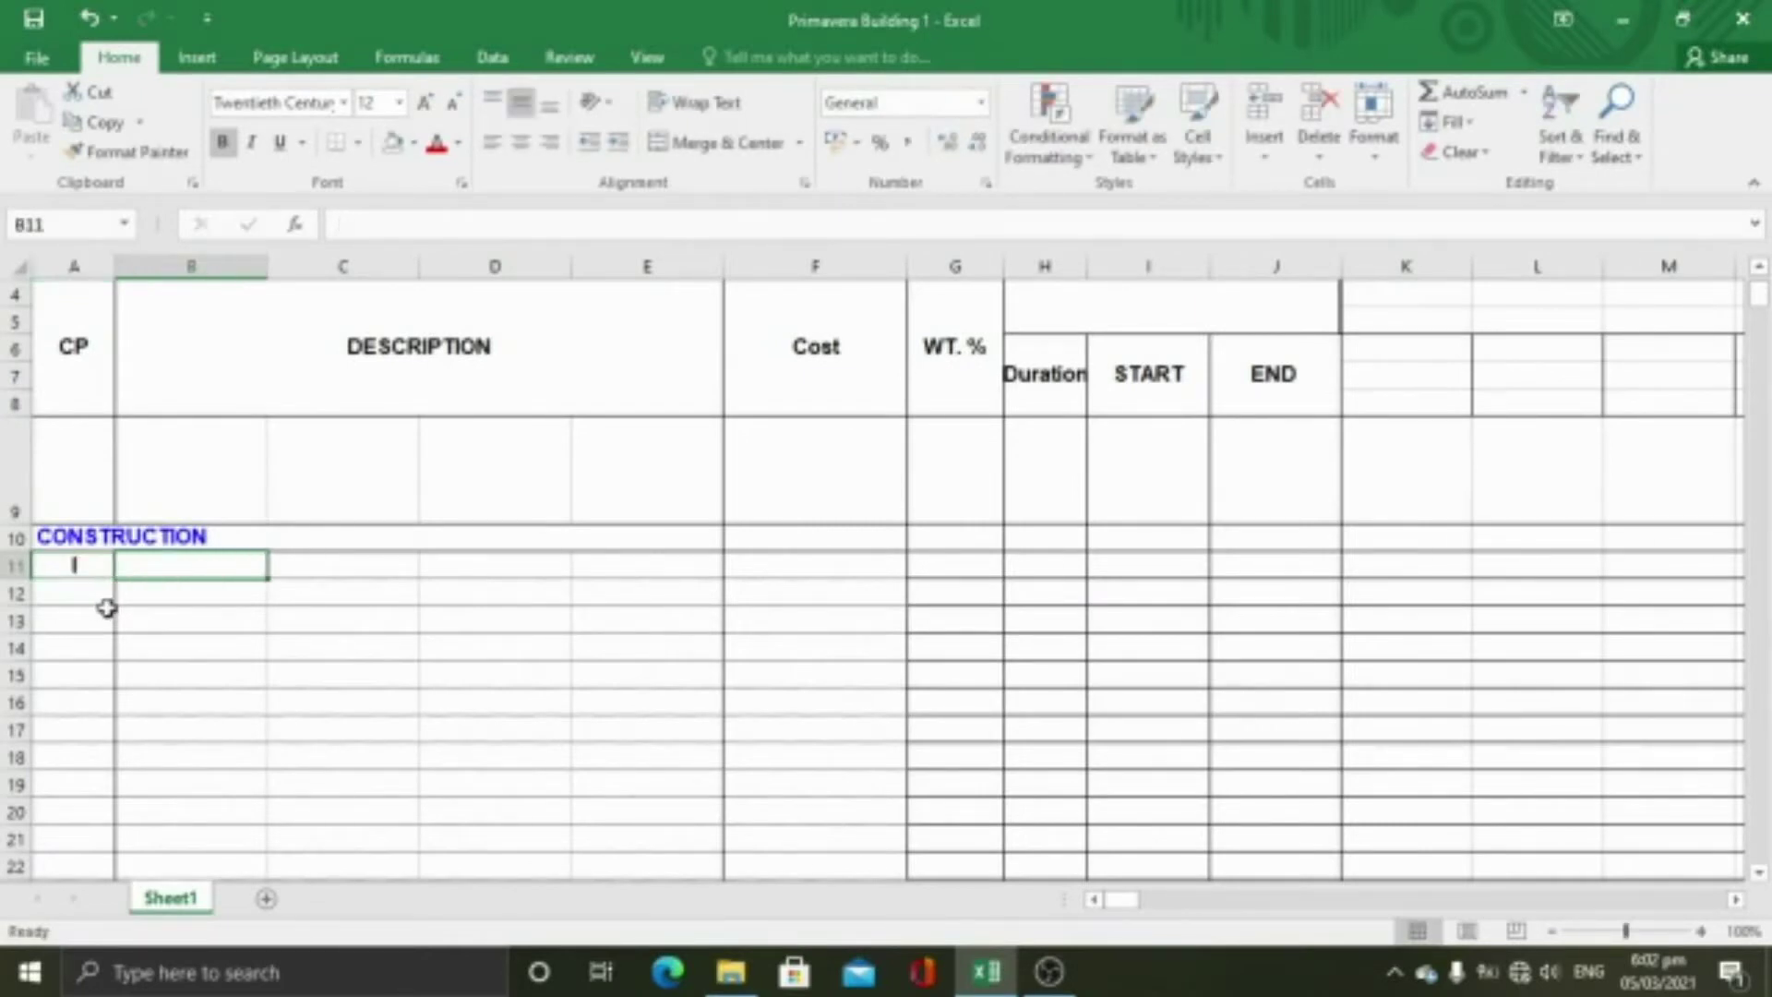
text(Prelime)
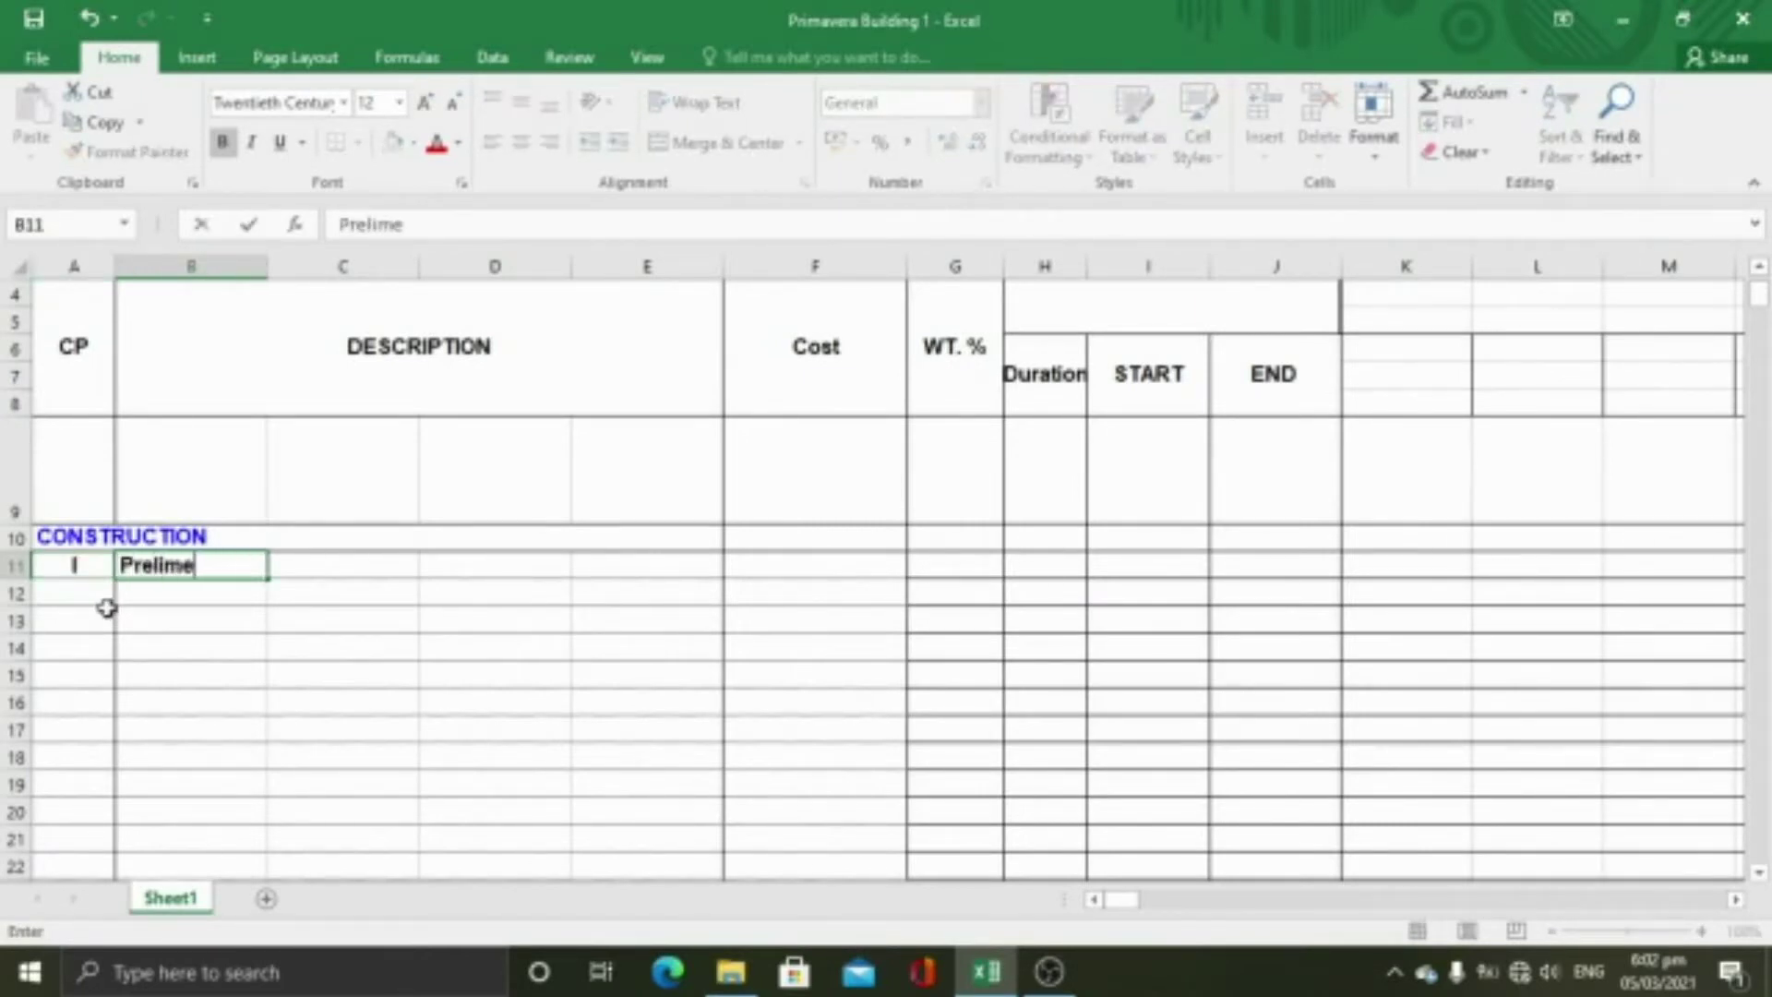
text(riess)
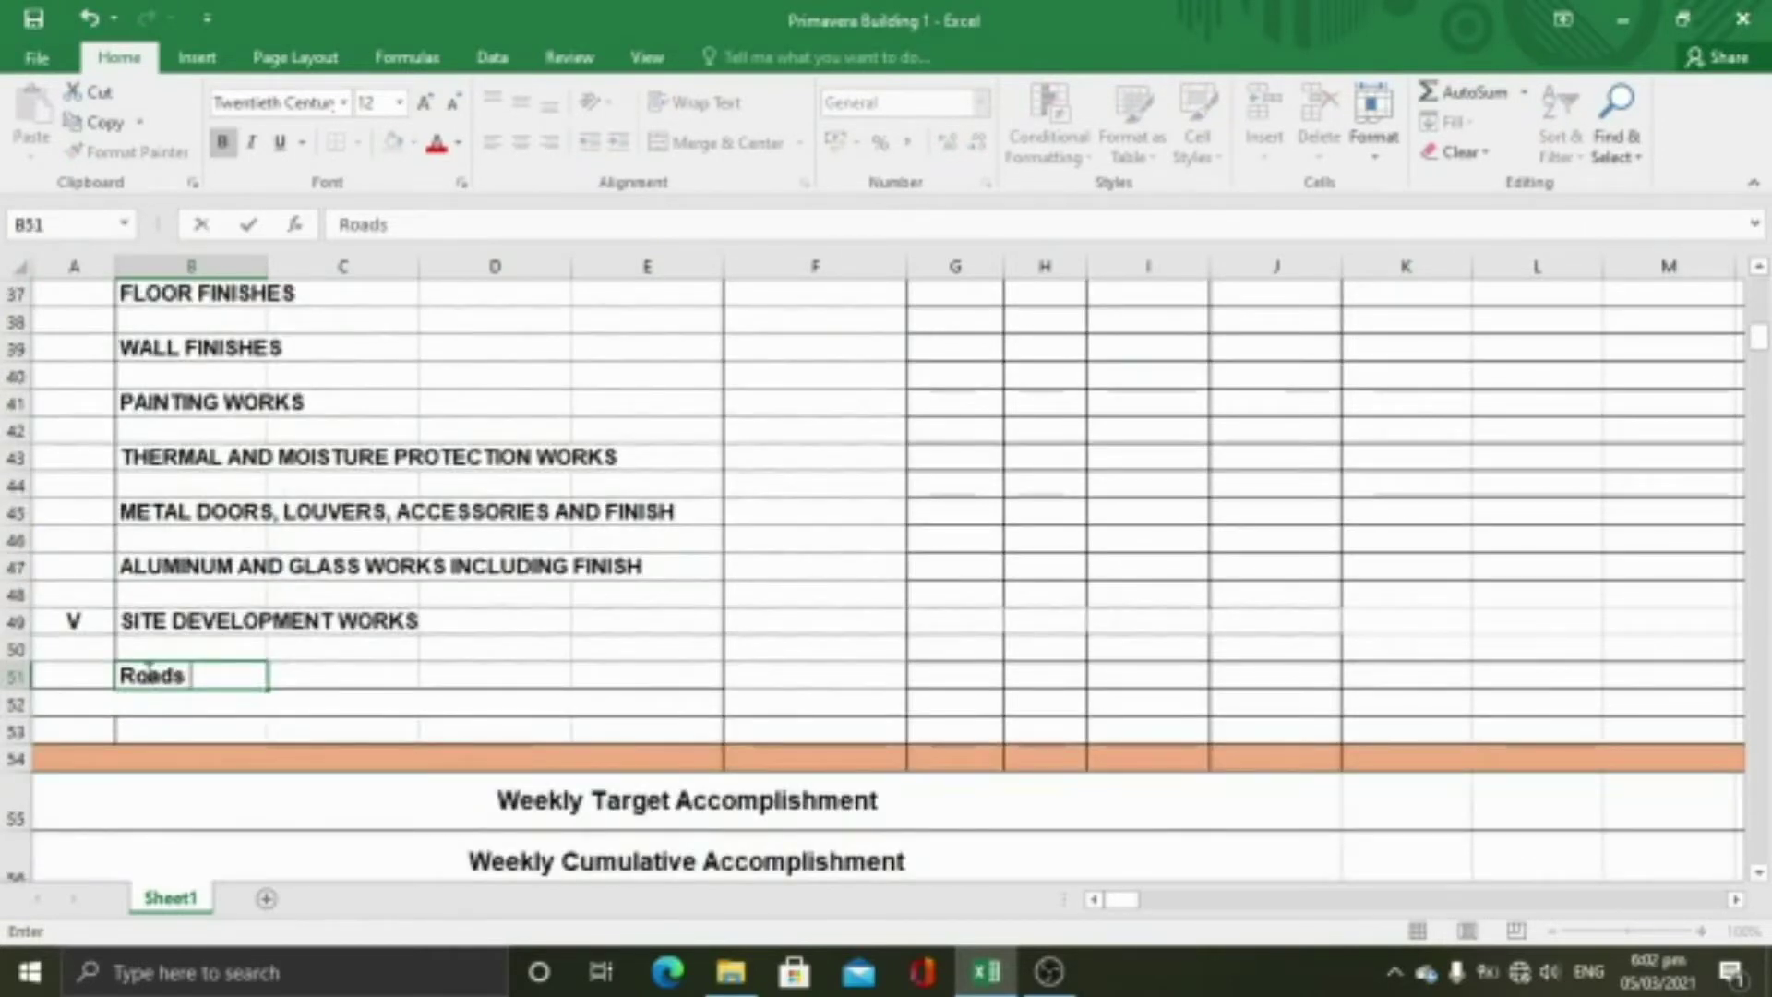
text(and P)
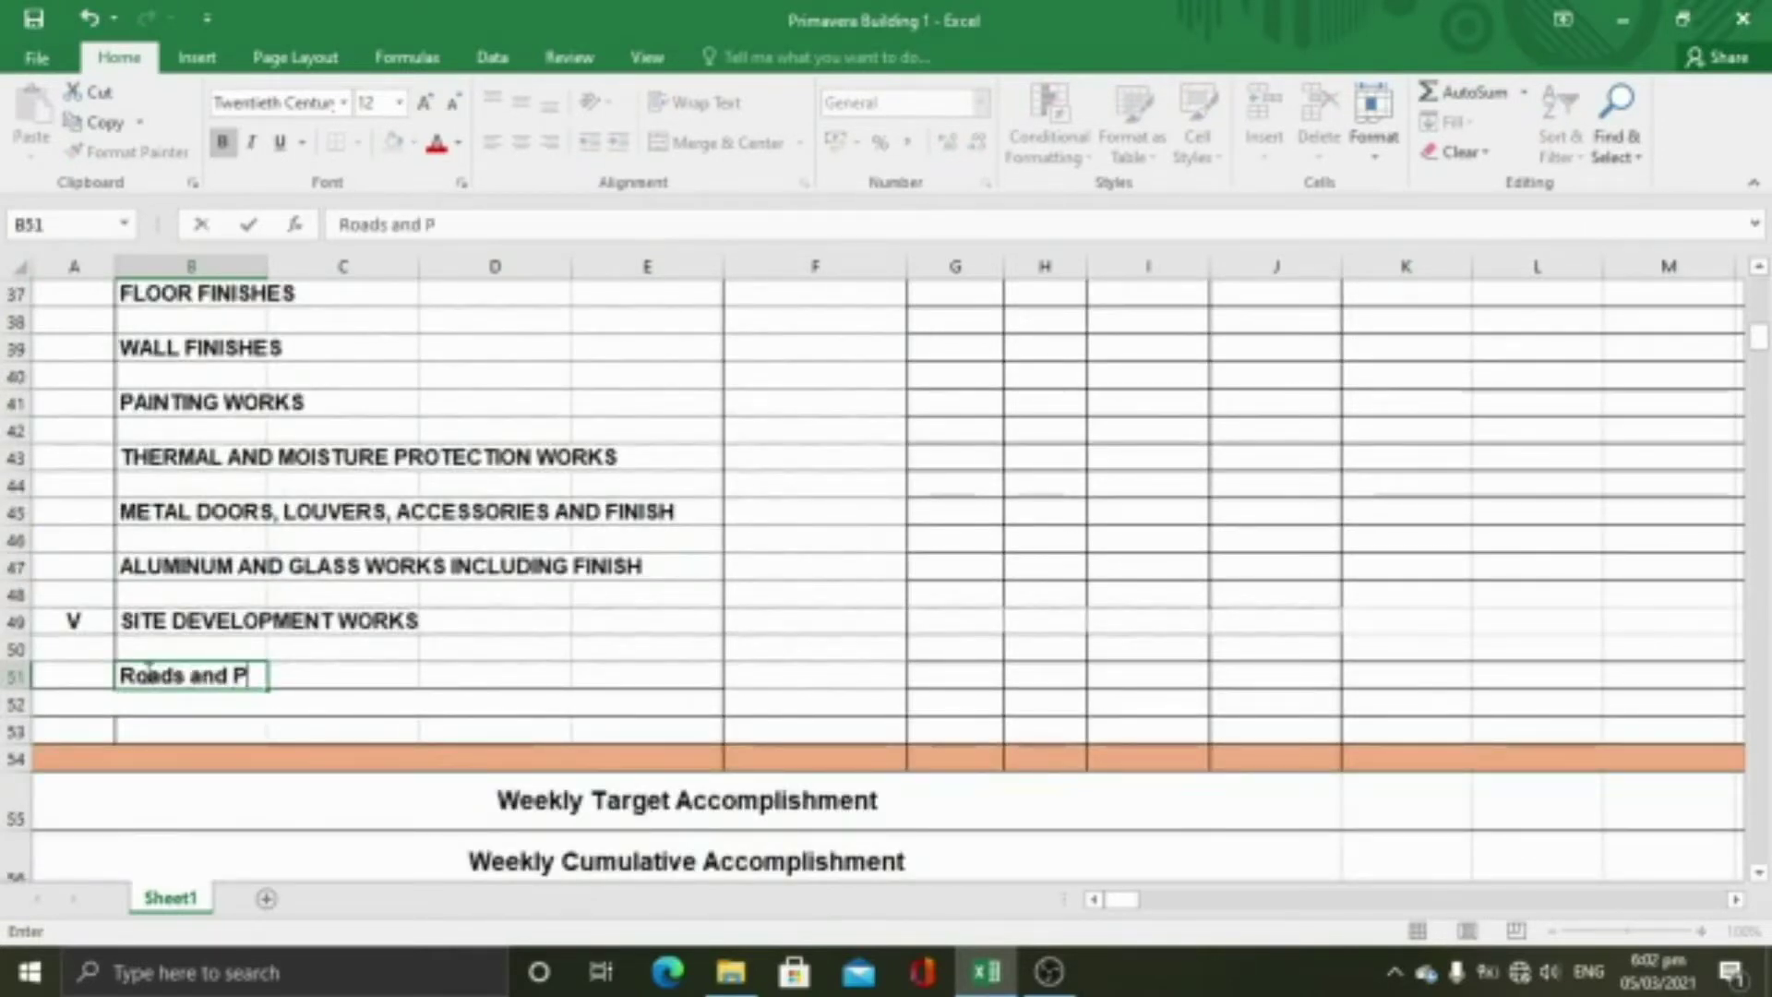
text(arking)
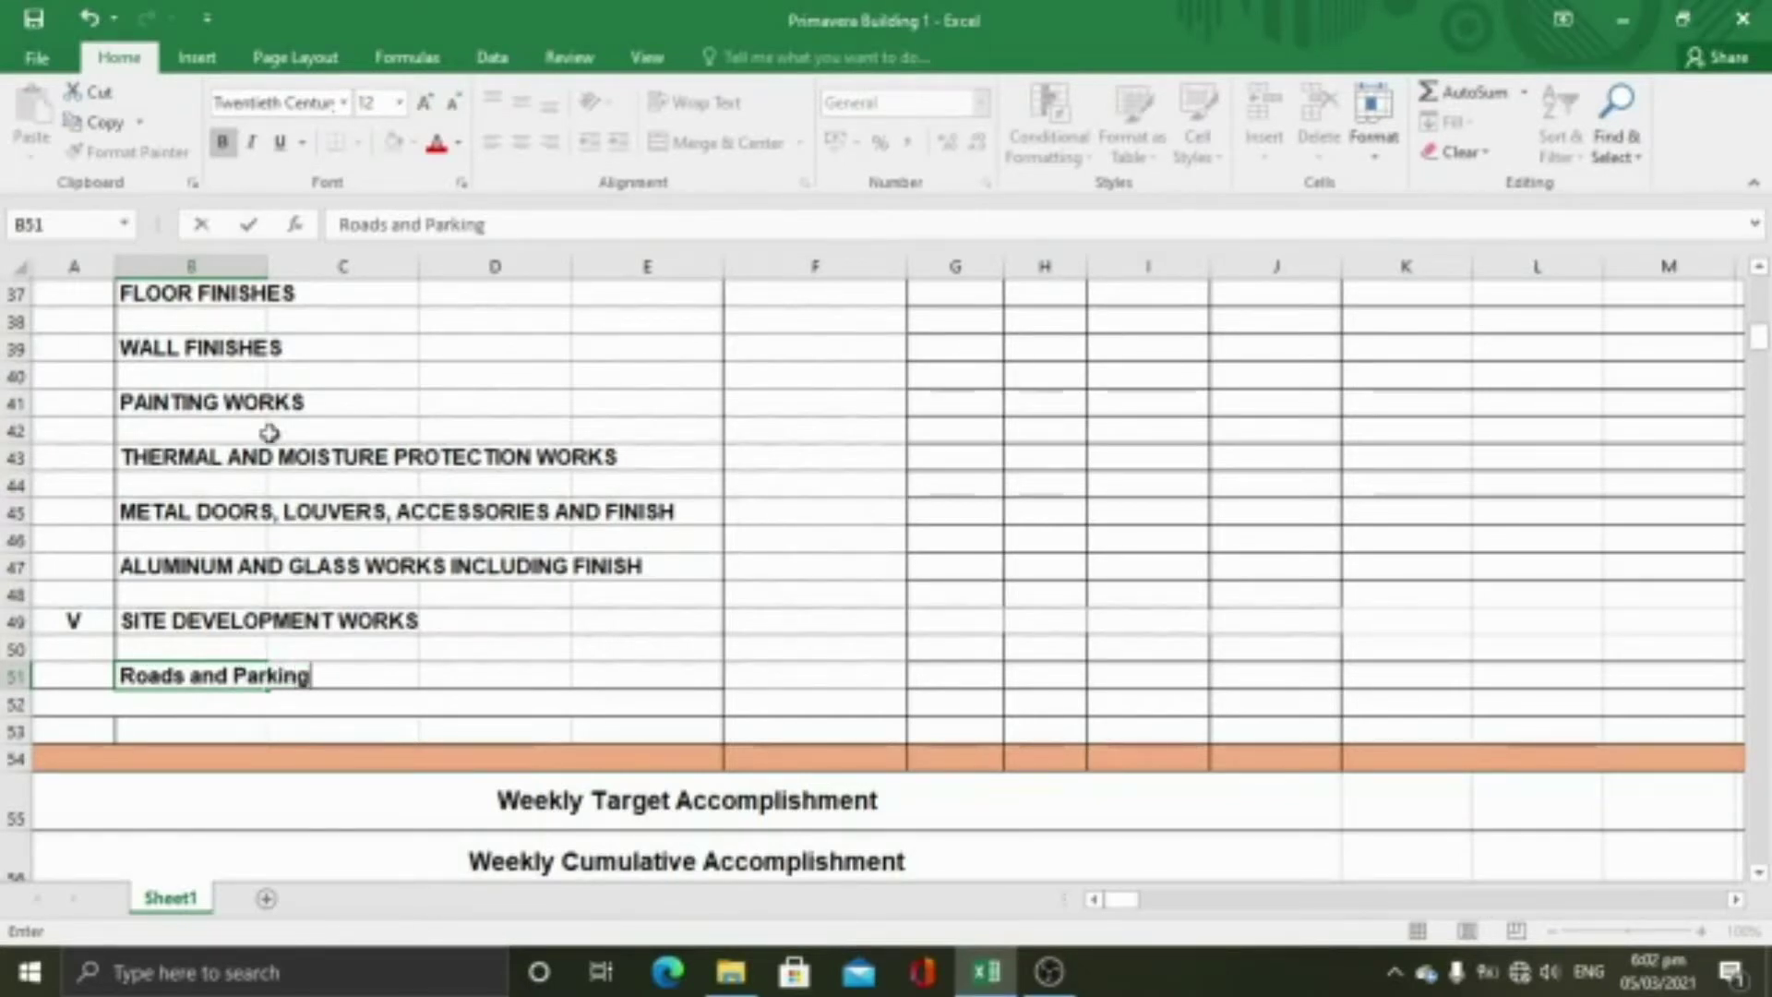
click(87, 24)
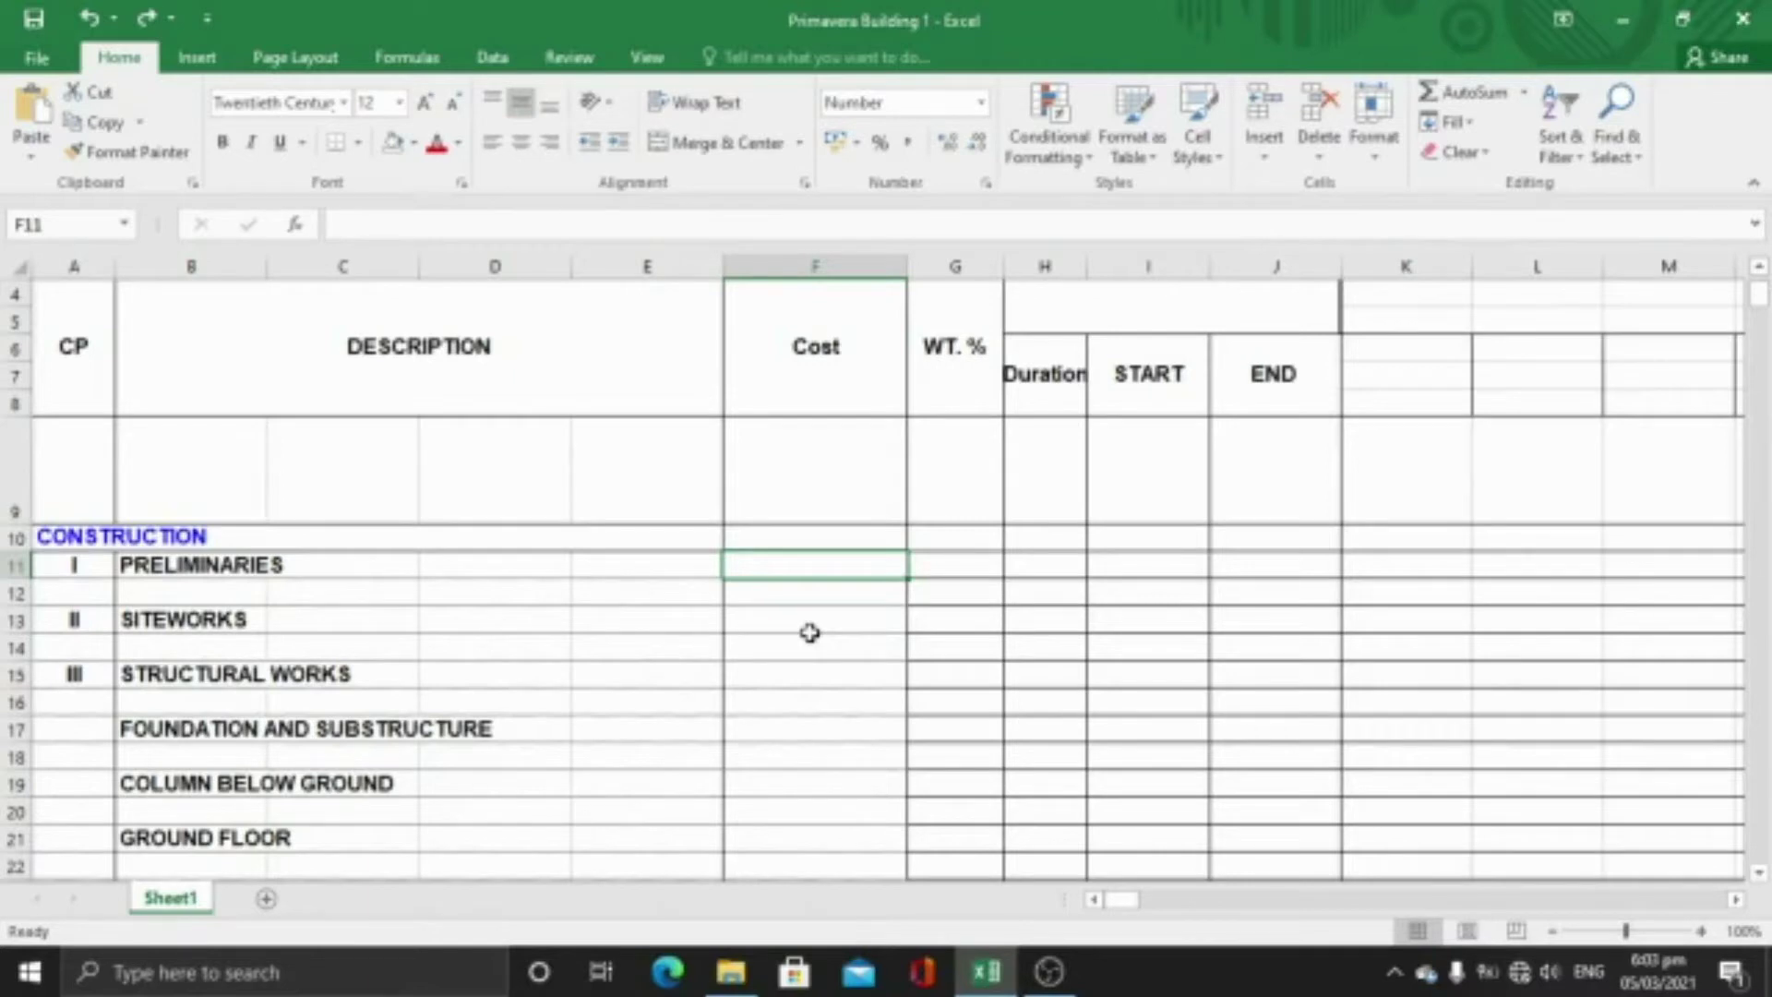
Enter the costs 4,932,280 for Preliminaries and 2296599.94 for Roads and Parking in F51
text(4)
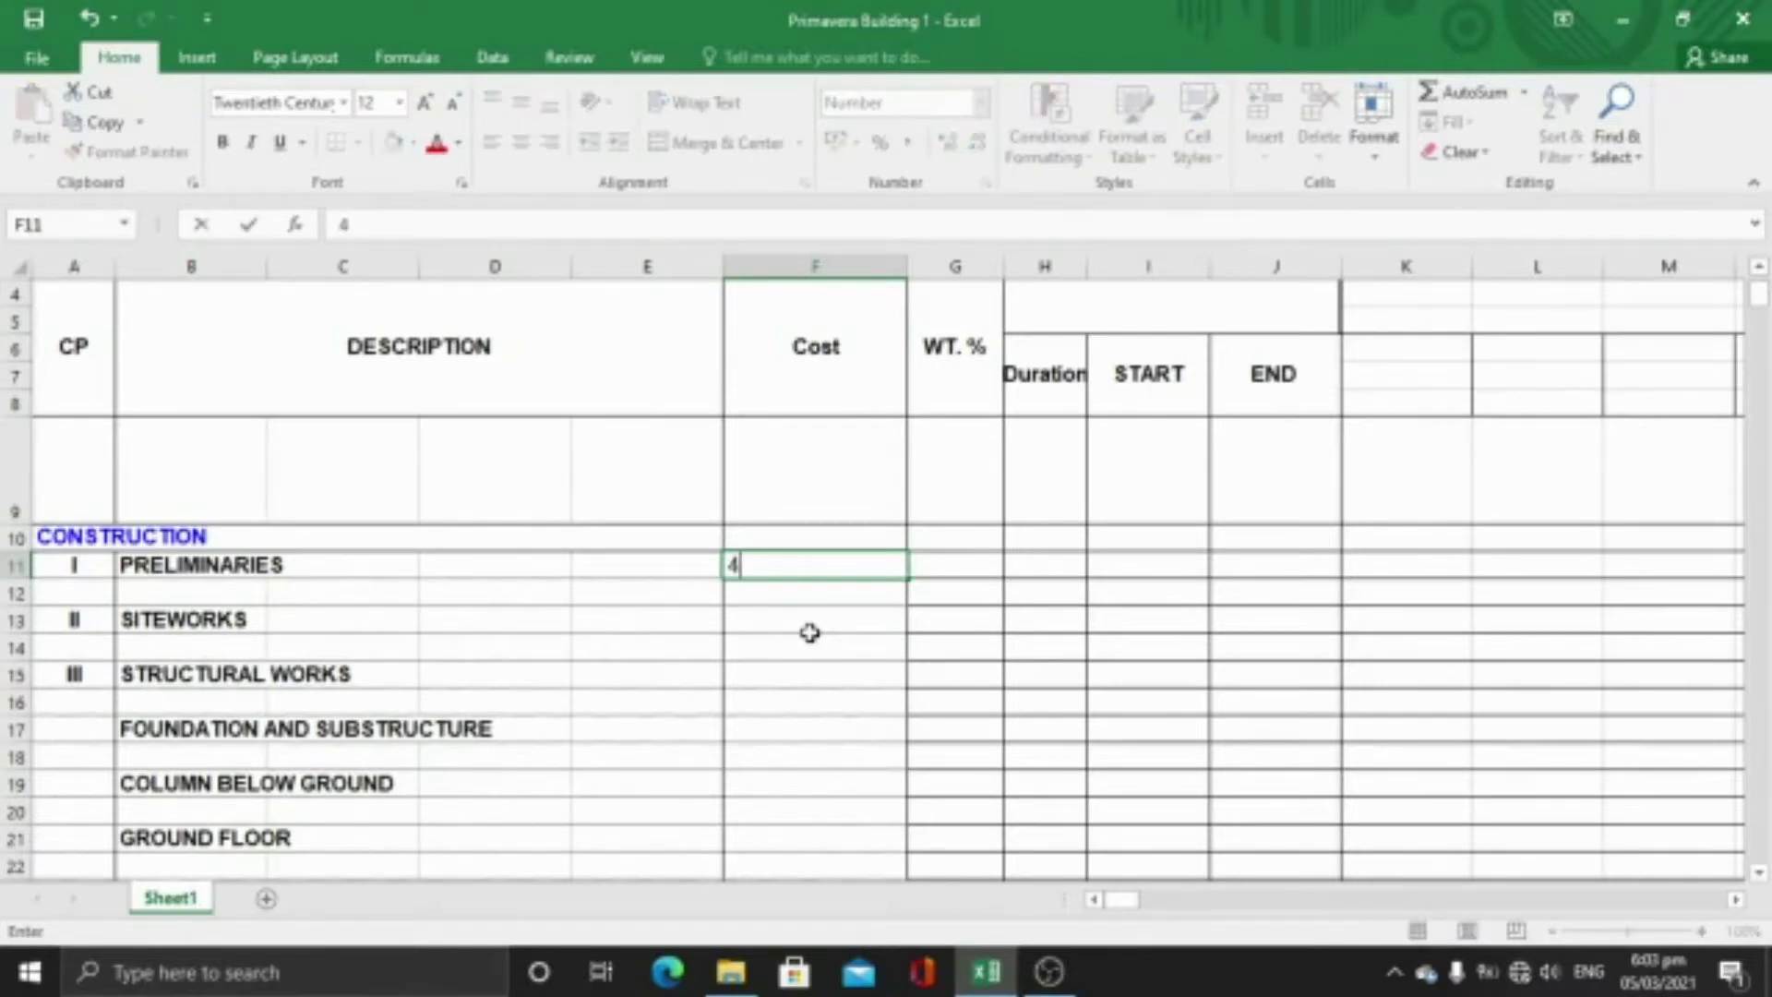
text(,932,)
text(280)
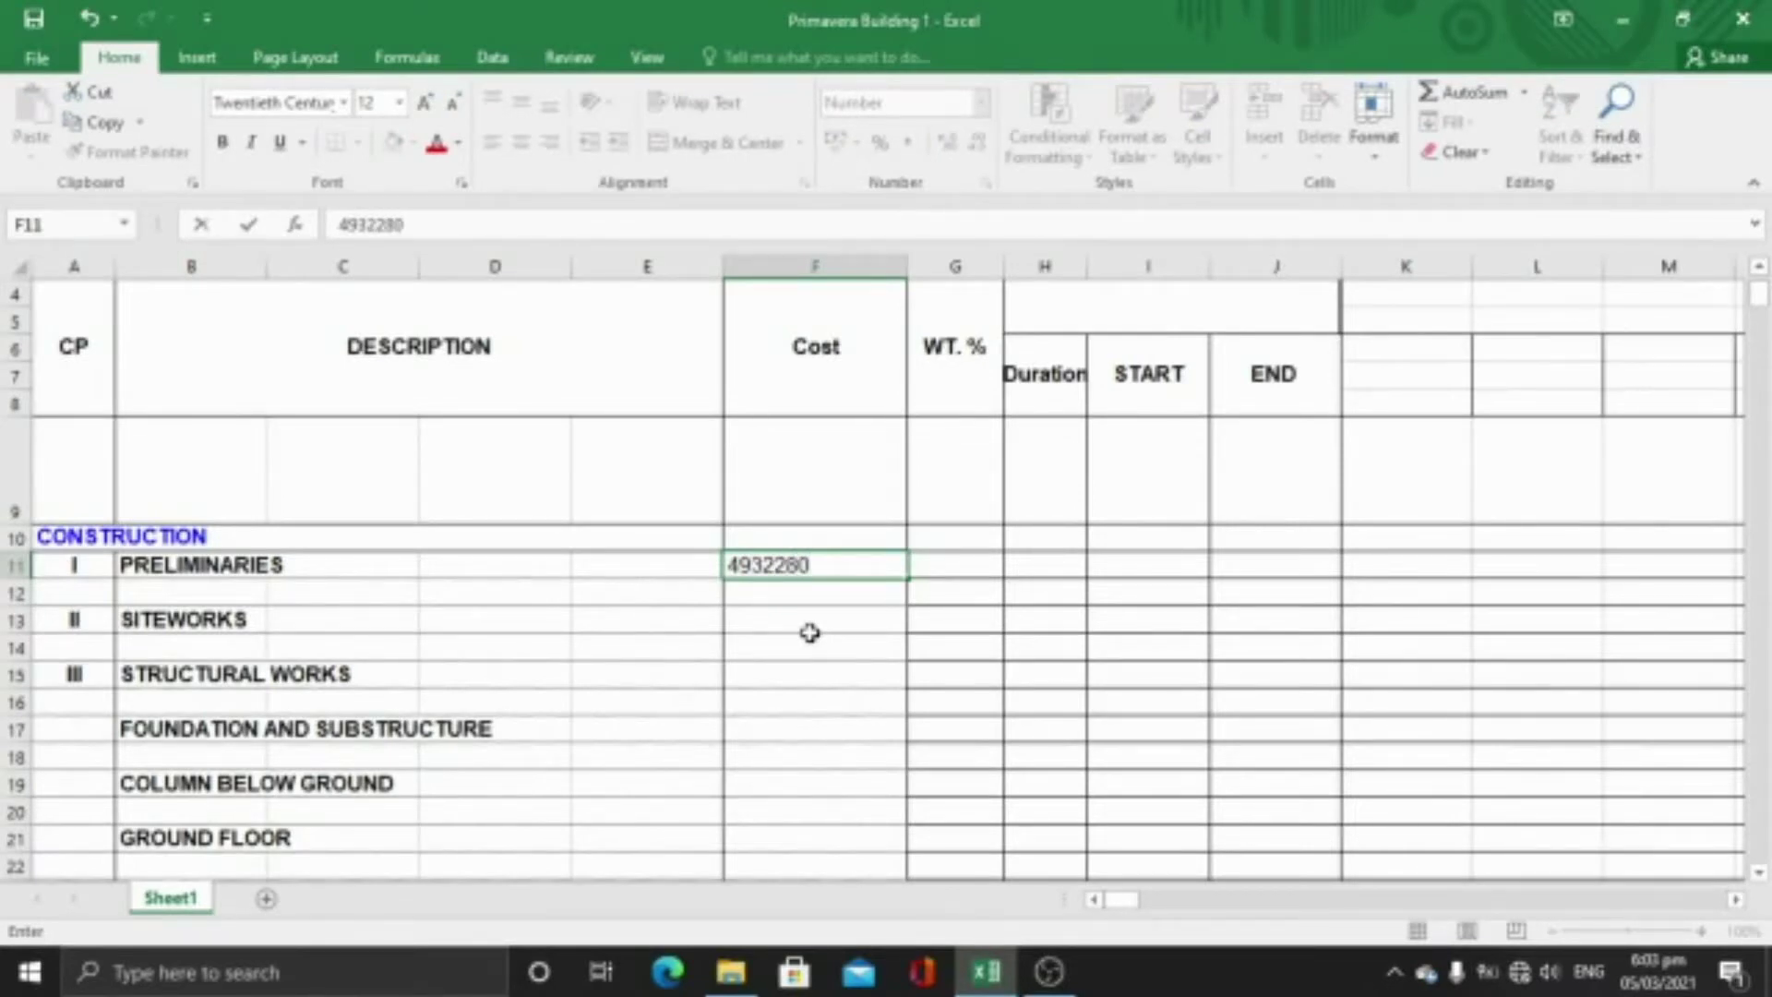
key(Return)
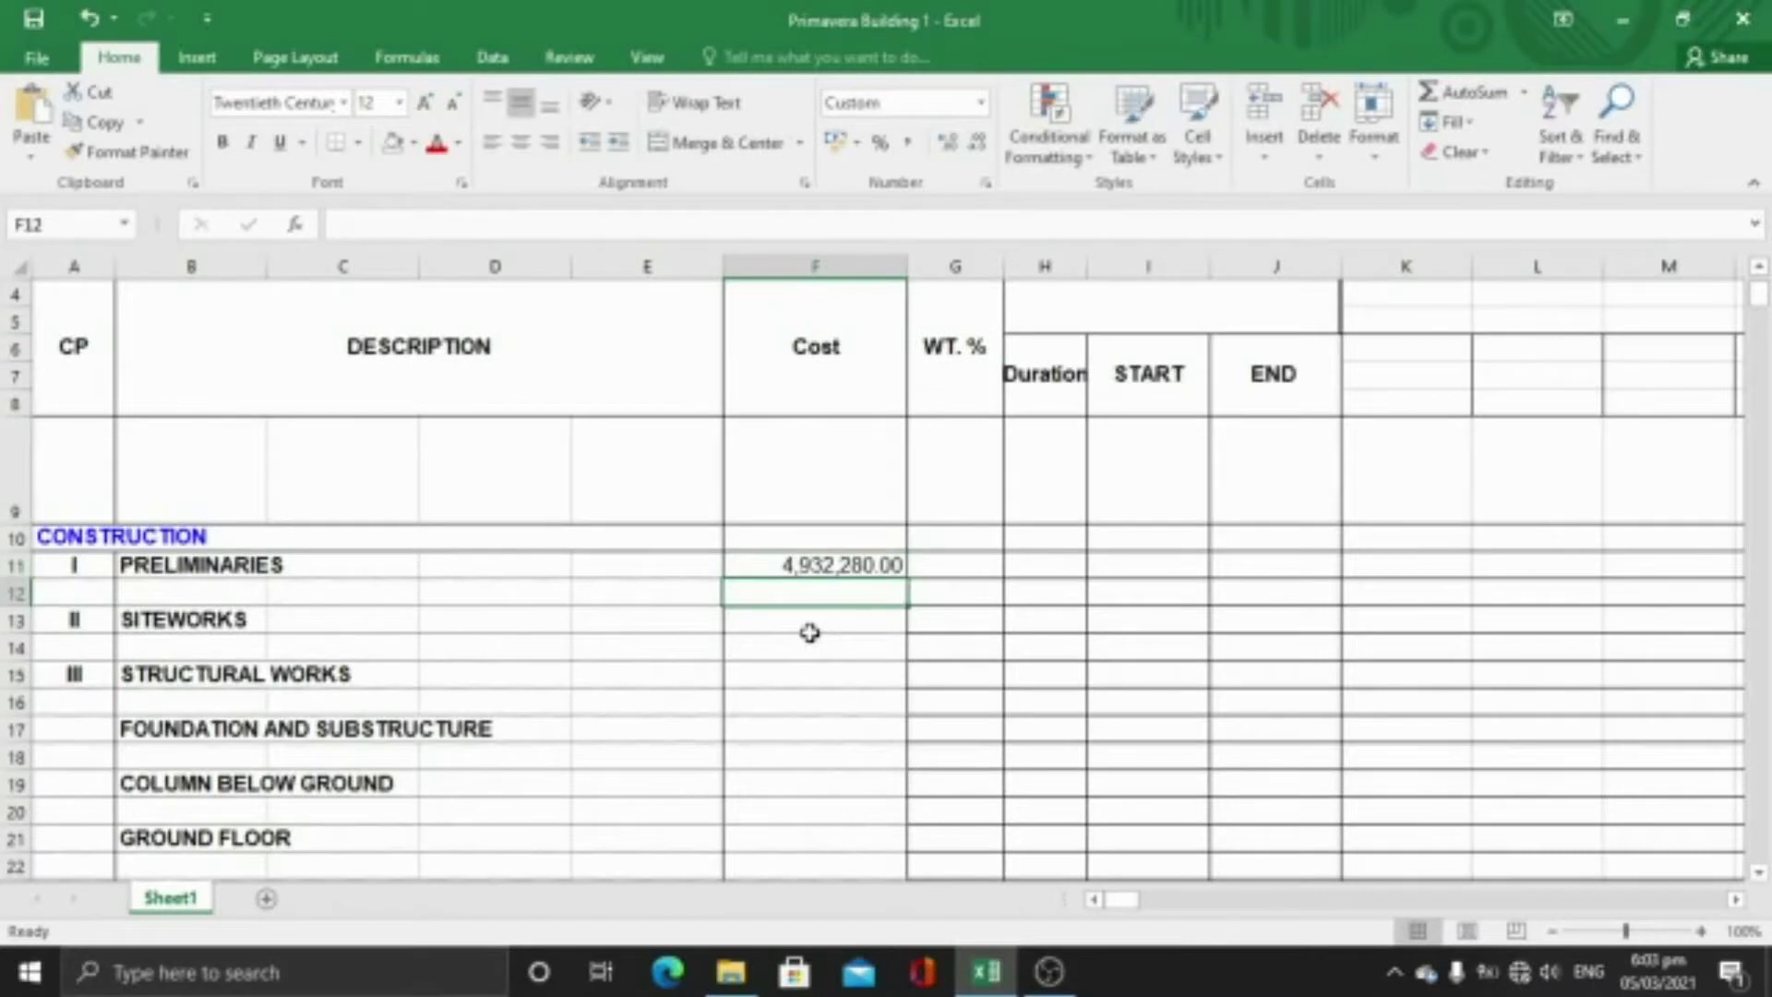
scroll(809, 633, down, 11)
click(802, 675)
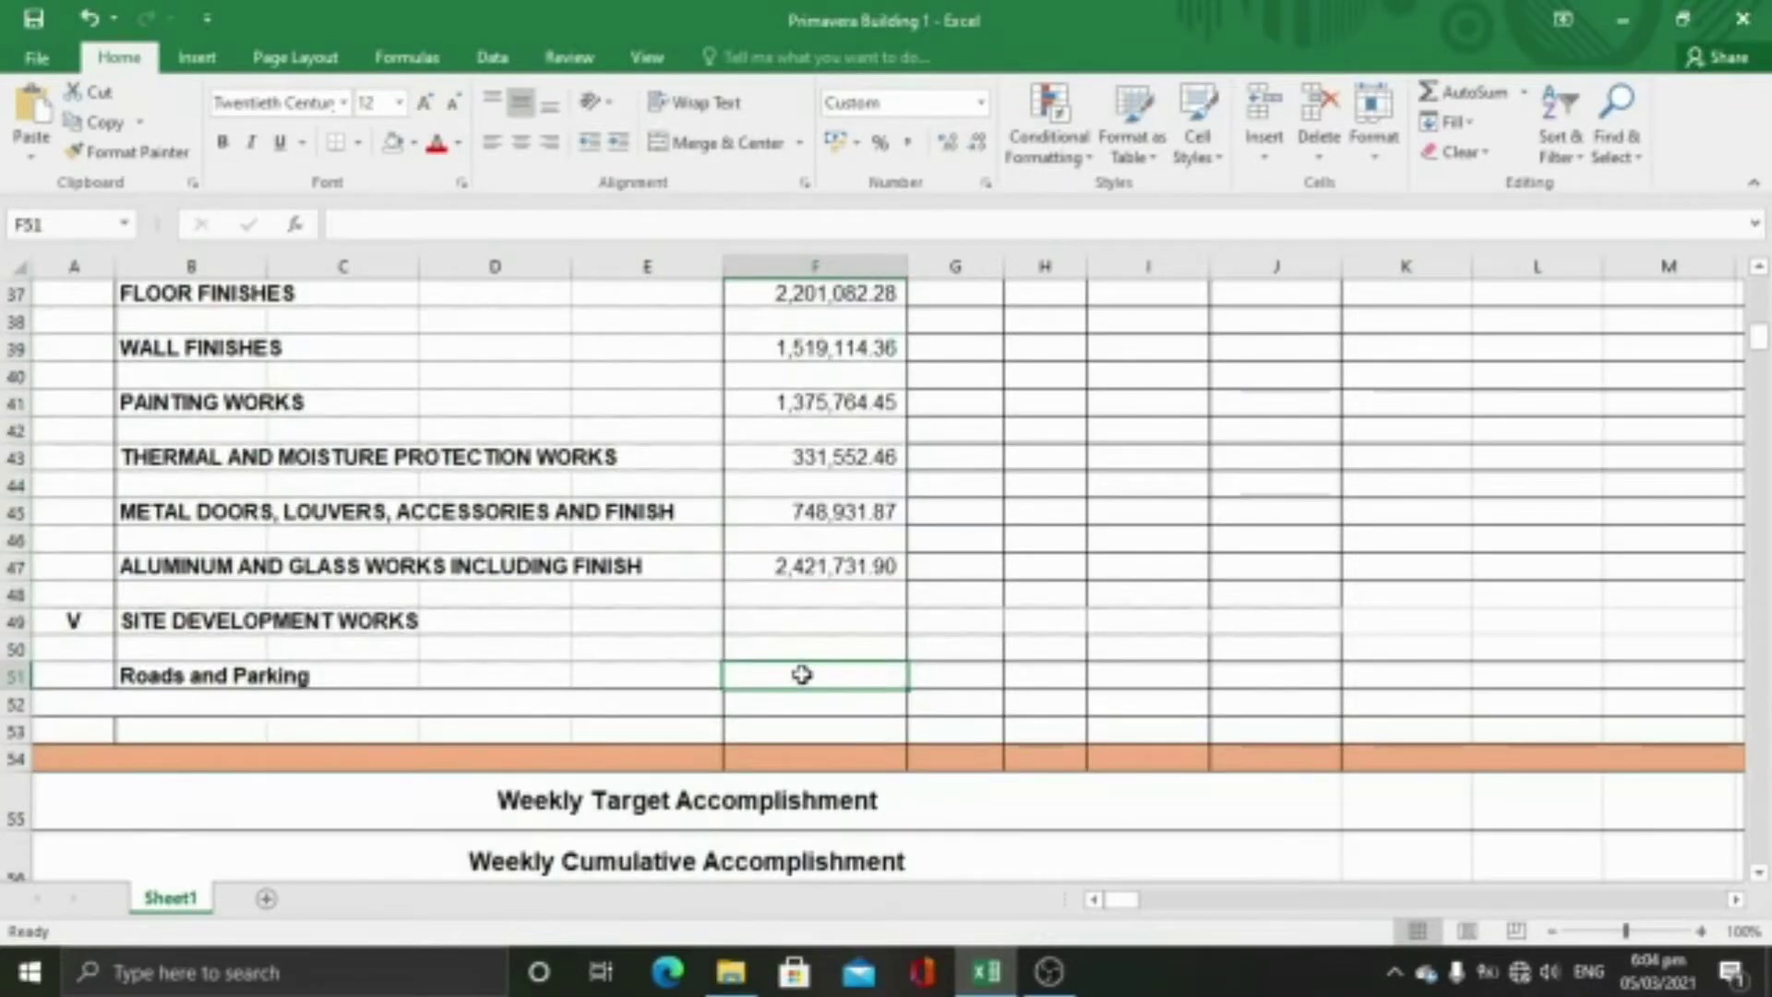
text(2)
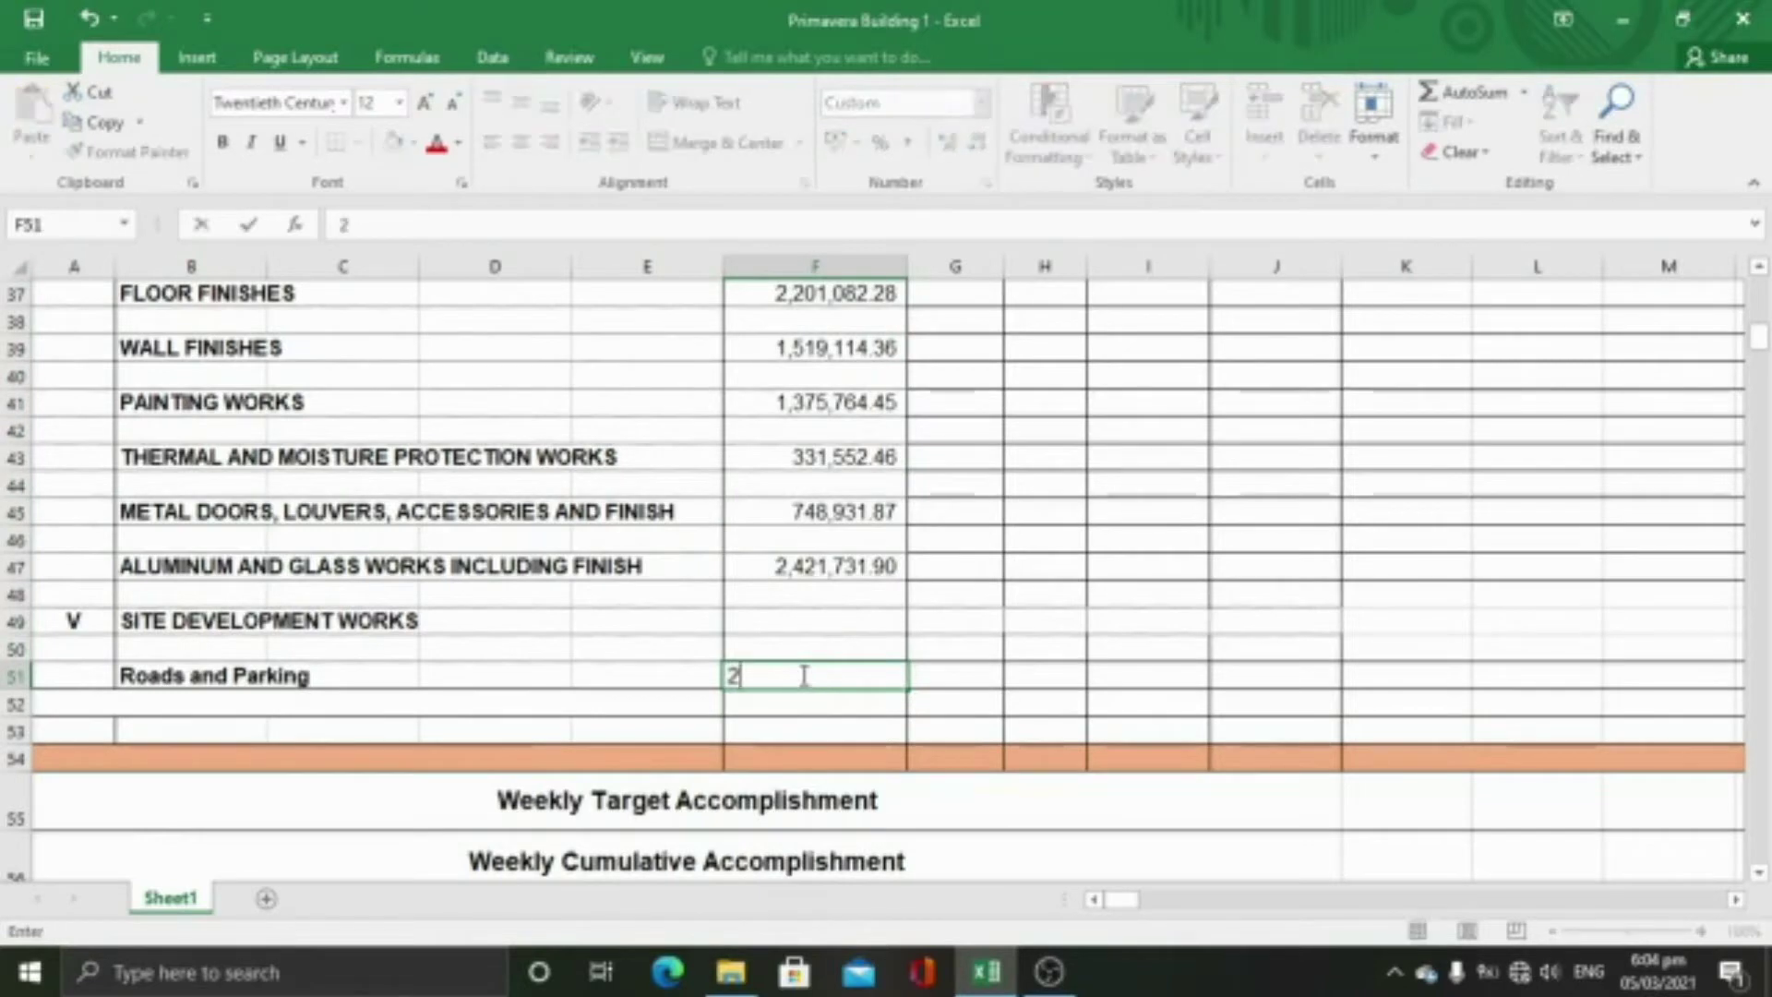
text(296)
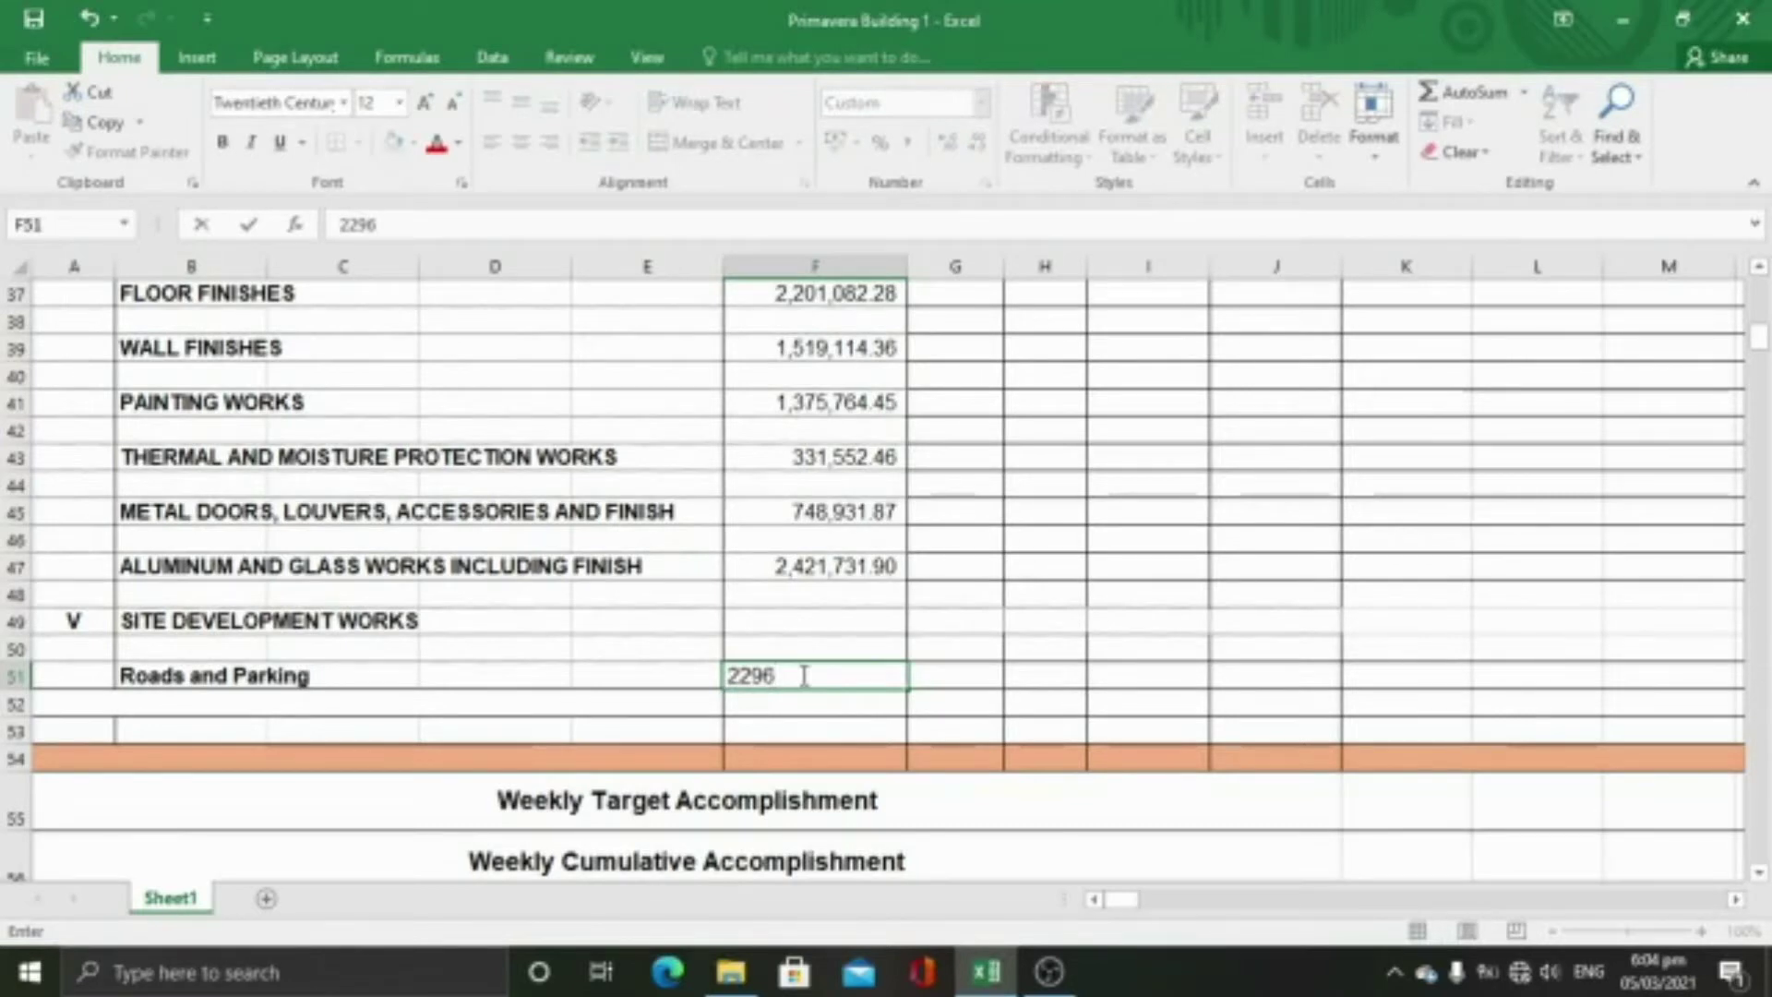
text(599.)
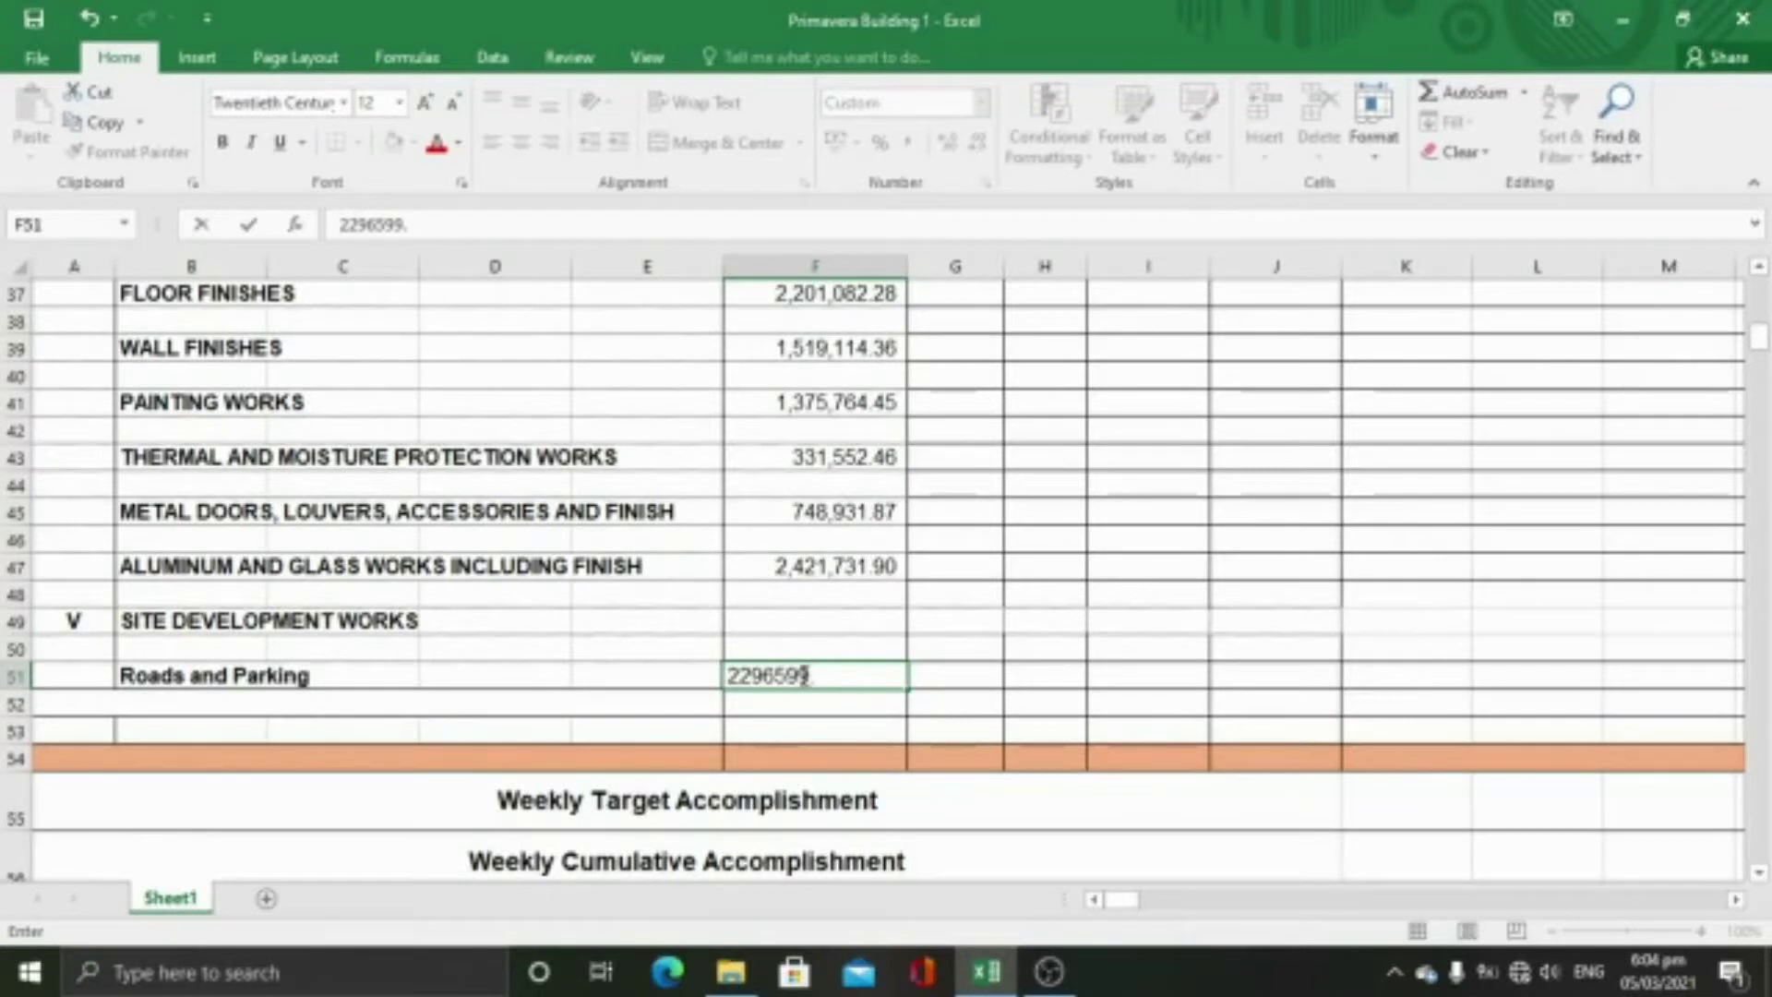
text(94)
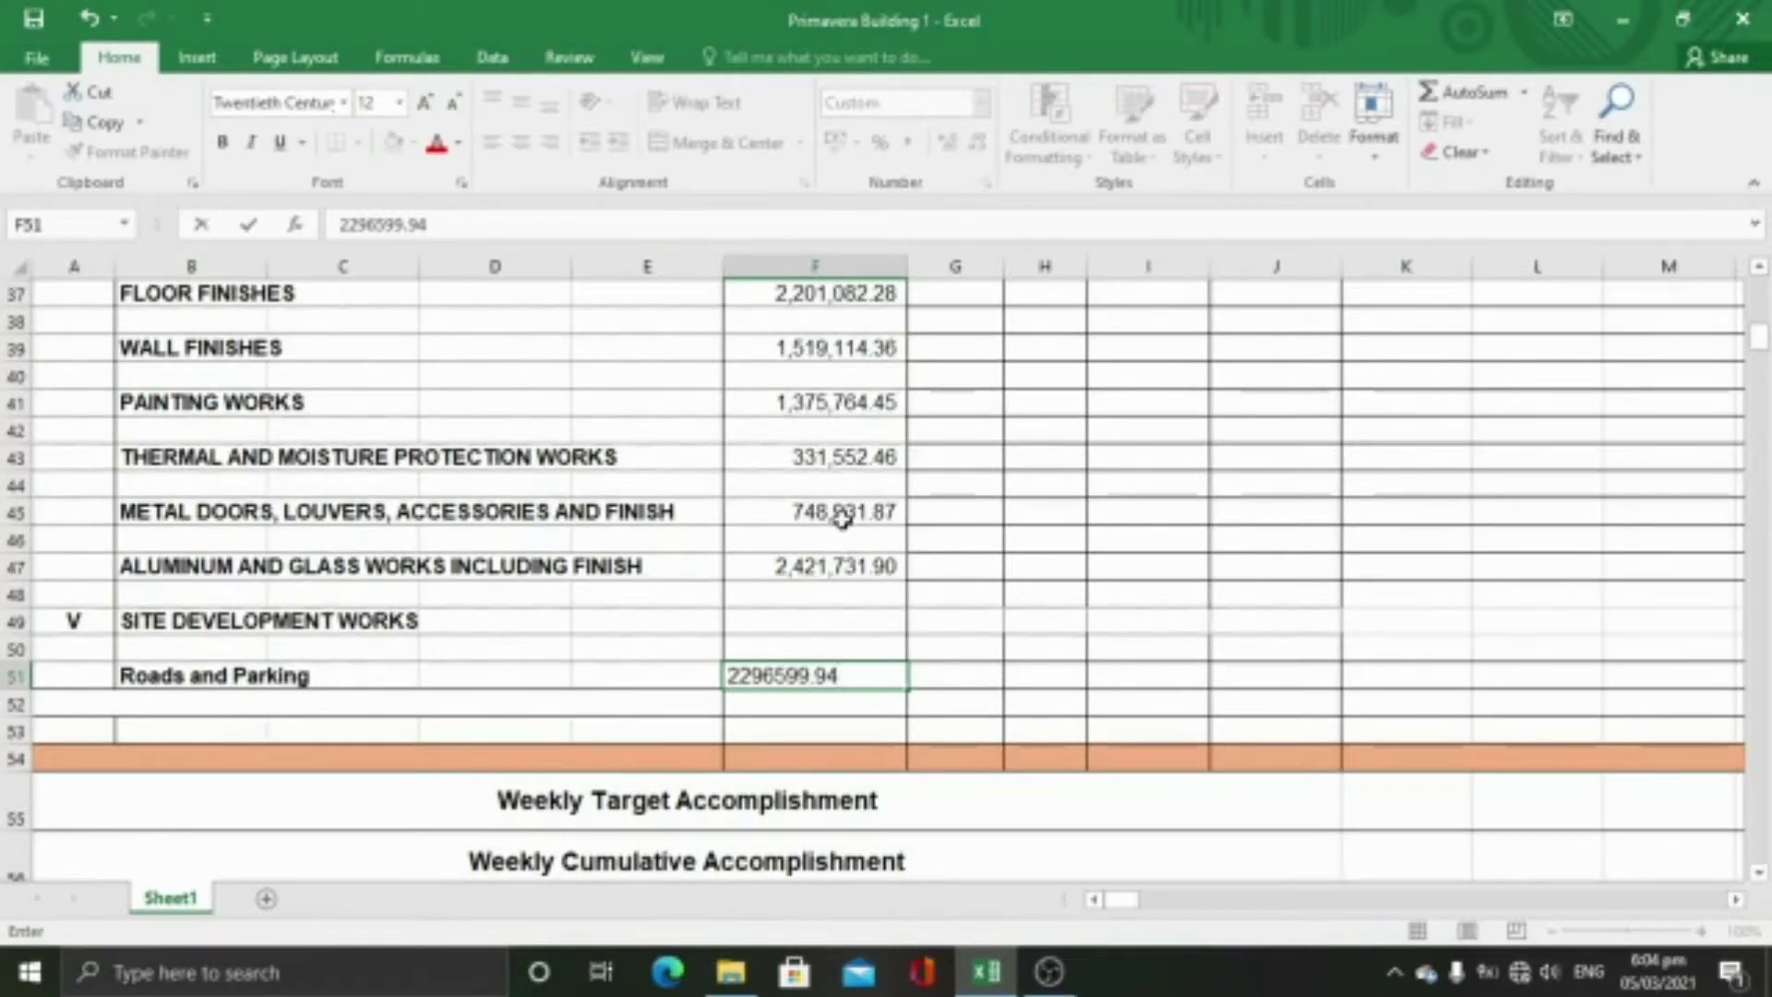
scroll(843, 518, up, 3)
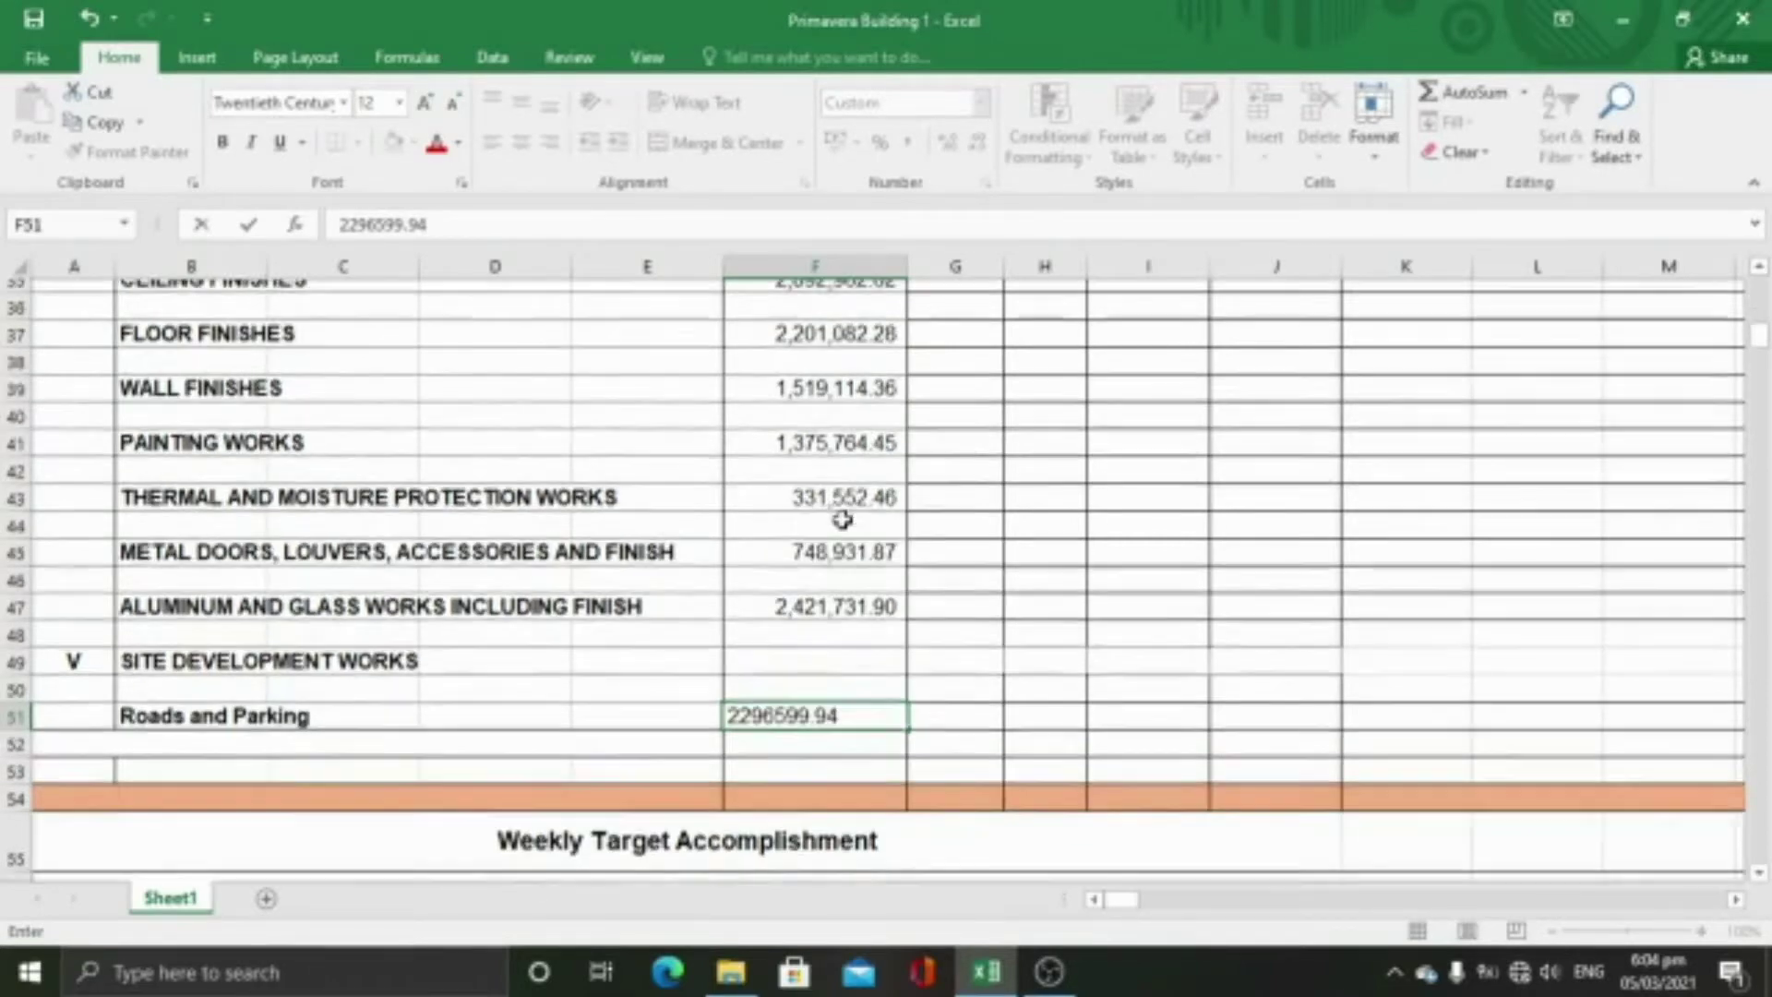
scroll(842, 519, up, 4)
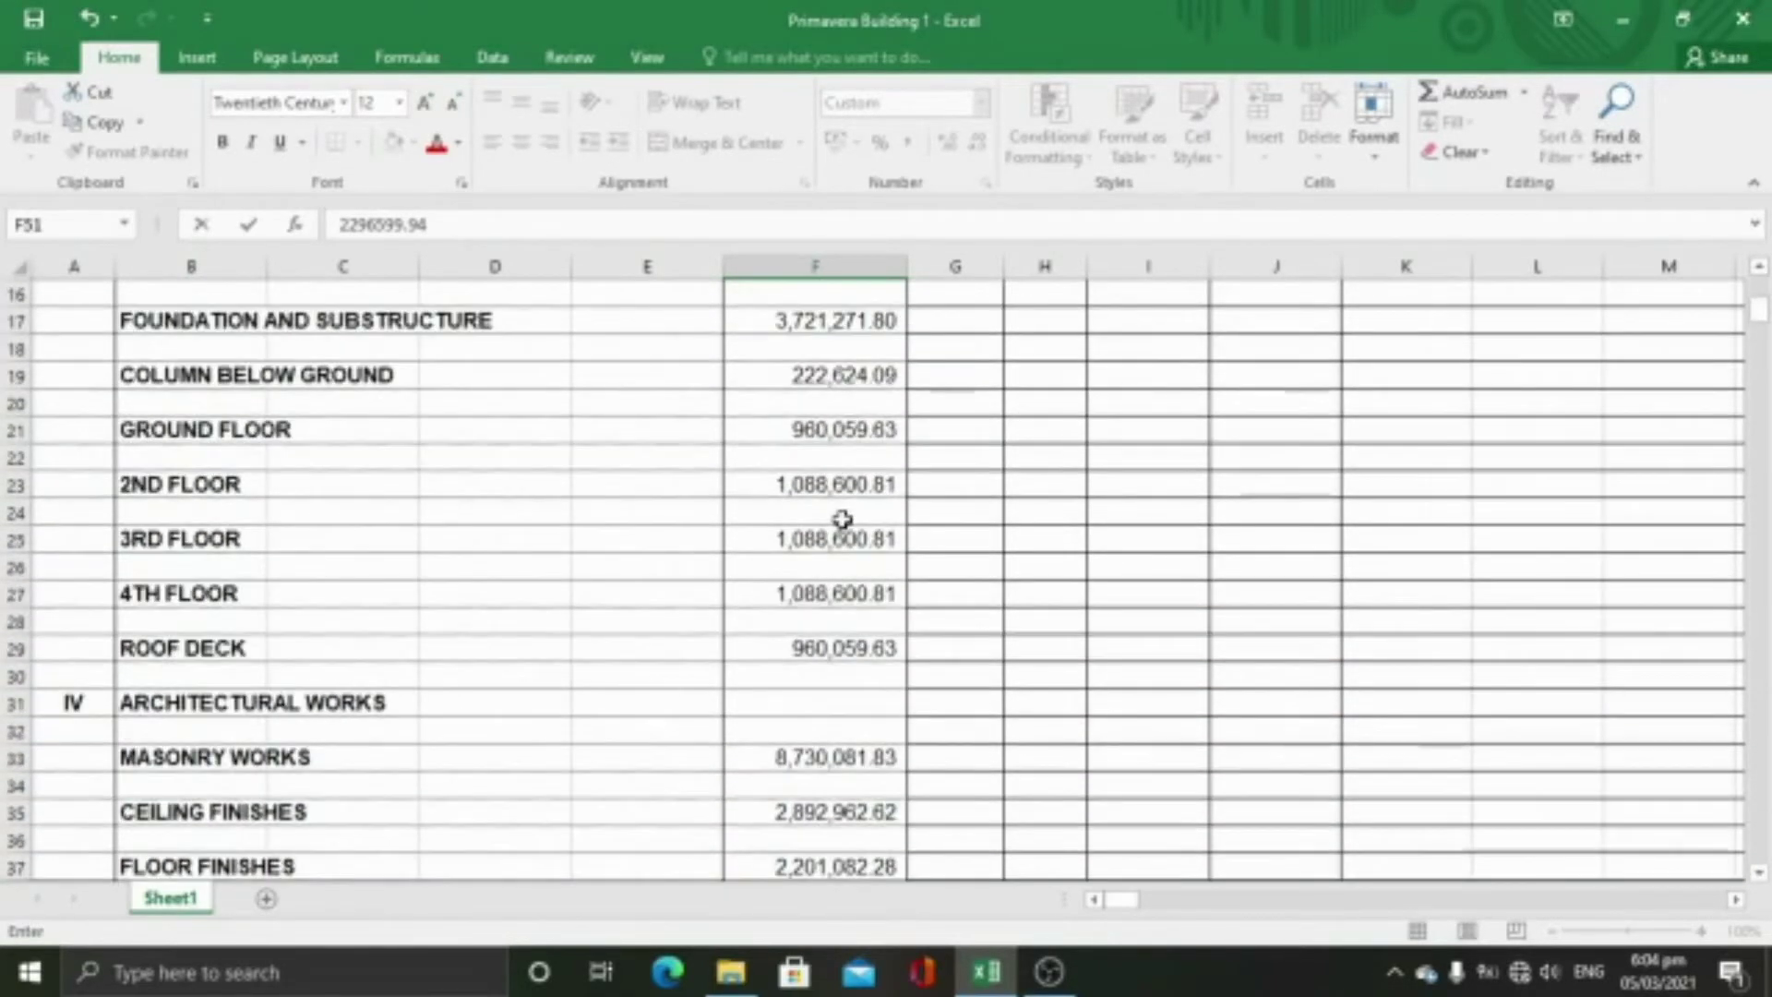
scroll(842, 519, up, 5)
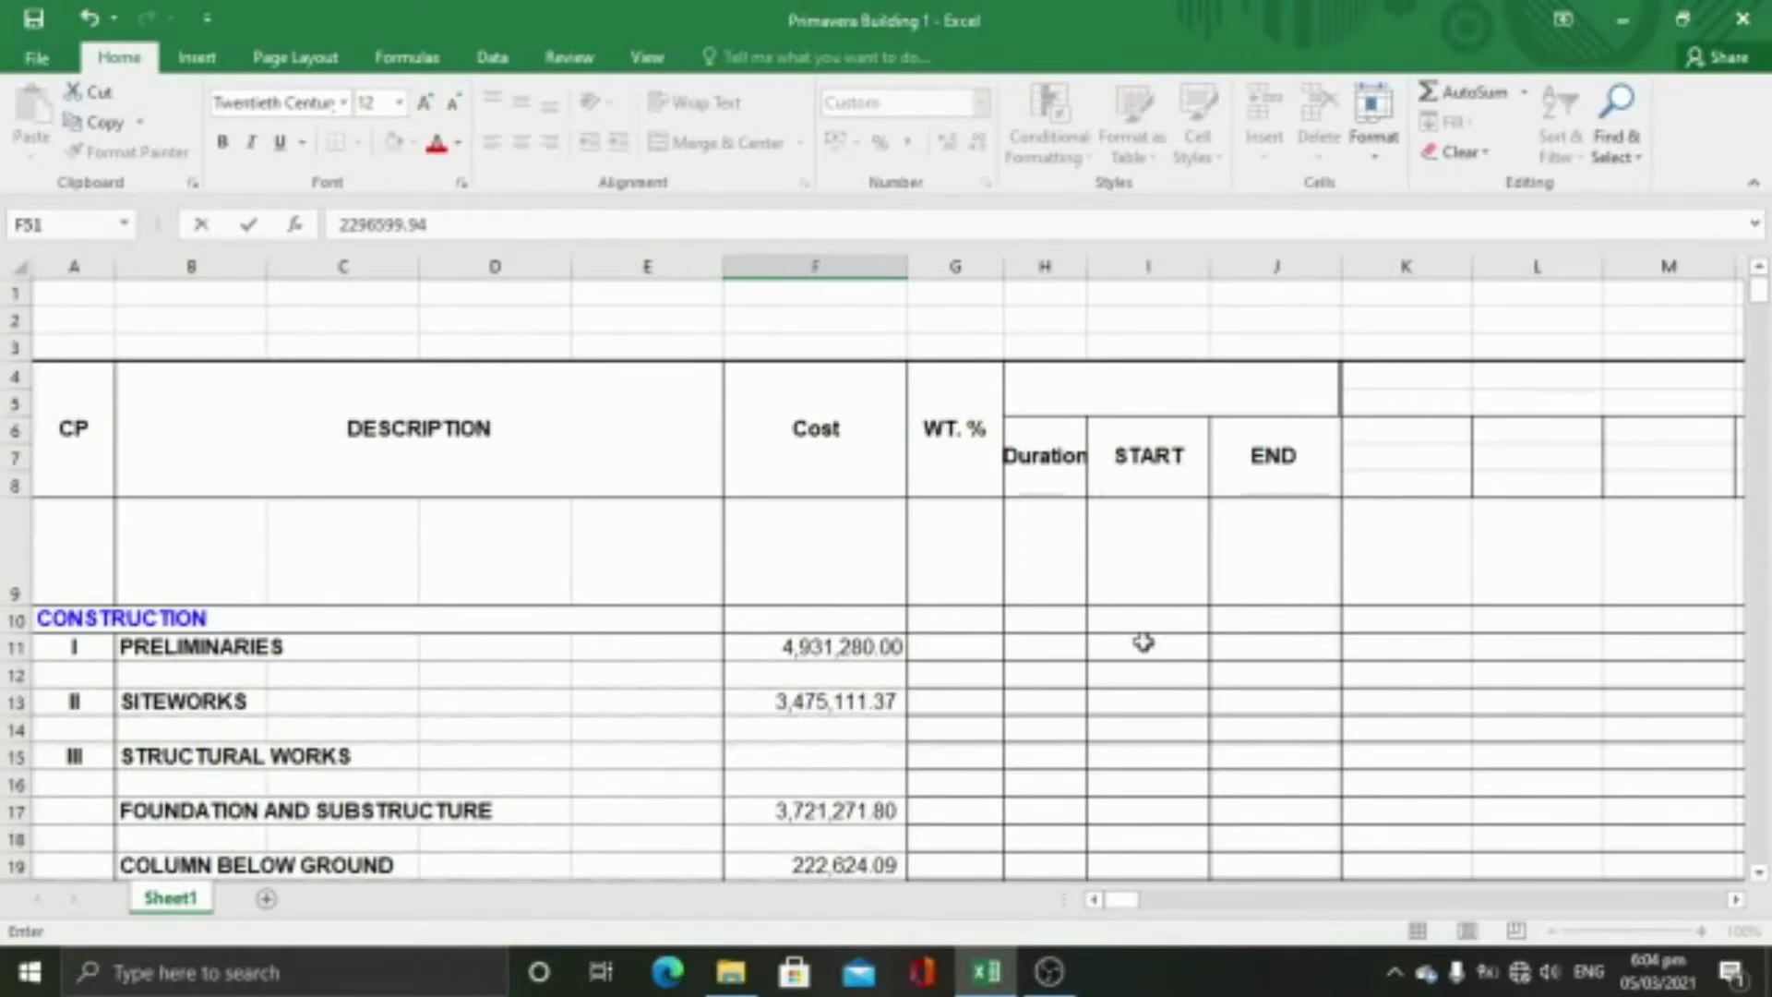
click(1145, 647)
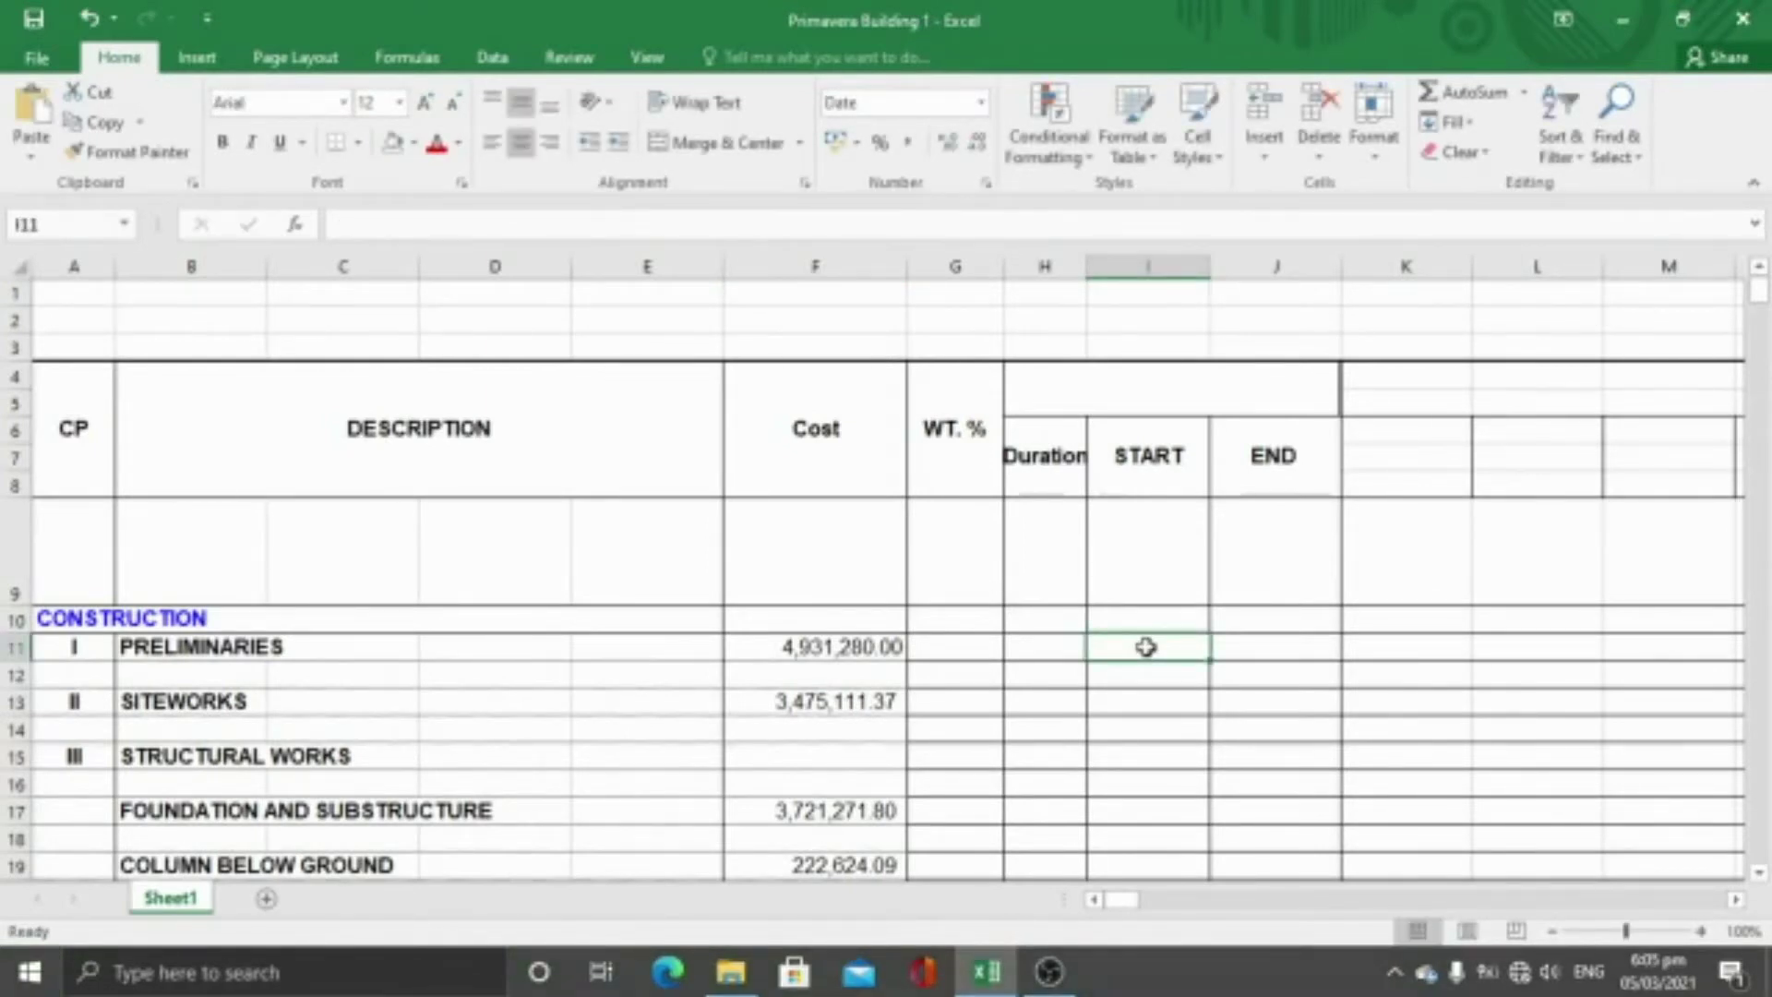
Give Preliminaries a start date of 16/9/21 in I11 and a 240-day duration in H11
text(16)
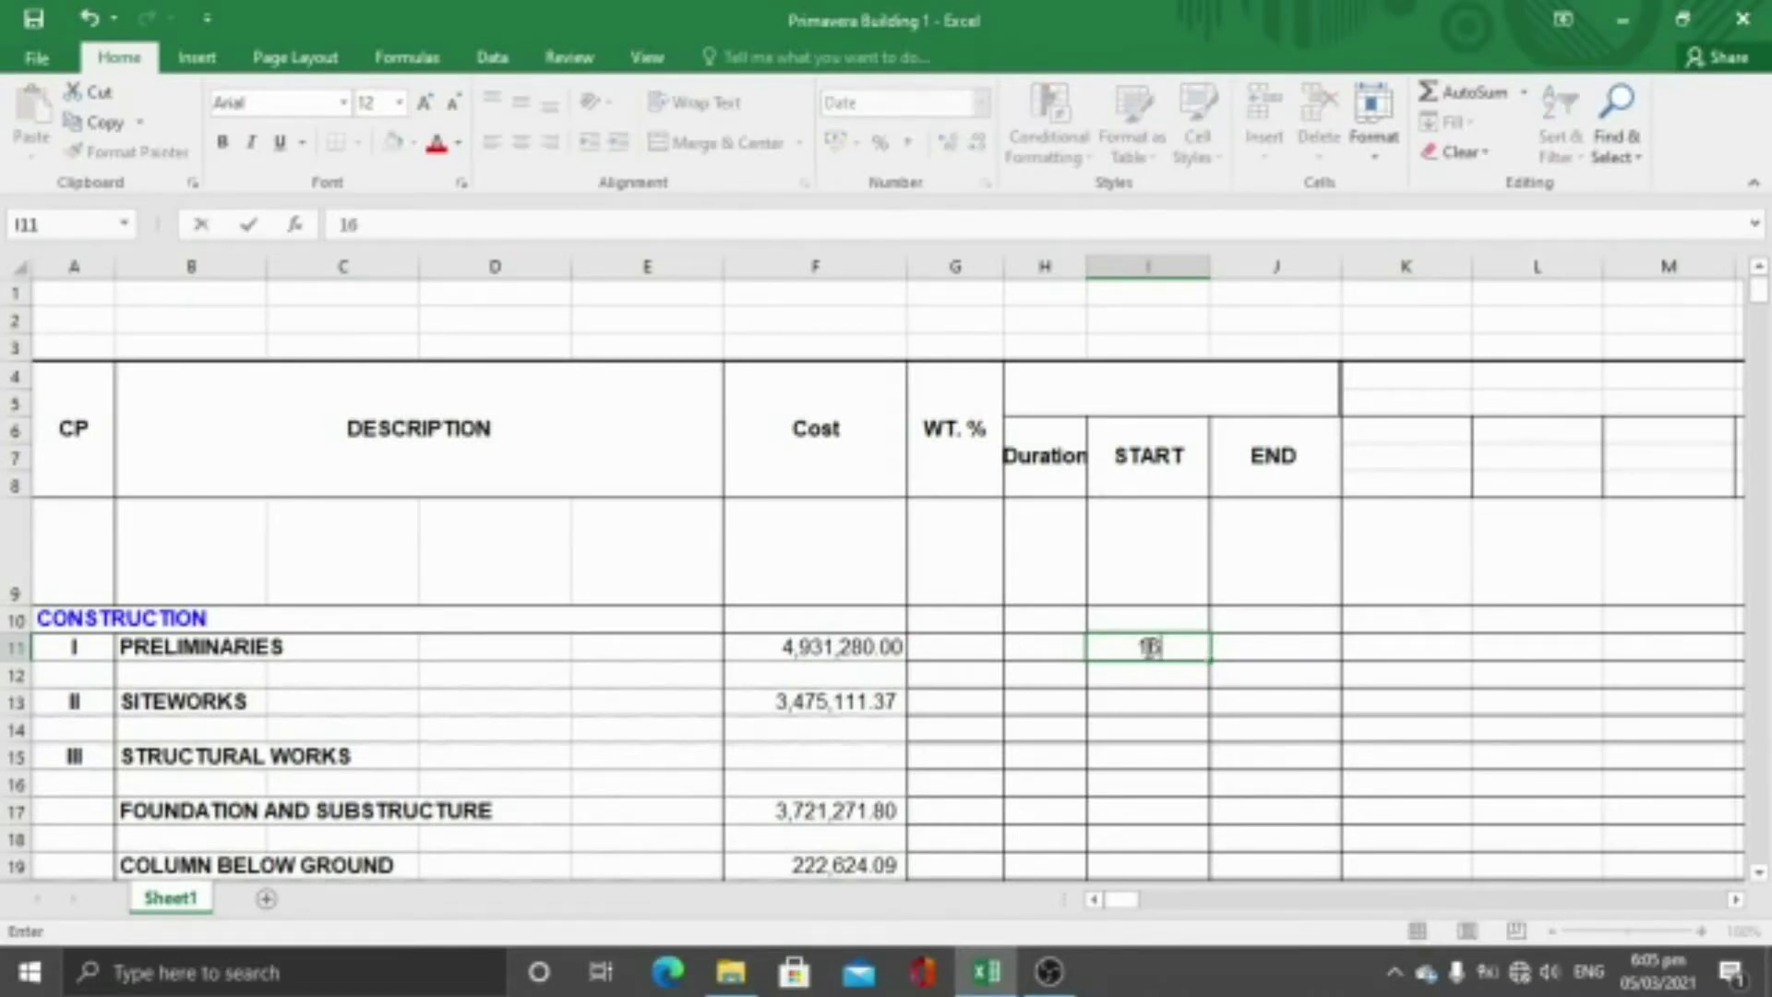
text(/9/21)
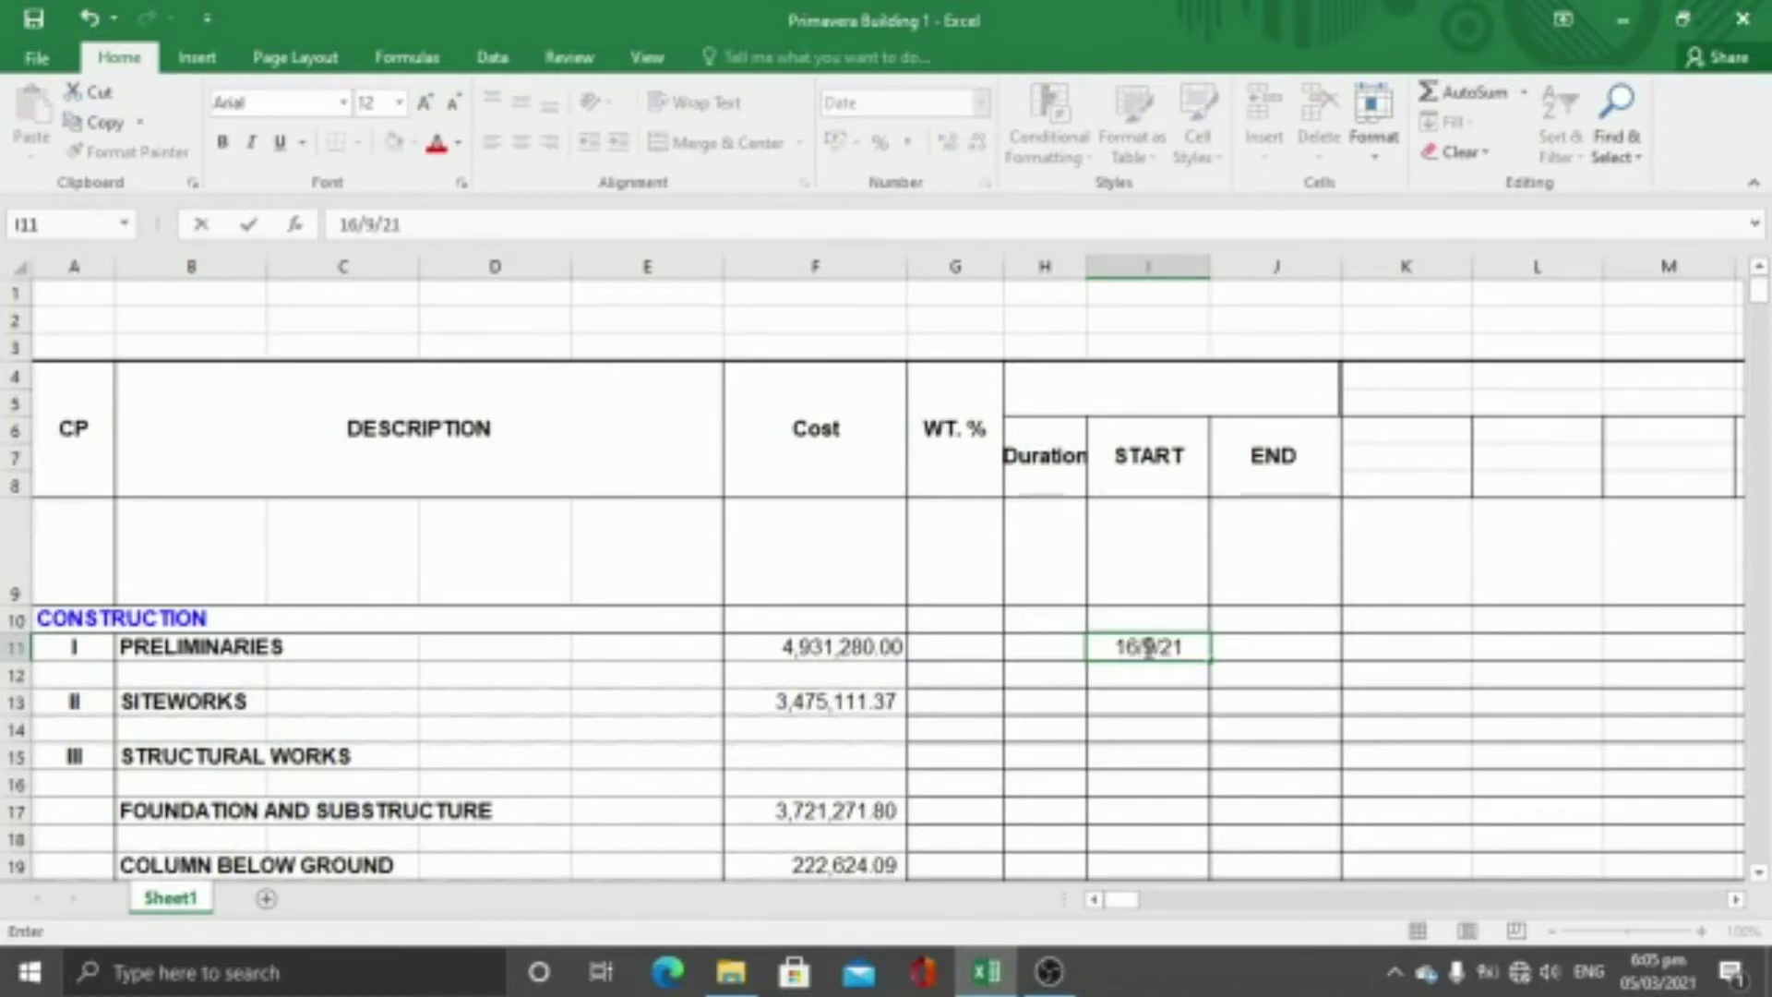
key(Return)
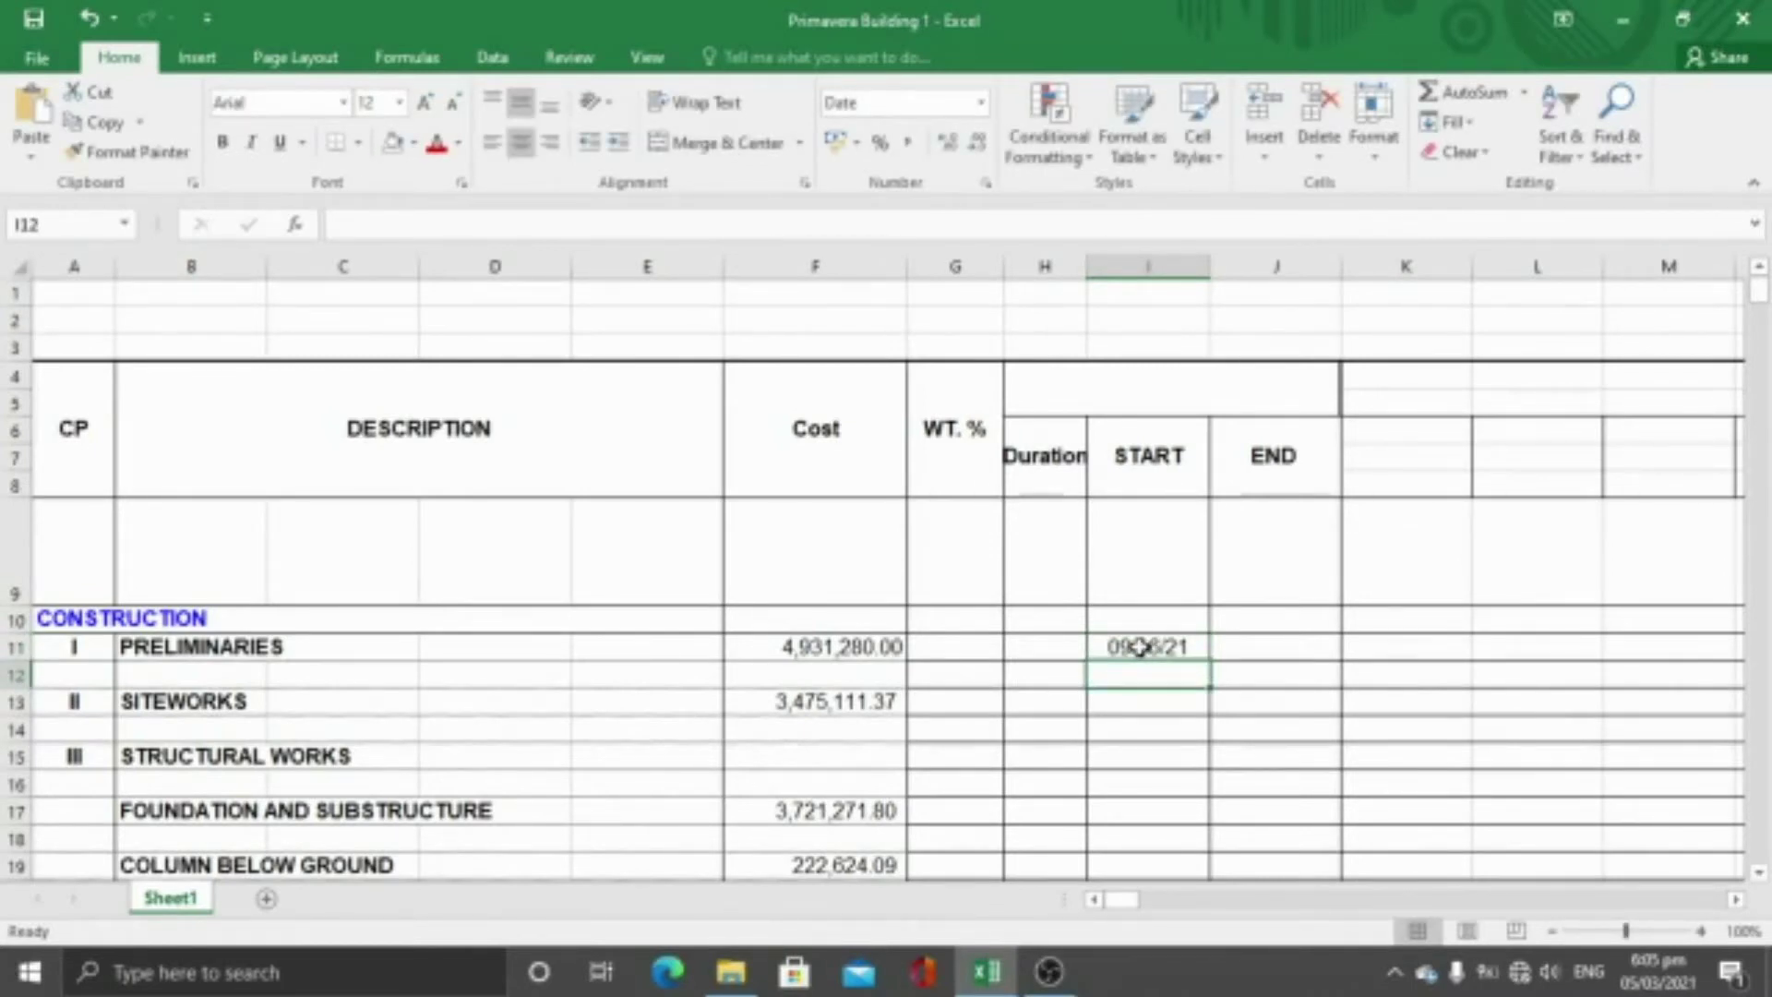
click(1043, 652)
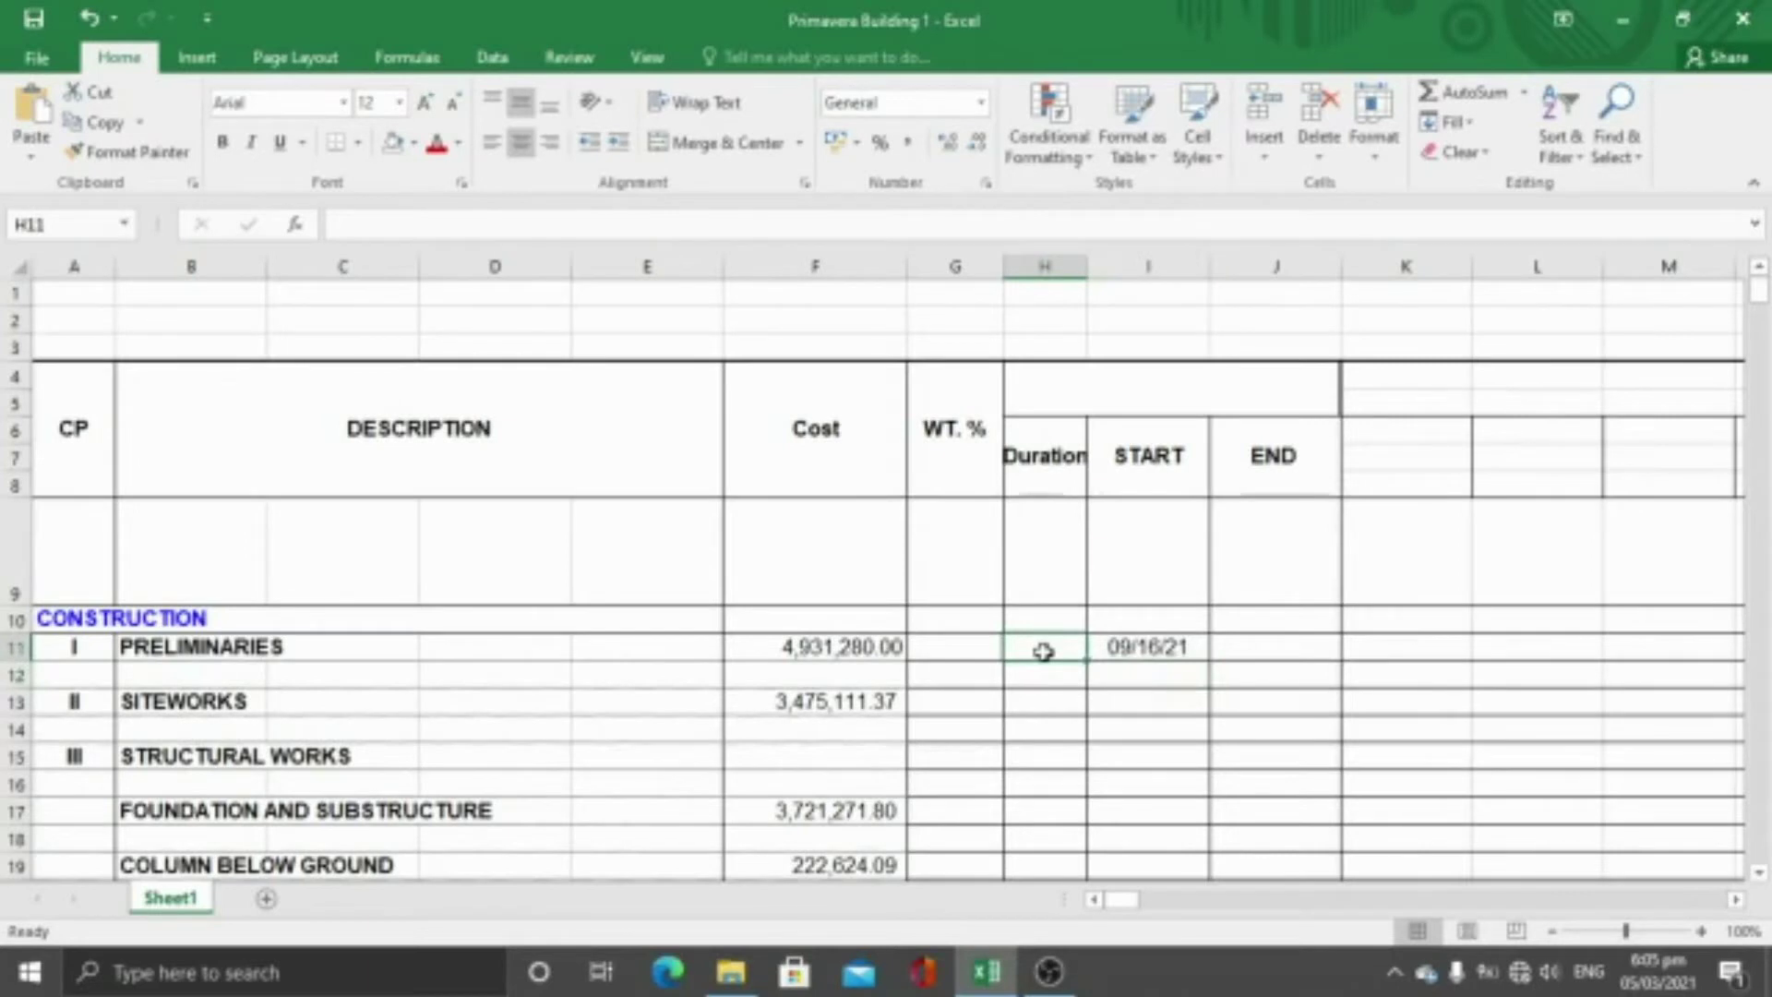
text(240)
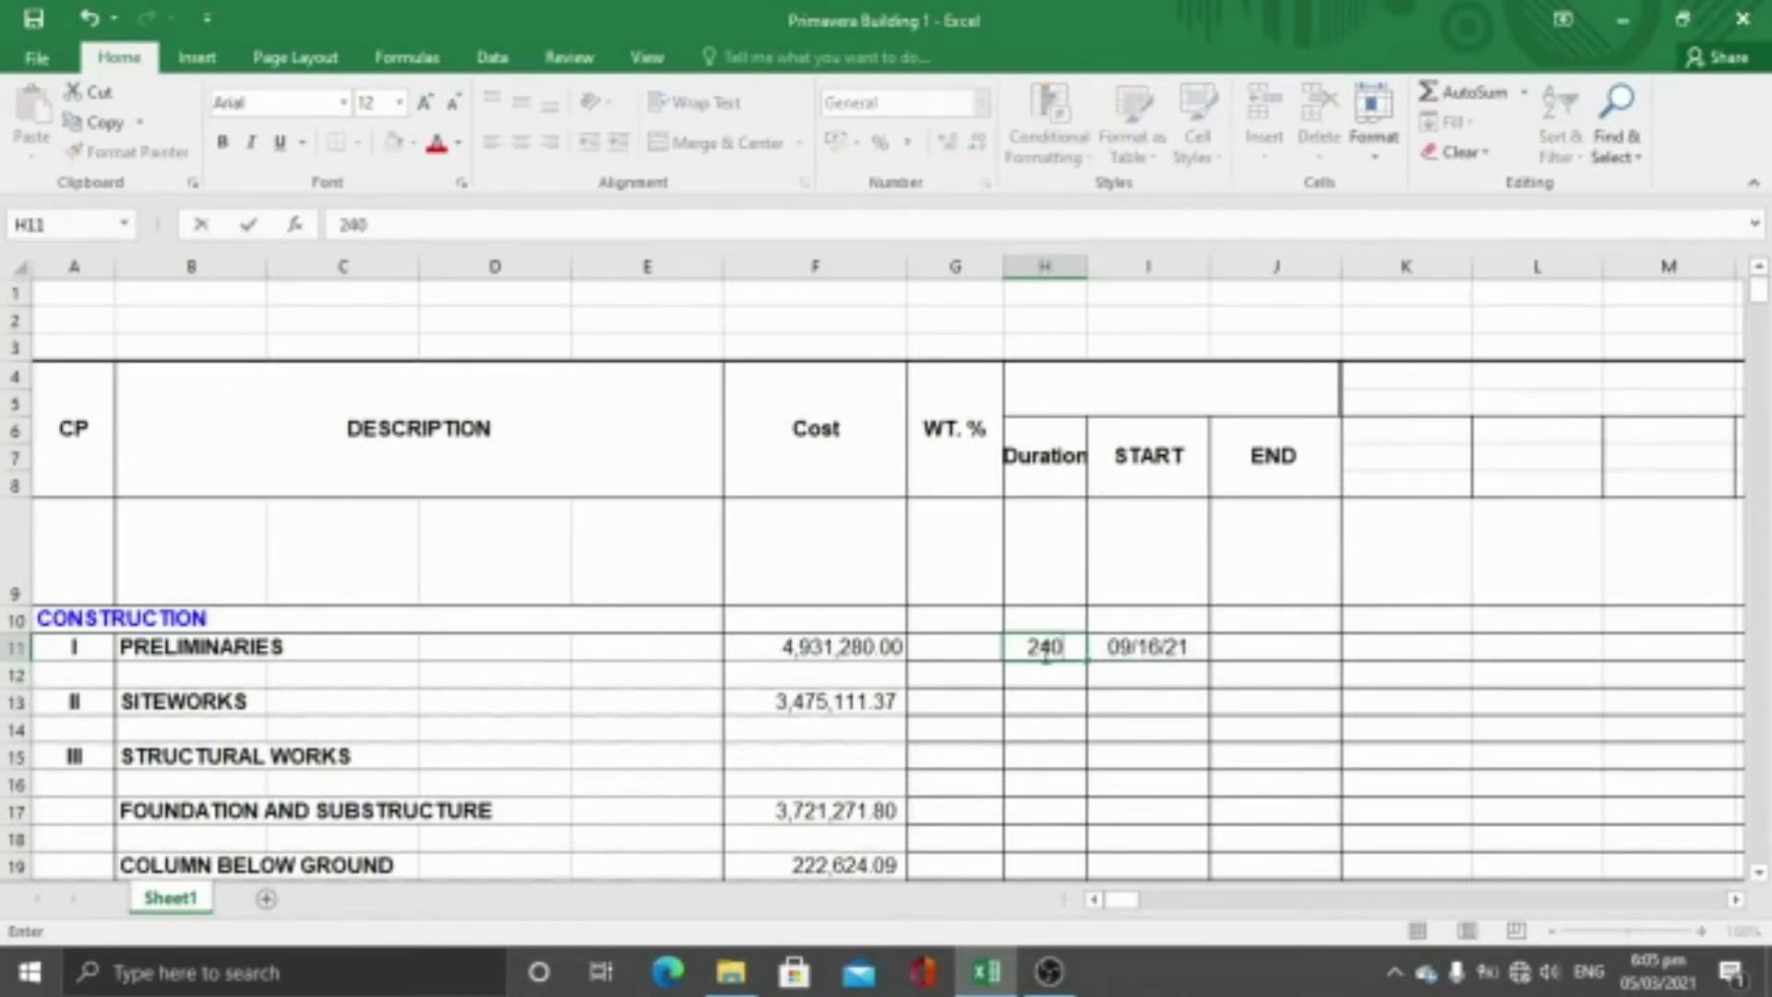
click(1272, 652)
Enter the END formula =I11+H11 in J11, giving 05/13/22
text(=)
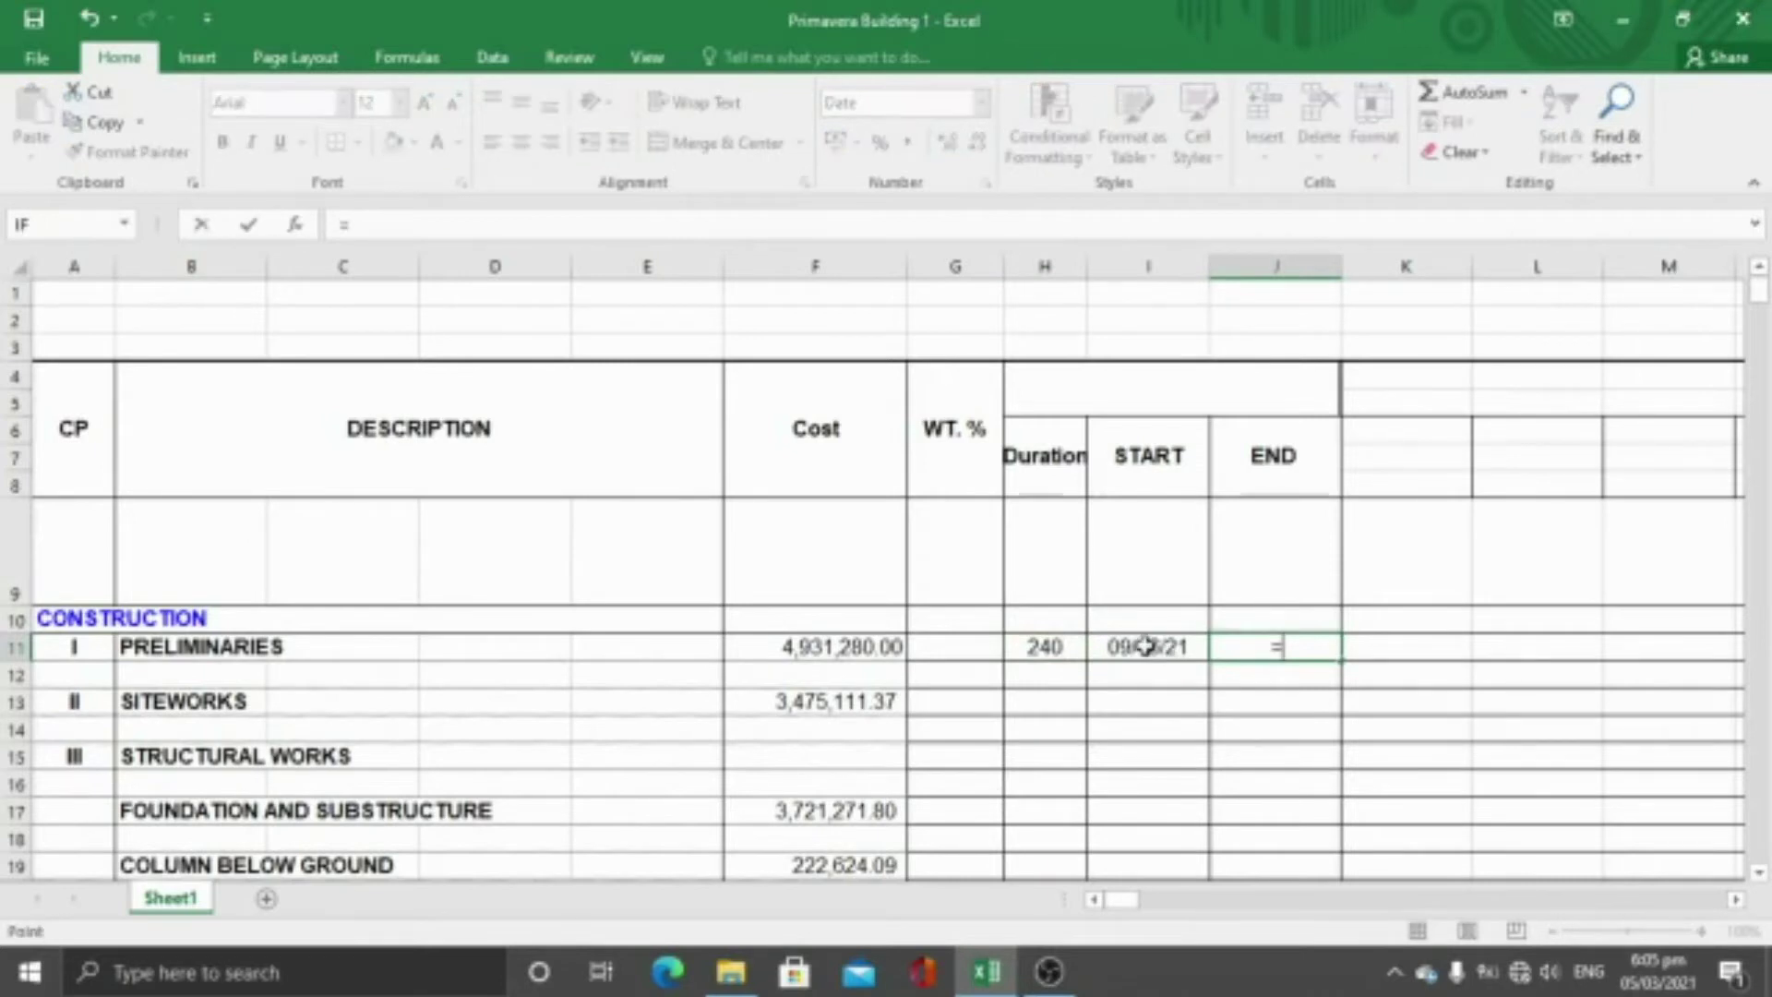
click(1145, 646)
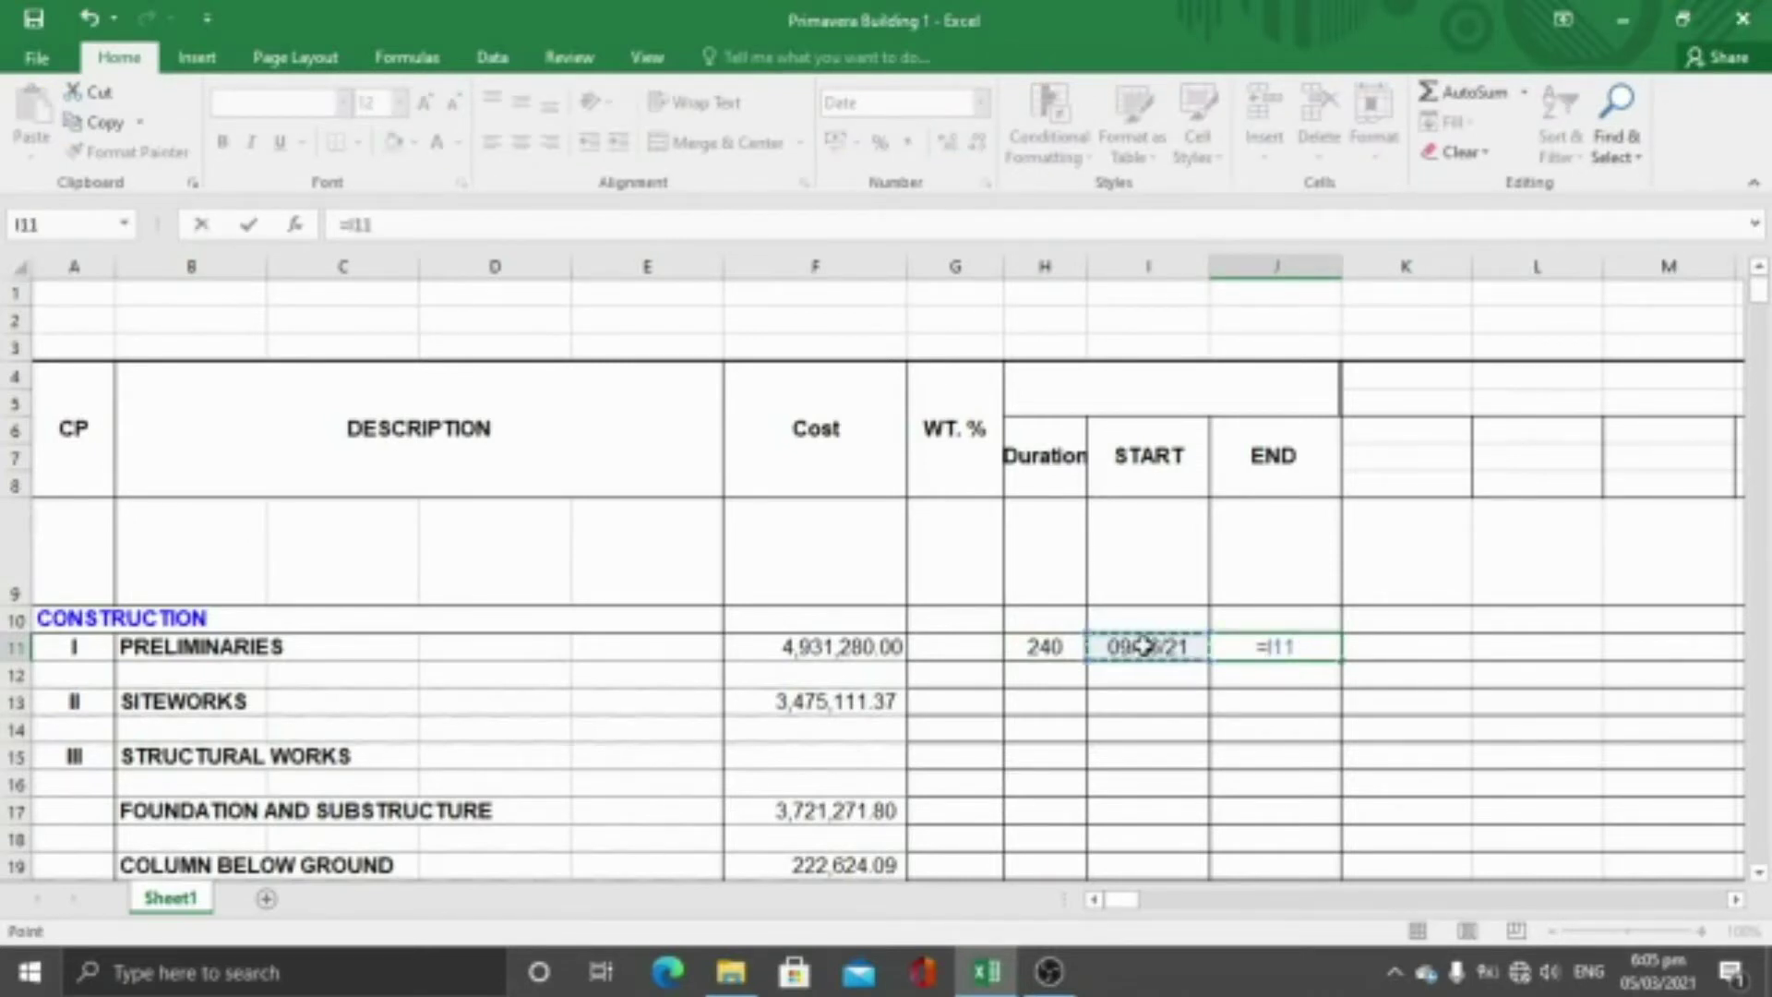
text(+)
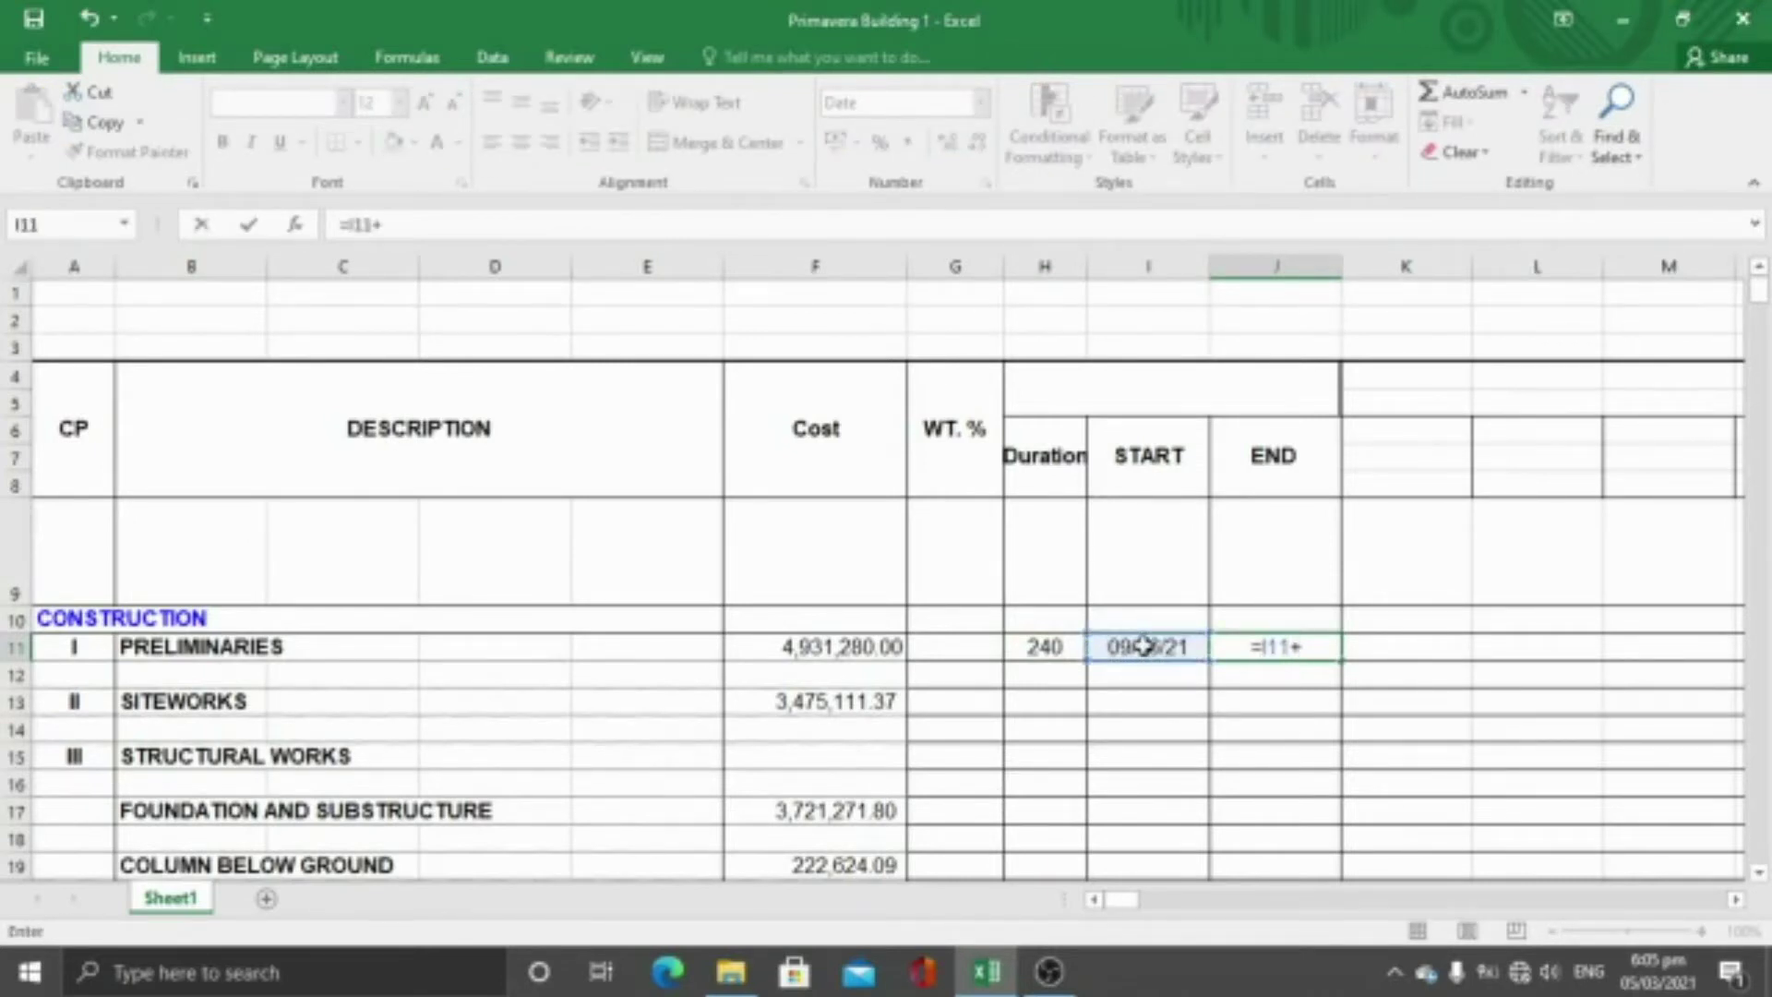
click(1033, 648)
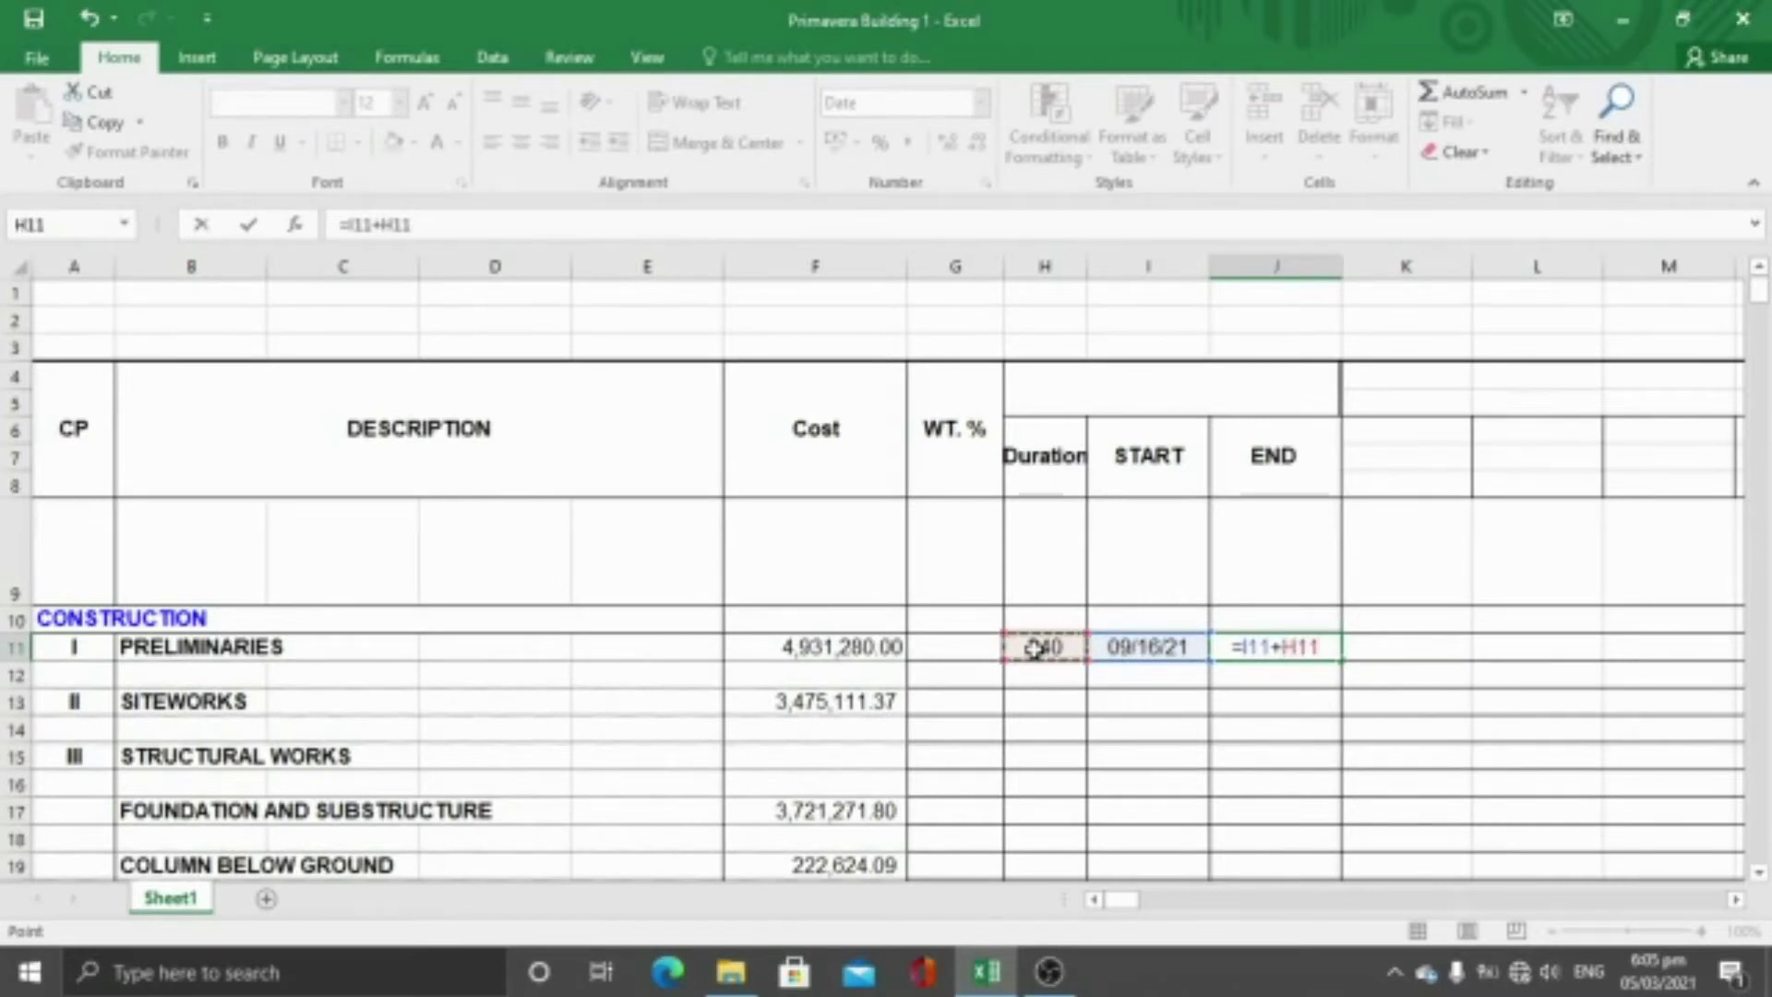
text(=)
key(BackSpace)
key(Return)
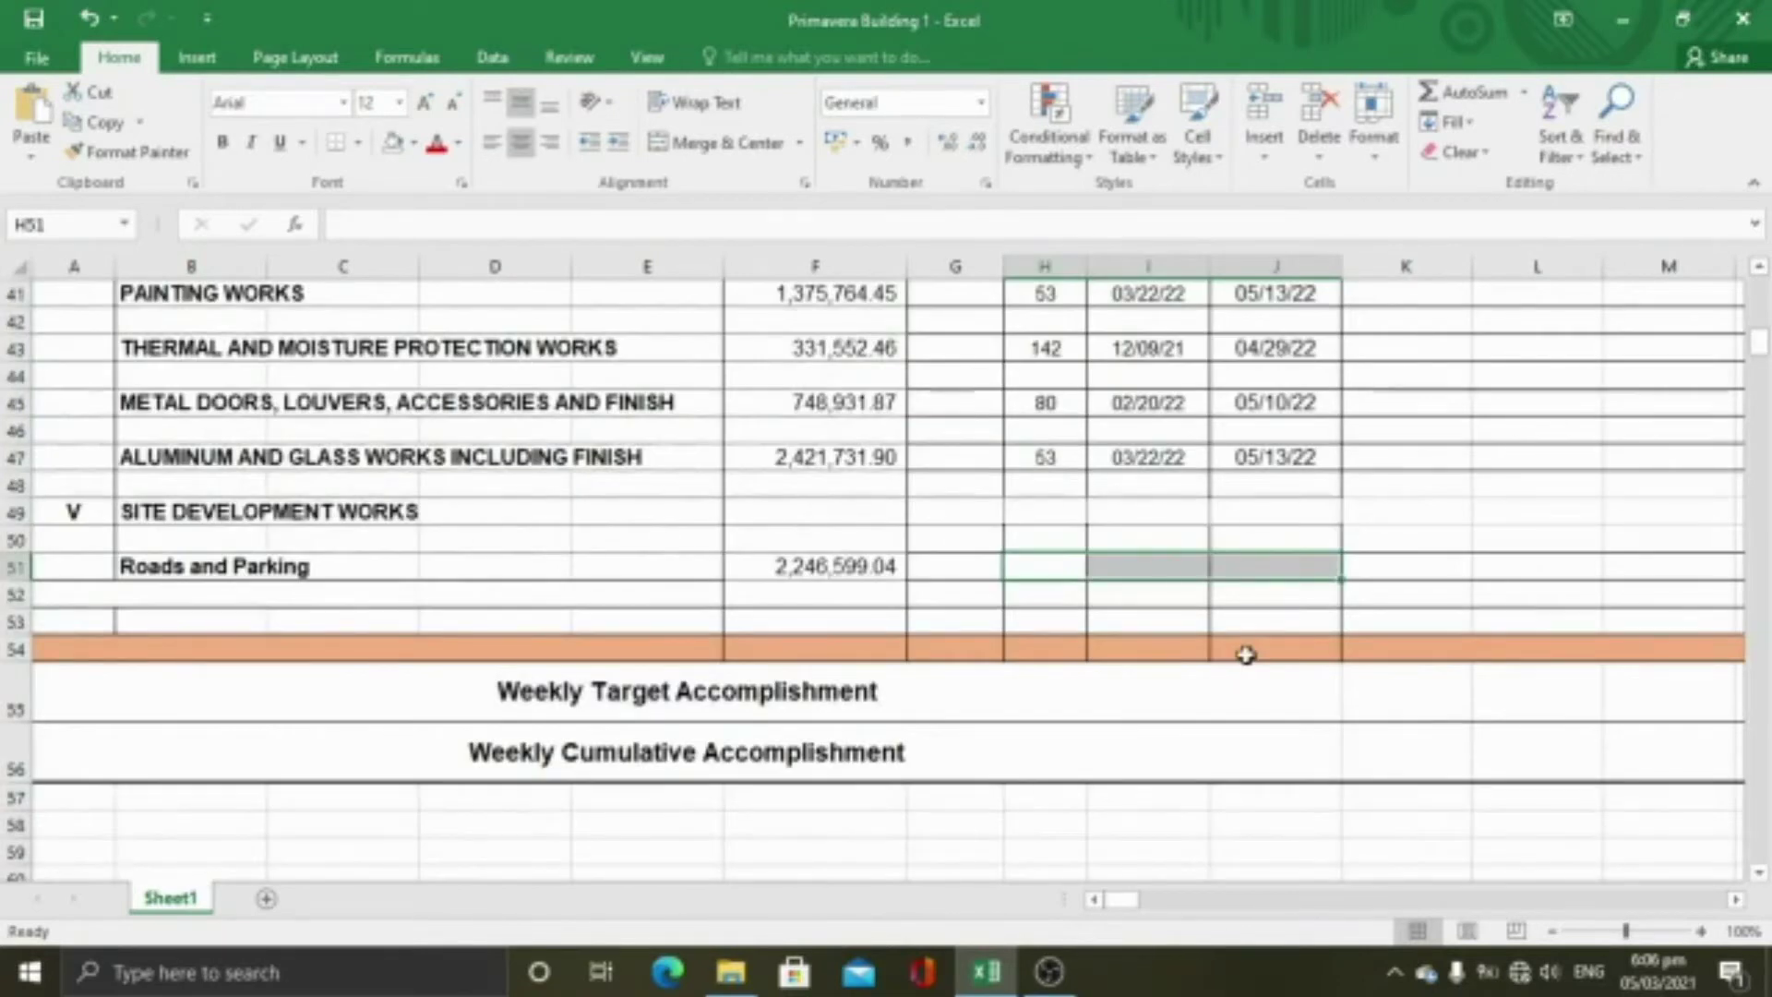
Set Roads and Parking to start 16/3/2022 in I51 with a 92-day duration in H51
click(1170, 566)
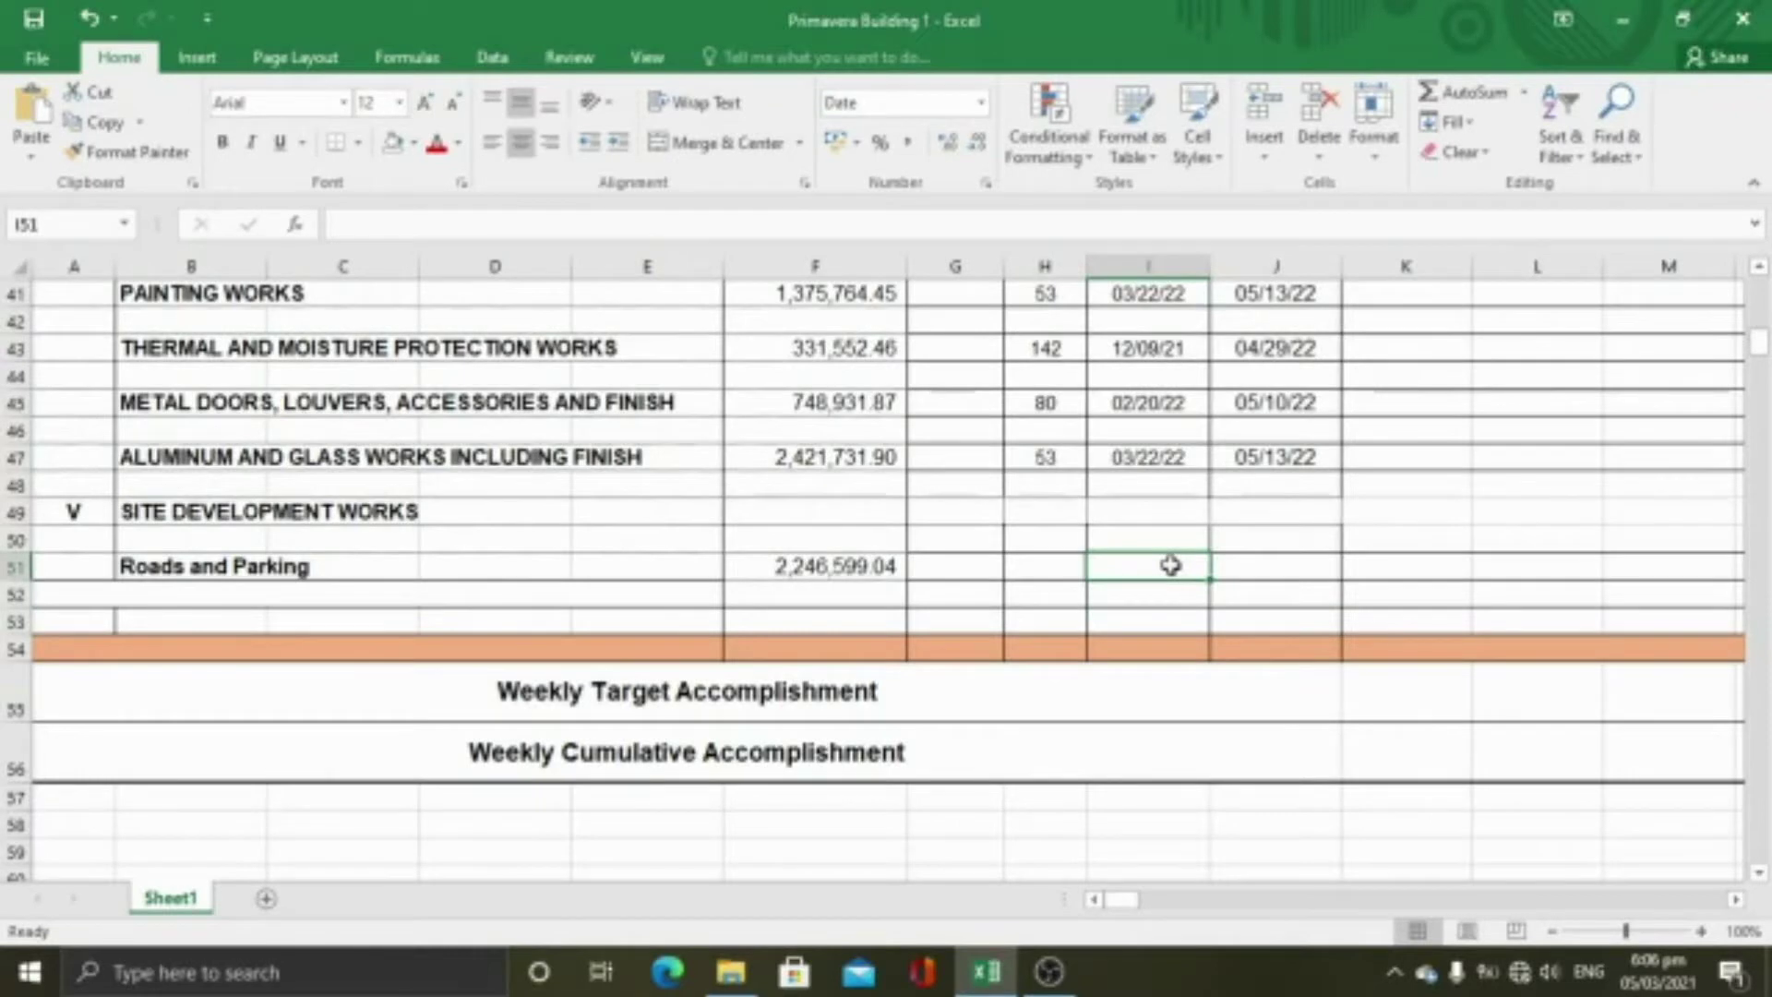
text(16)
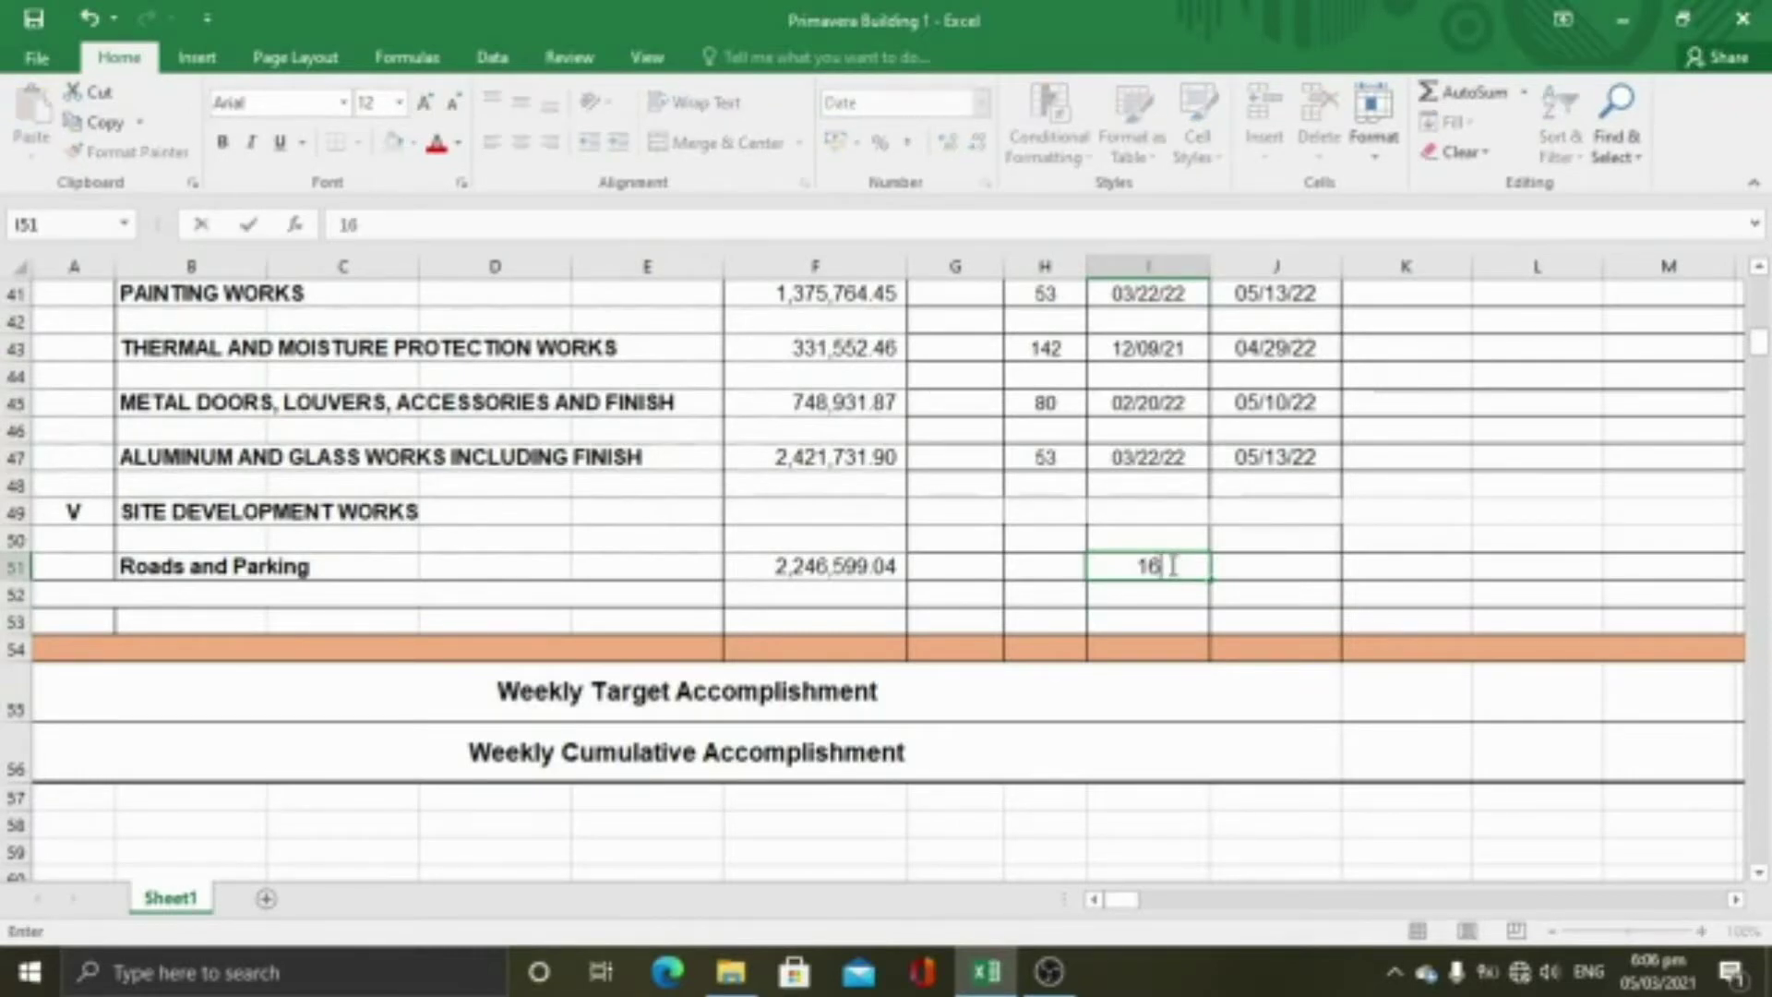
text(/3/2)
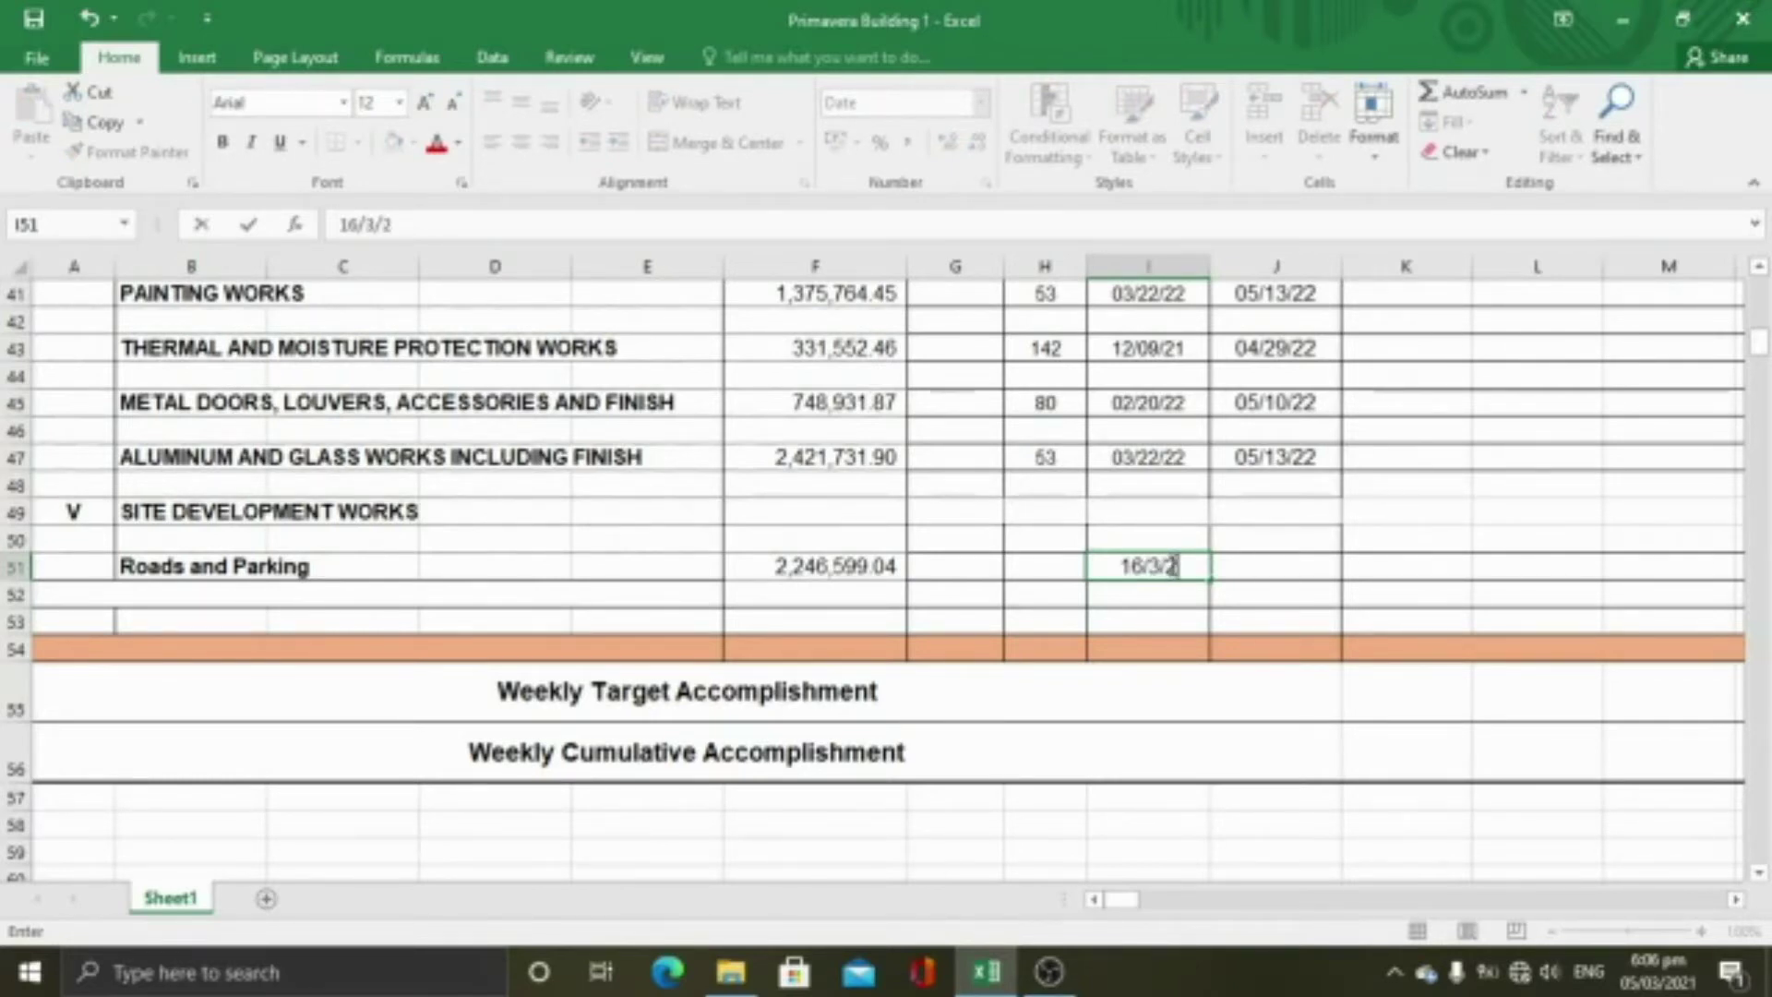
text(022)
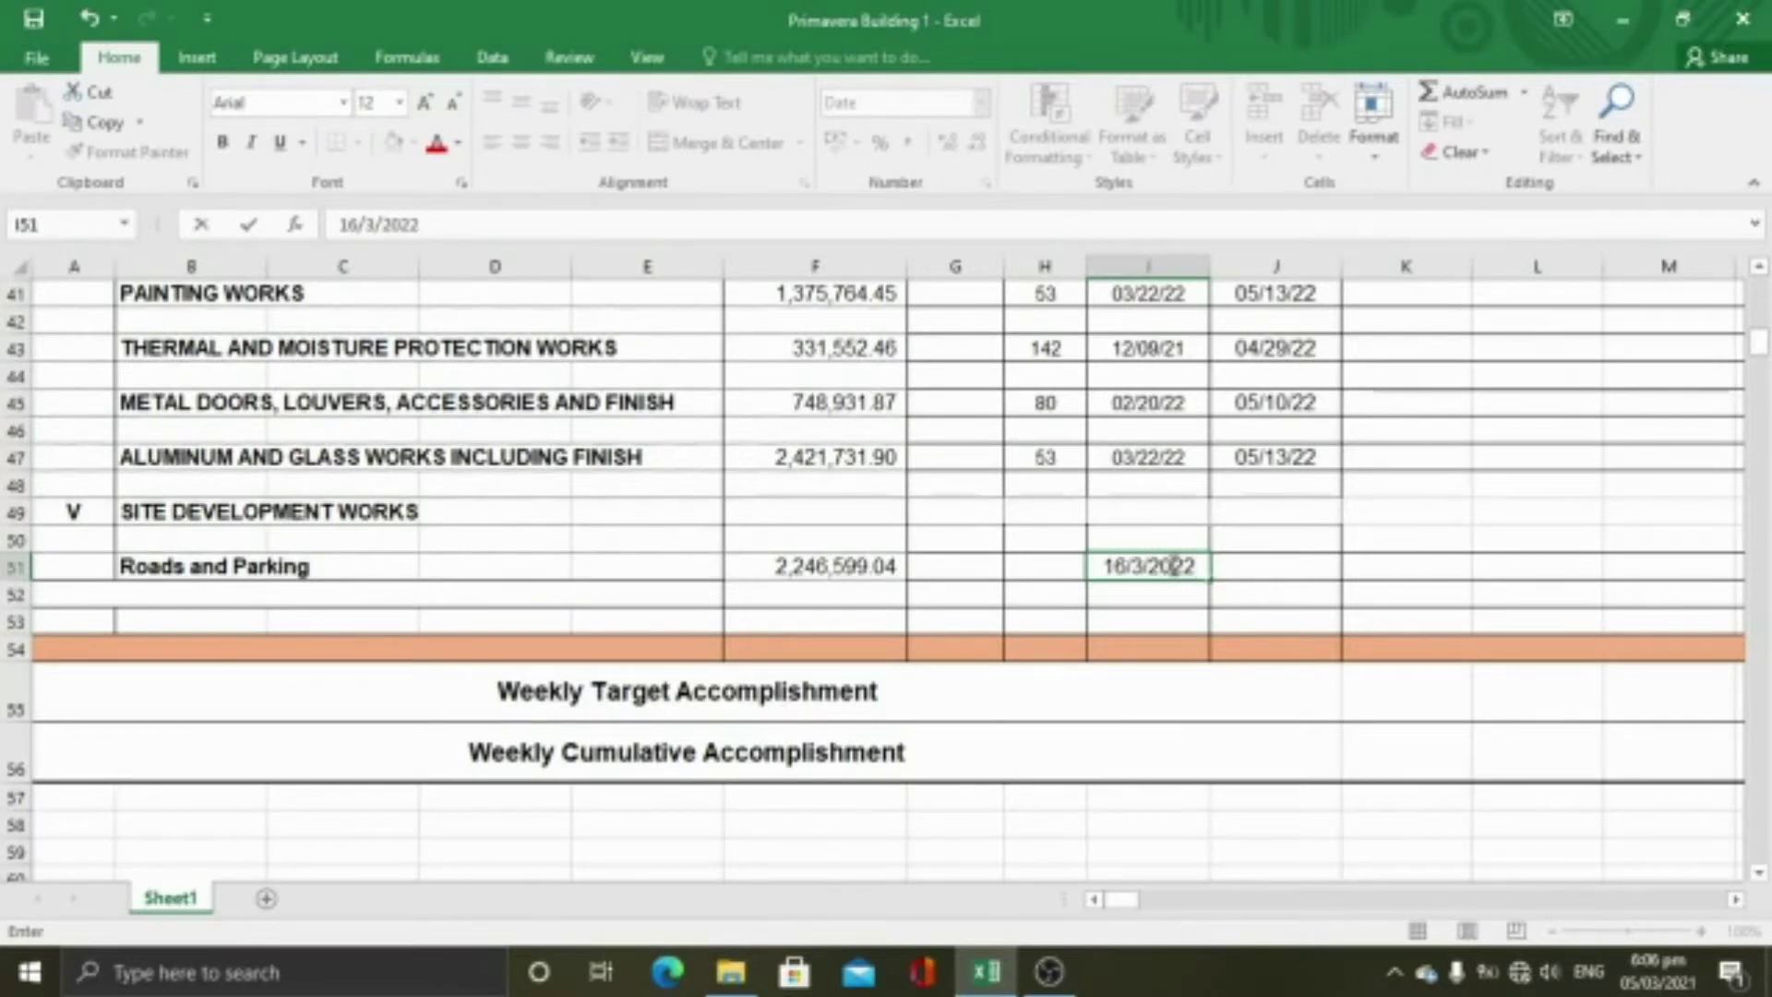
key(Return)
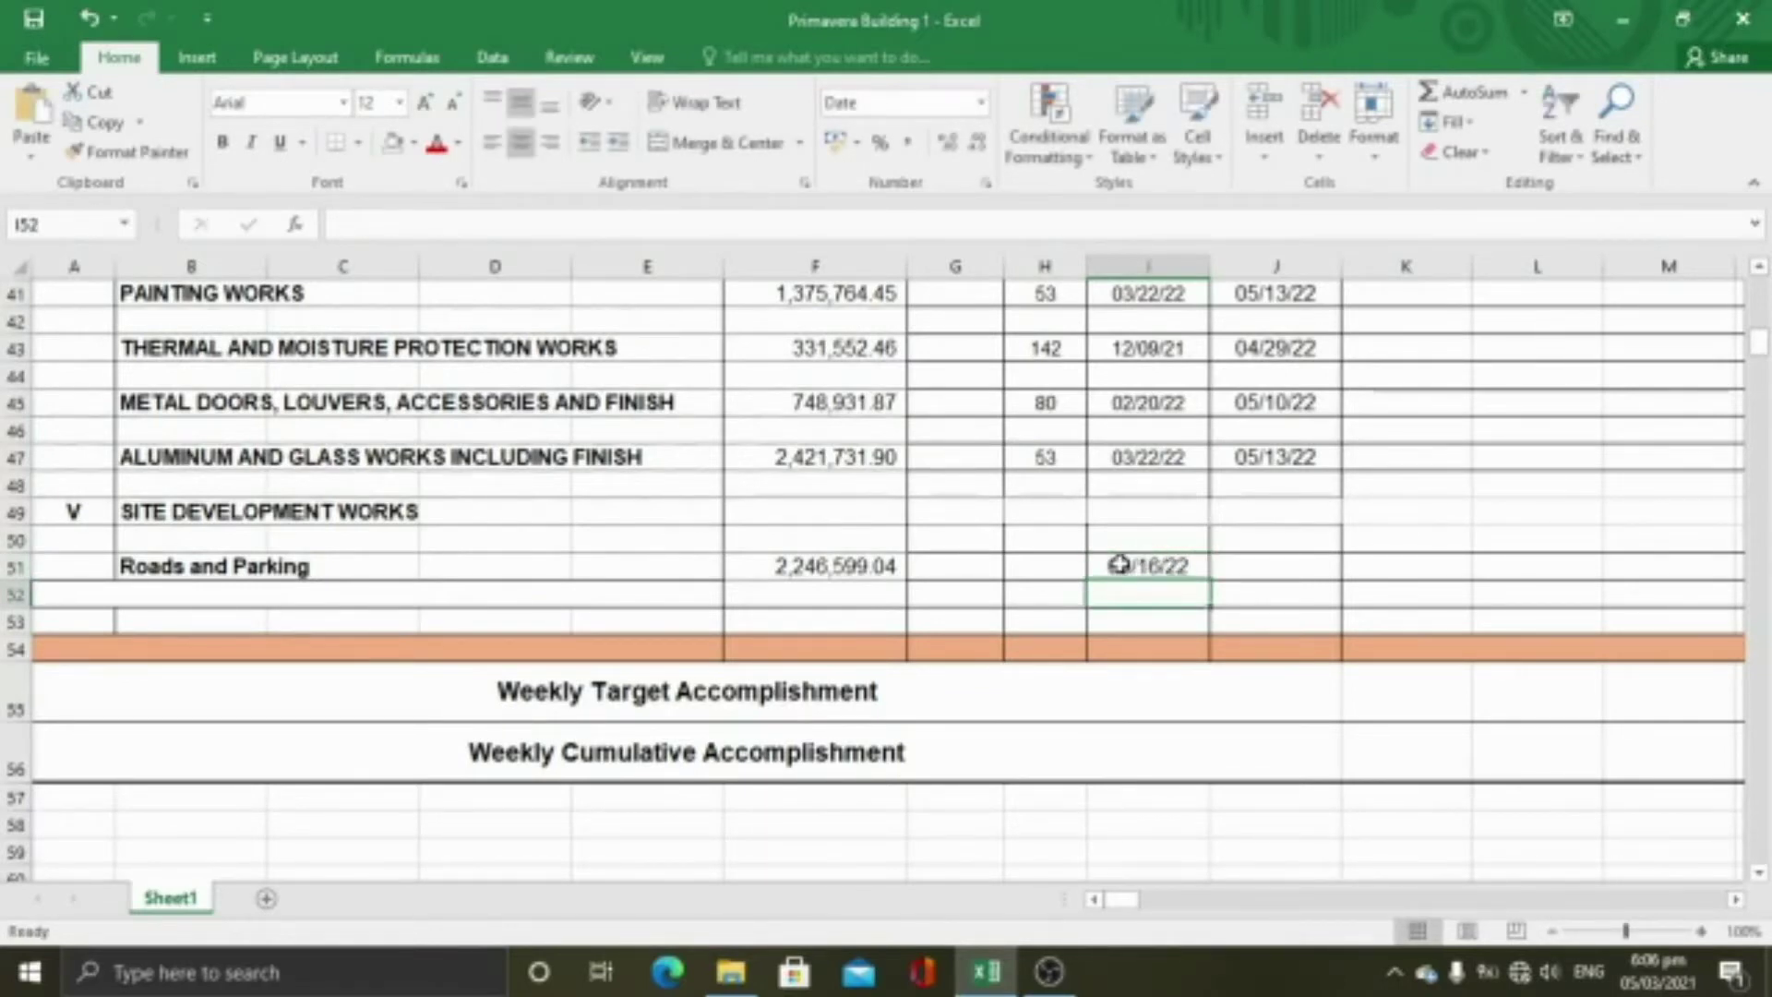
click(1036, 560)
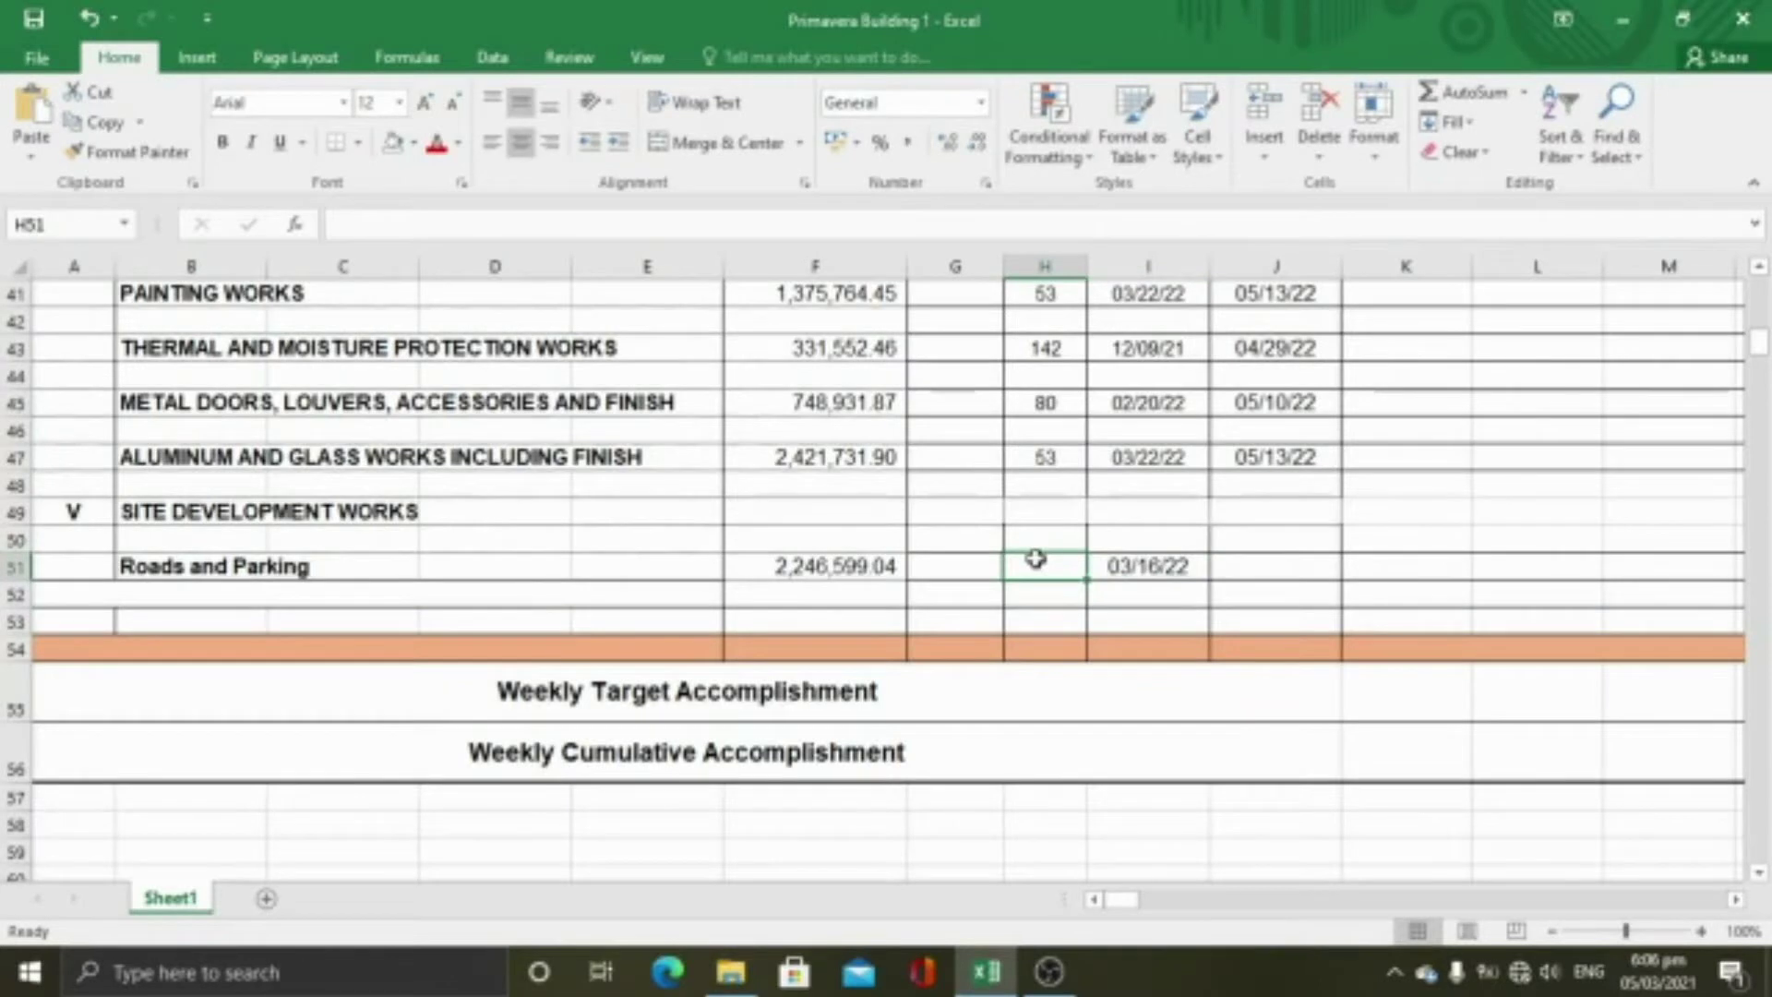
text(92)
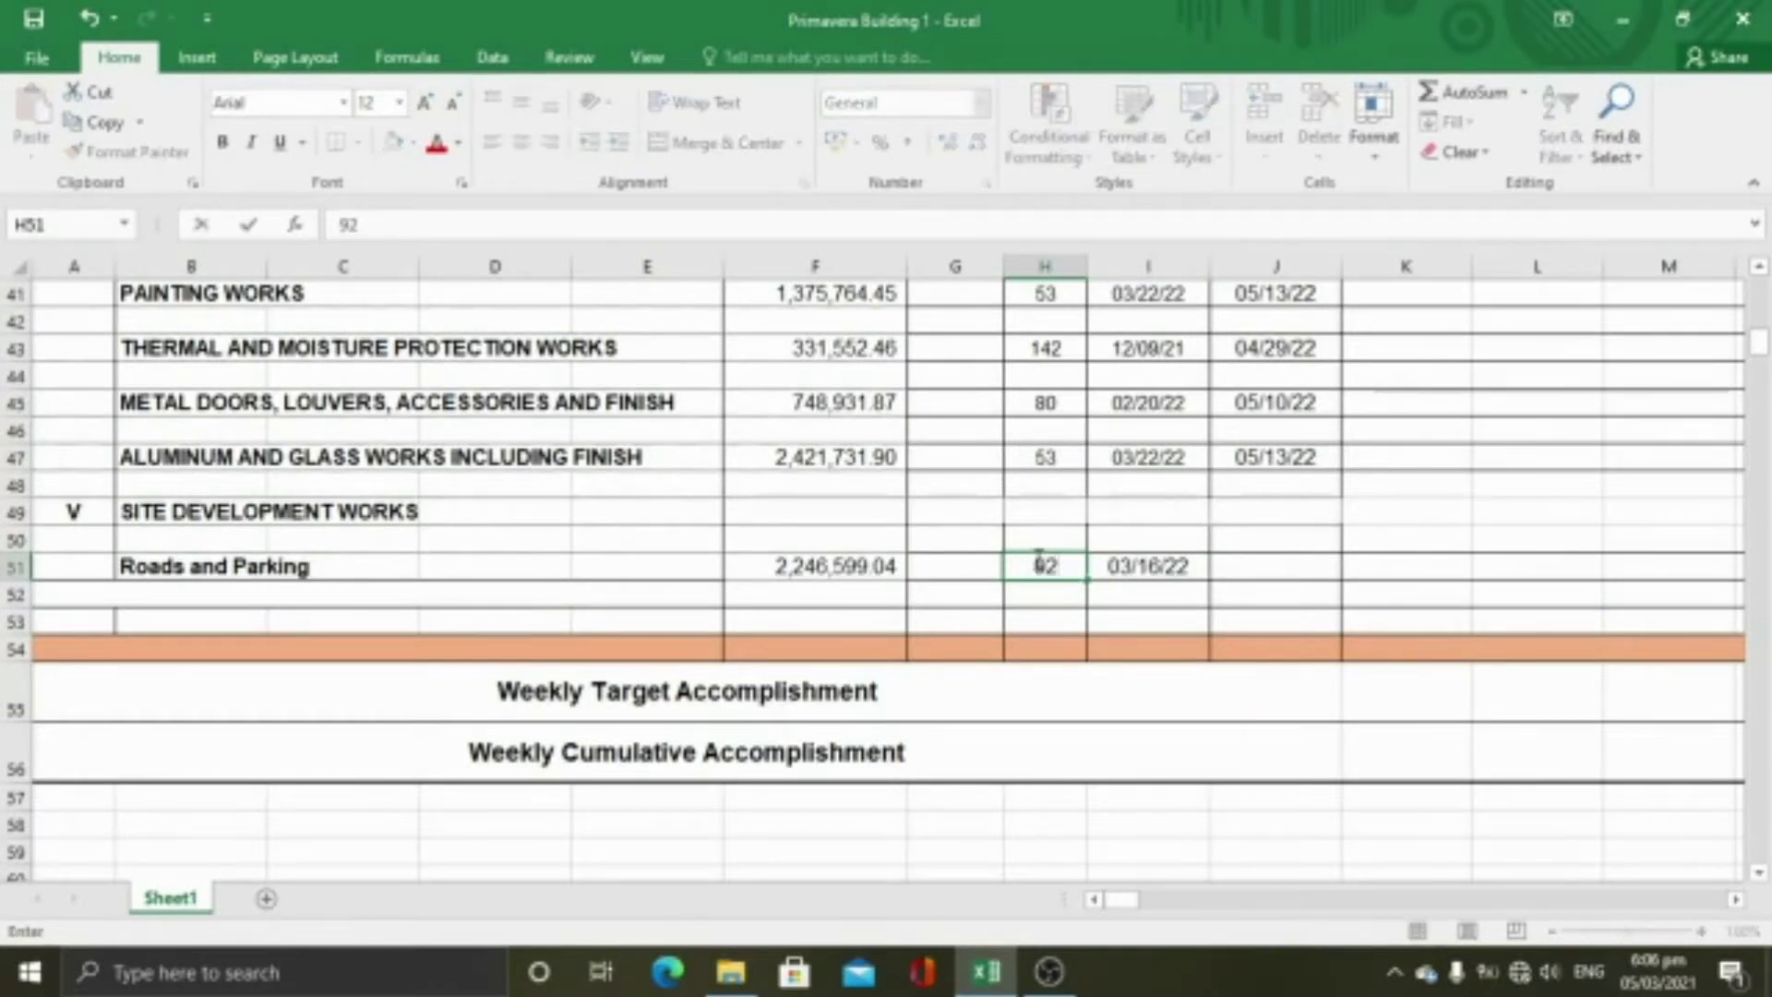
key(Return)
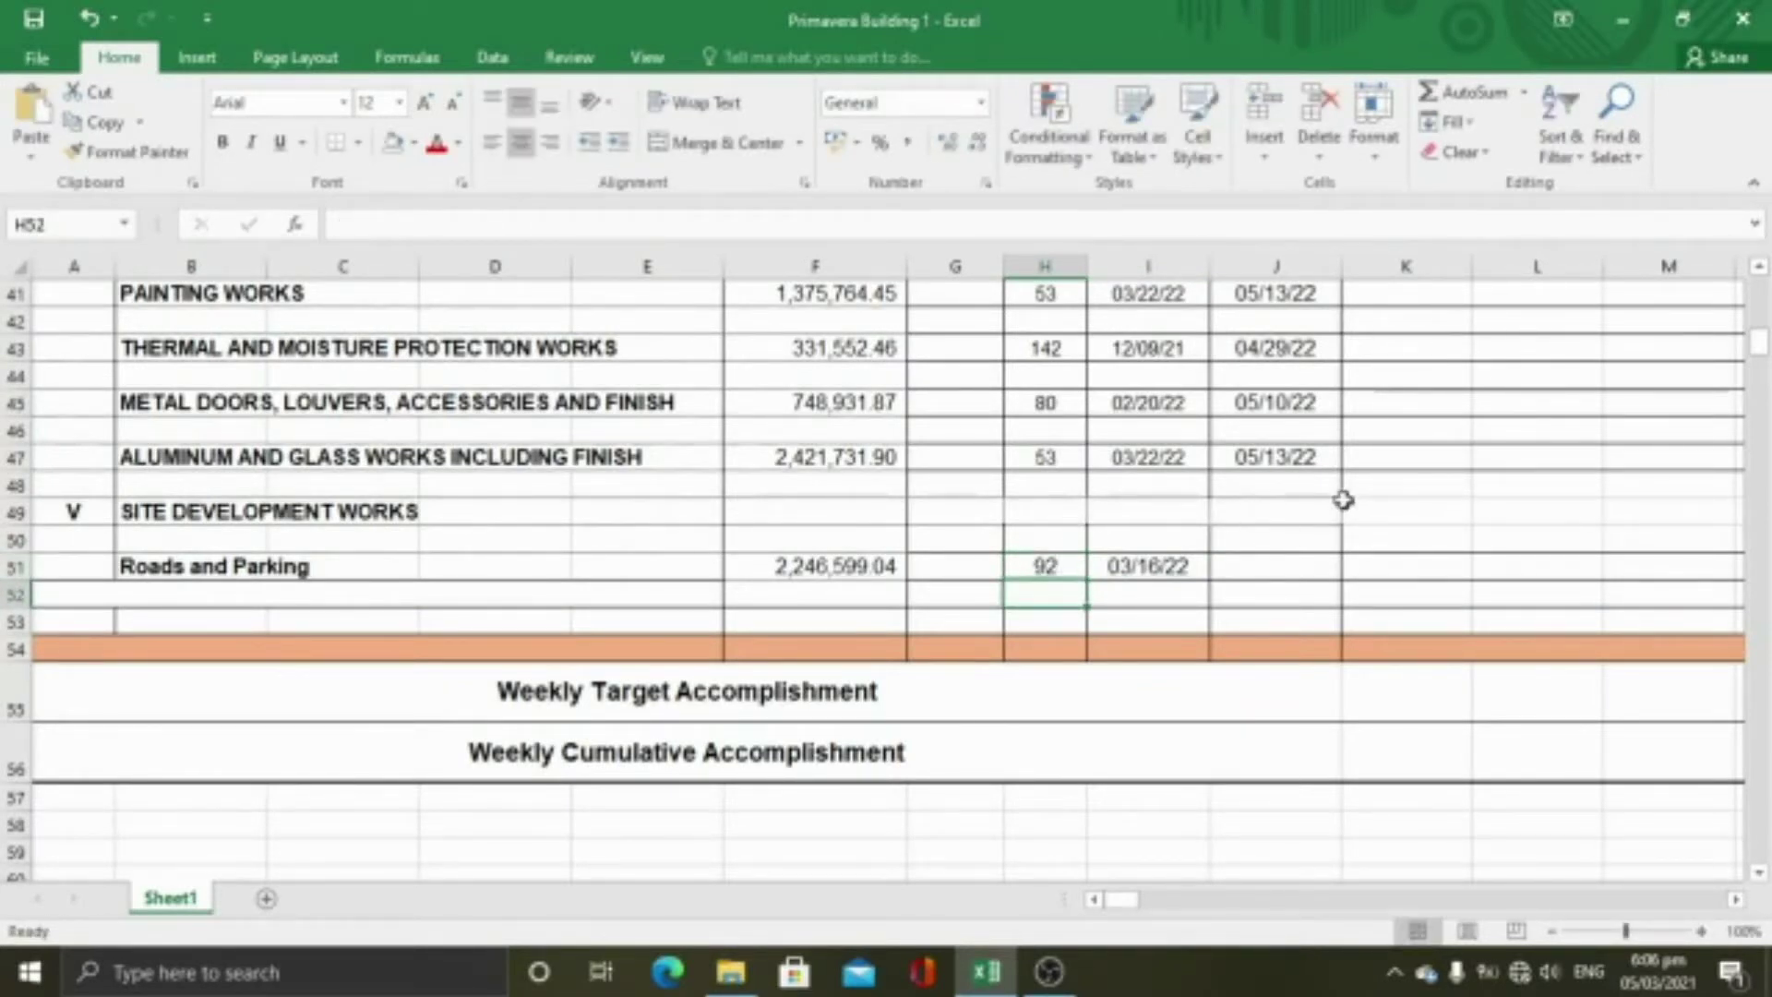
Copy the END formula from J47 into J51, giving 06/15/22
click(1304, 459)
key(ctrl+c)
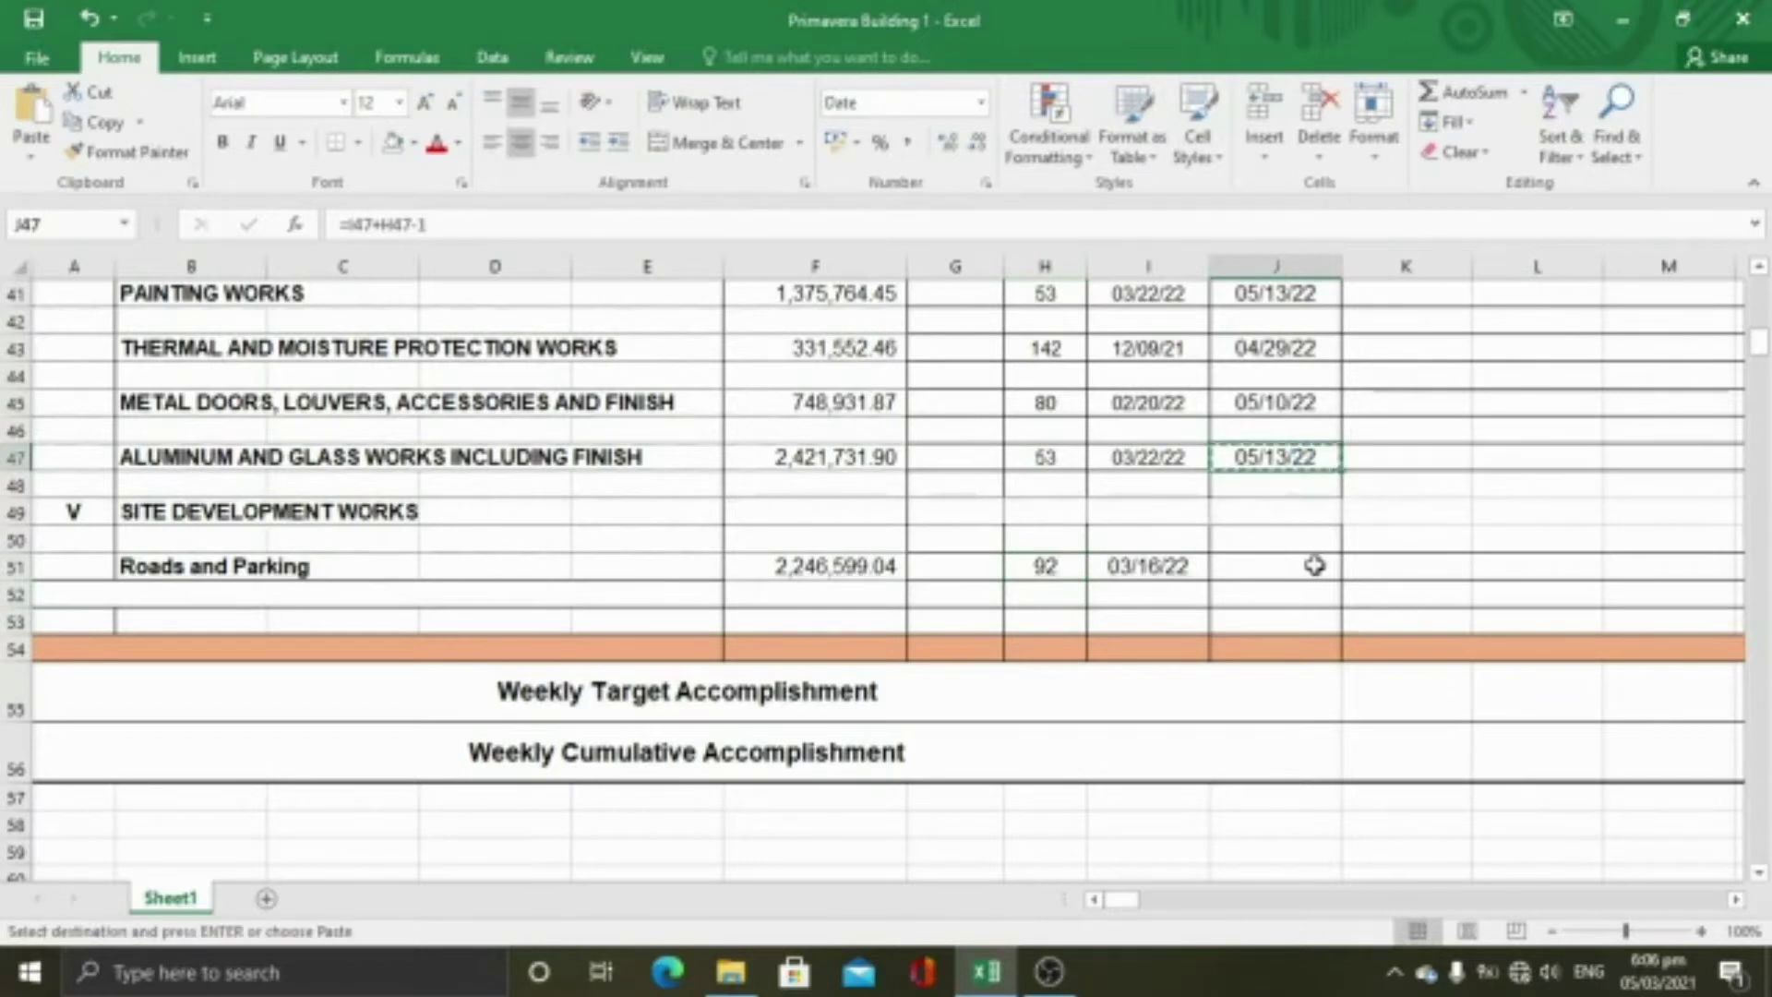
click(1306, 565)
key(ctrl+v)
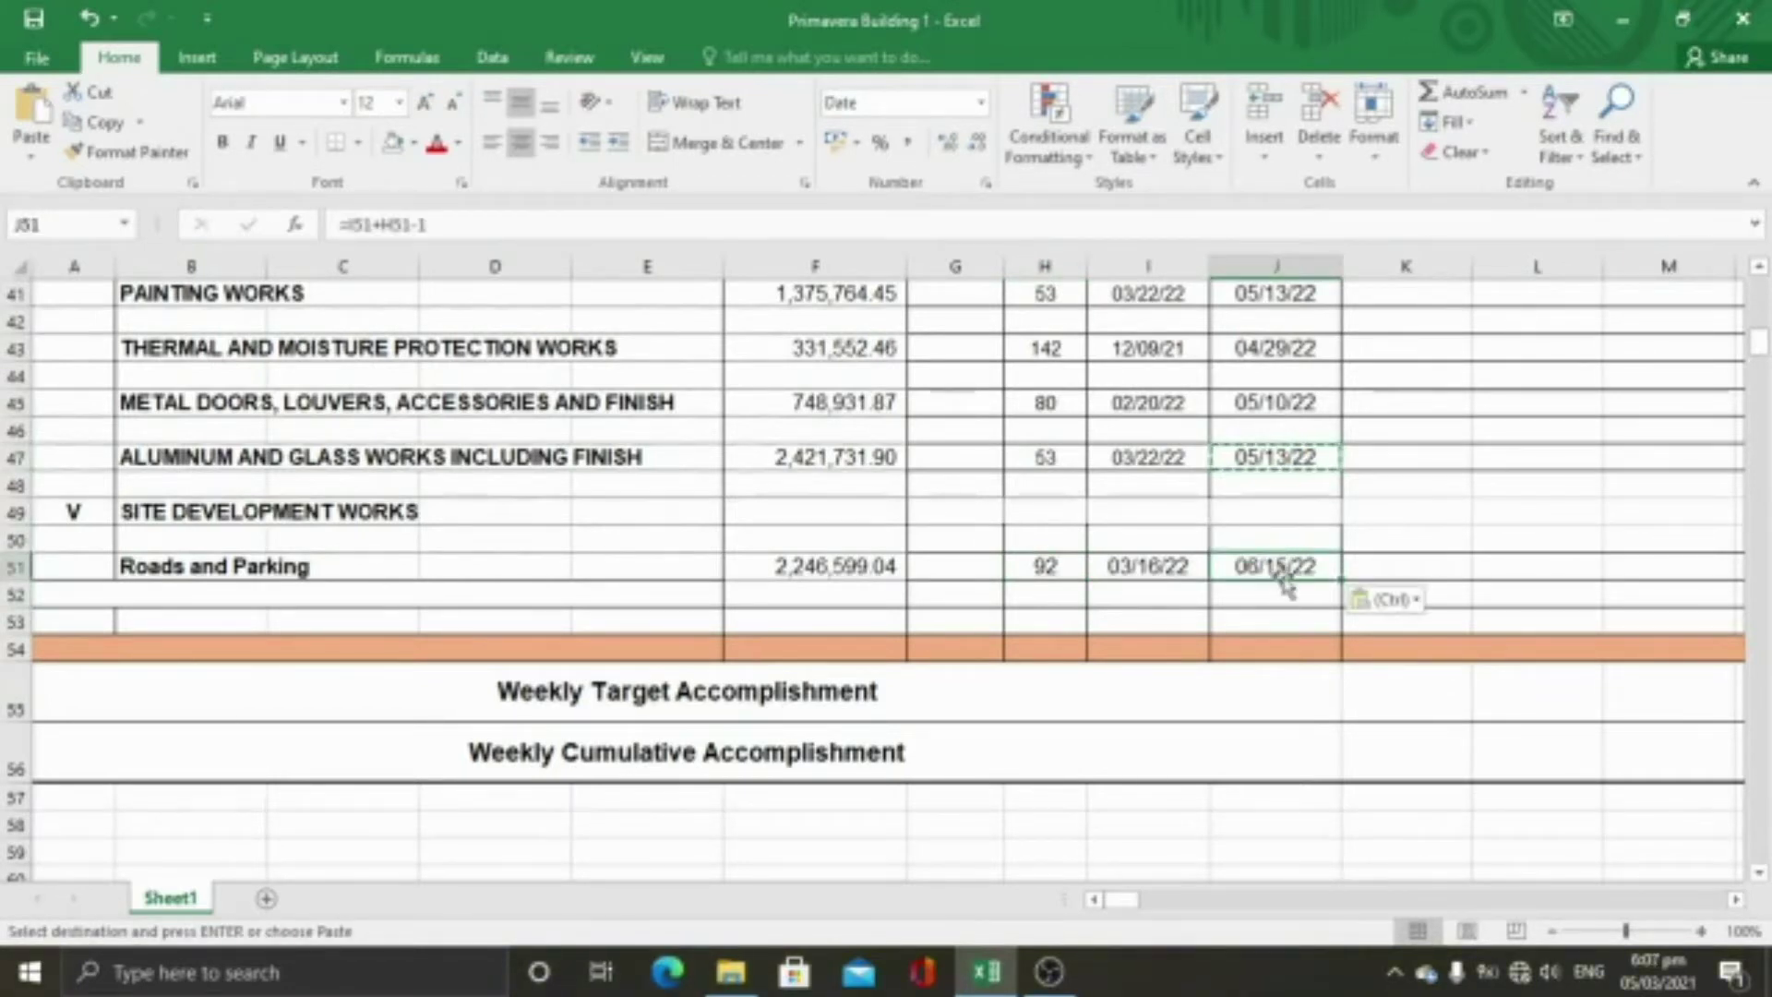
click(1415, 518)
scroll(1107, 753, up, 13)
click(955, 621)
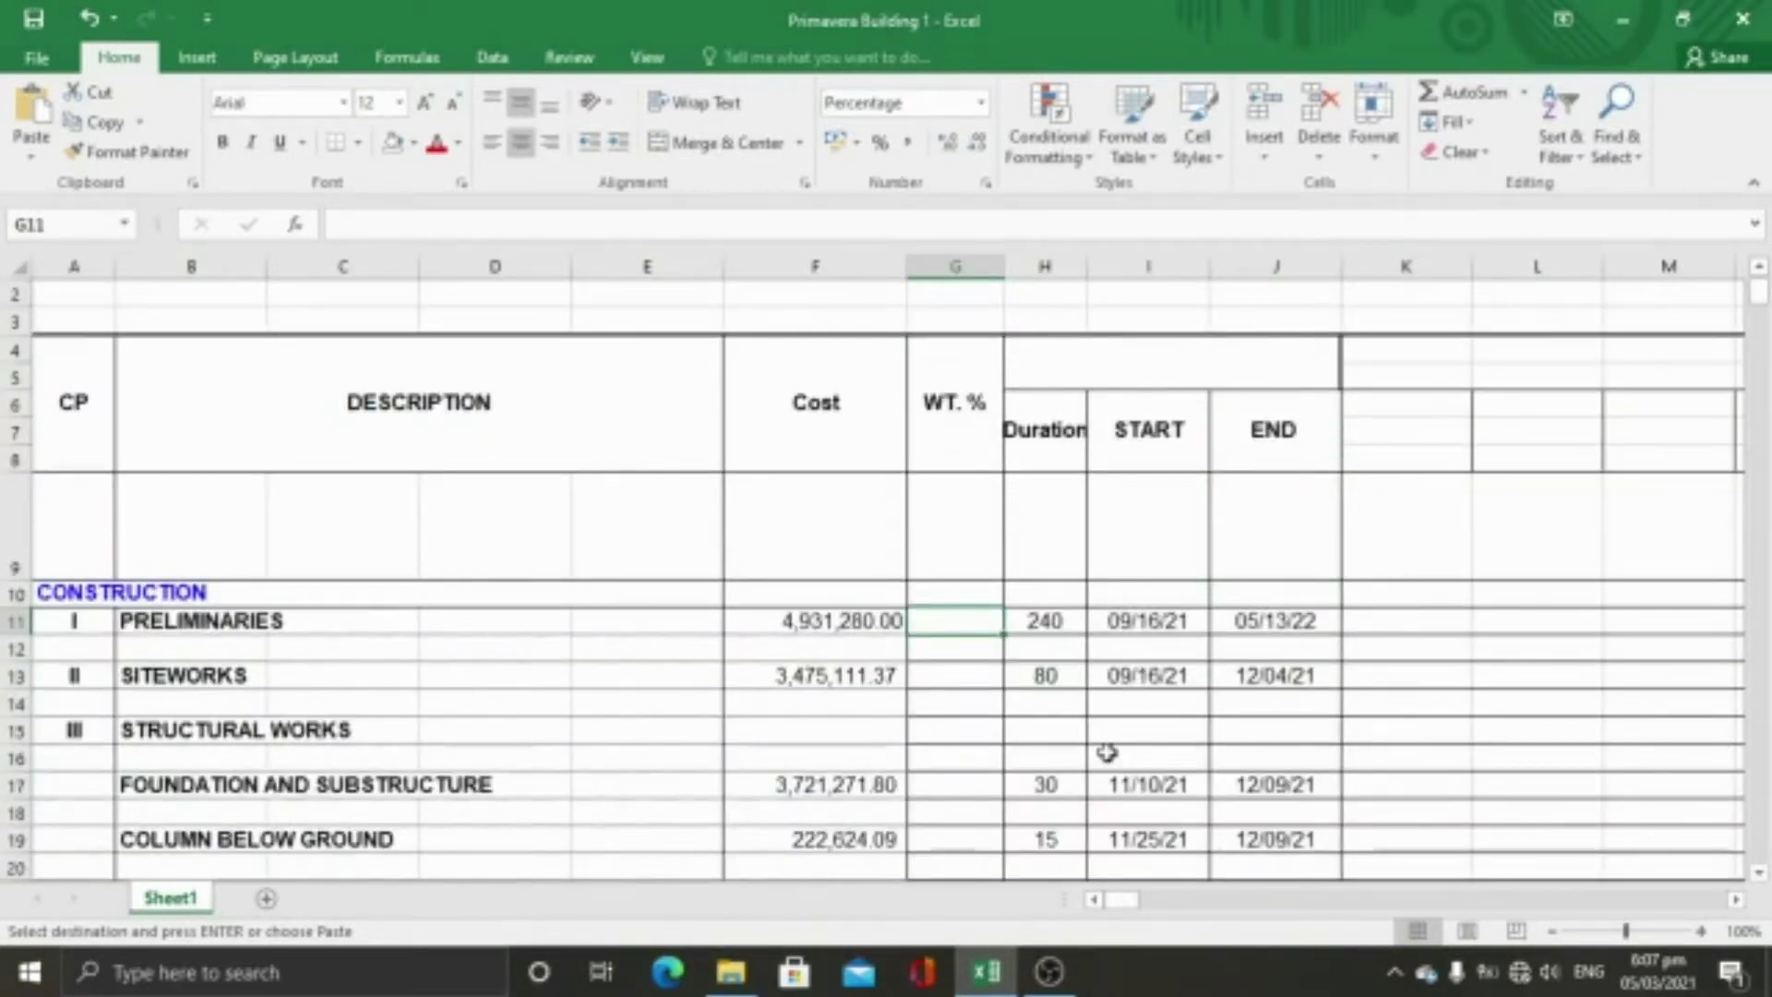
AutoSum the Cost column in F54 as =SUM(F11:F53), totalling 40,004,029.75
text(=)
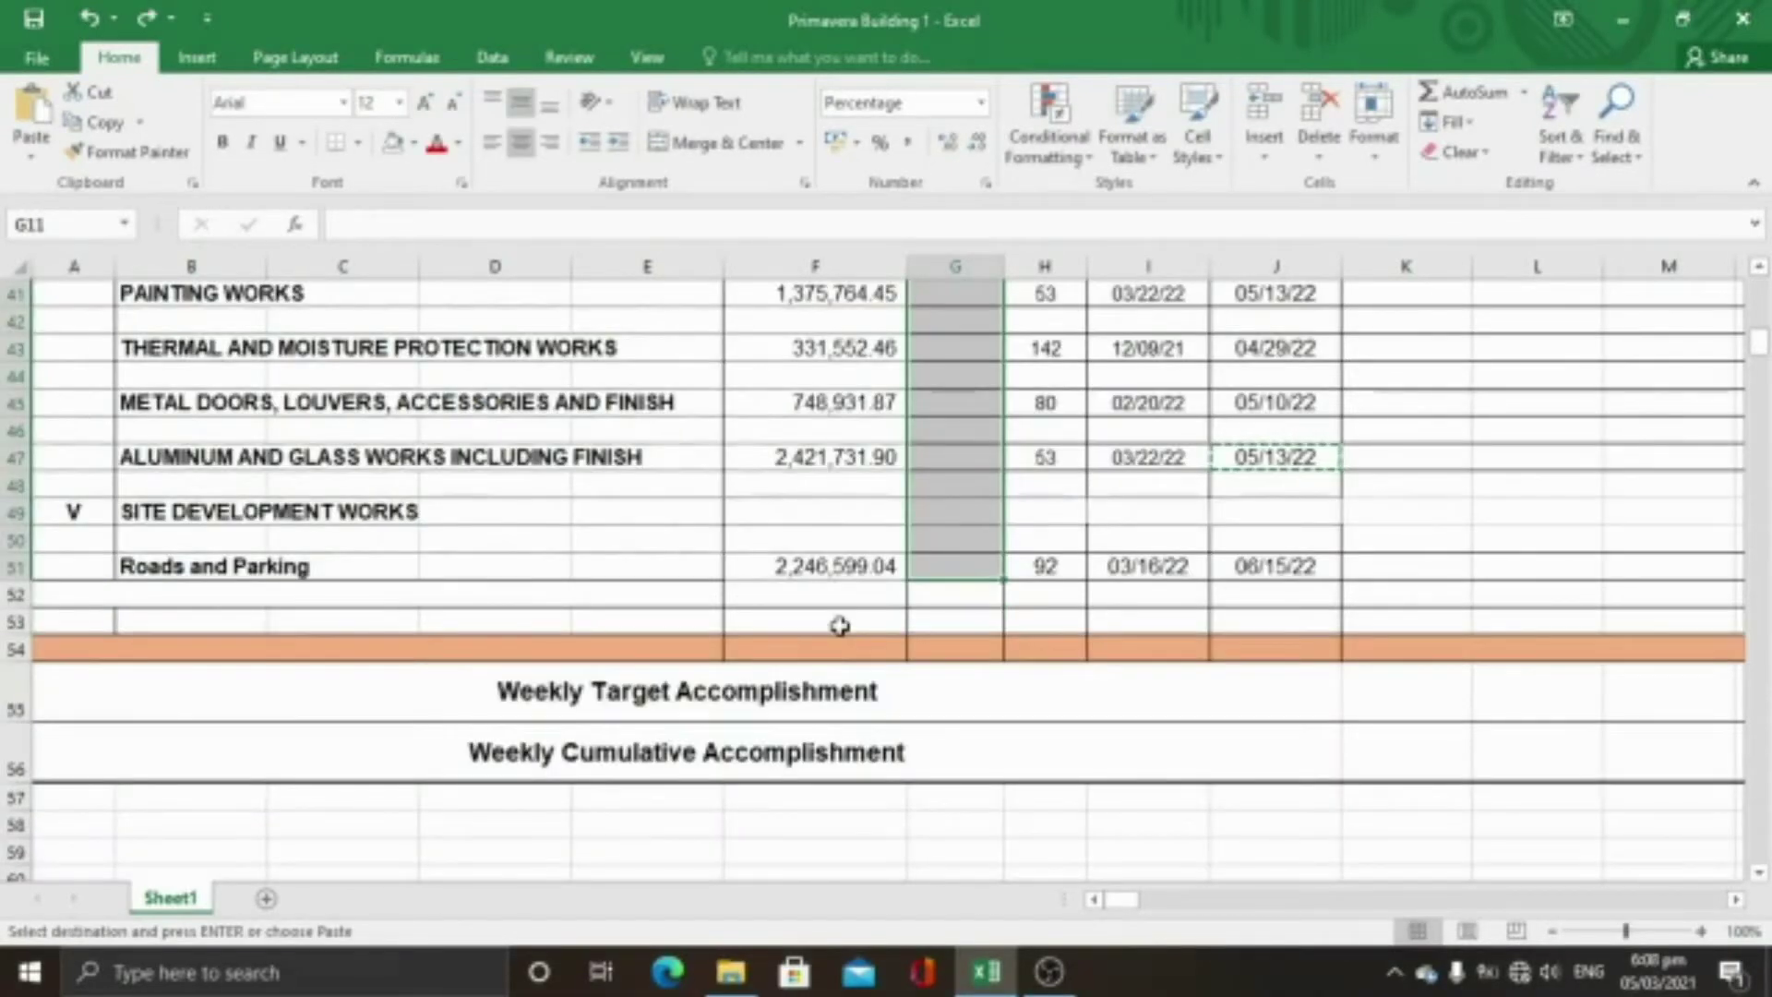
click(839, 643)
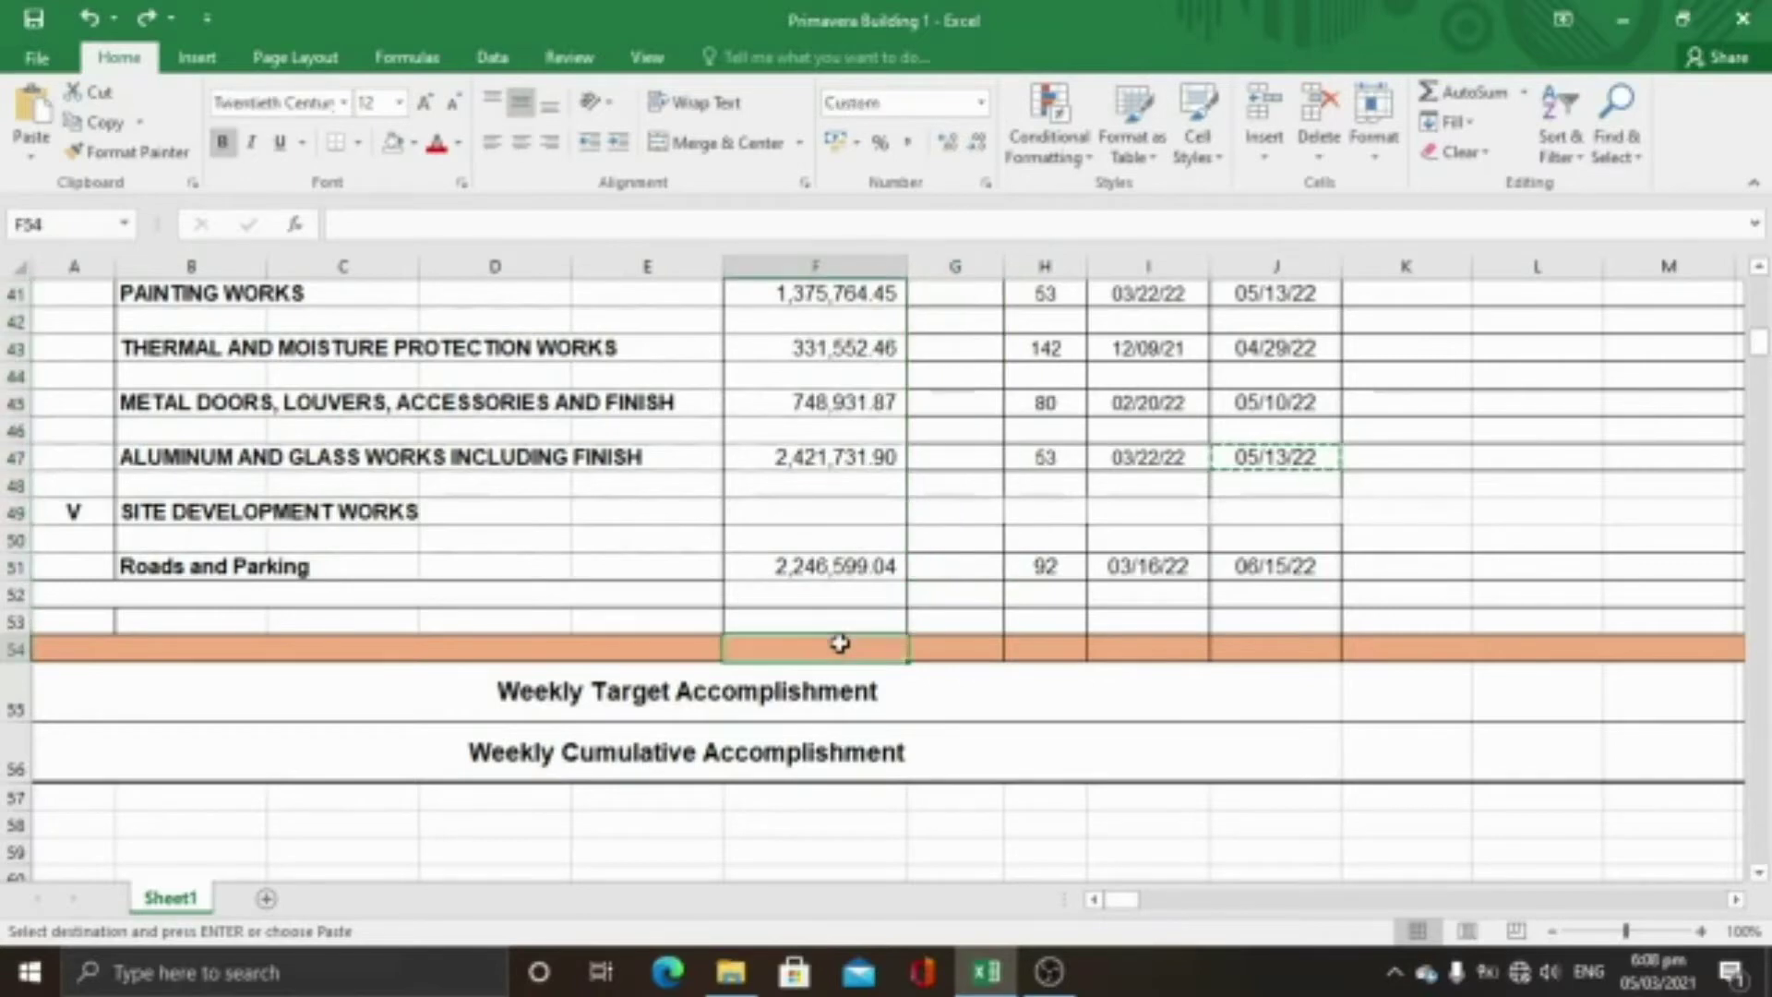
click(1453, 92)
scroll(895, 242, up, 9)
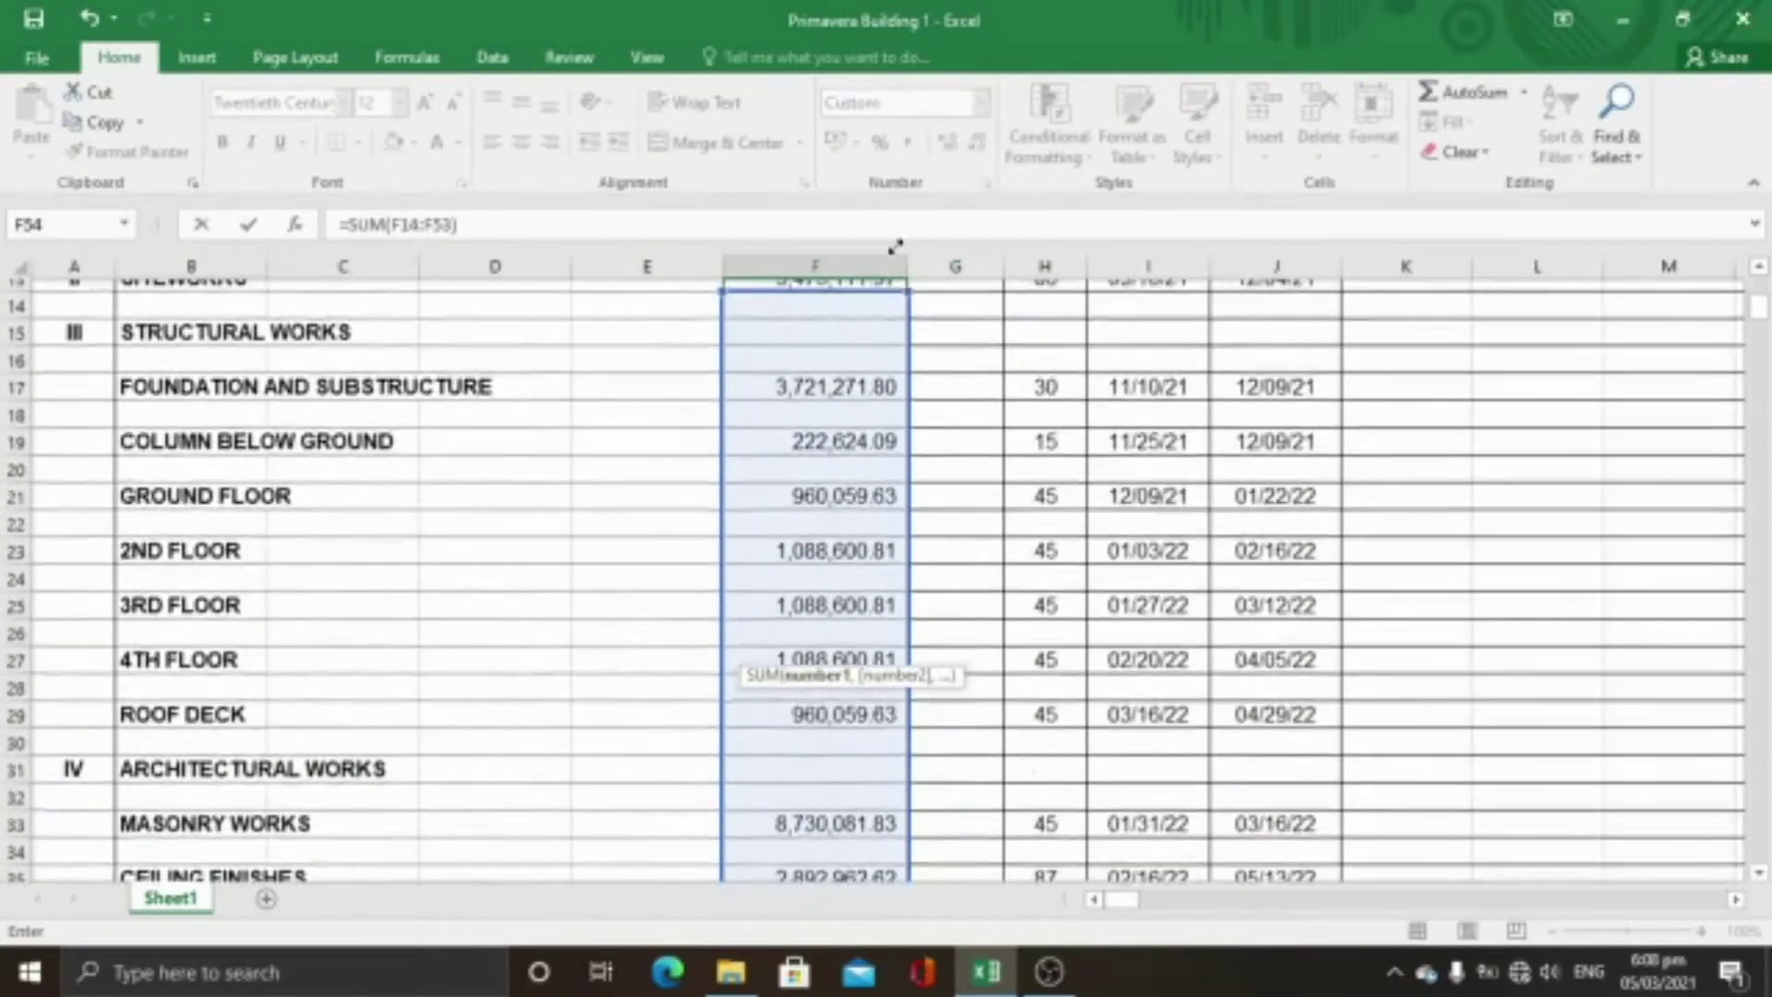
drag(896, 247, 874, 576)
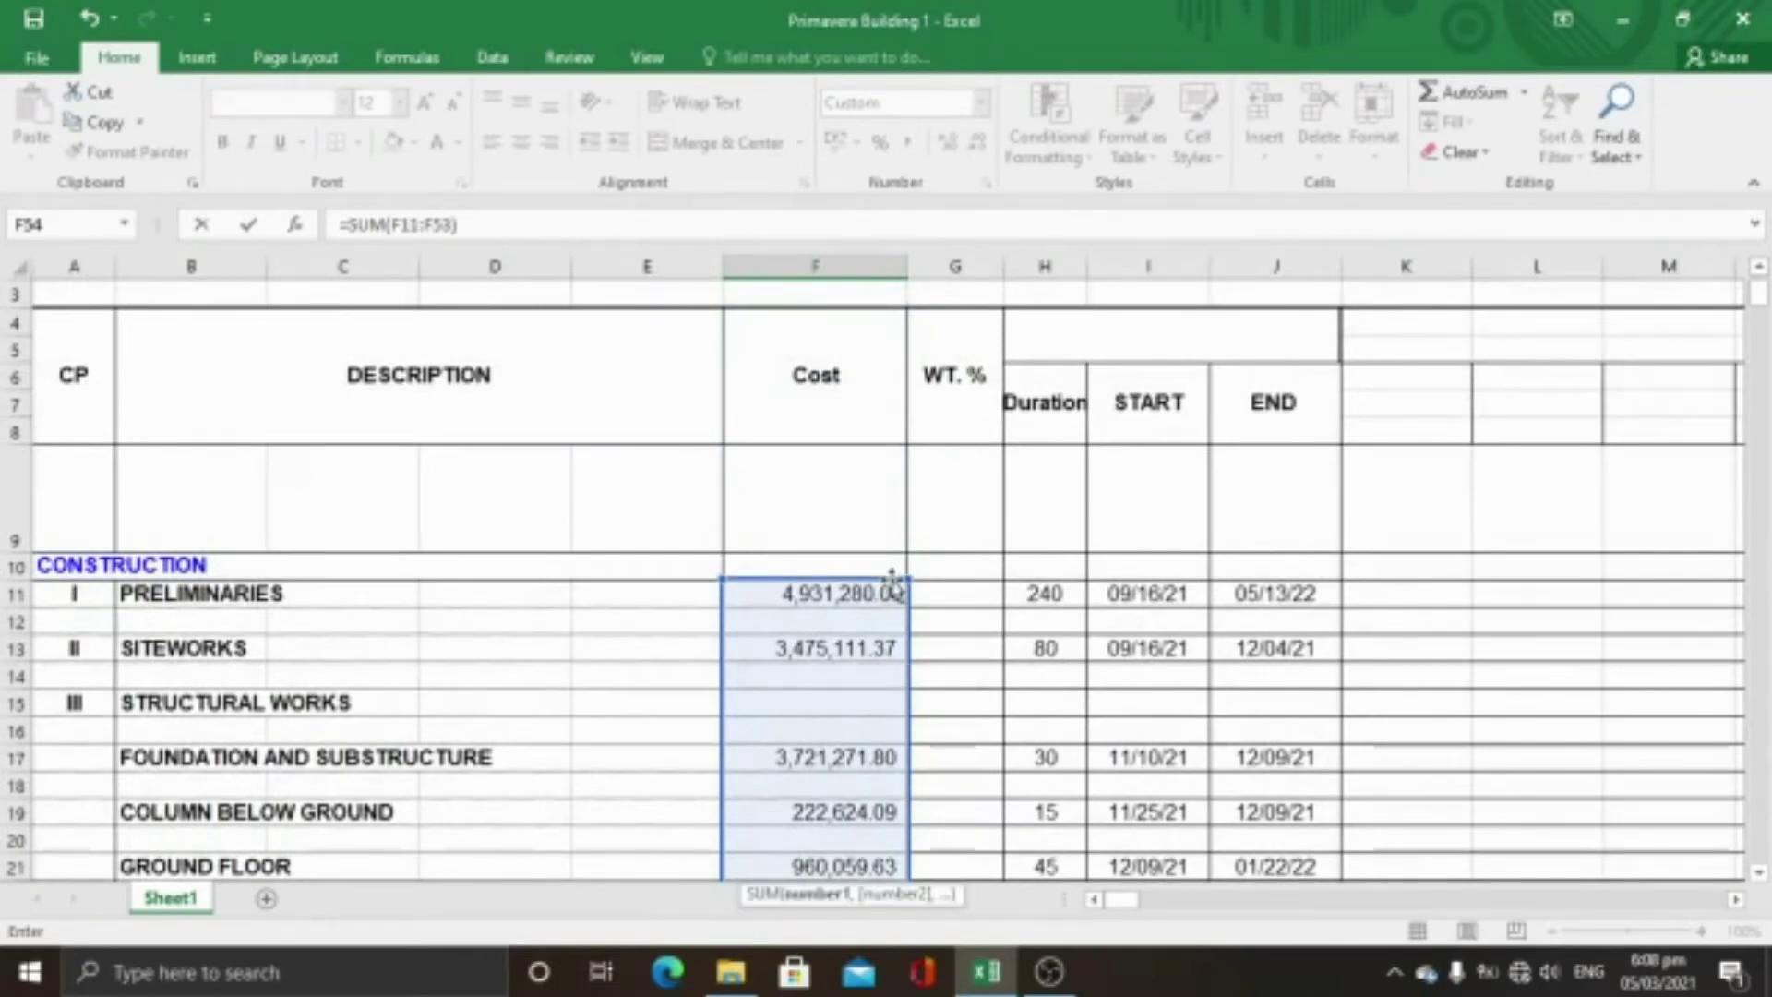
key(Return)
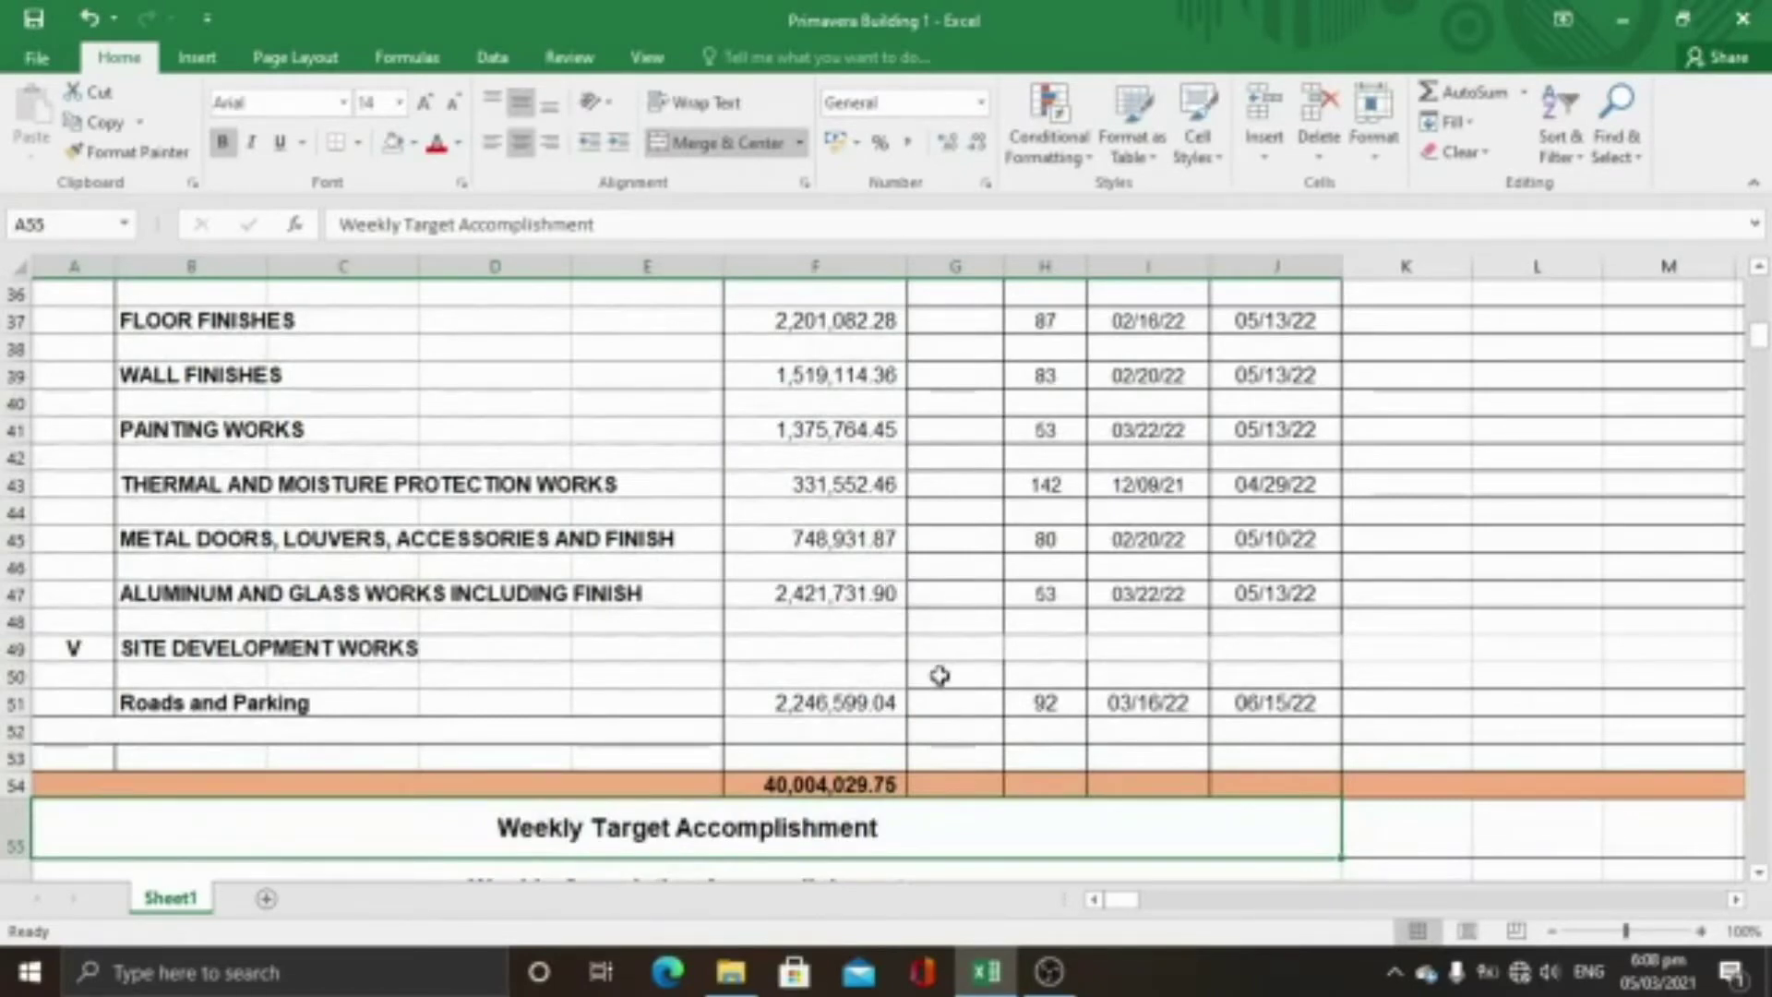
scroll(935, 799, up, 10)
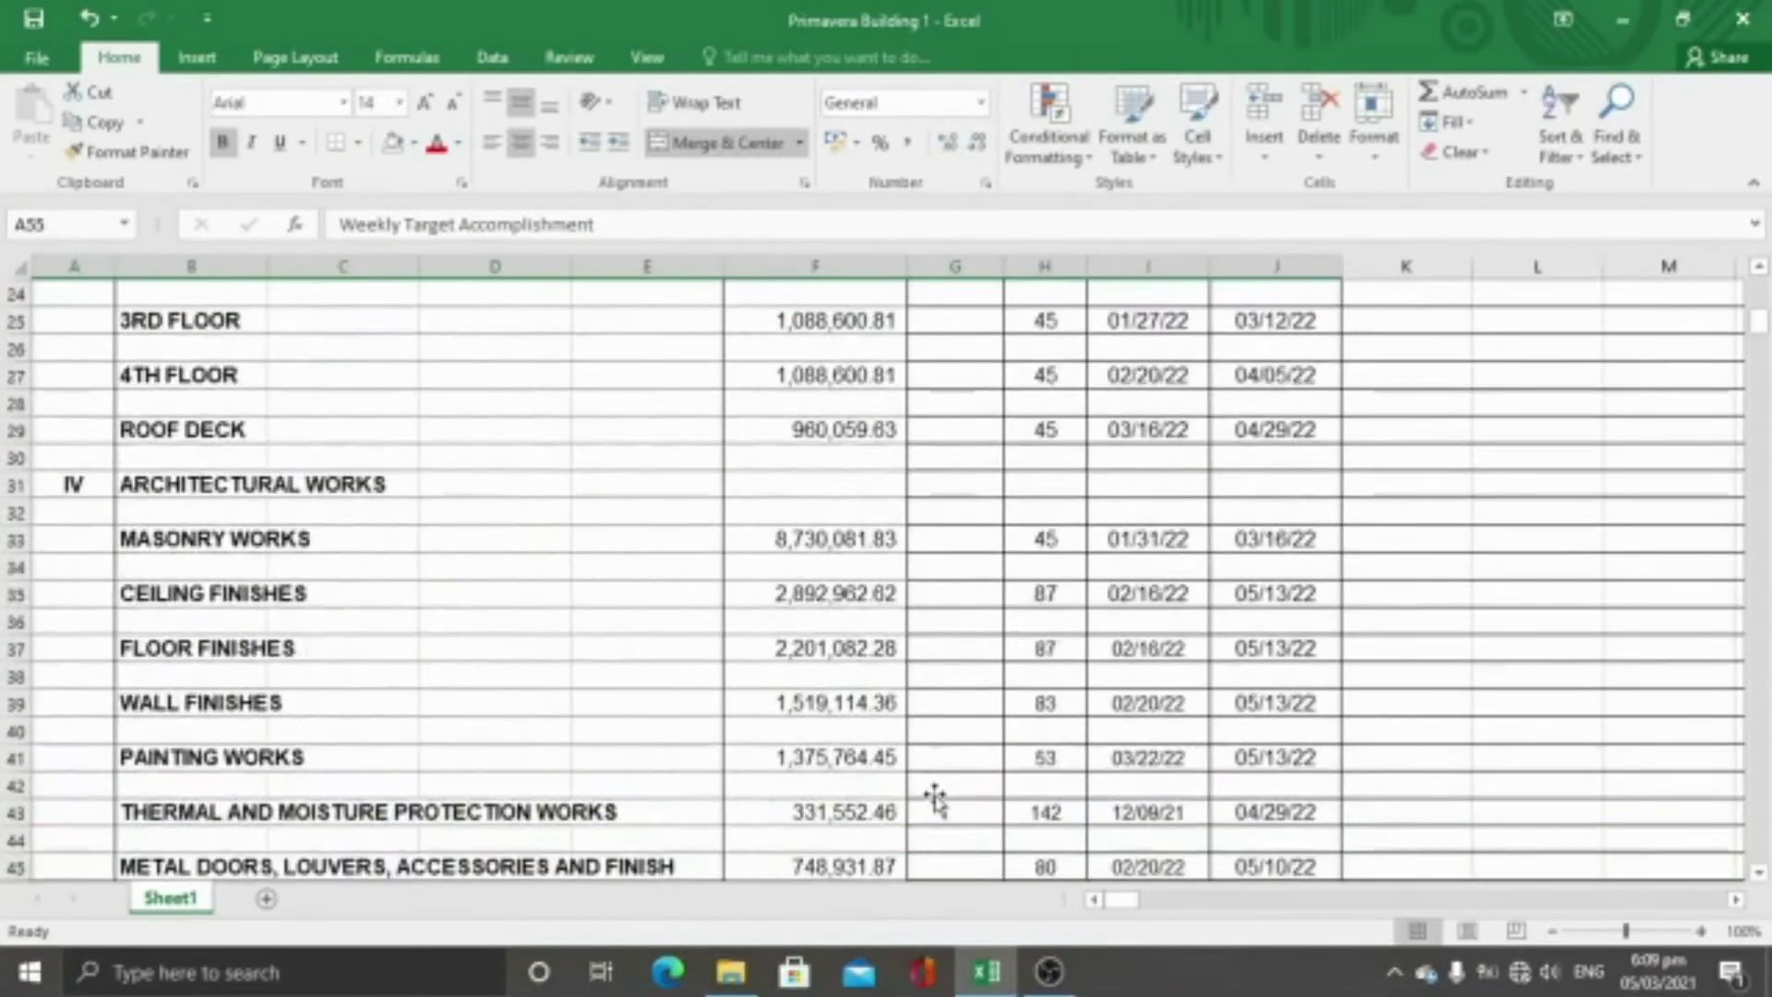
Enter =F11/F54 in G11 so Preliminaries shows its 12.33% share of total cost
click(960, 516)
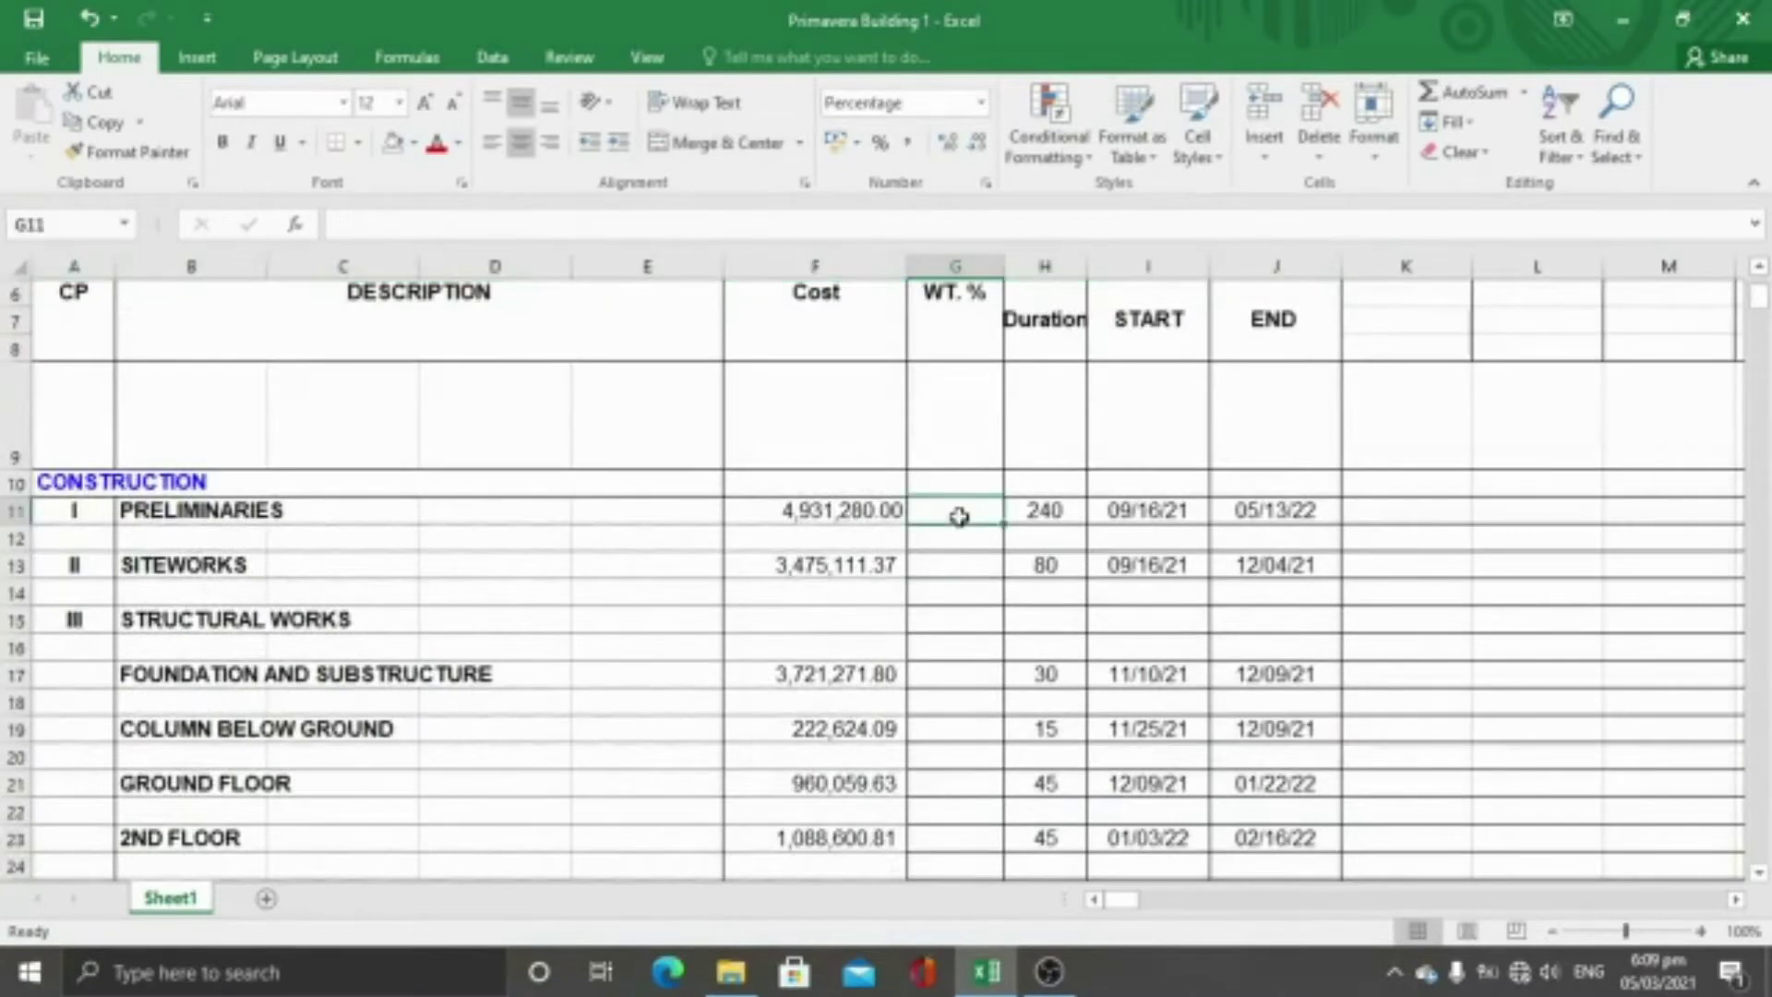
text(=)
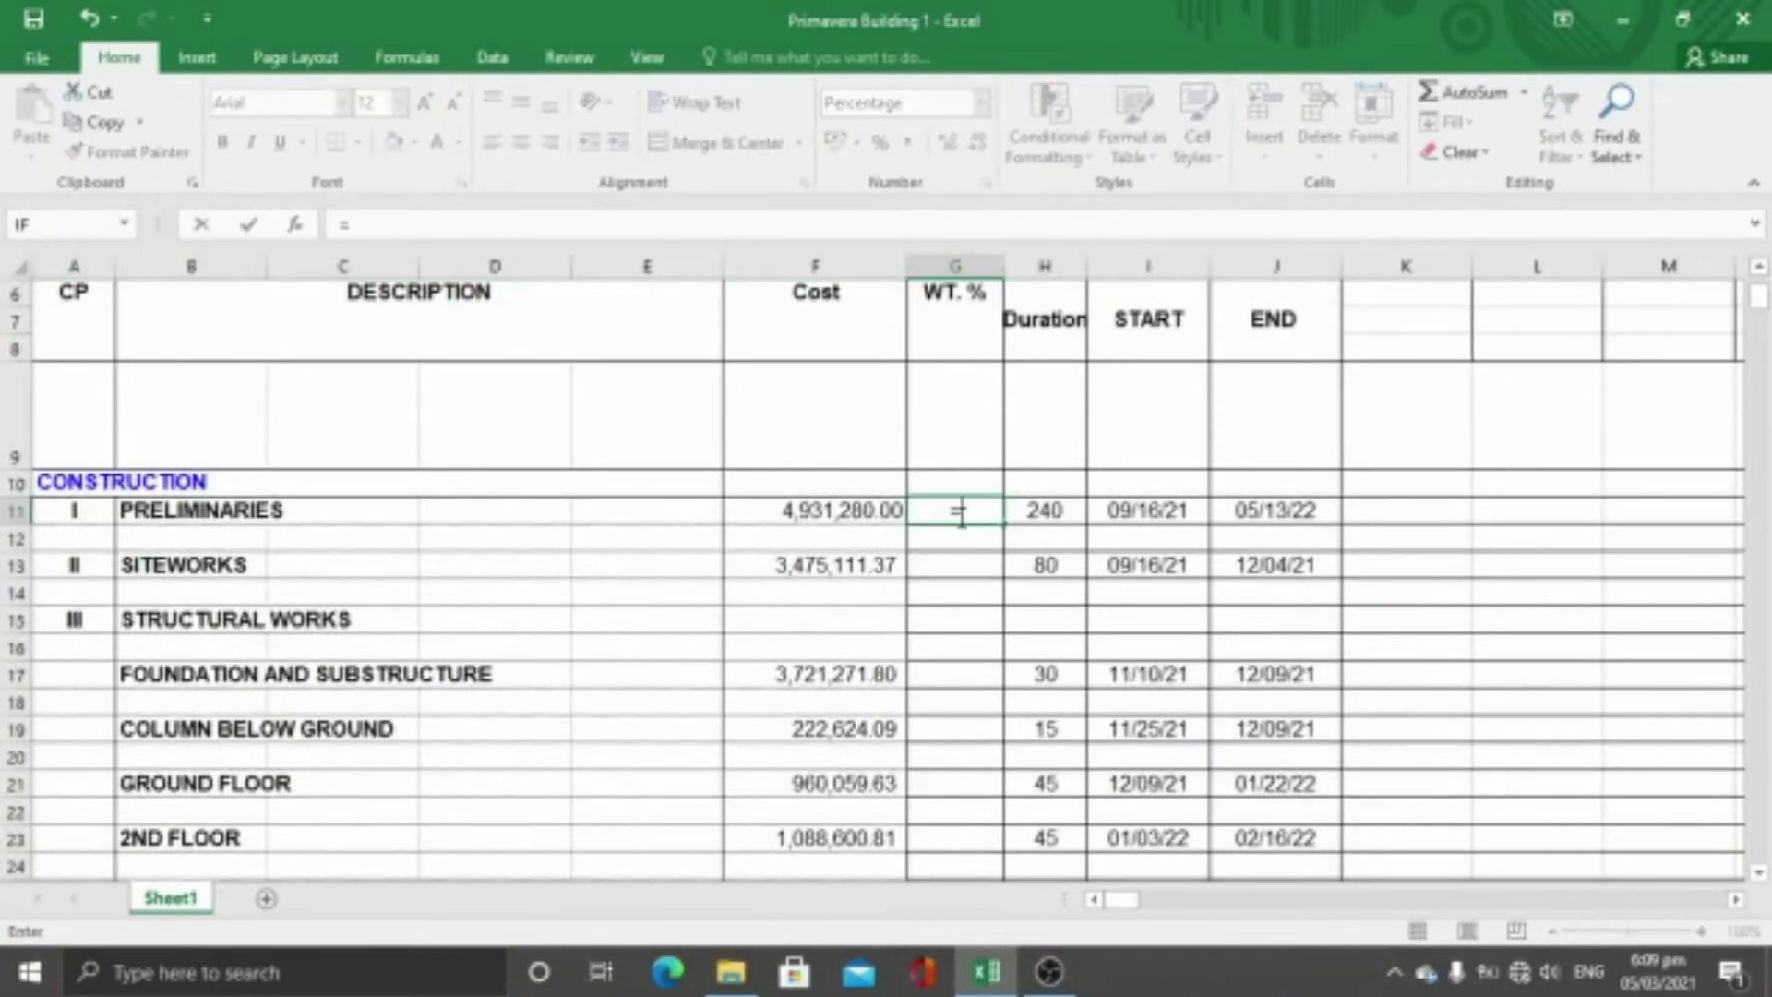
click(835, 514)
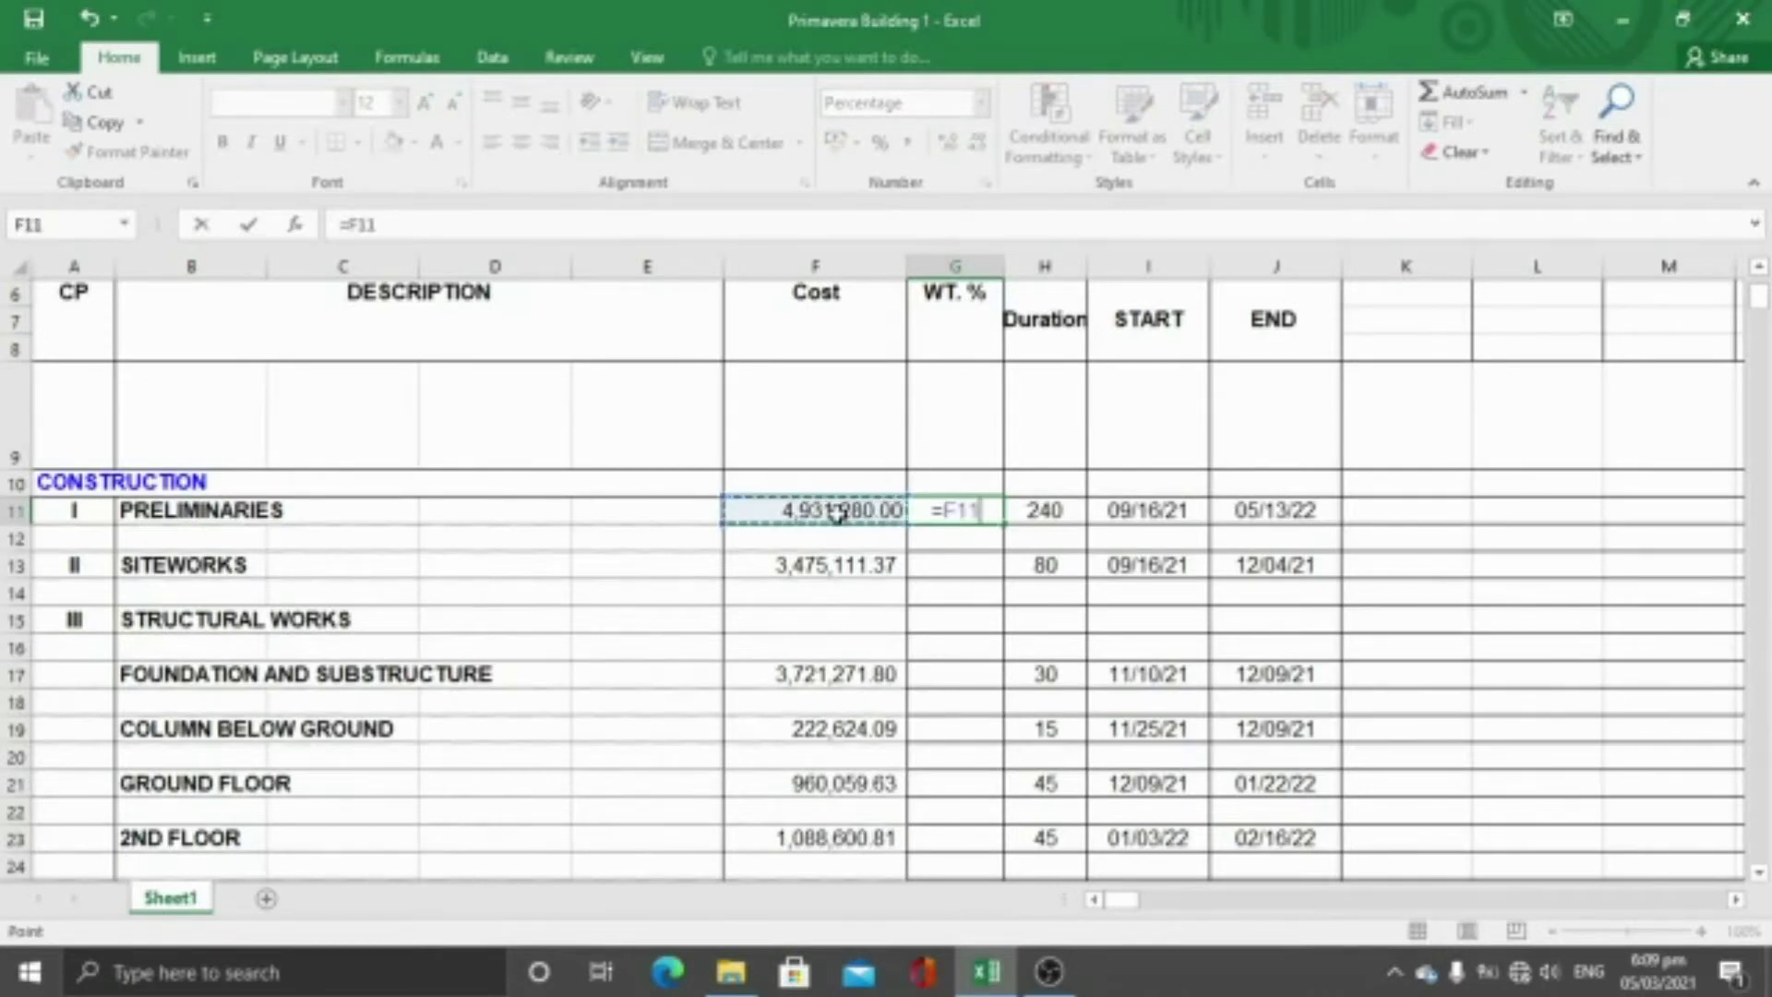
text(/)
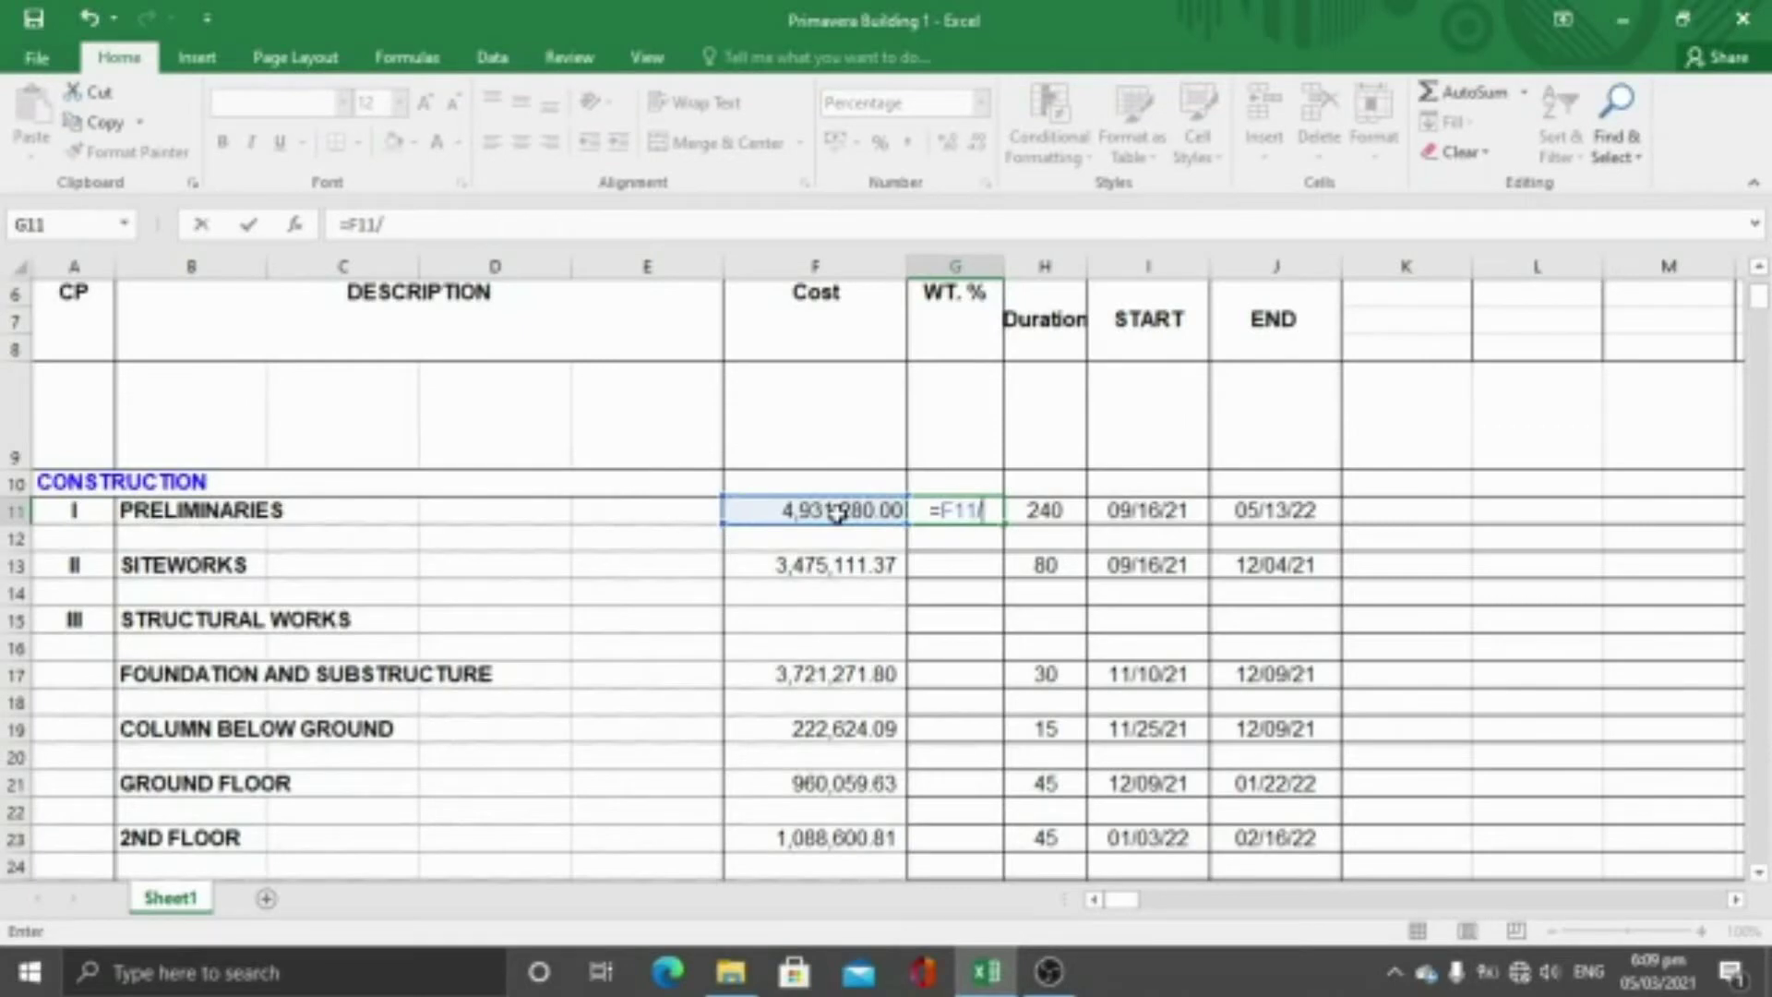
scroll(835, 514, down, 11)
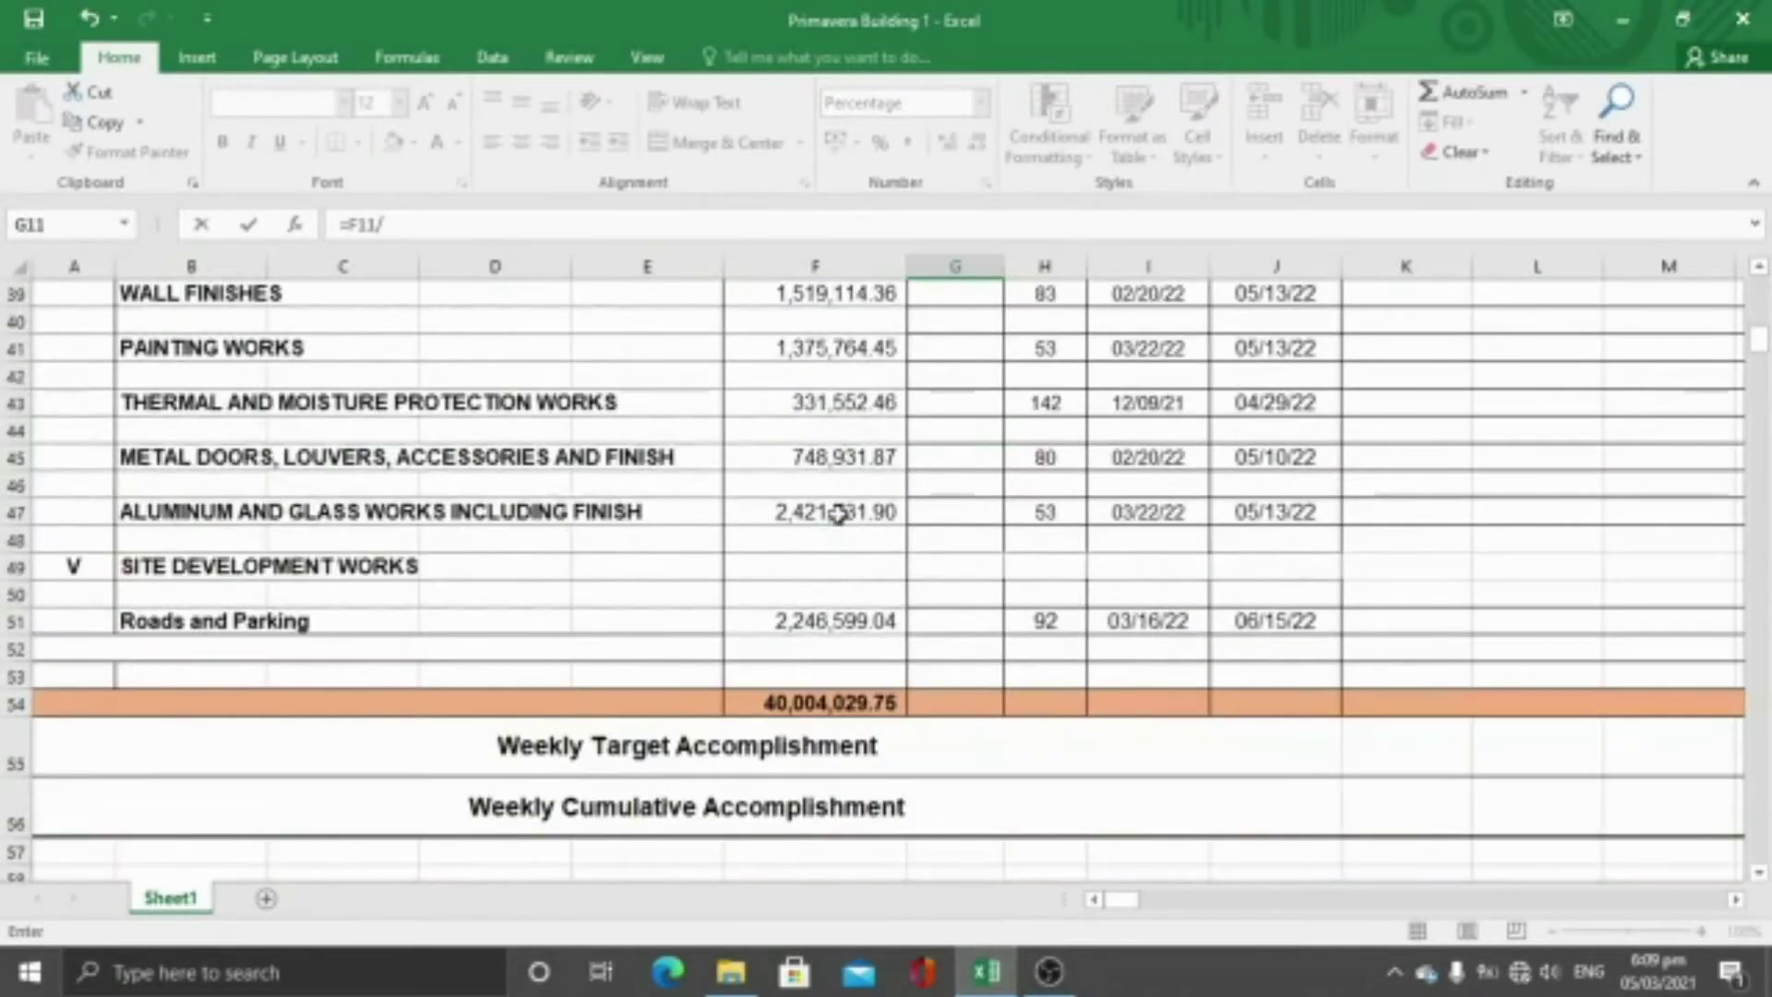
click(835, 704)
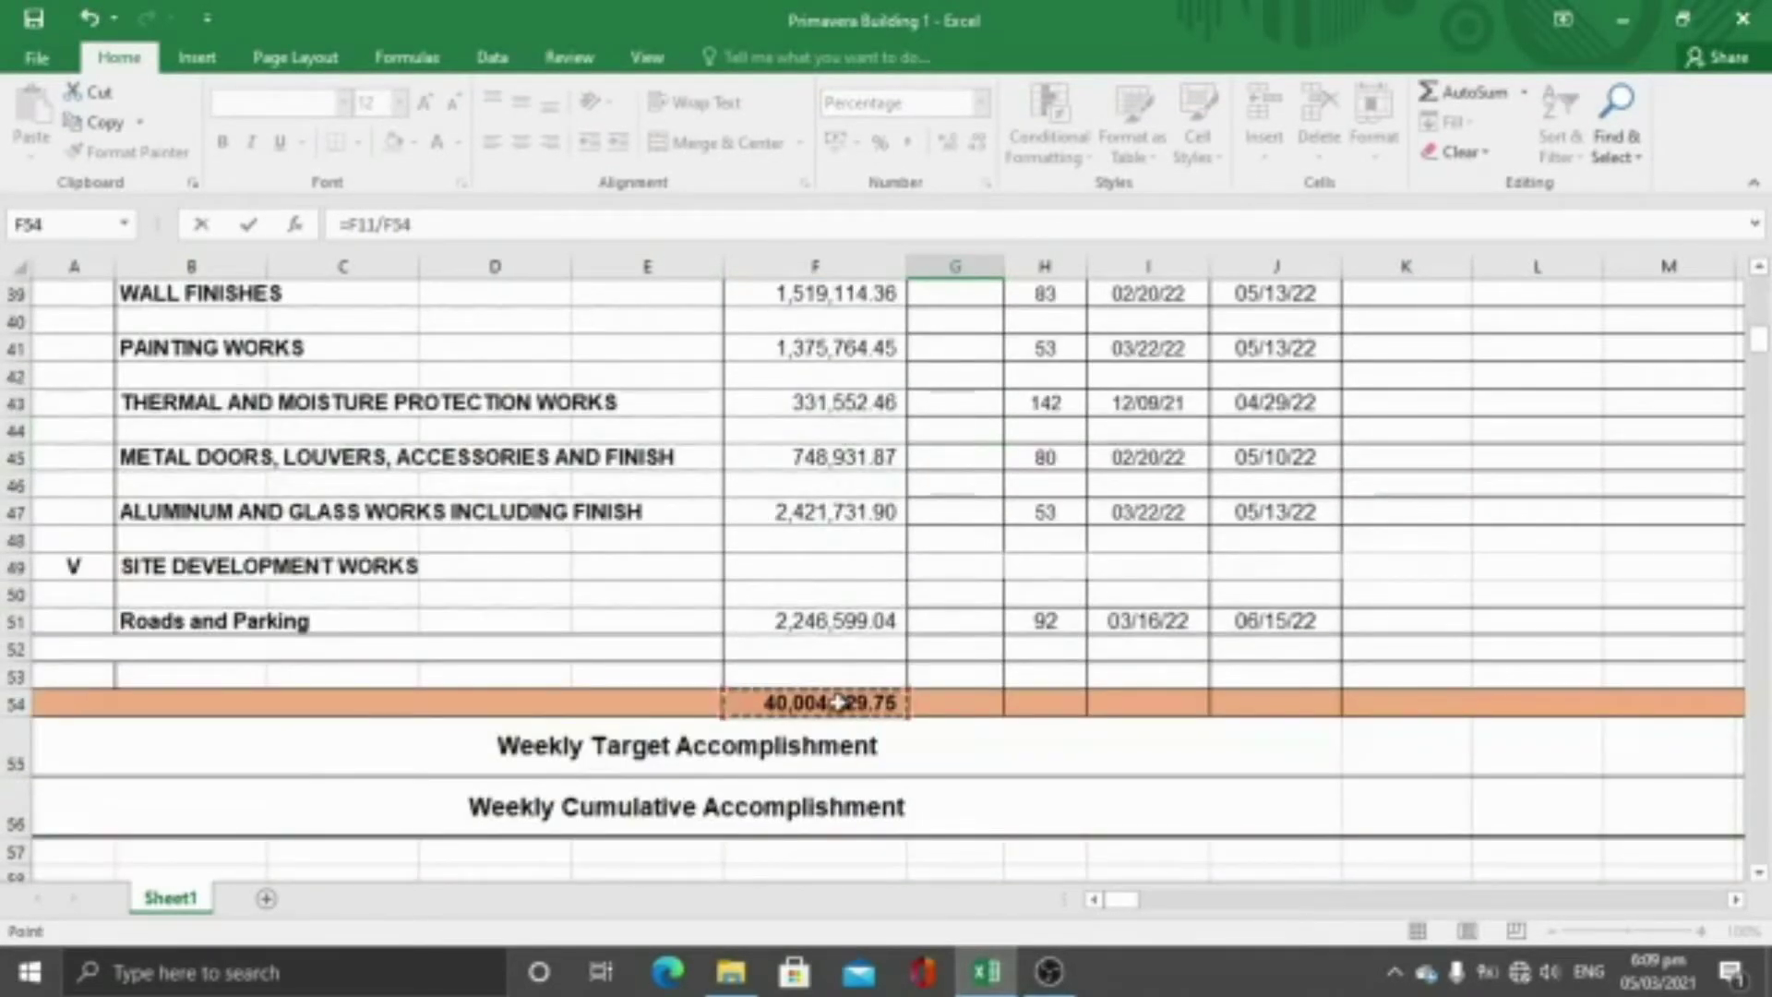
key(Return)
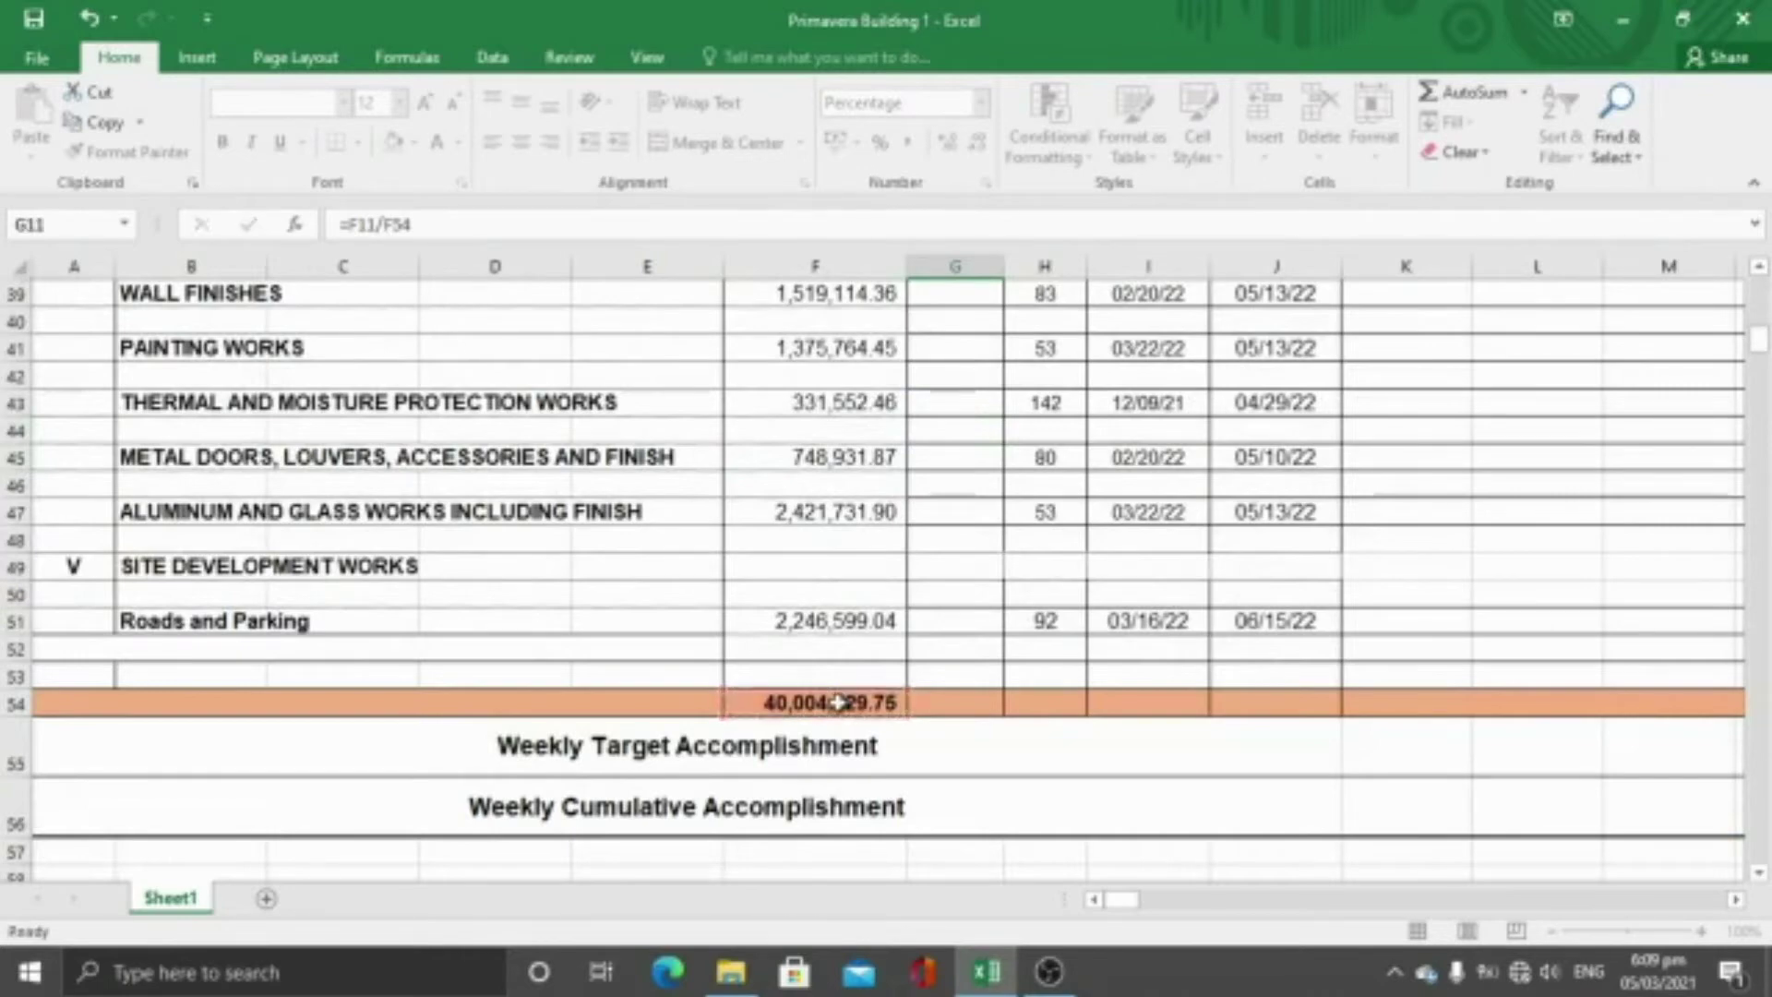
Undo the last change to restore the earlier date header columns
scroll(858, 706, up, 4)
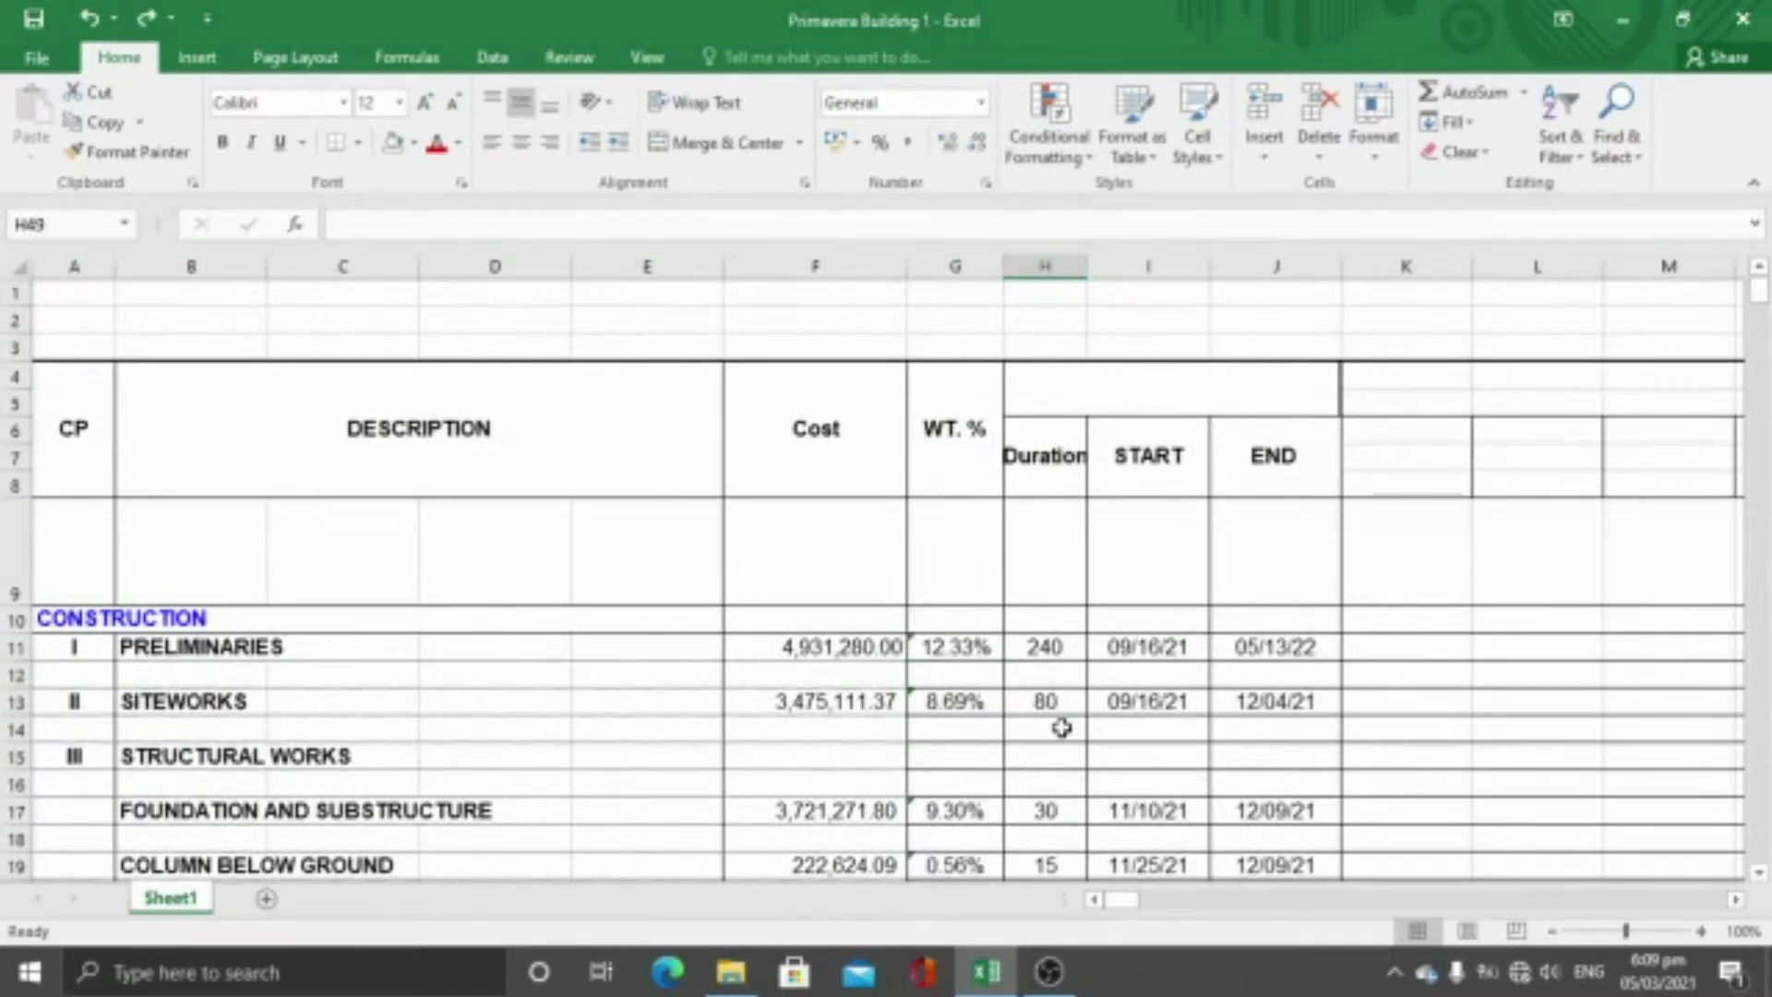
scroll(1062, 726, down, 7)
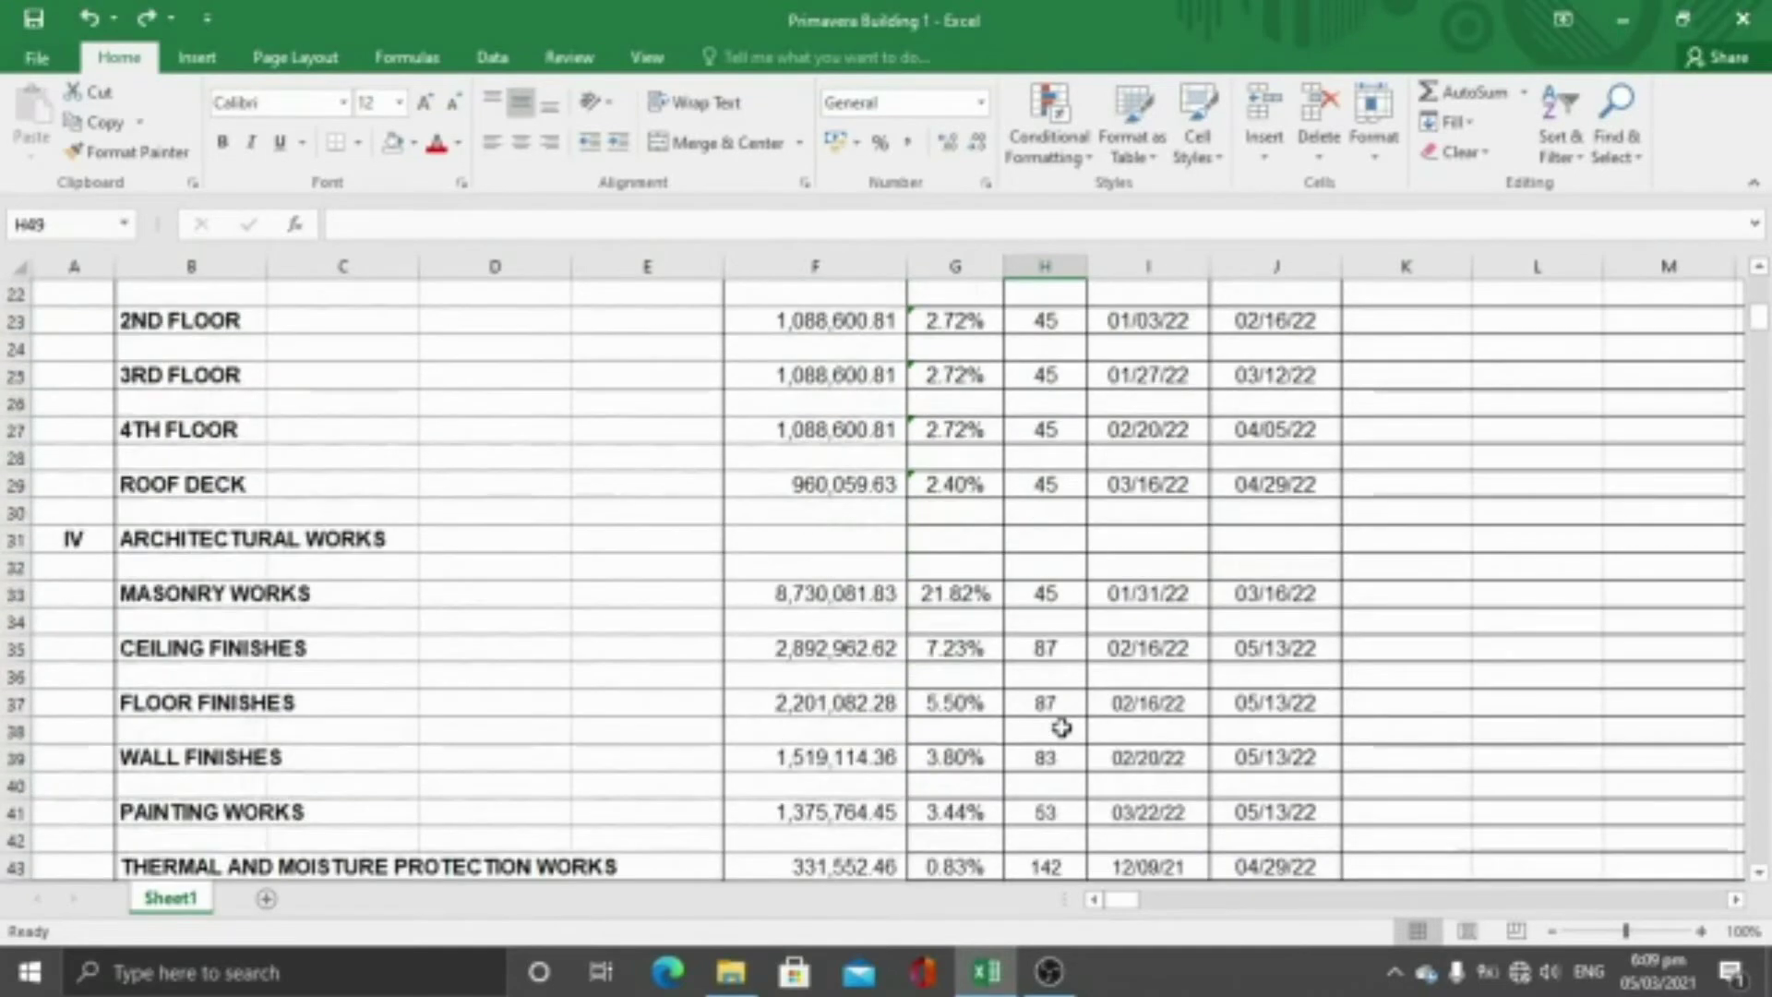
scroll(1061, 728, down, 3)
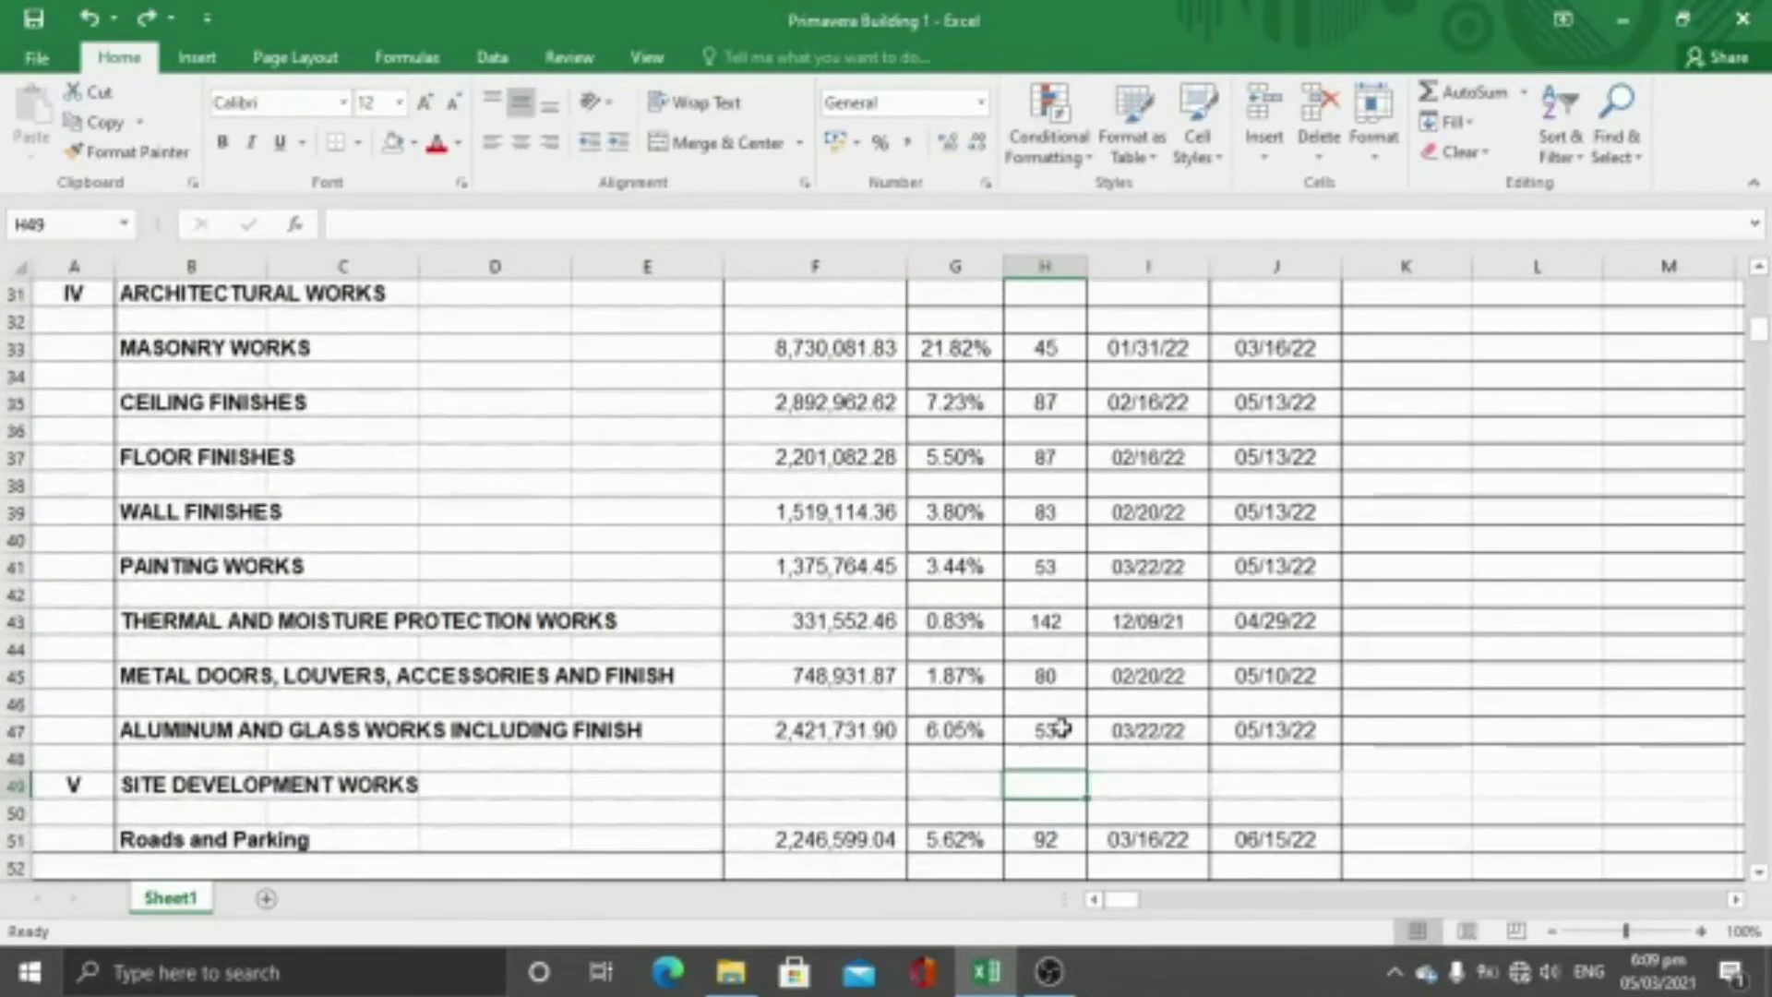
scroll(1062, 728, up, 4)
scroll(1063, 729, up, 3)
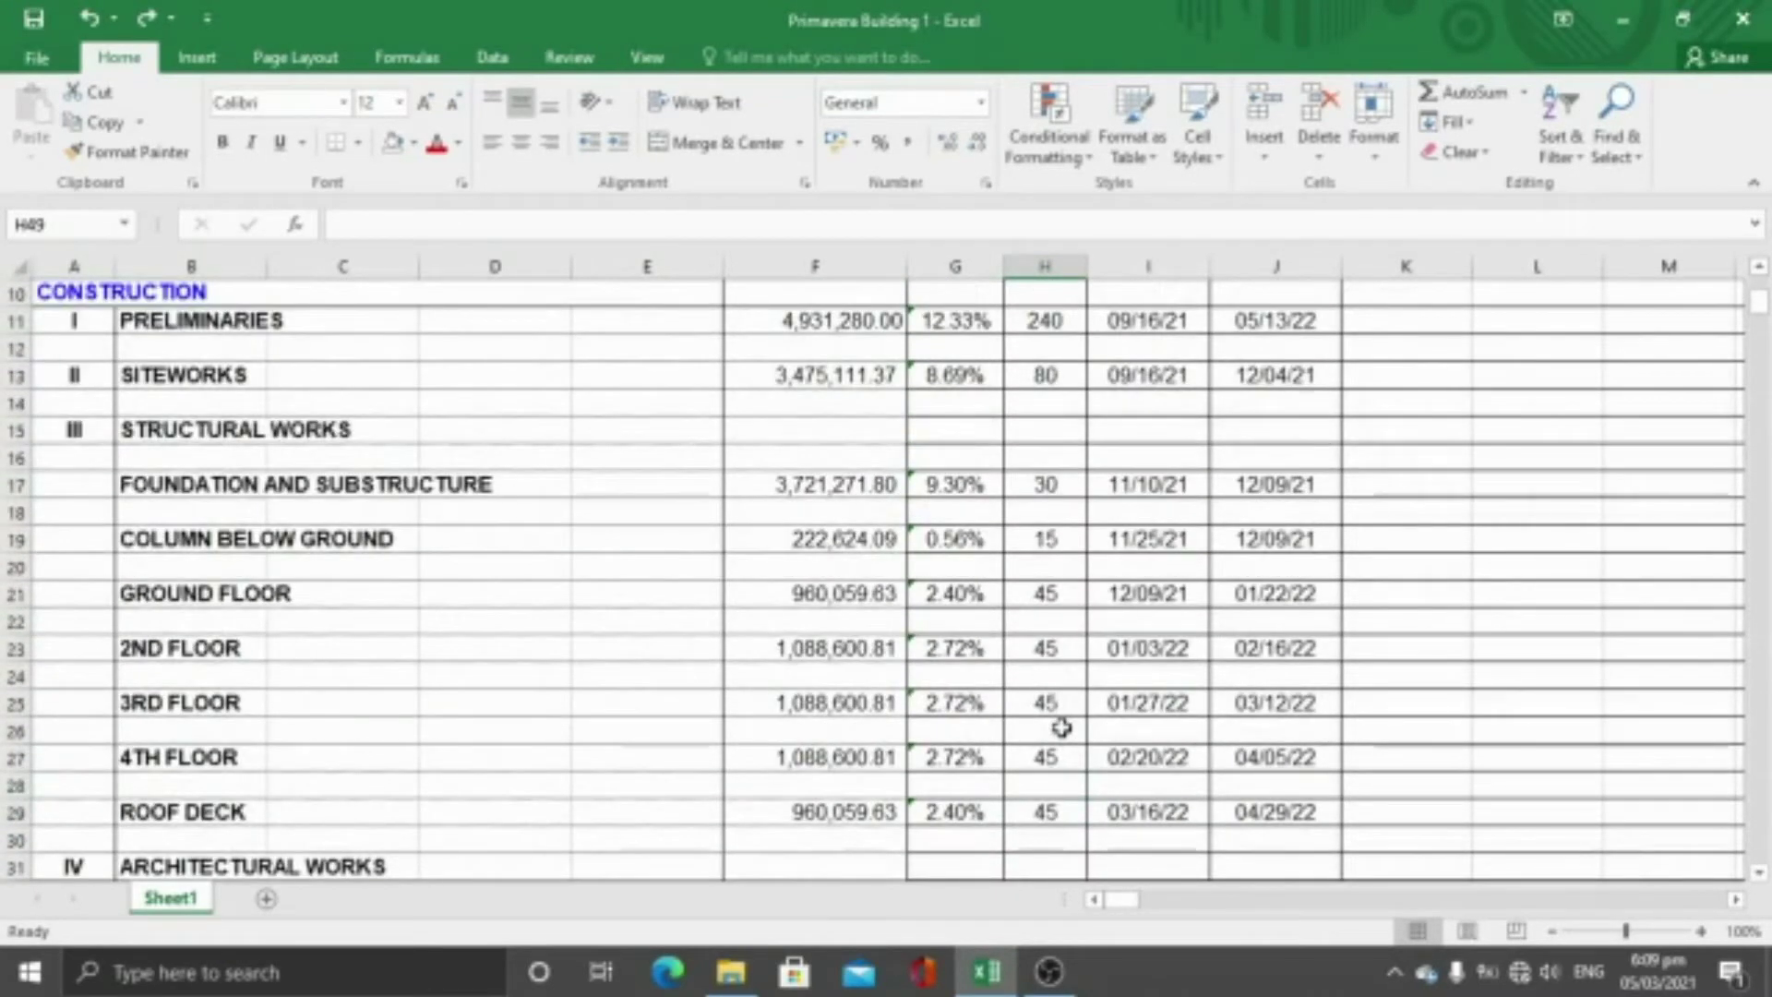
scroll(1062, 728, up, 3)
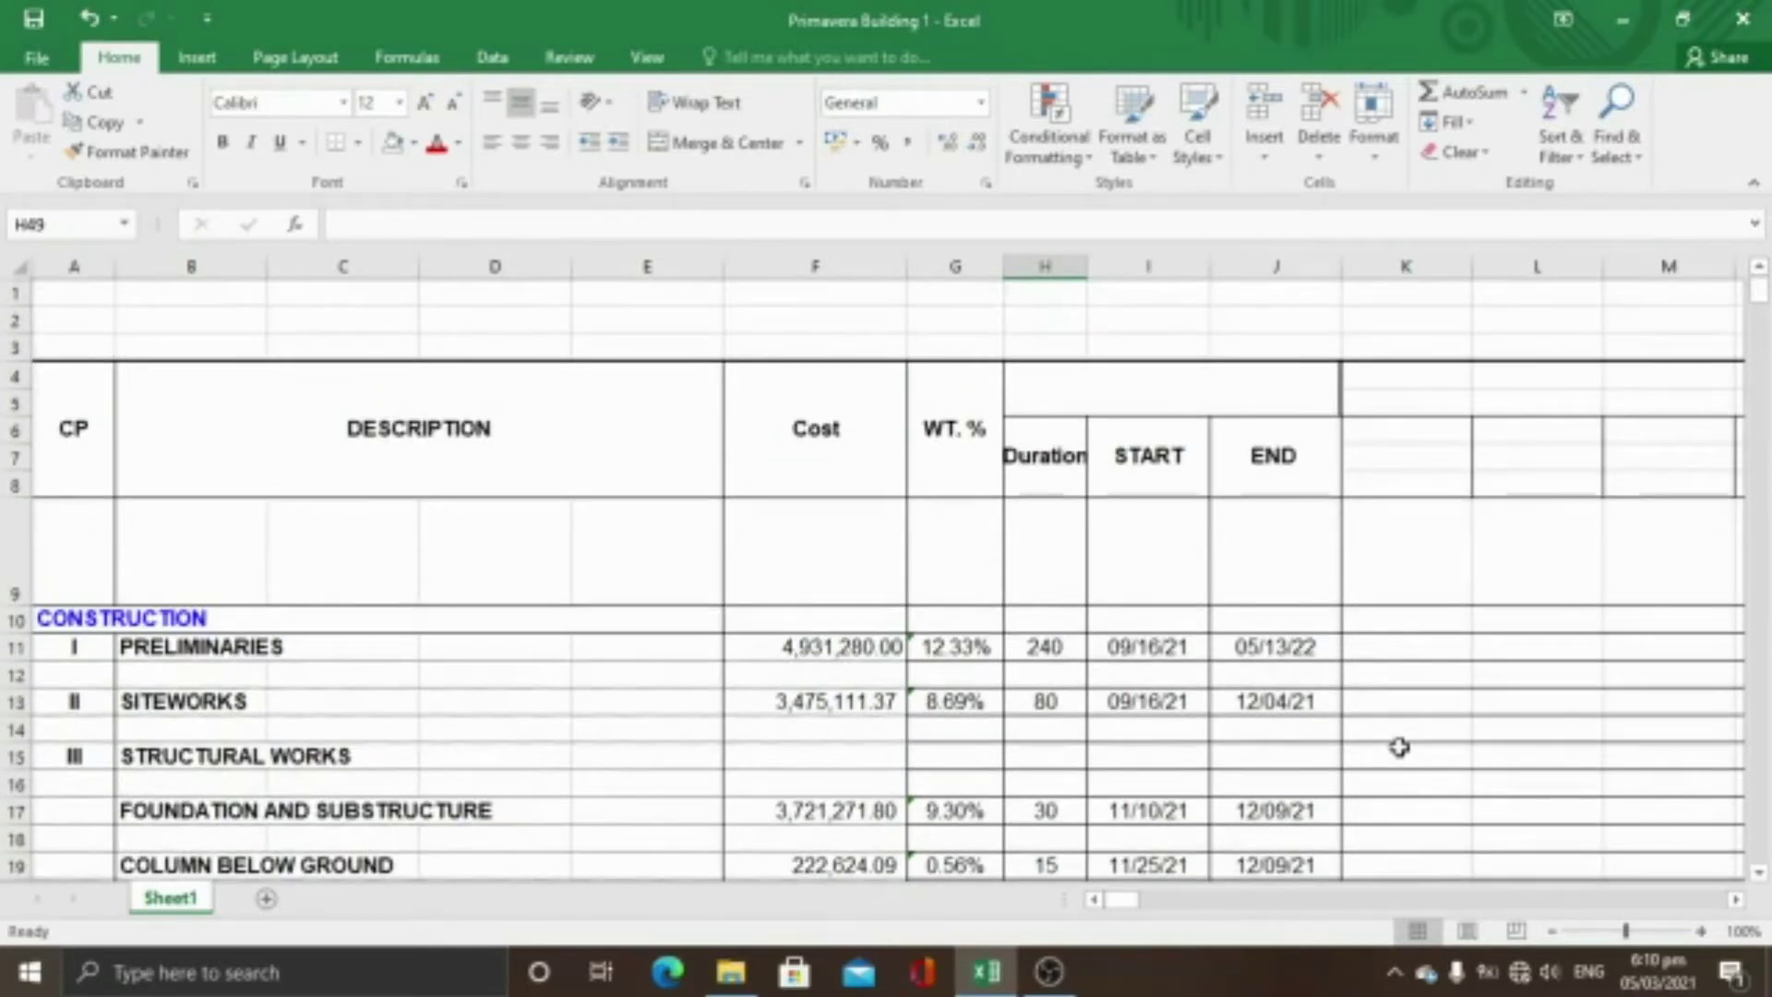
click(89, 18)
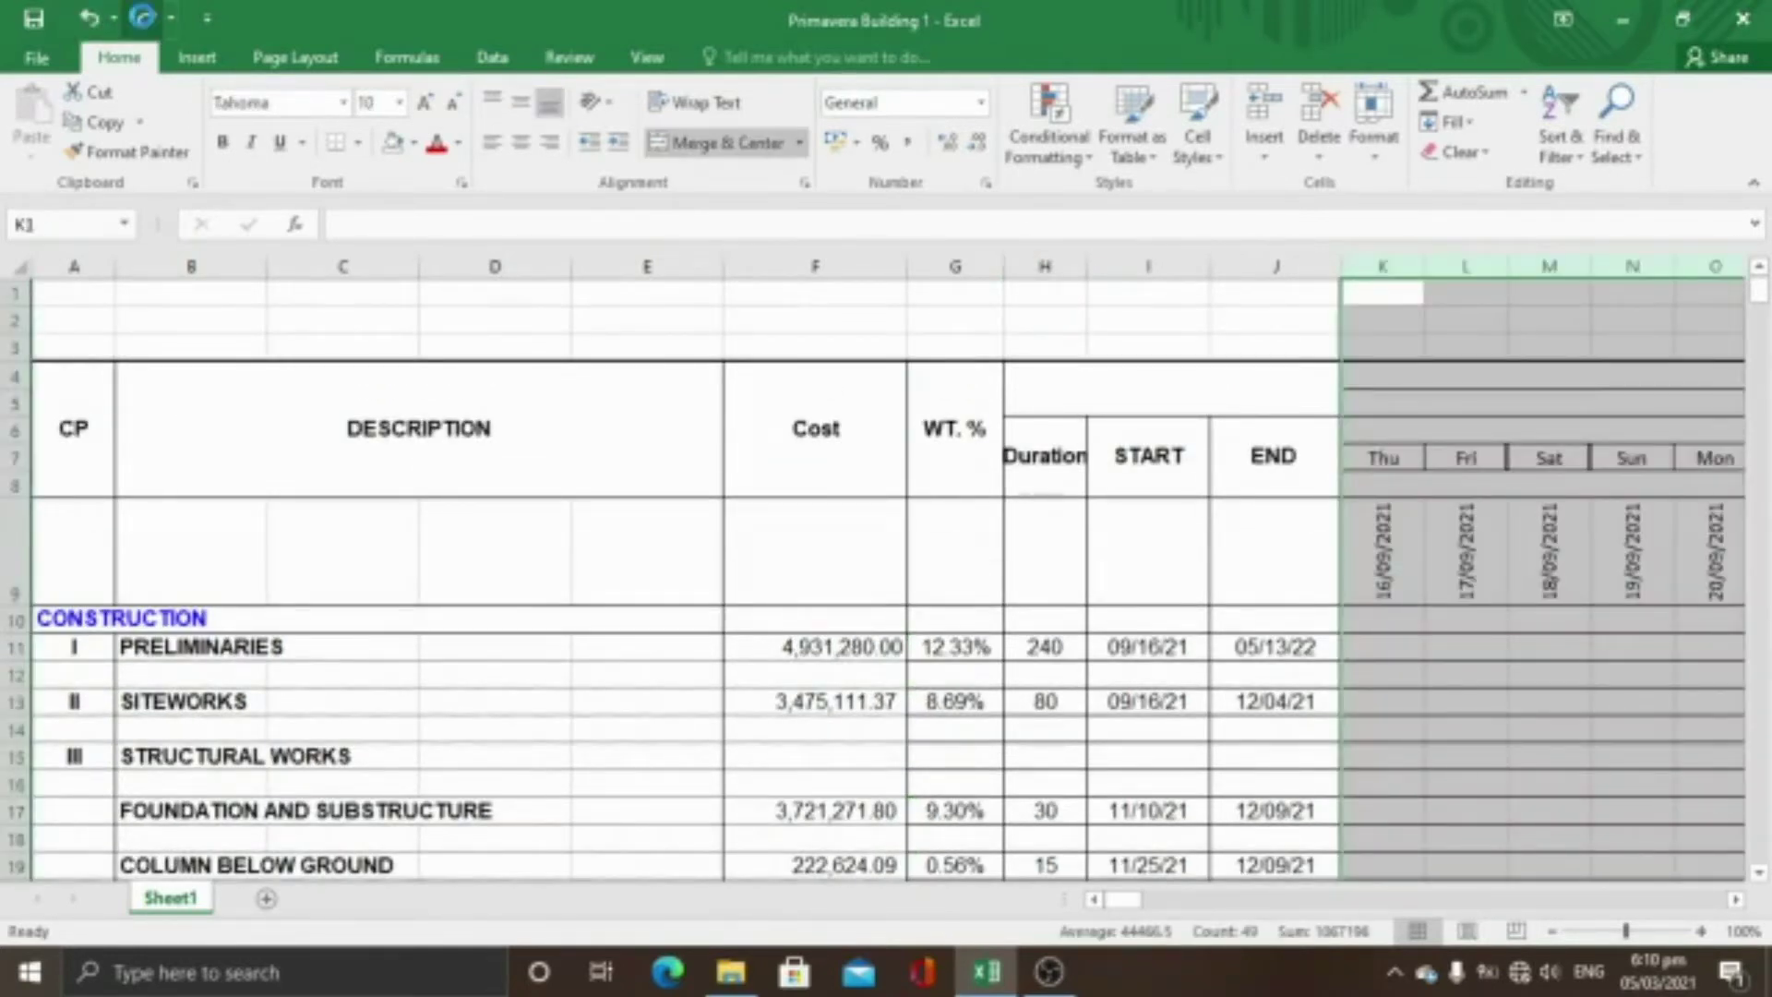
Remove the earlier date headers again and enter Thu in K7 and Fri in L7
click(145, 18)
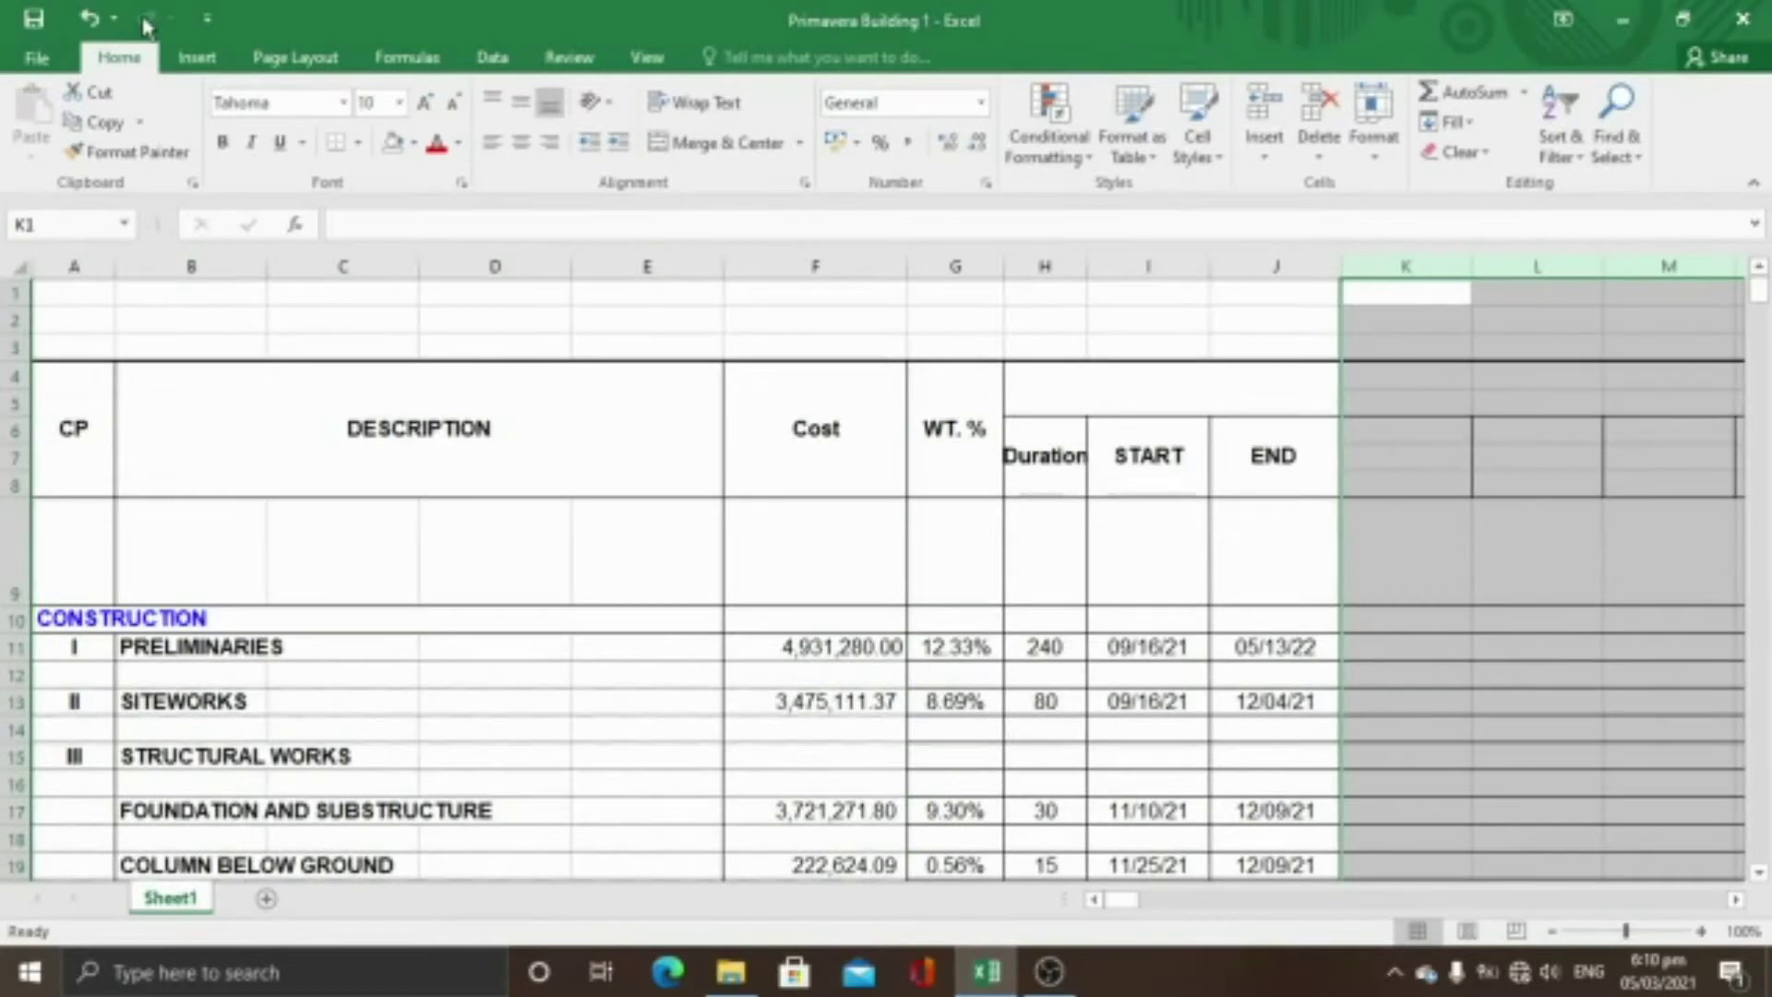
click(1401, 454)
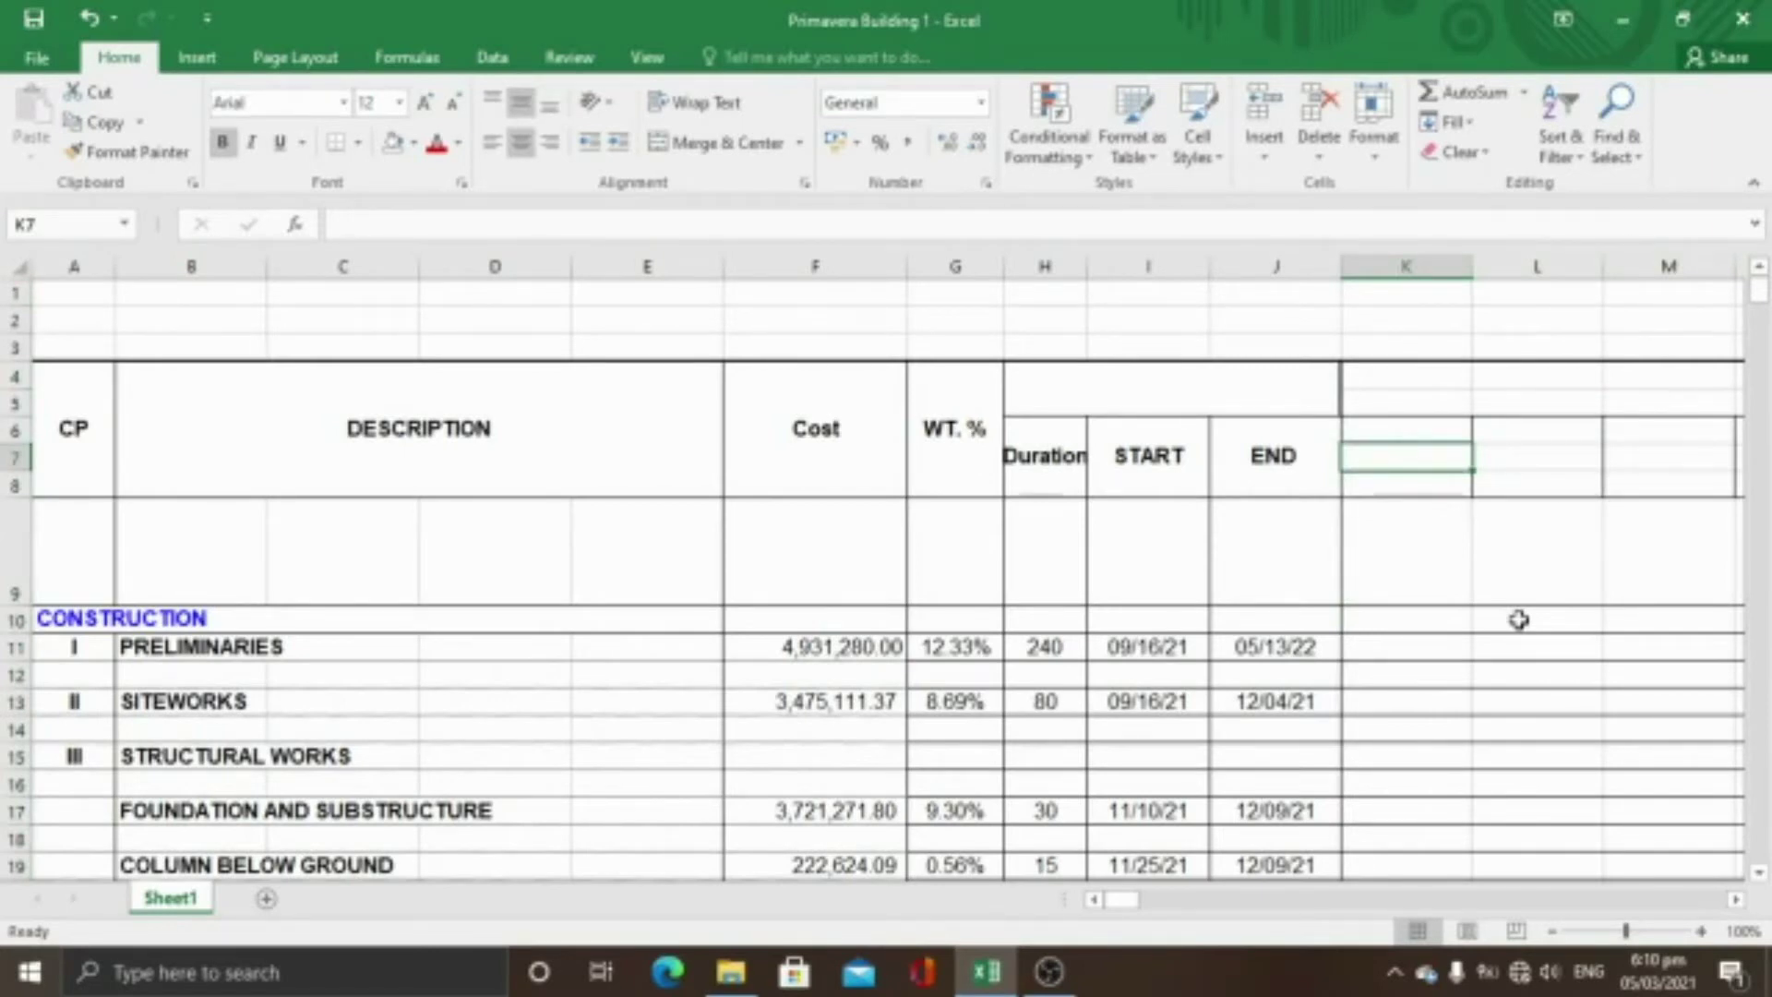
text(Thu)
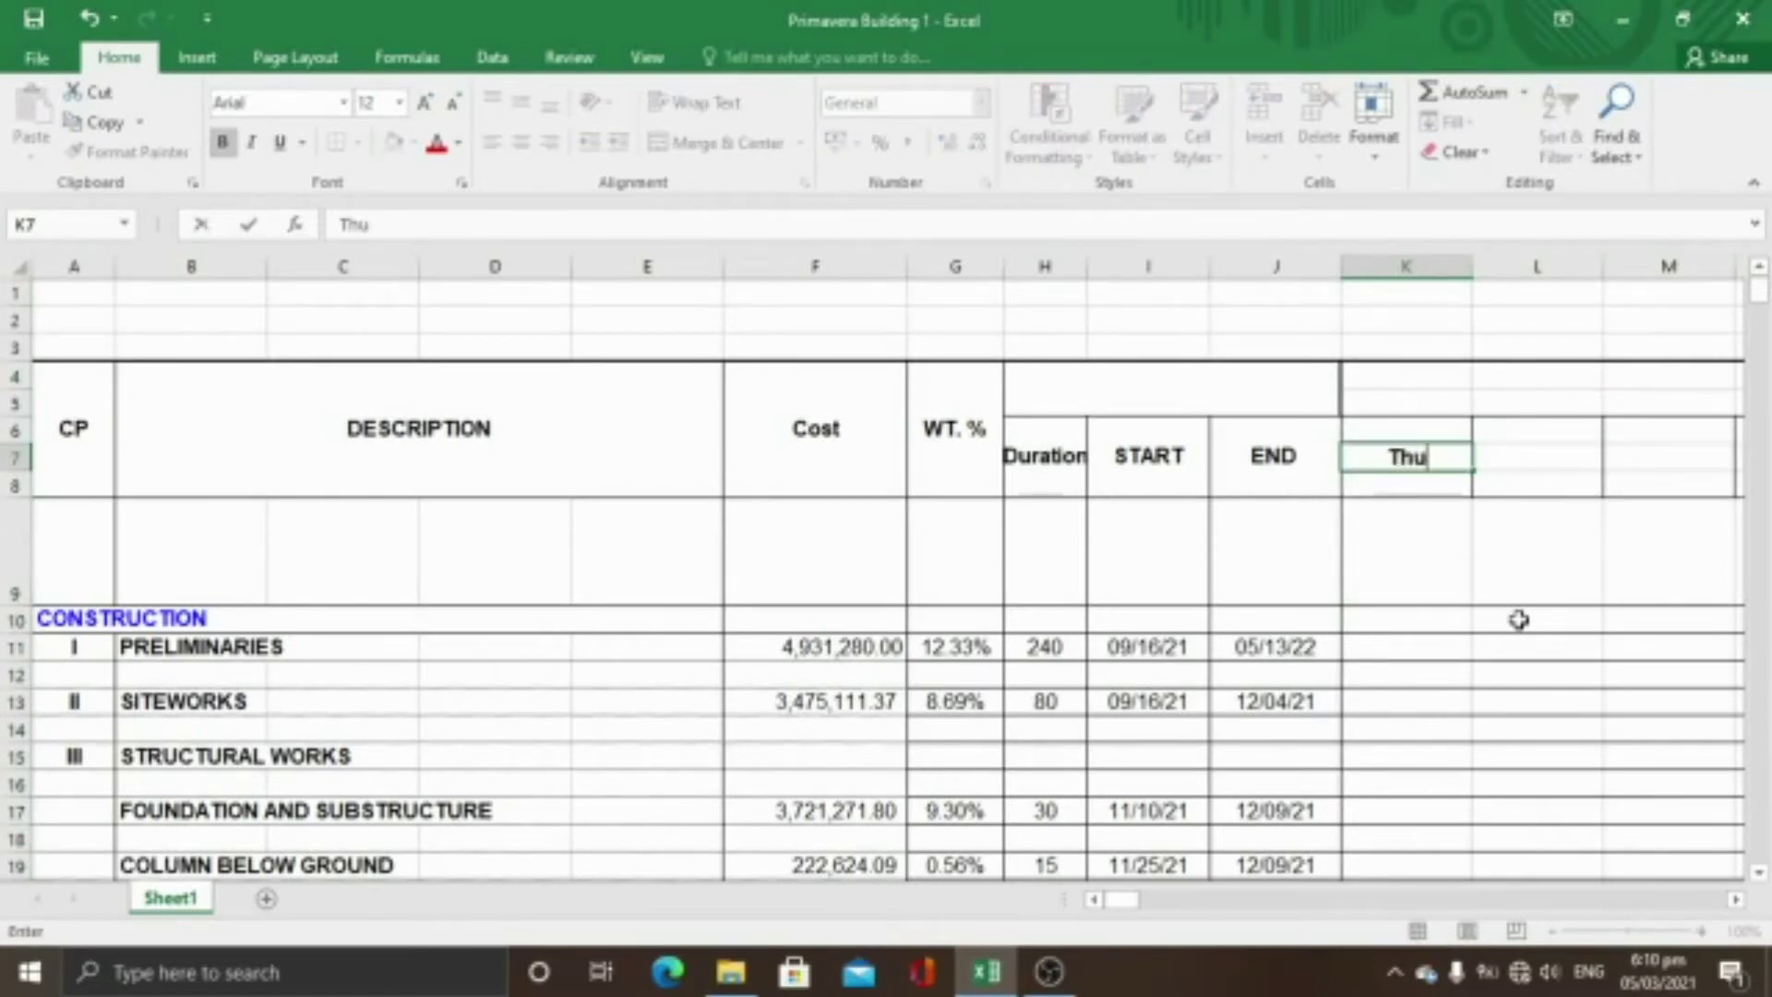
key(Tab)
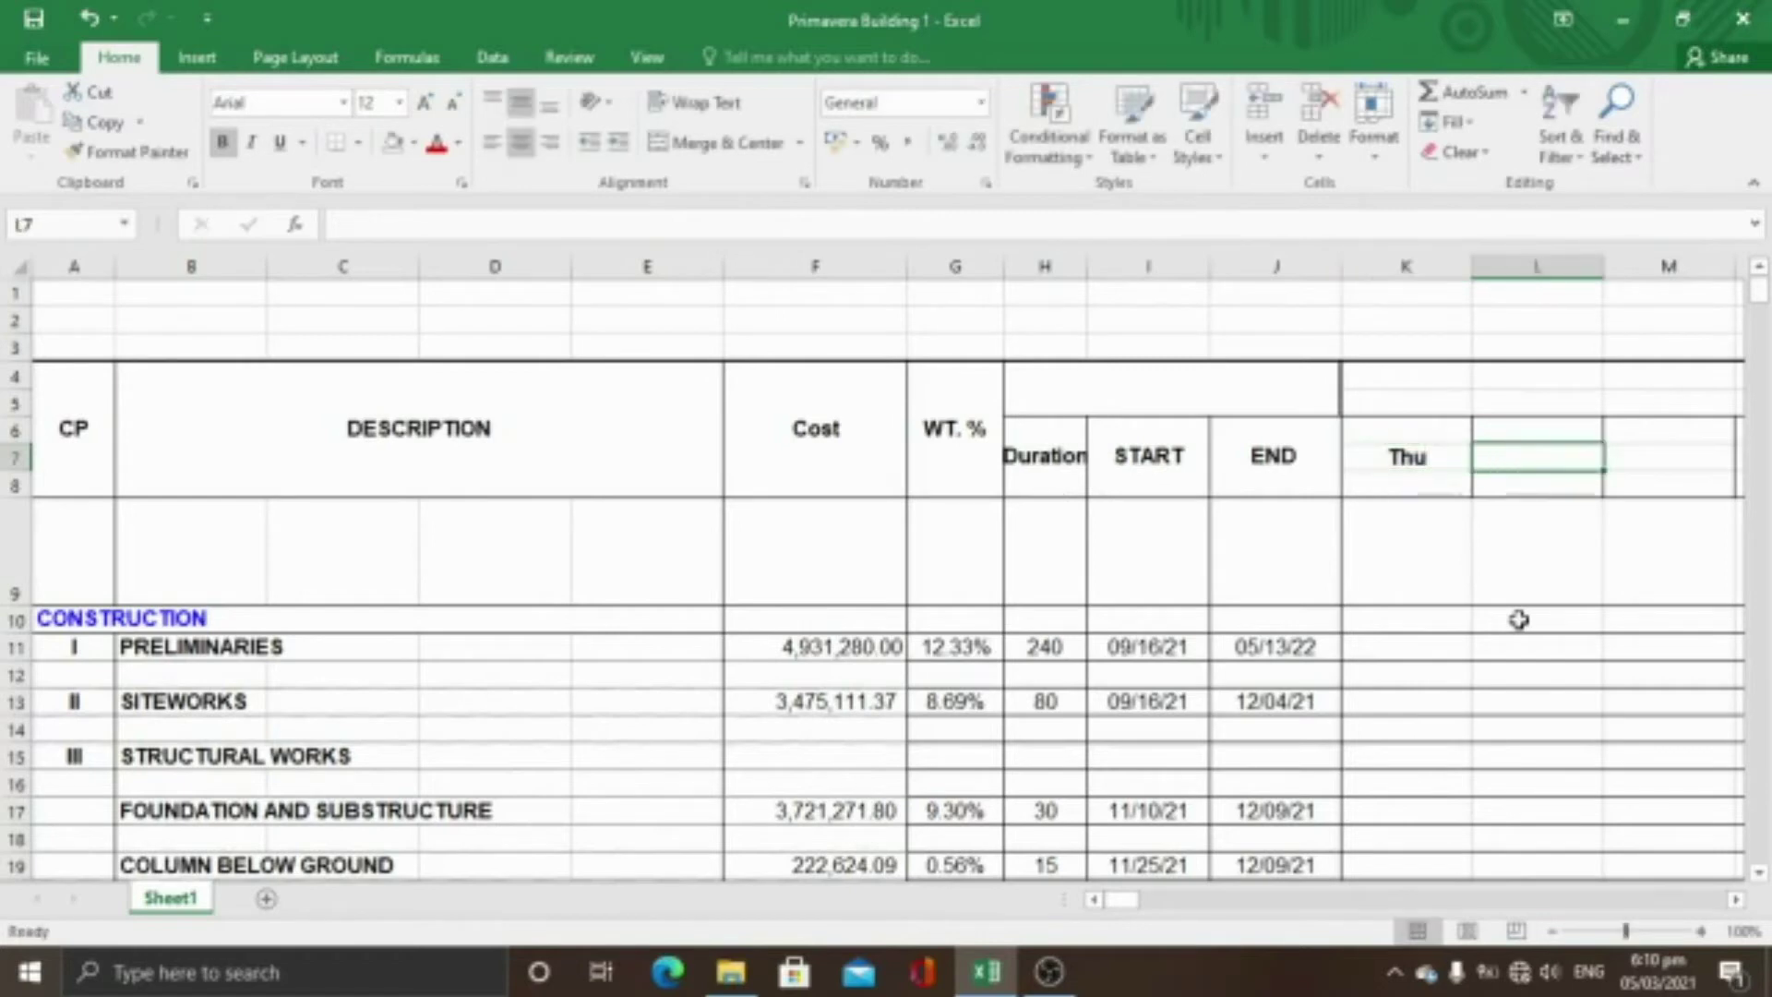
text(Fri)
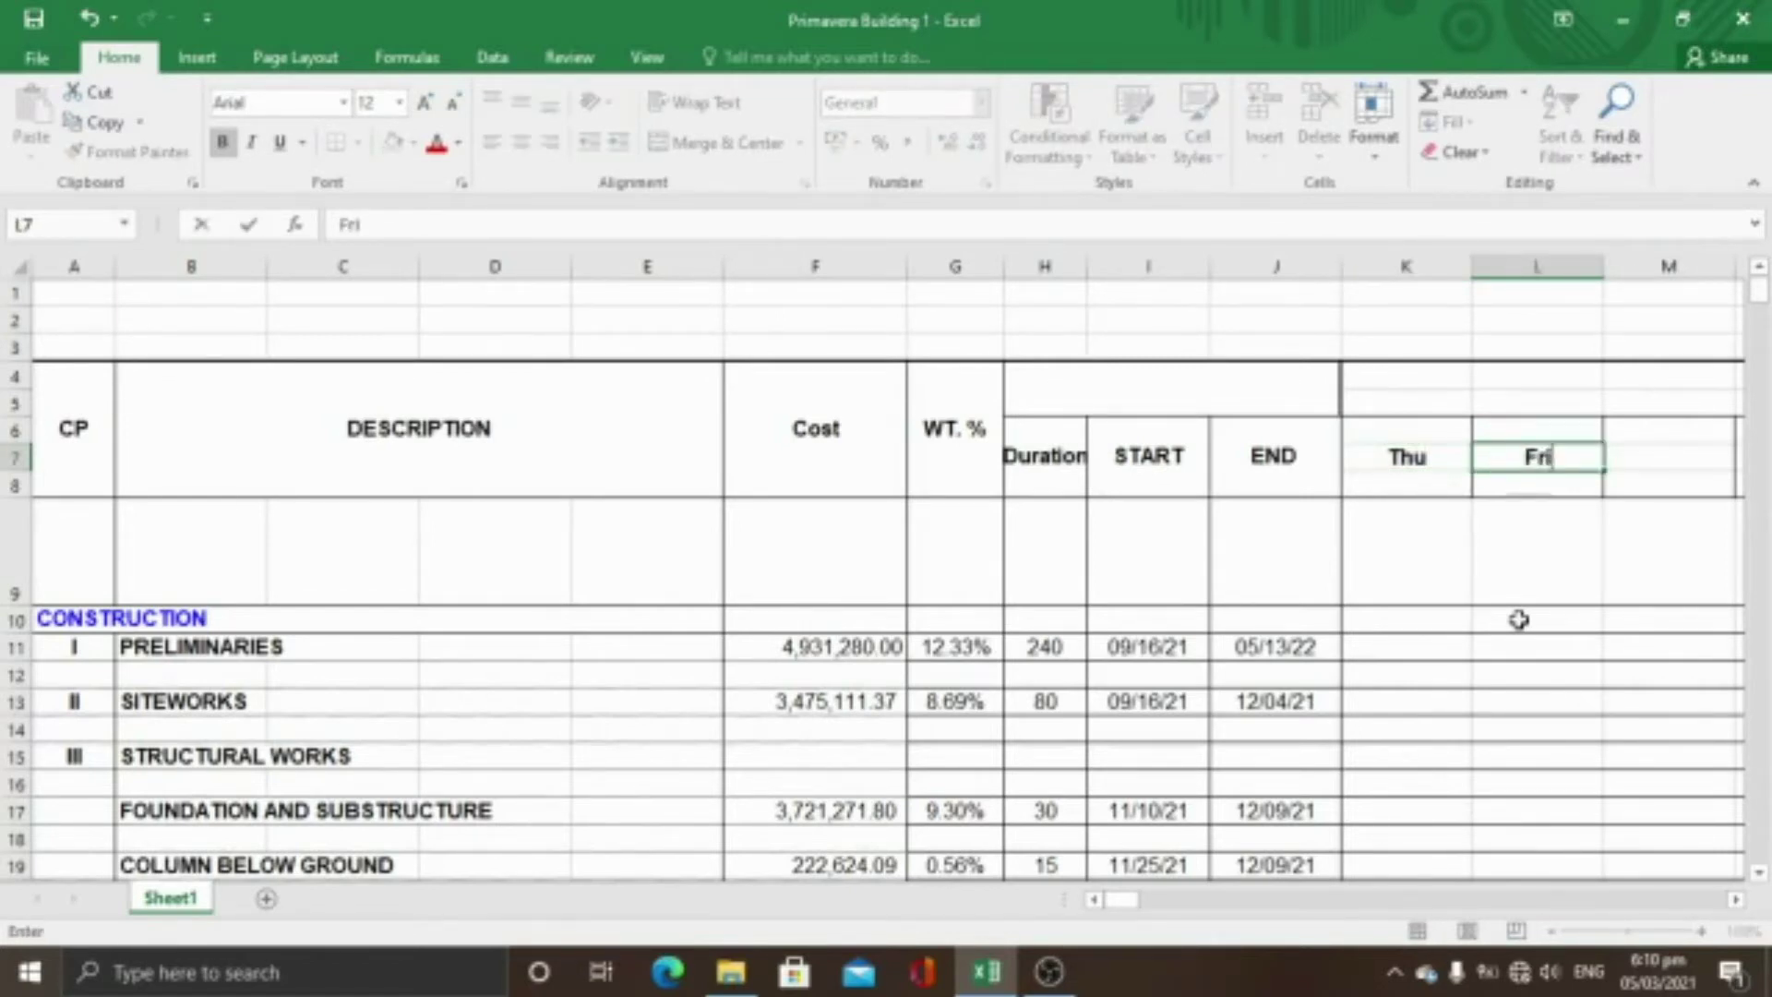
key(Return)
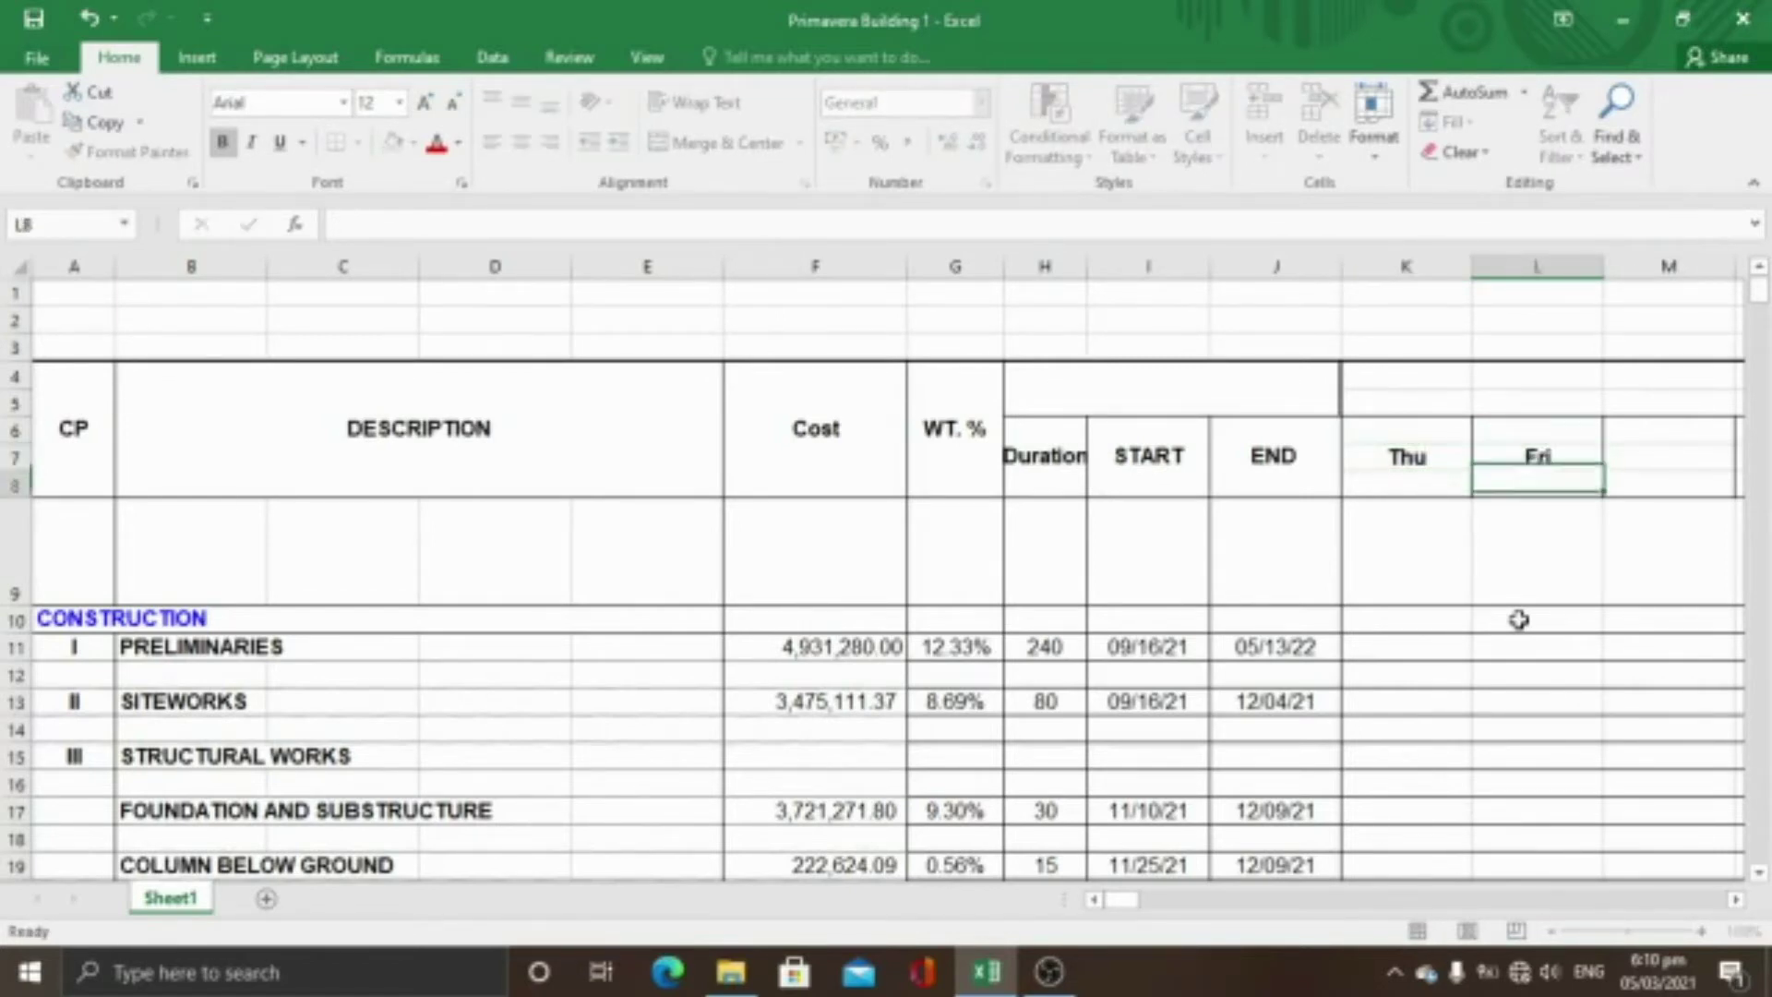
Extend the Thu/Fri weekday series across row 7 to AB7
click(1422, 450)
drag(1421, 450, 1735, 461)
mouse_move(1121, 899)
mouse_down()
mouse_move(1165, 932)
mouse_move(1137, 899)
mouse_up()
mouse_move(1010, 554)
mouse_down()
mouse_move(1175, 526)
mouse_move(1010, 568)
mouse_up()
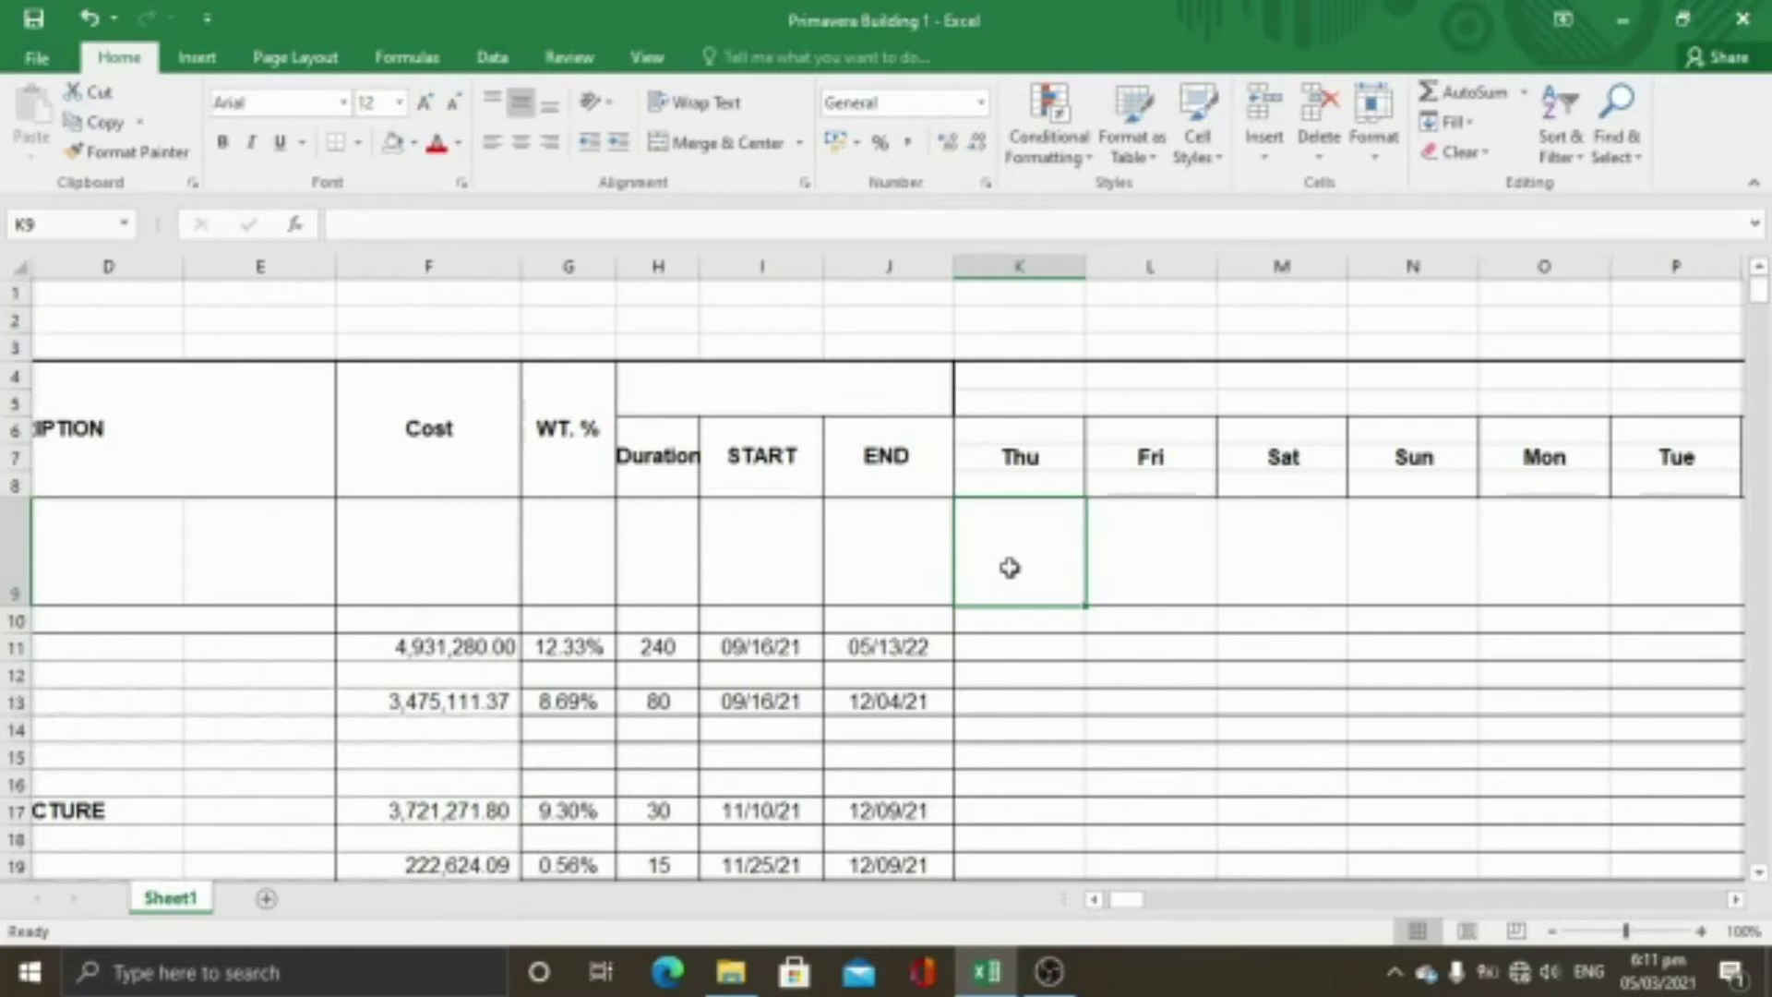
Set K9 to the Preliminaries start date and L9 to =K9+1, giving 09/16/21 and 09/17/21
text(=)
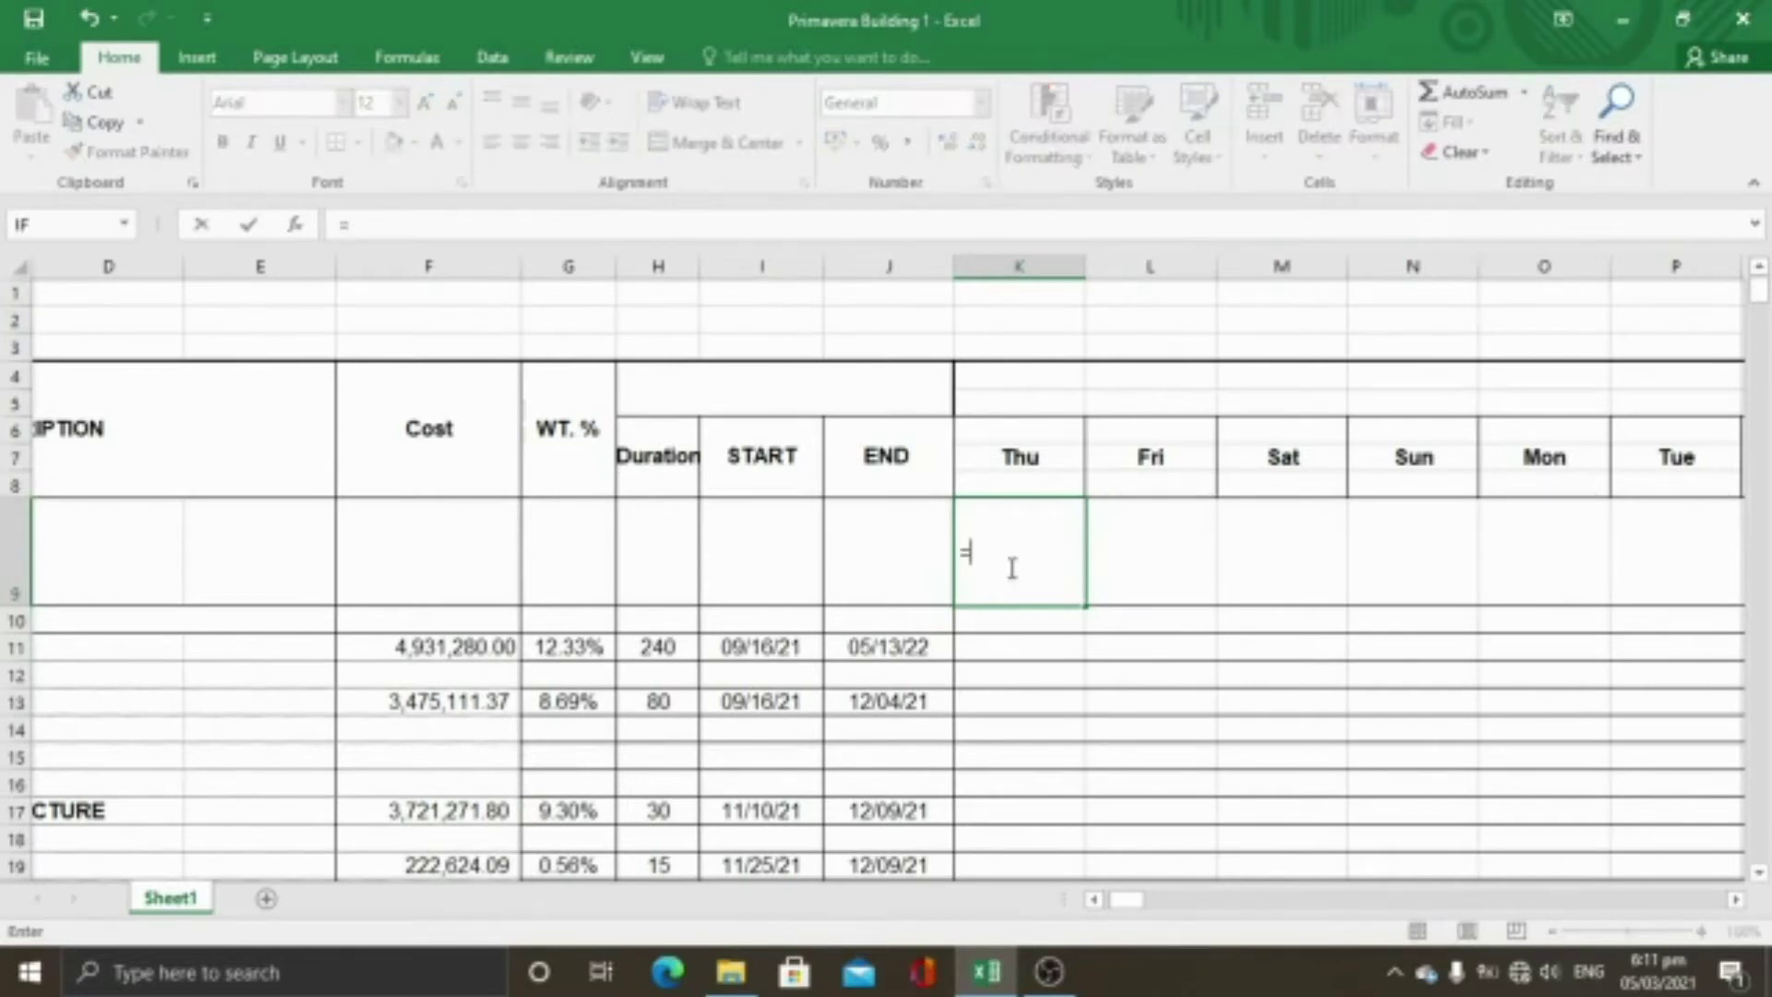
click(783, 649)
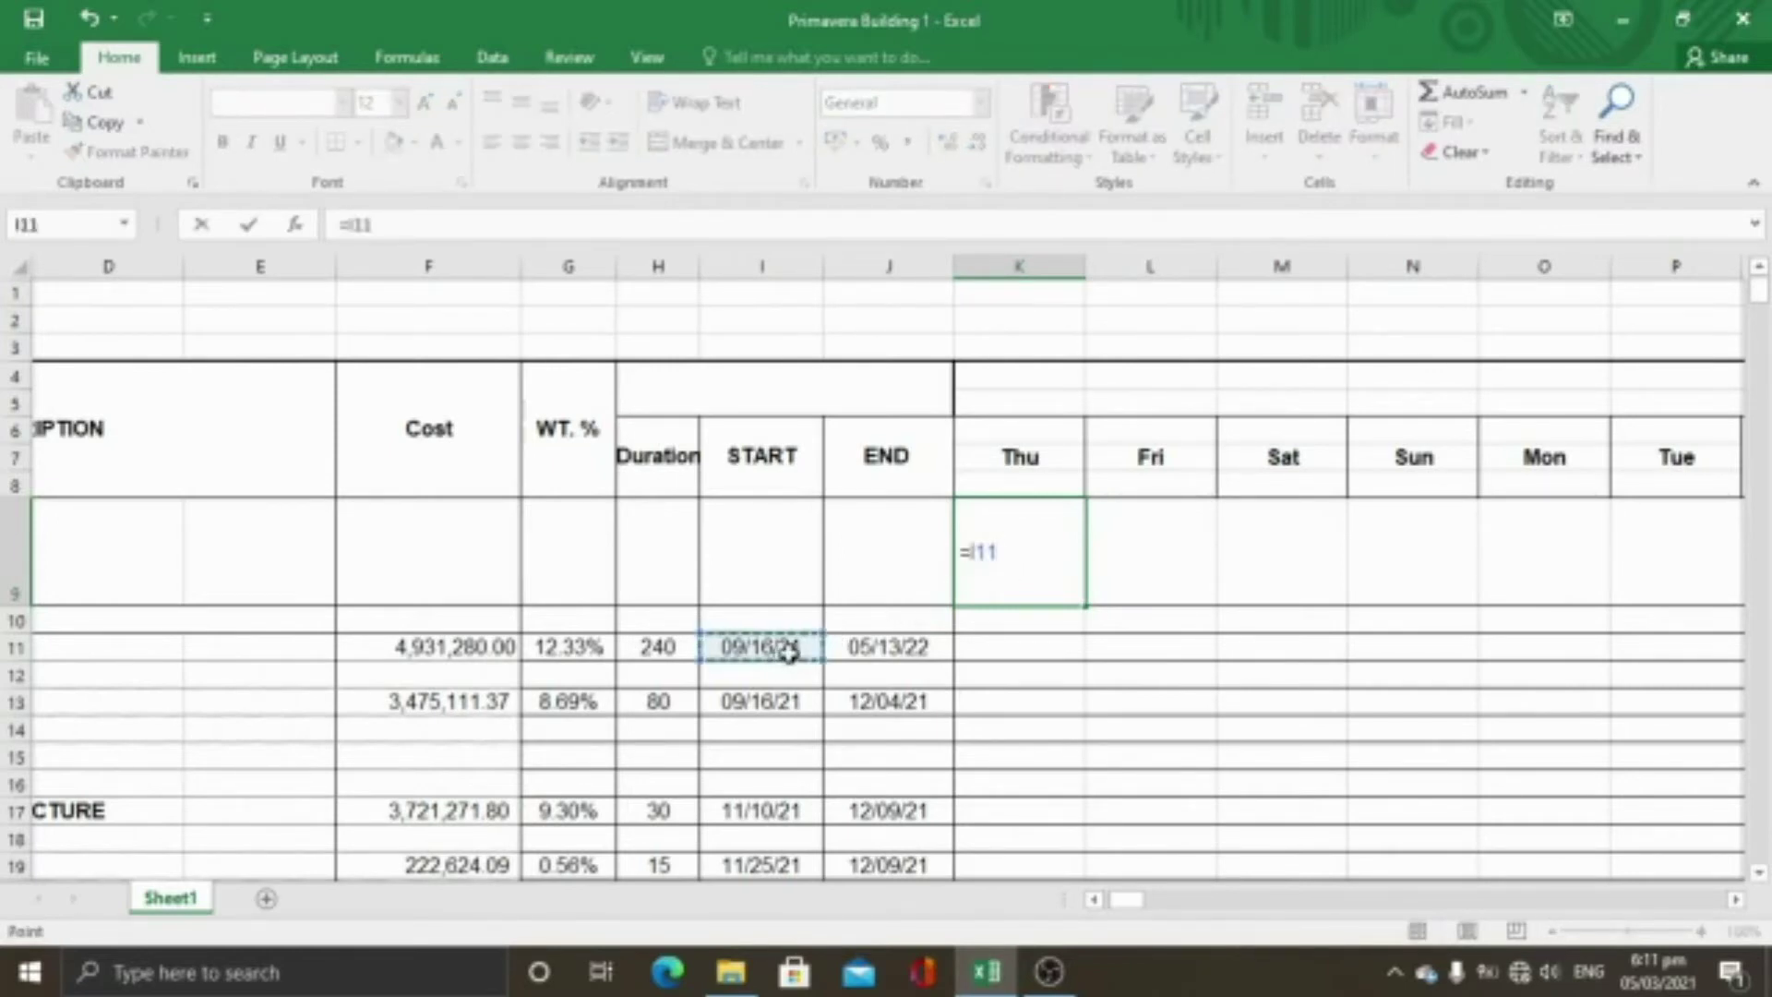
key(Return)
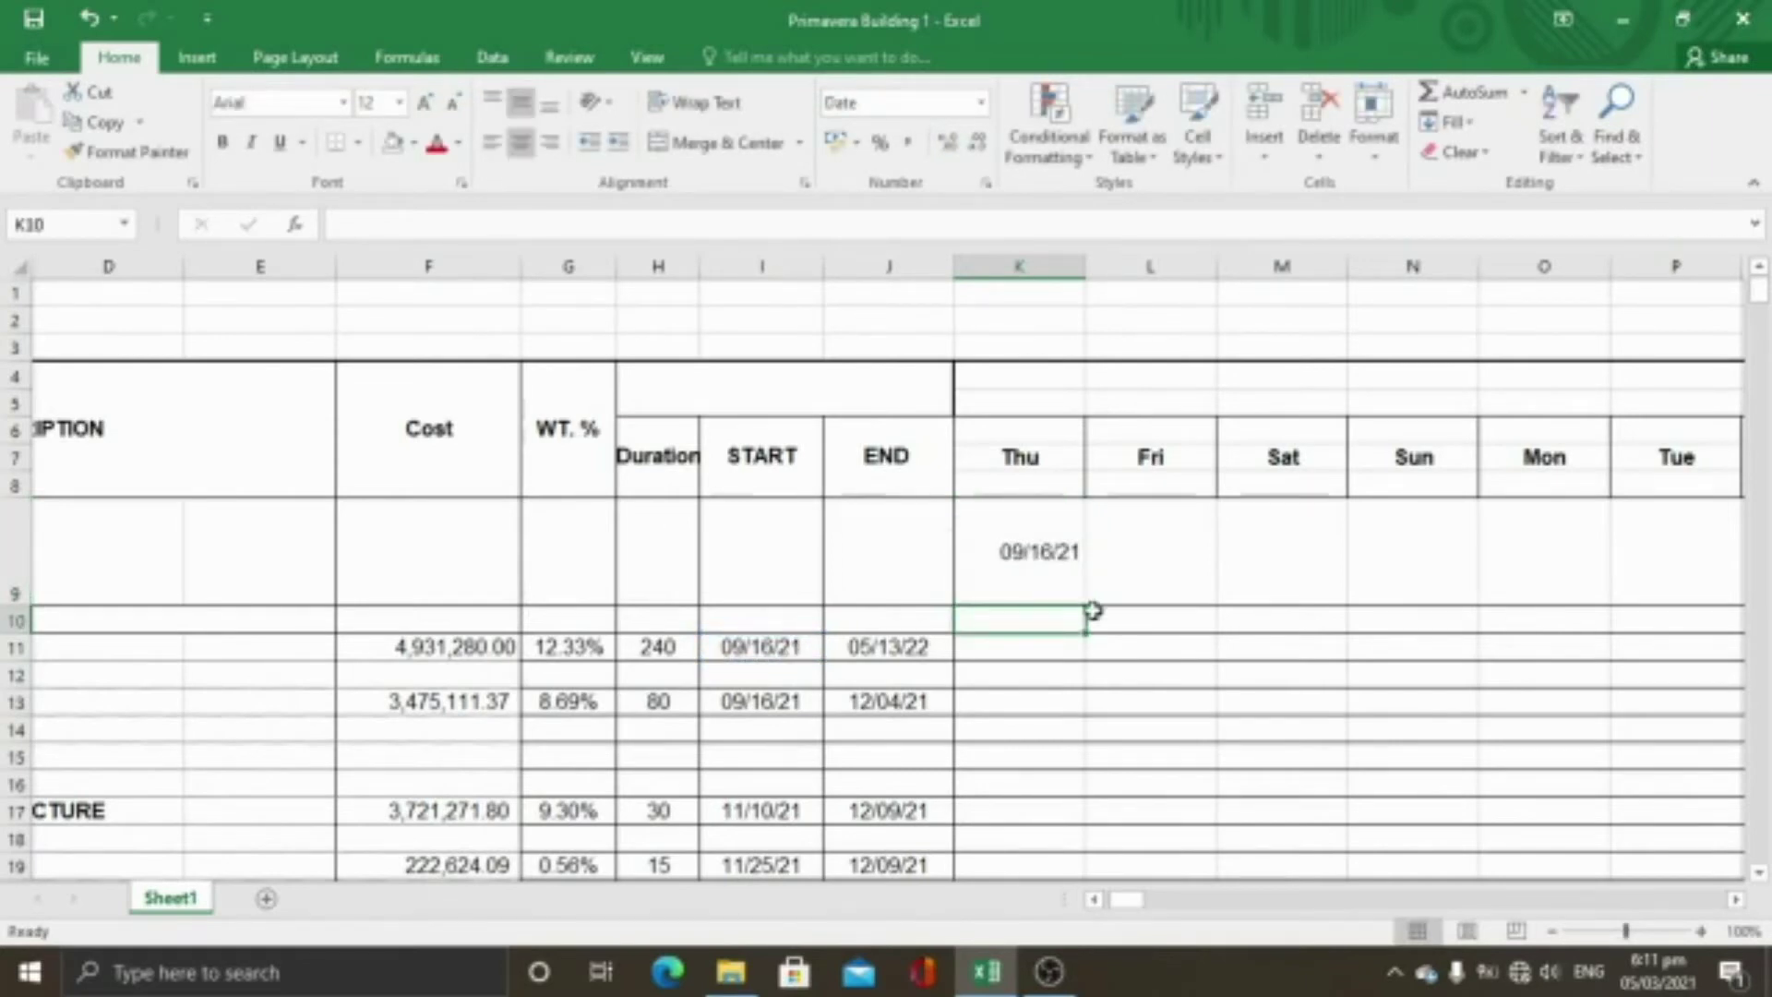
click(1175, 573)
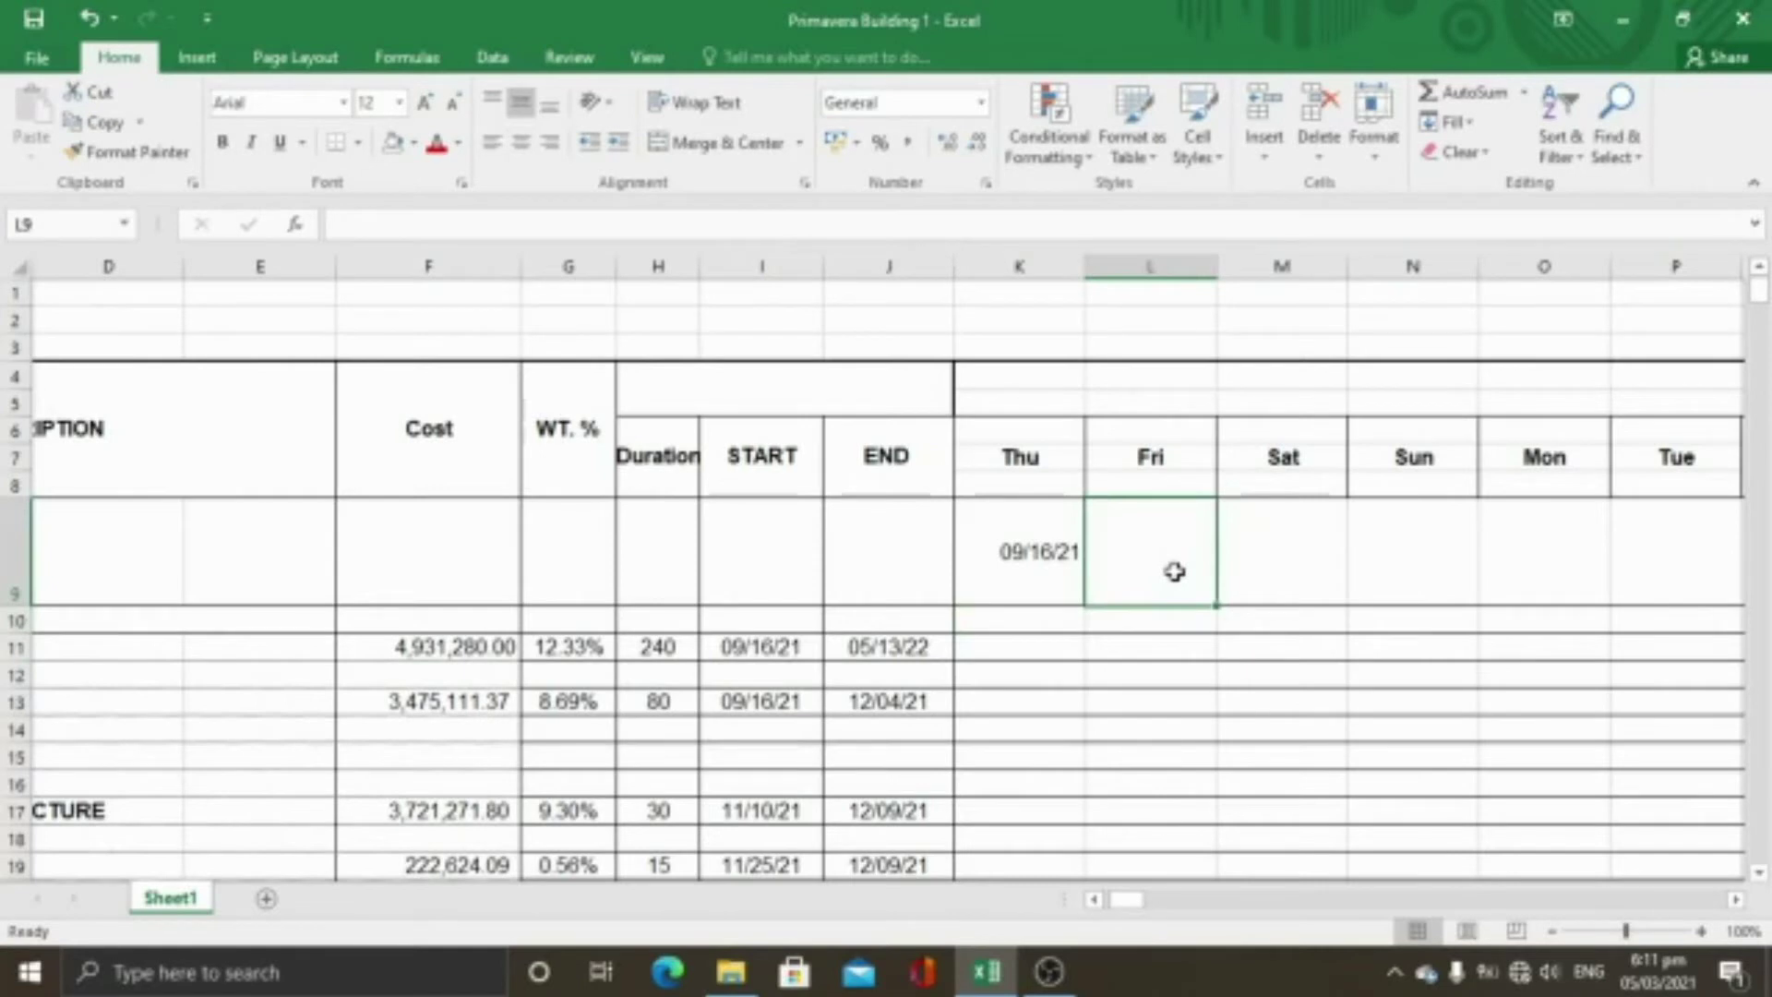
text(=)
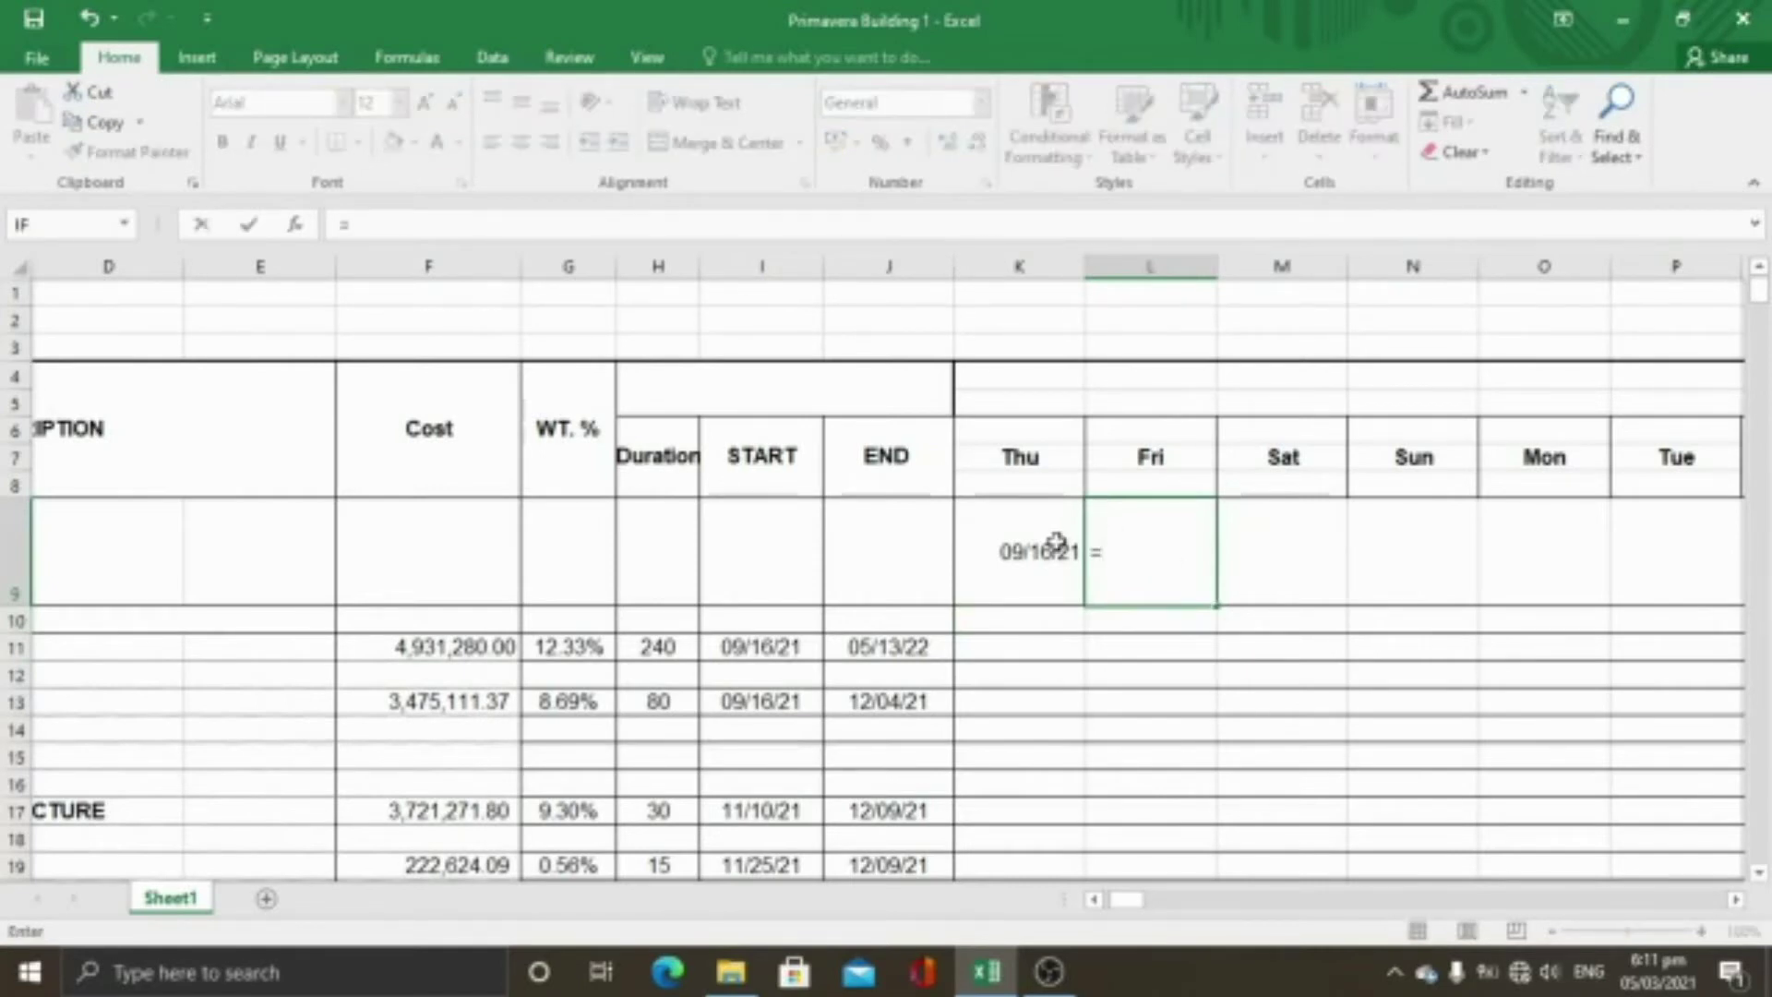
click(1034, 552)
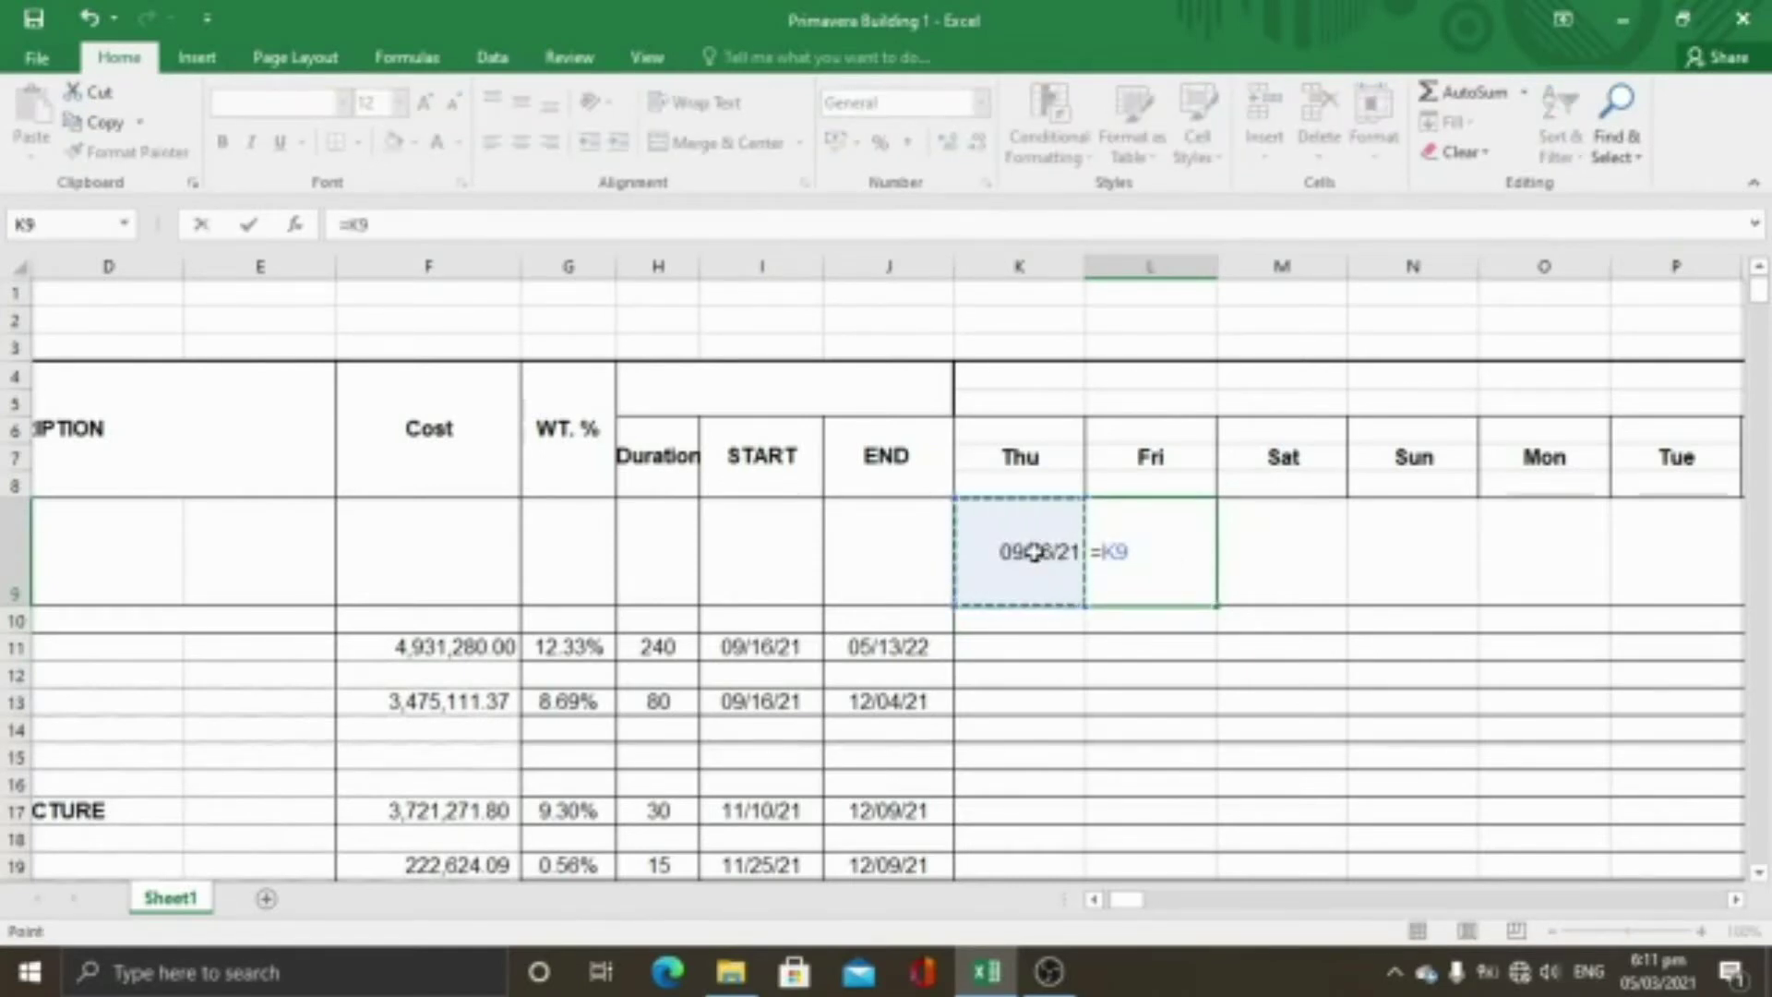
text(+1)
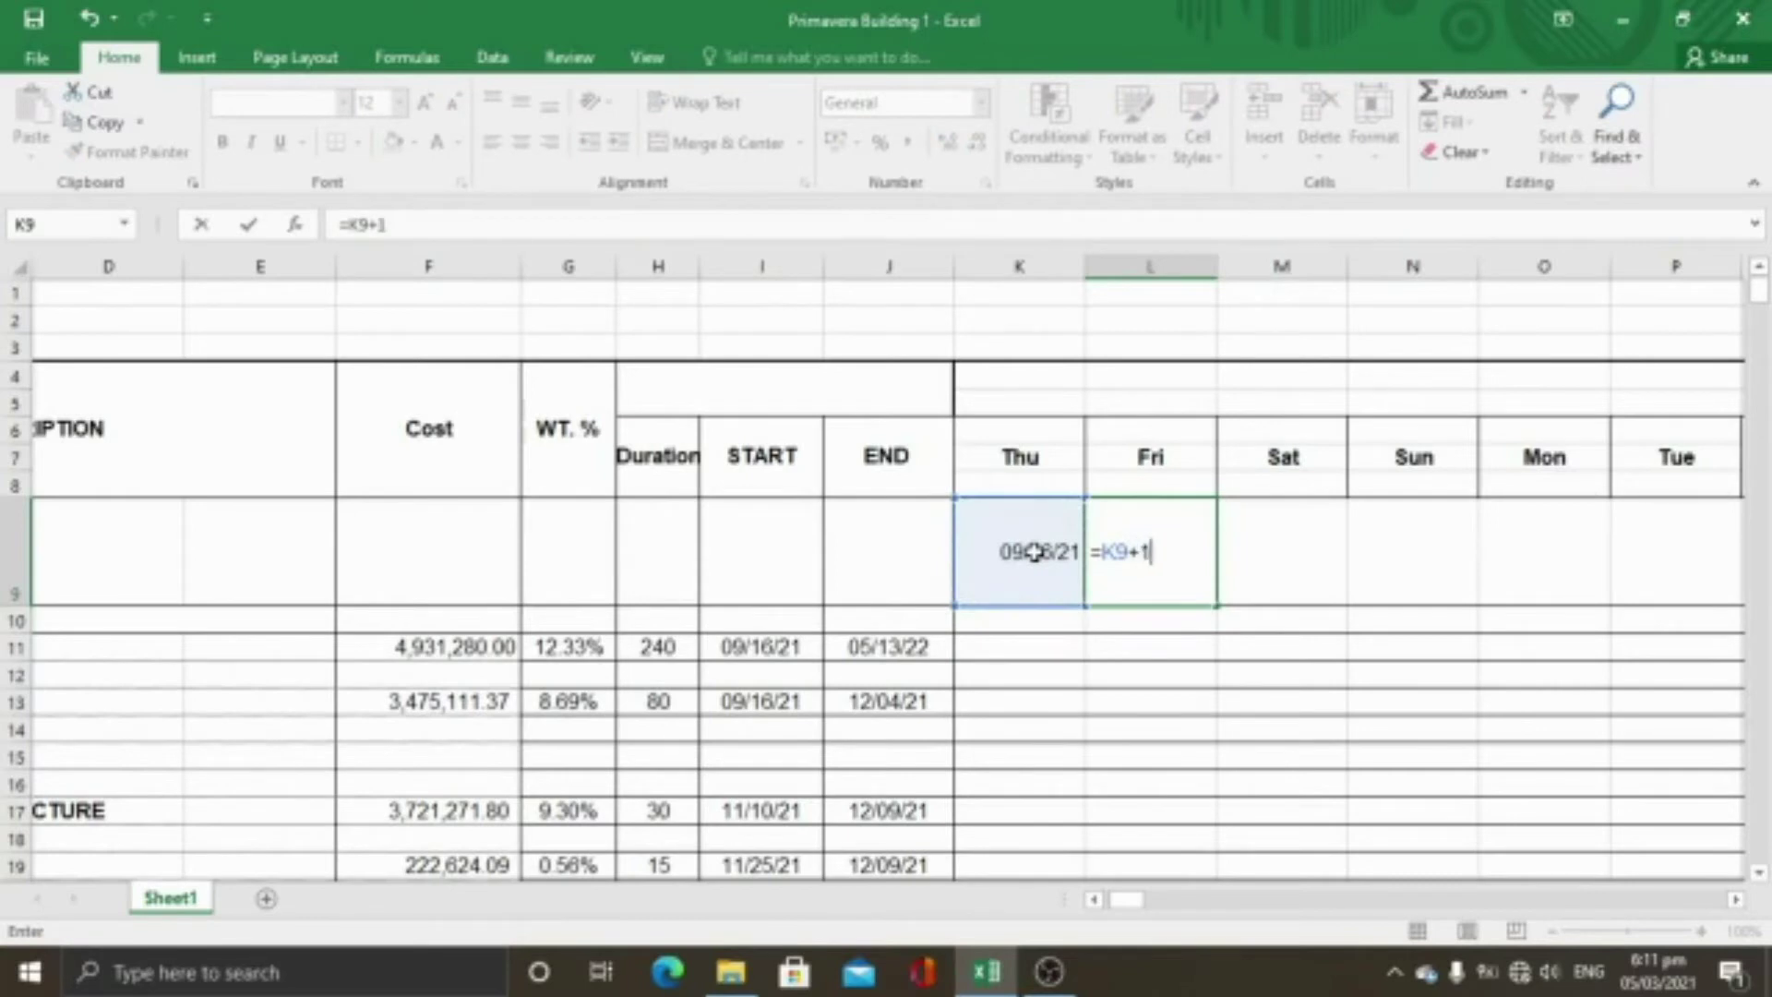
key(Return)
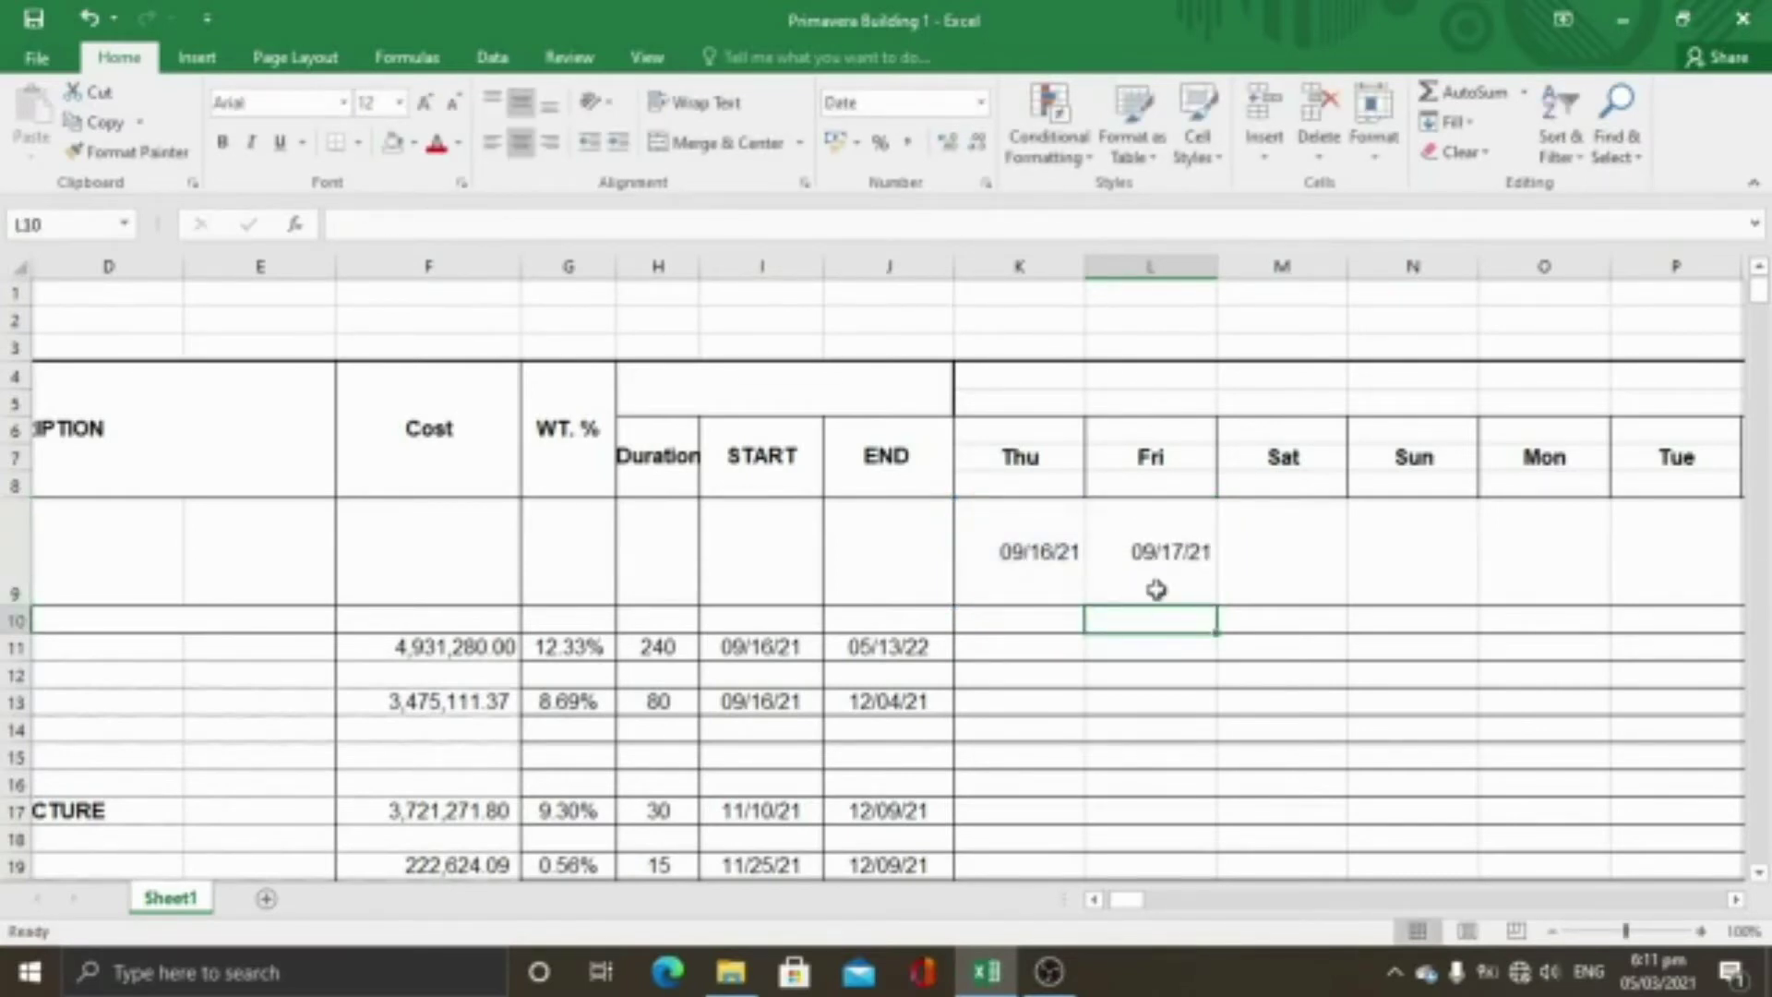
Paste the next-day formula across row 9, then undo twice back to the vertical date row
click(1144, 549)
key(ctrl+c)
scroll(1019, 551, right, 1)
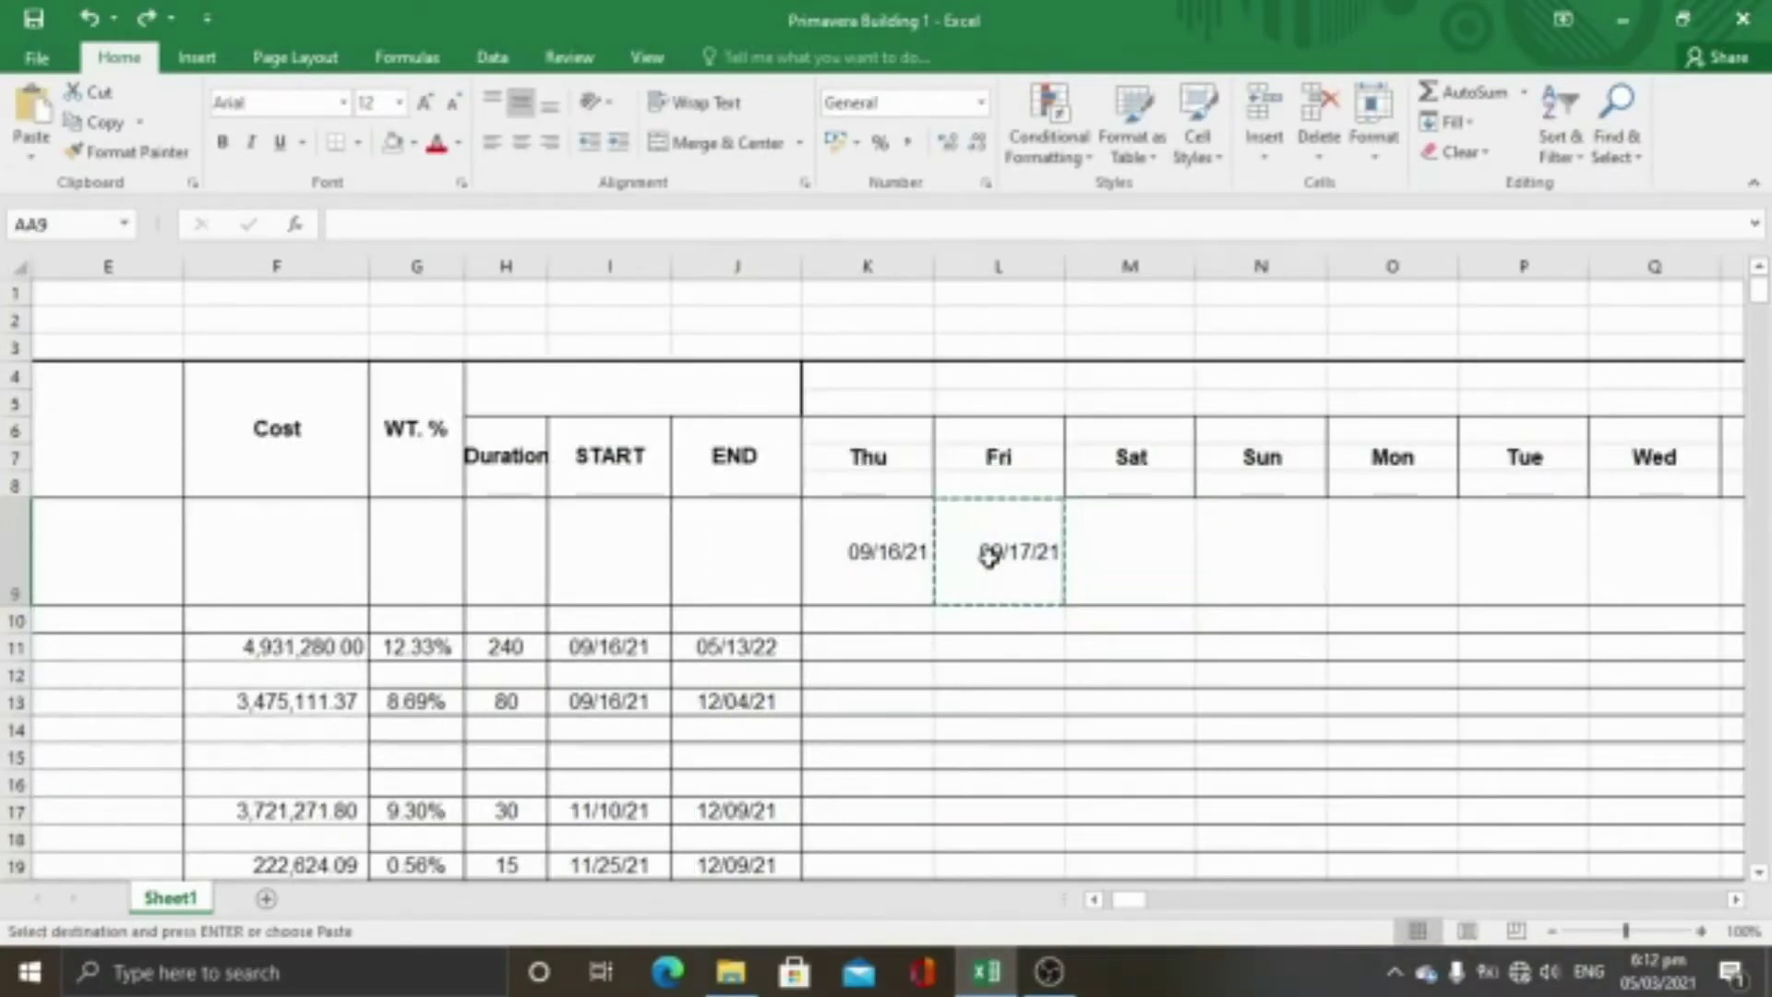
click(998, 551)
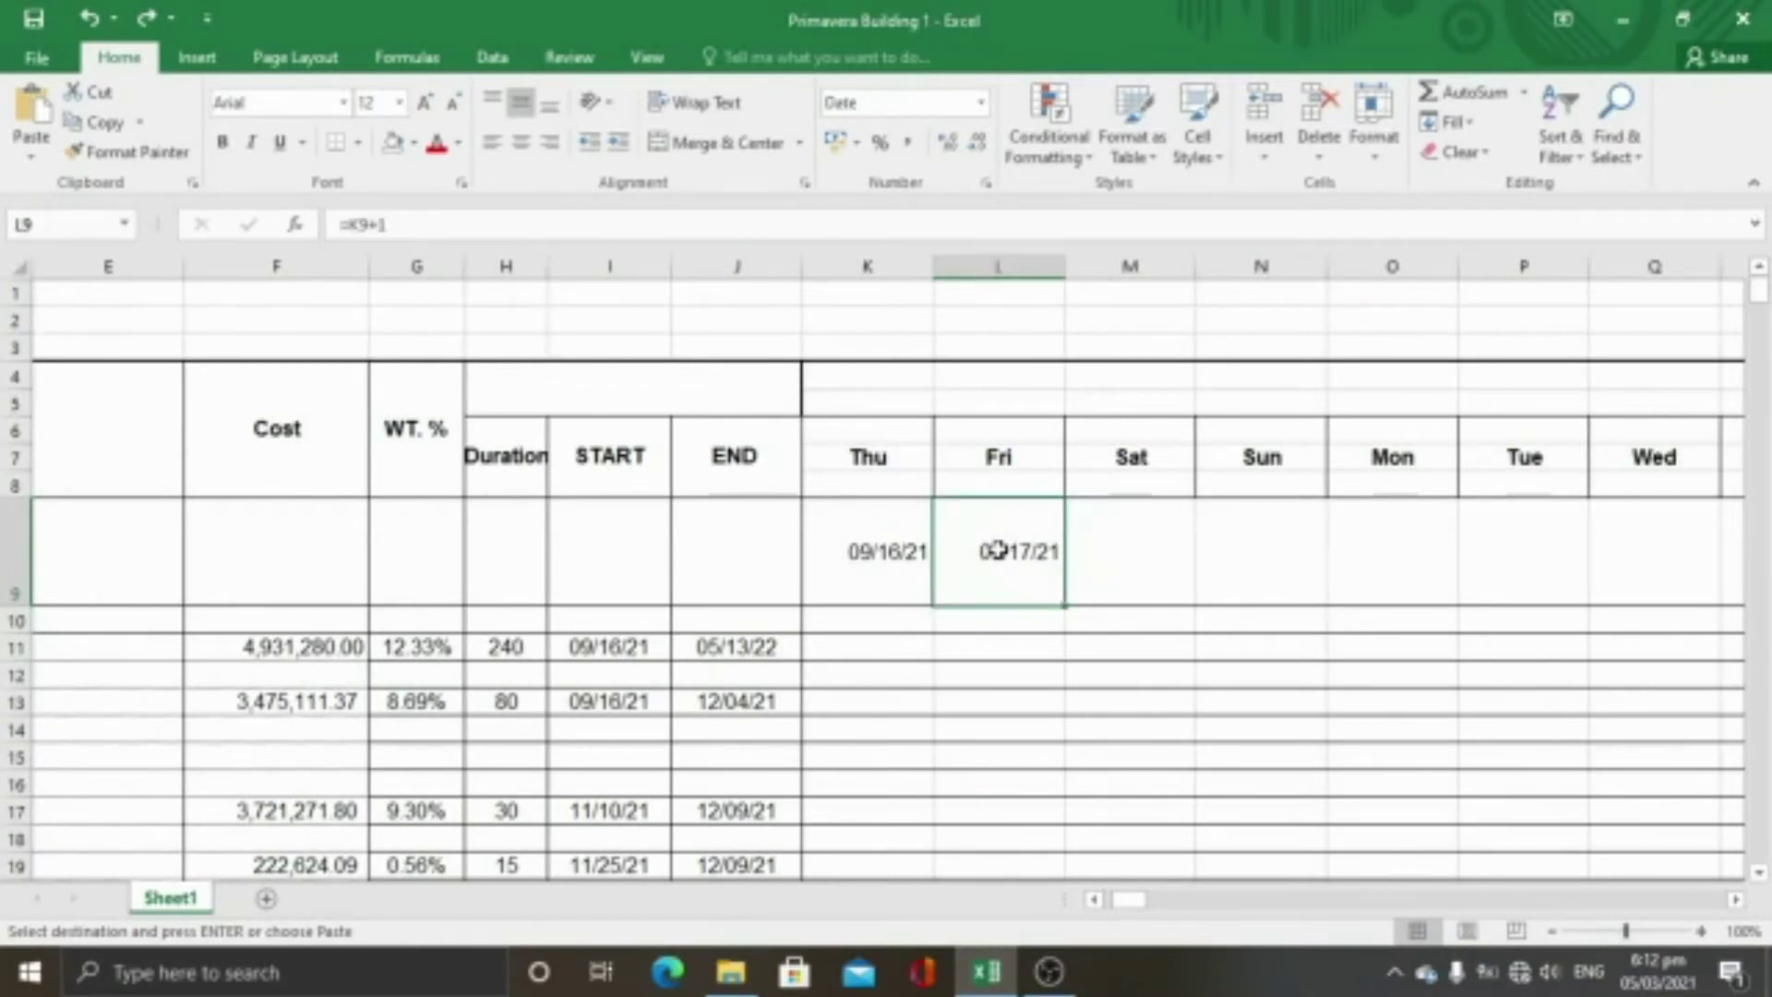
key(ctrl+c)
drag(1092, 554, 1745, 558)
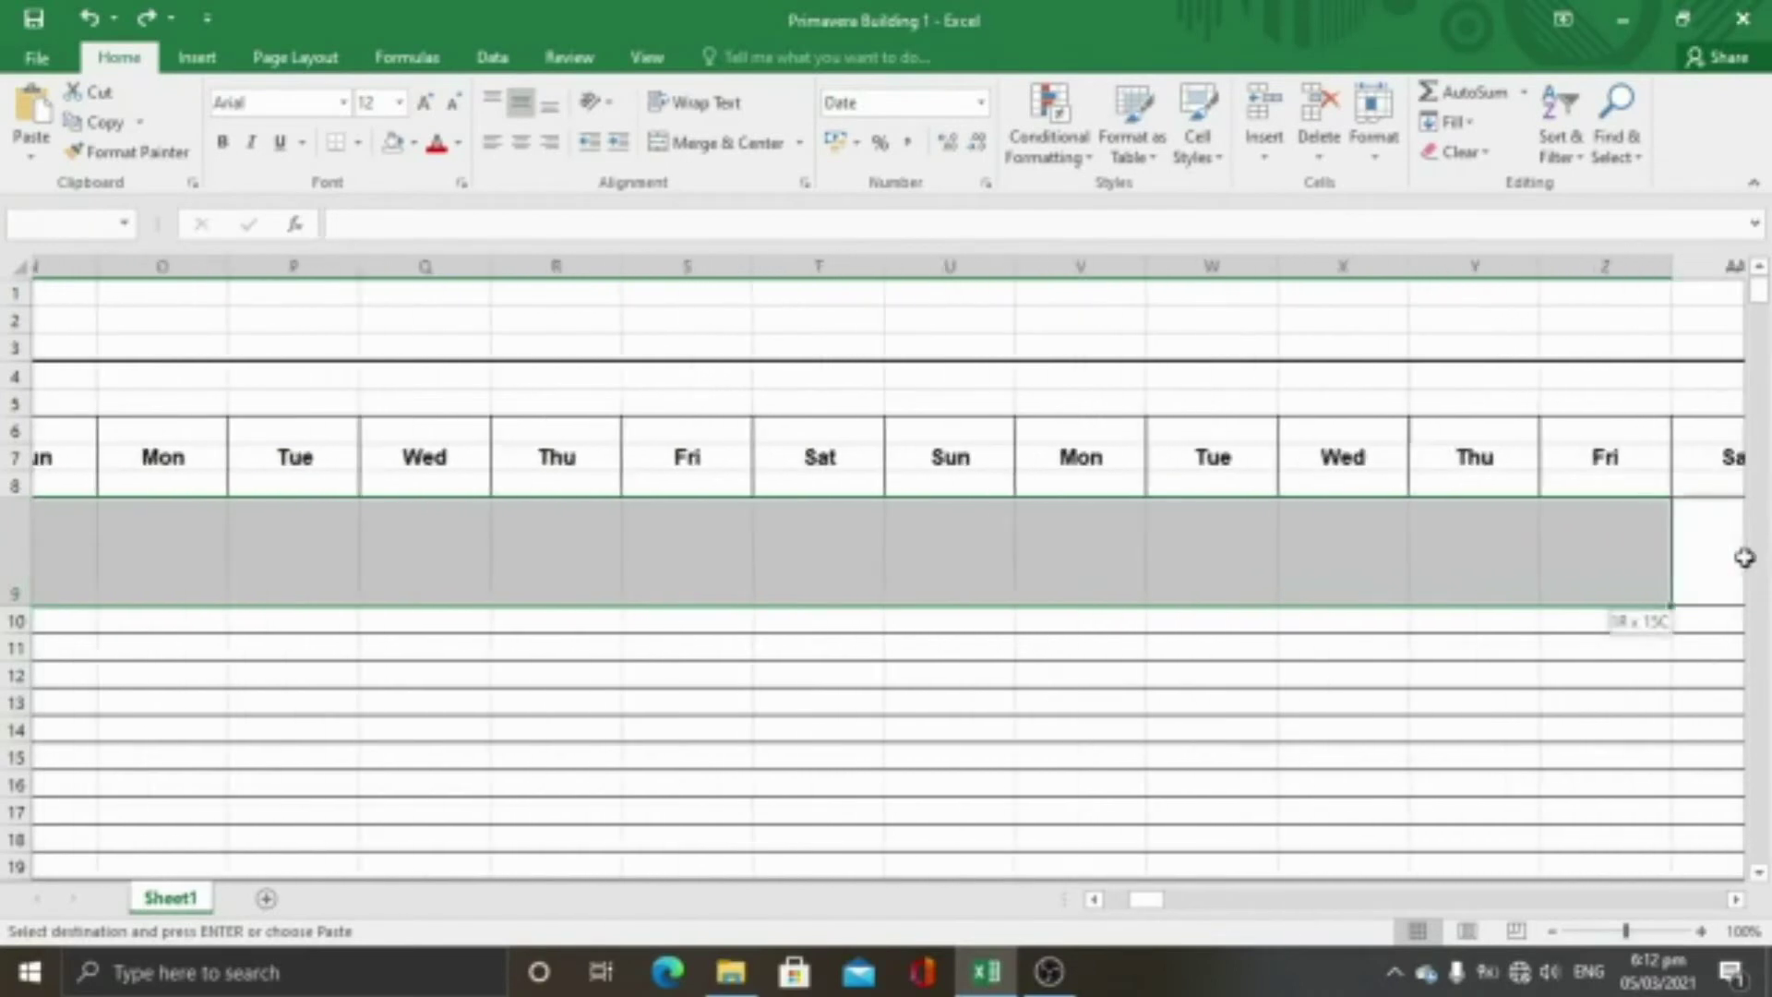
key(ctrl+v)
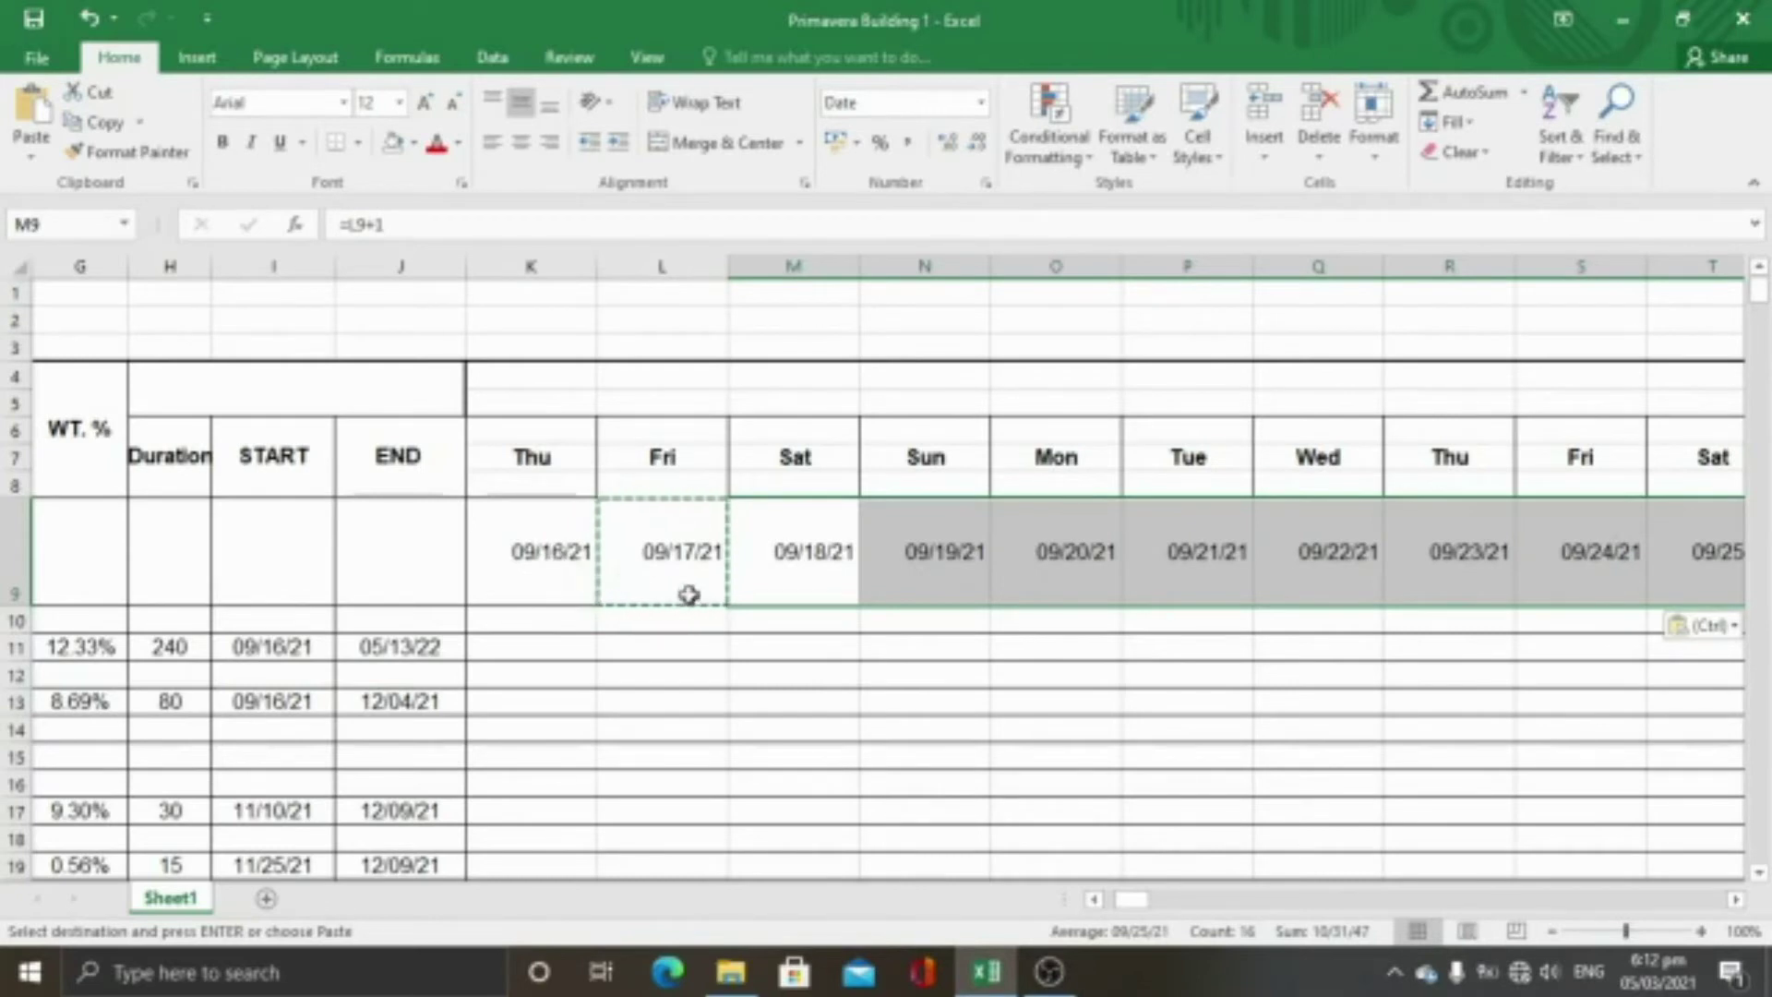
key(Escape)
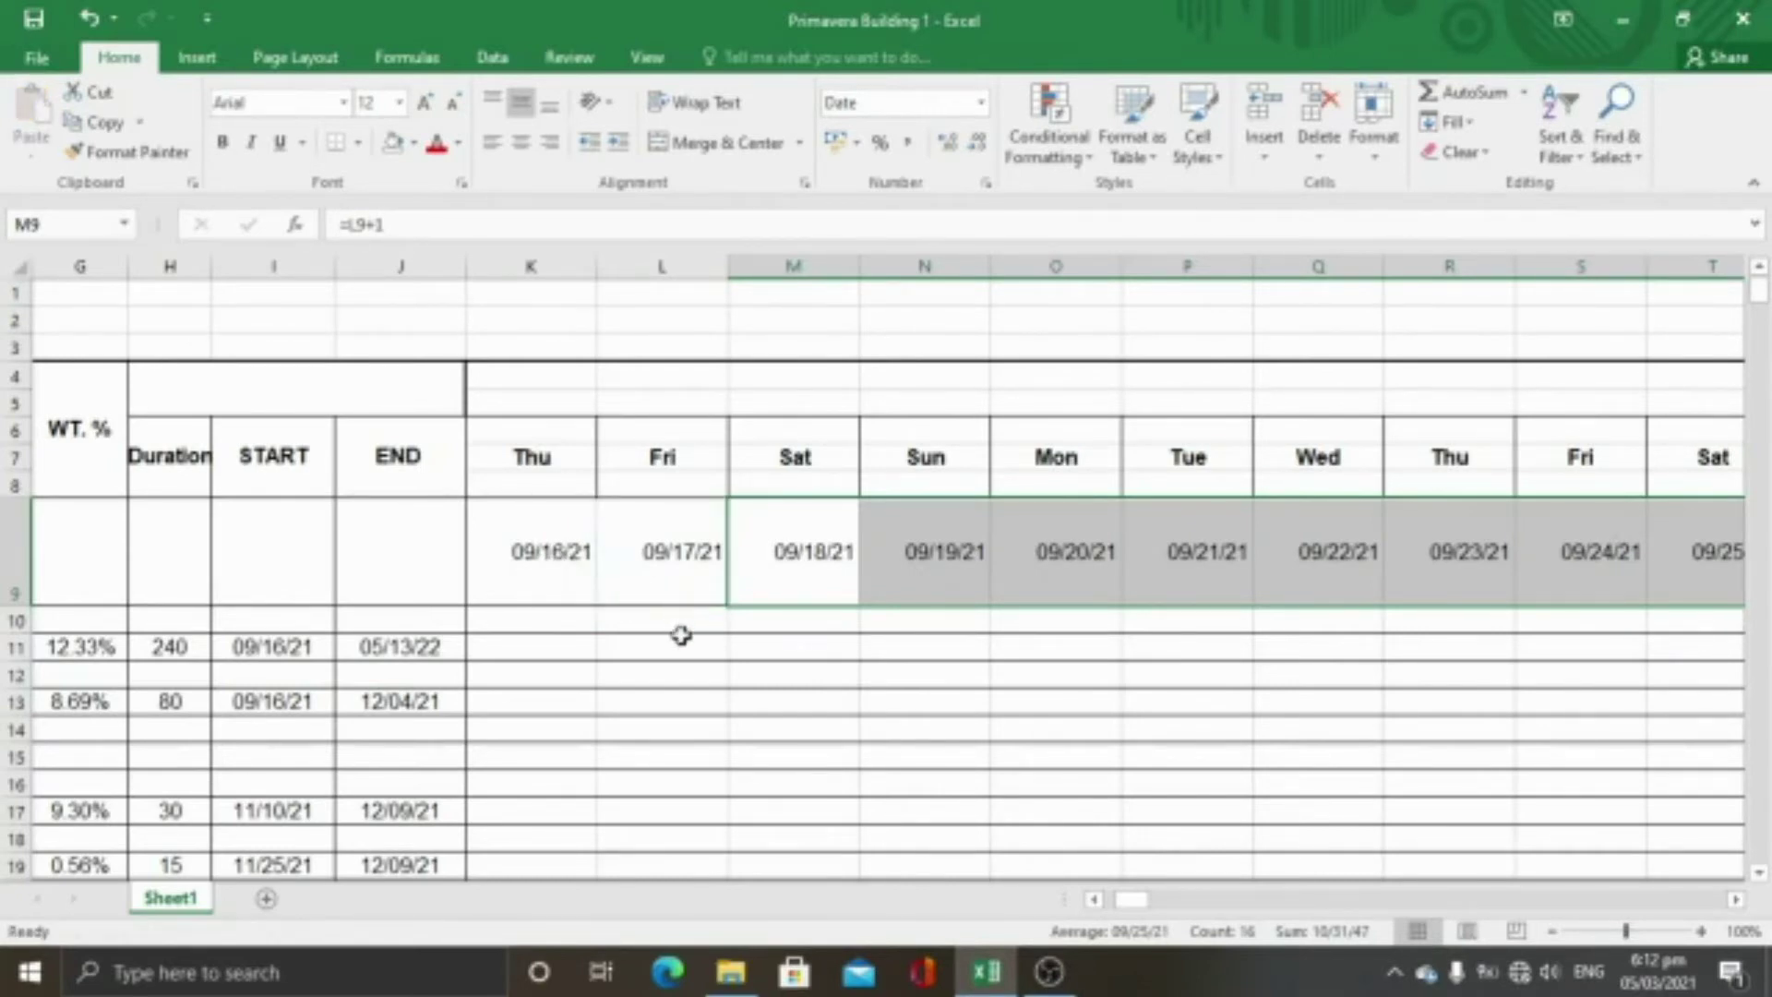
key(ctrl+z)
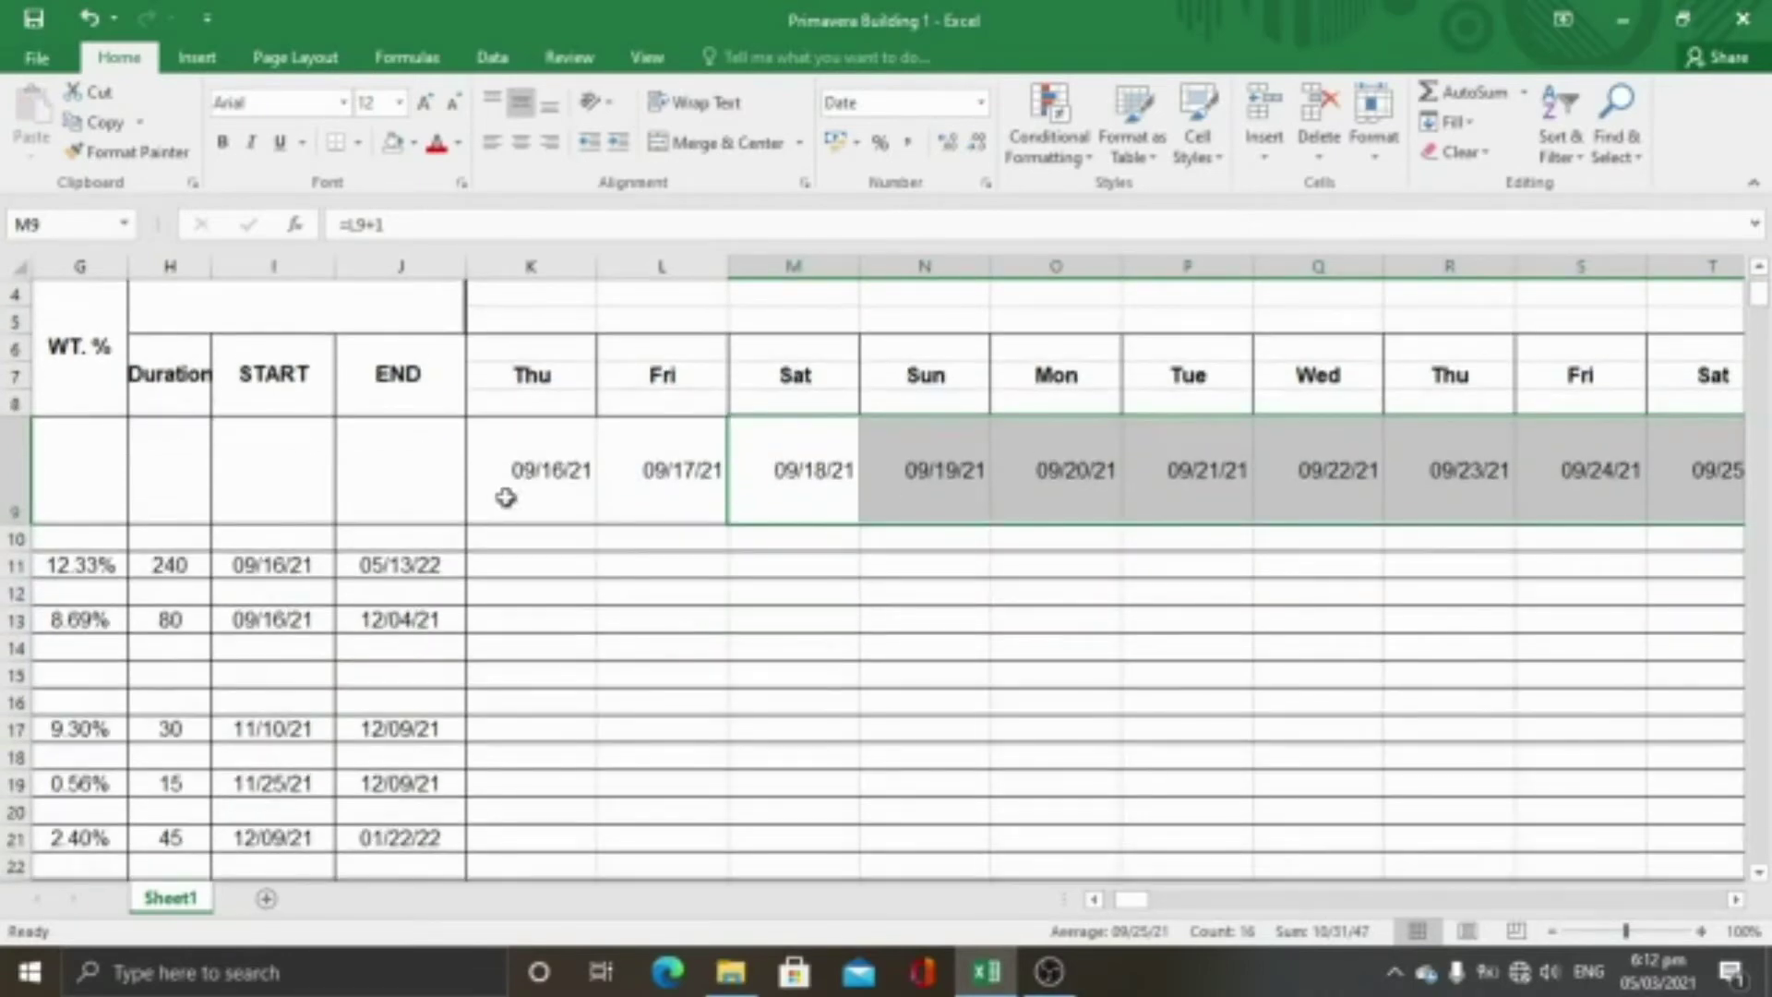
key(ctrl+z)
key(ctrl+z)
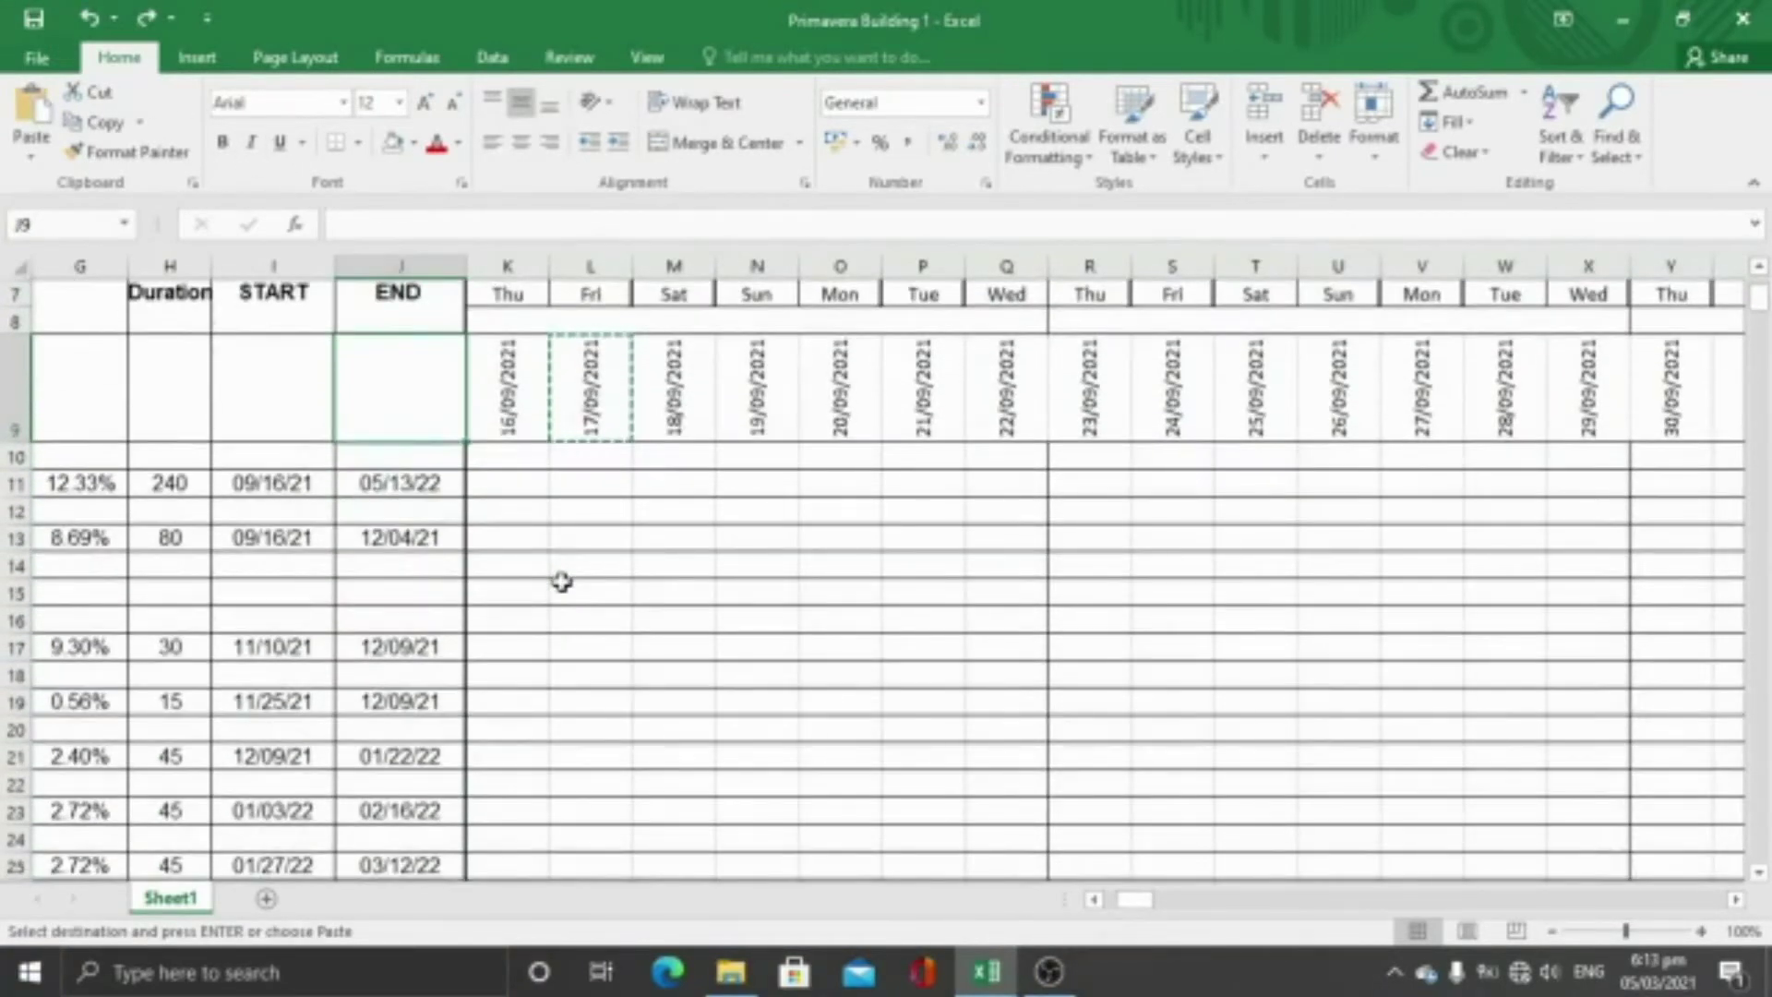
scroll(629, 677, down, 1)
click(1094, 899)
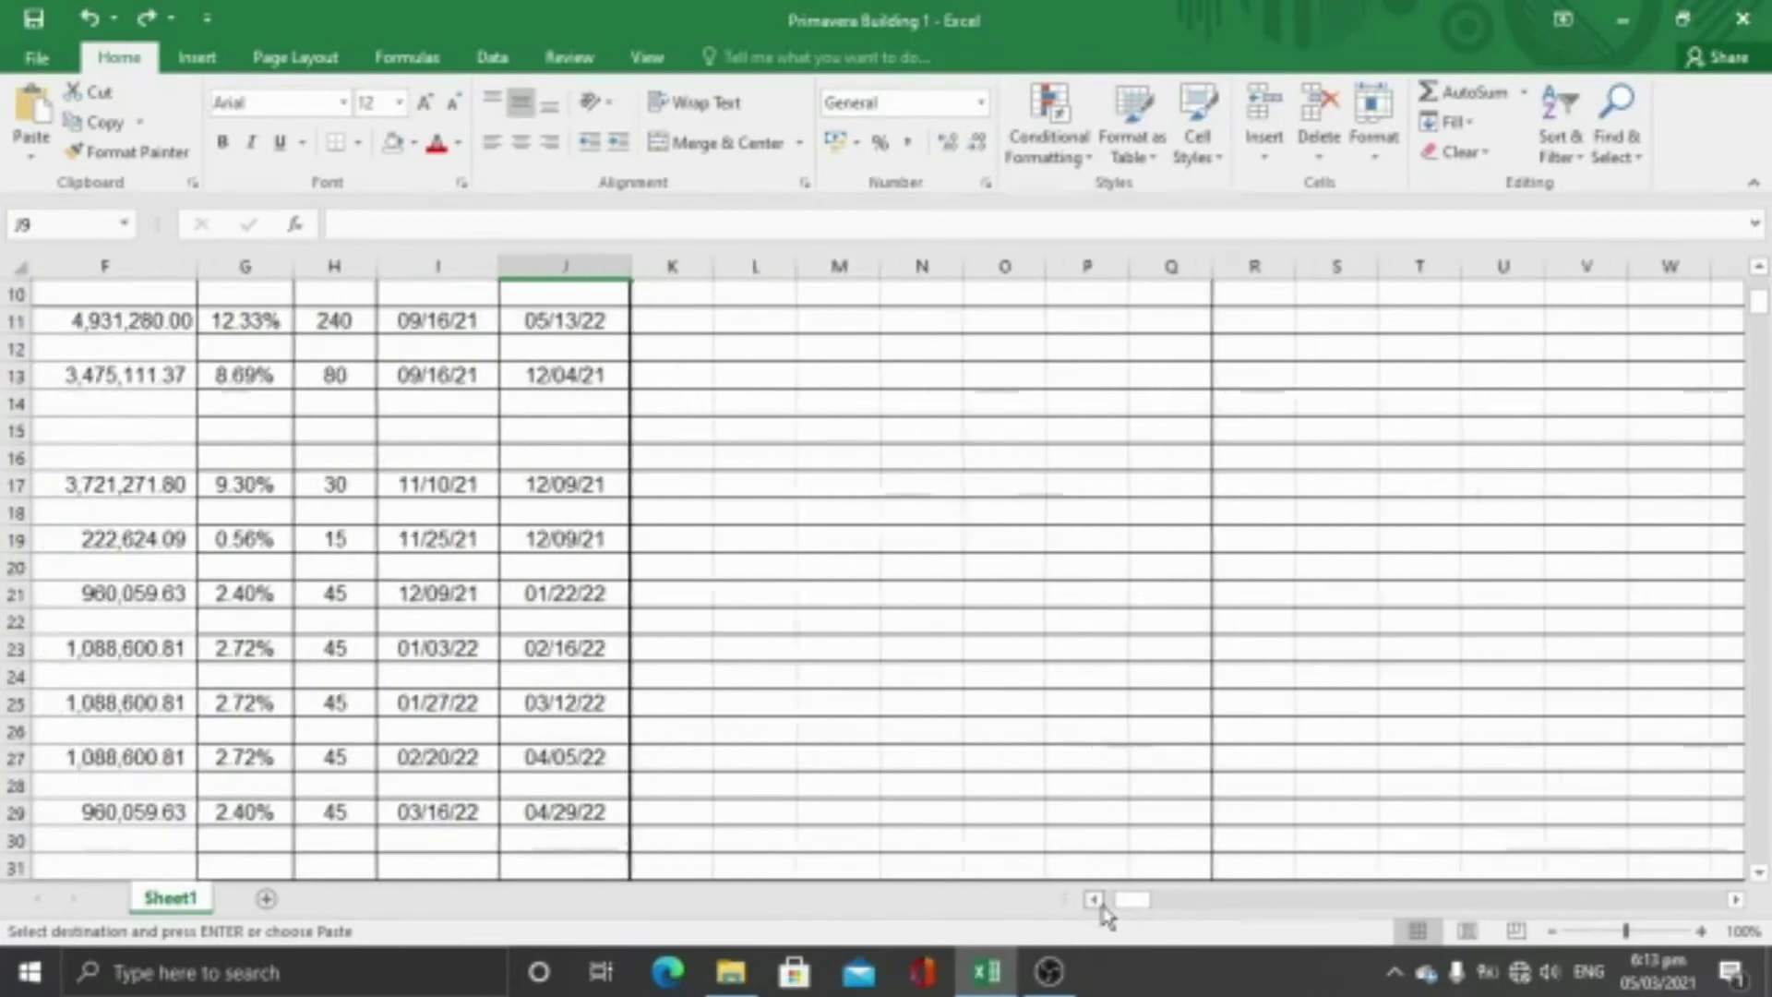
scroll(696, 645, up, 3)
click(692, 646)
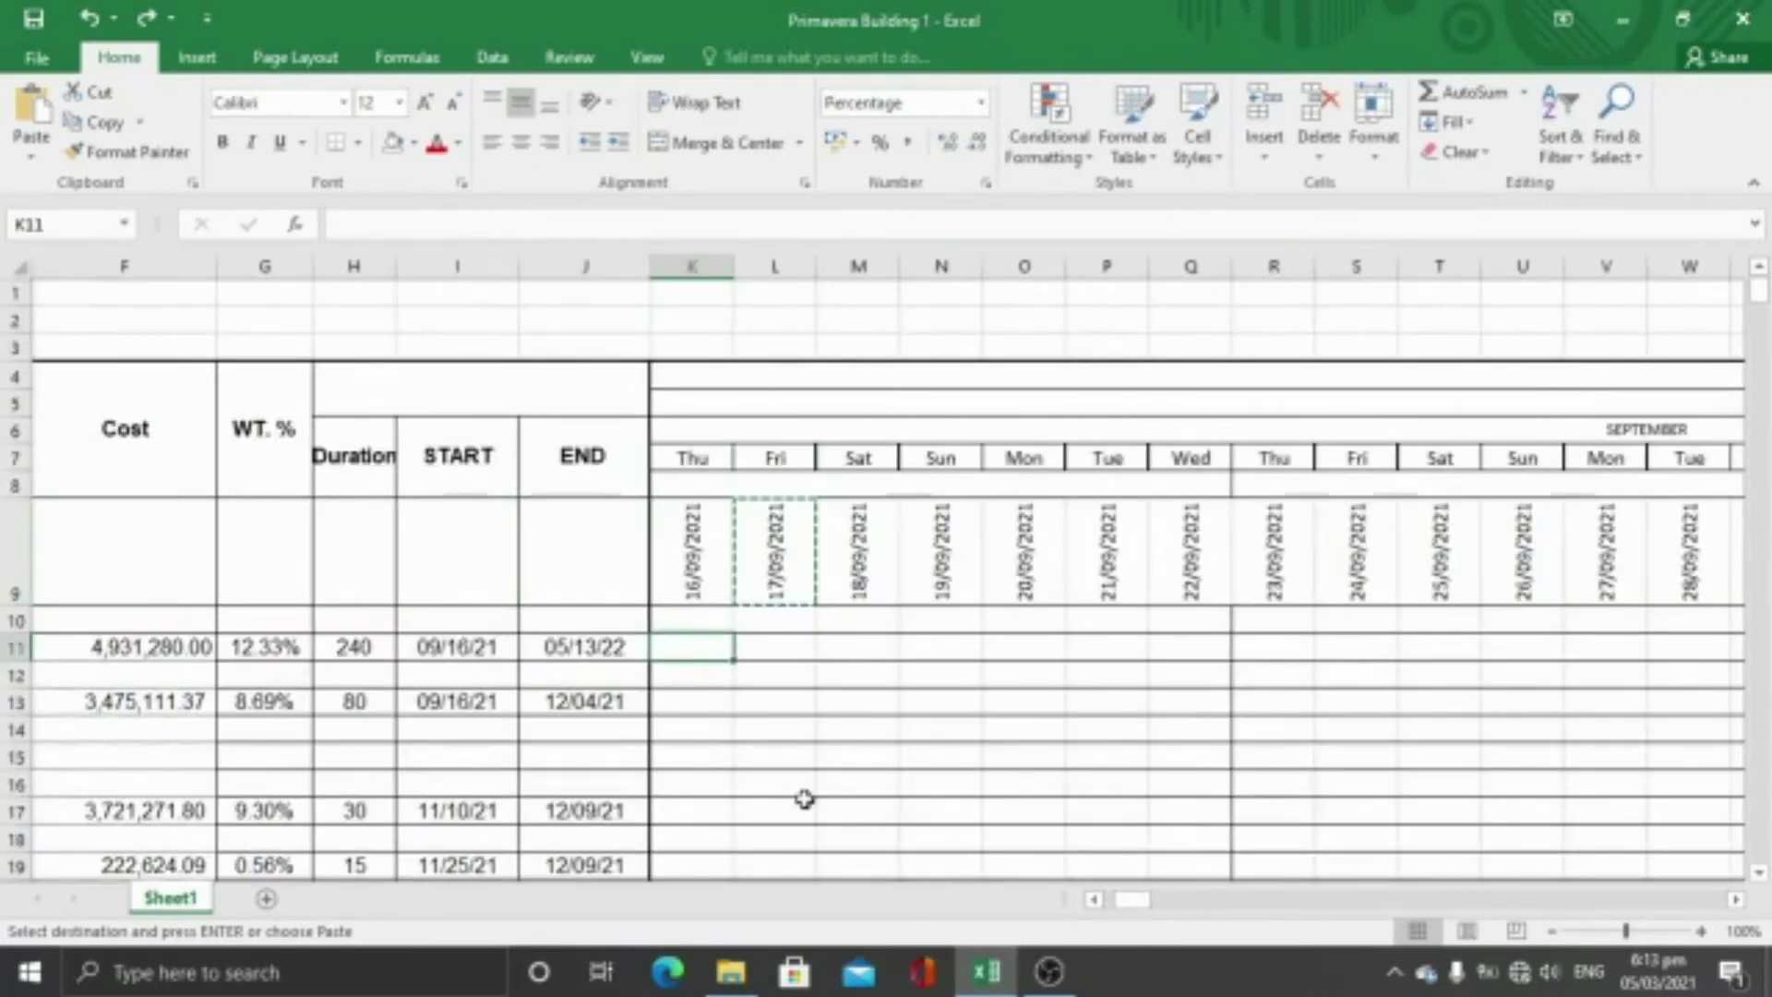
Start the K11 formula =IF(AND(K9>=I11,K9<=J11), testing whether the day falls within the task dates
text(=)
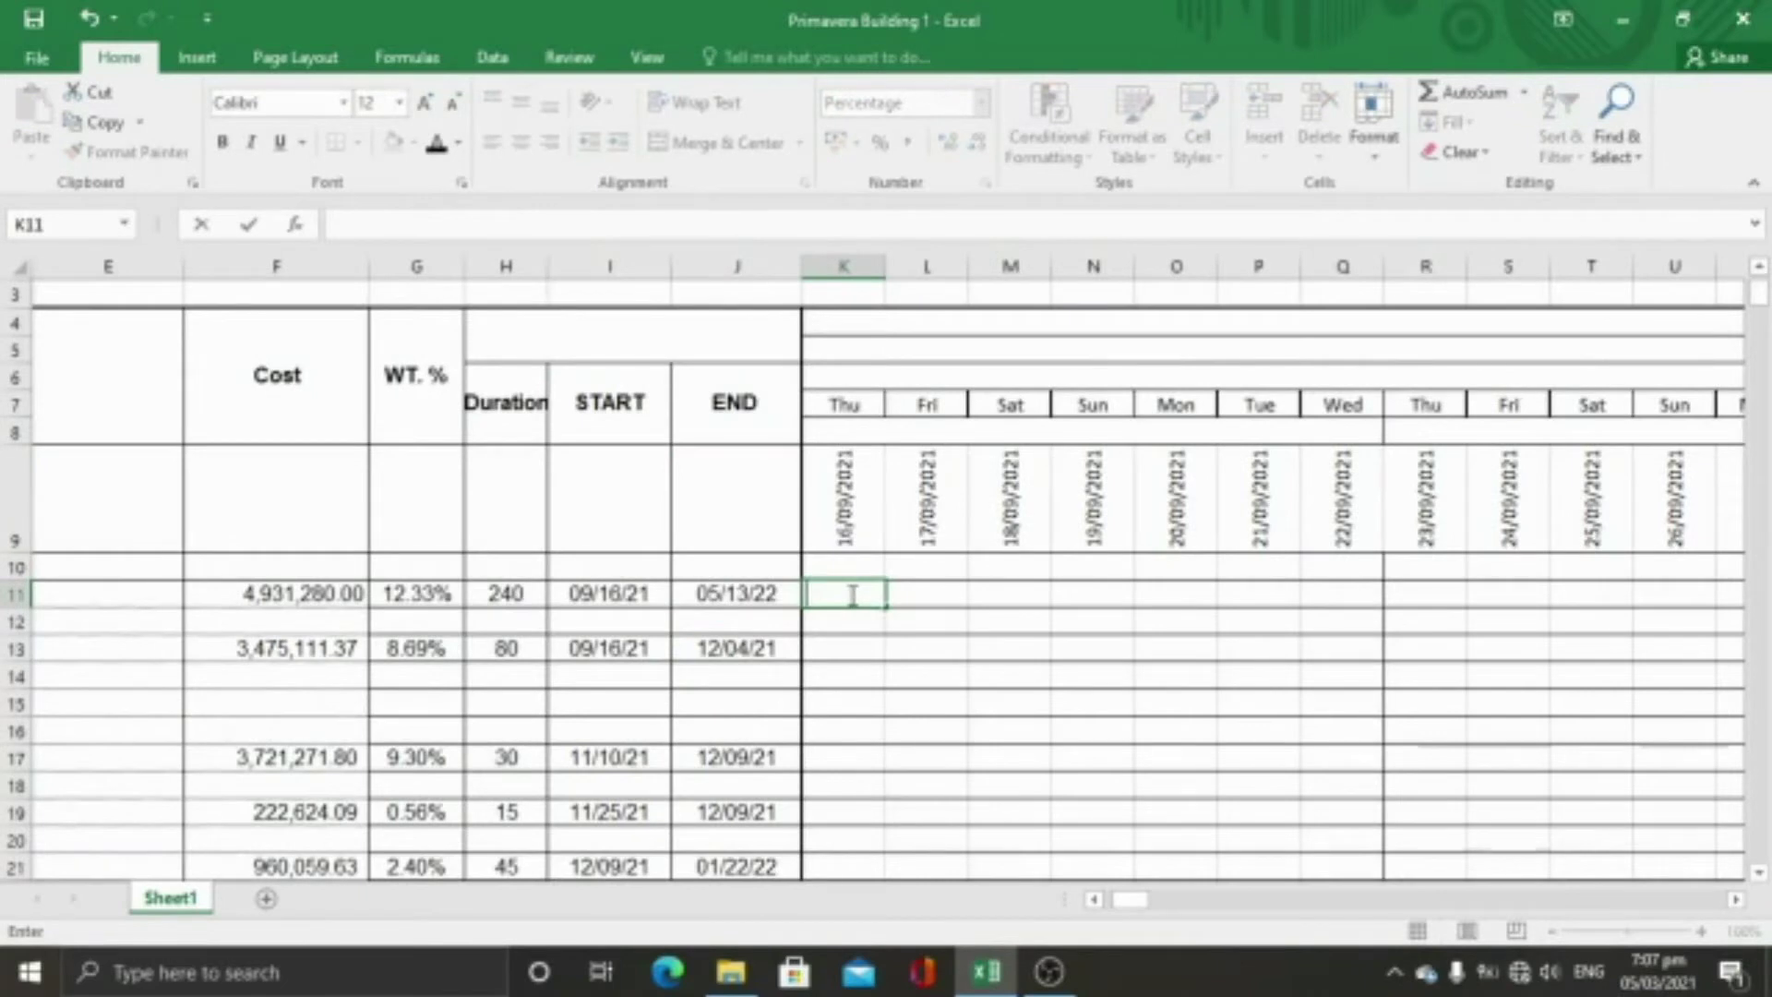
text(=)
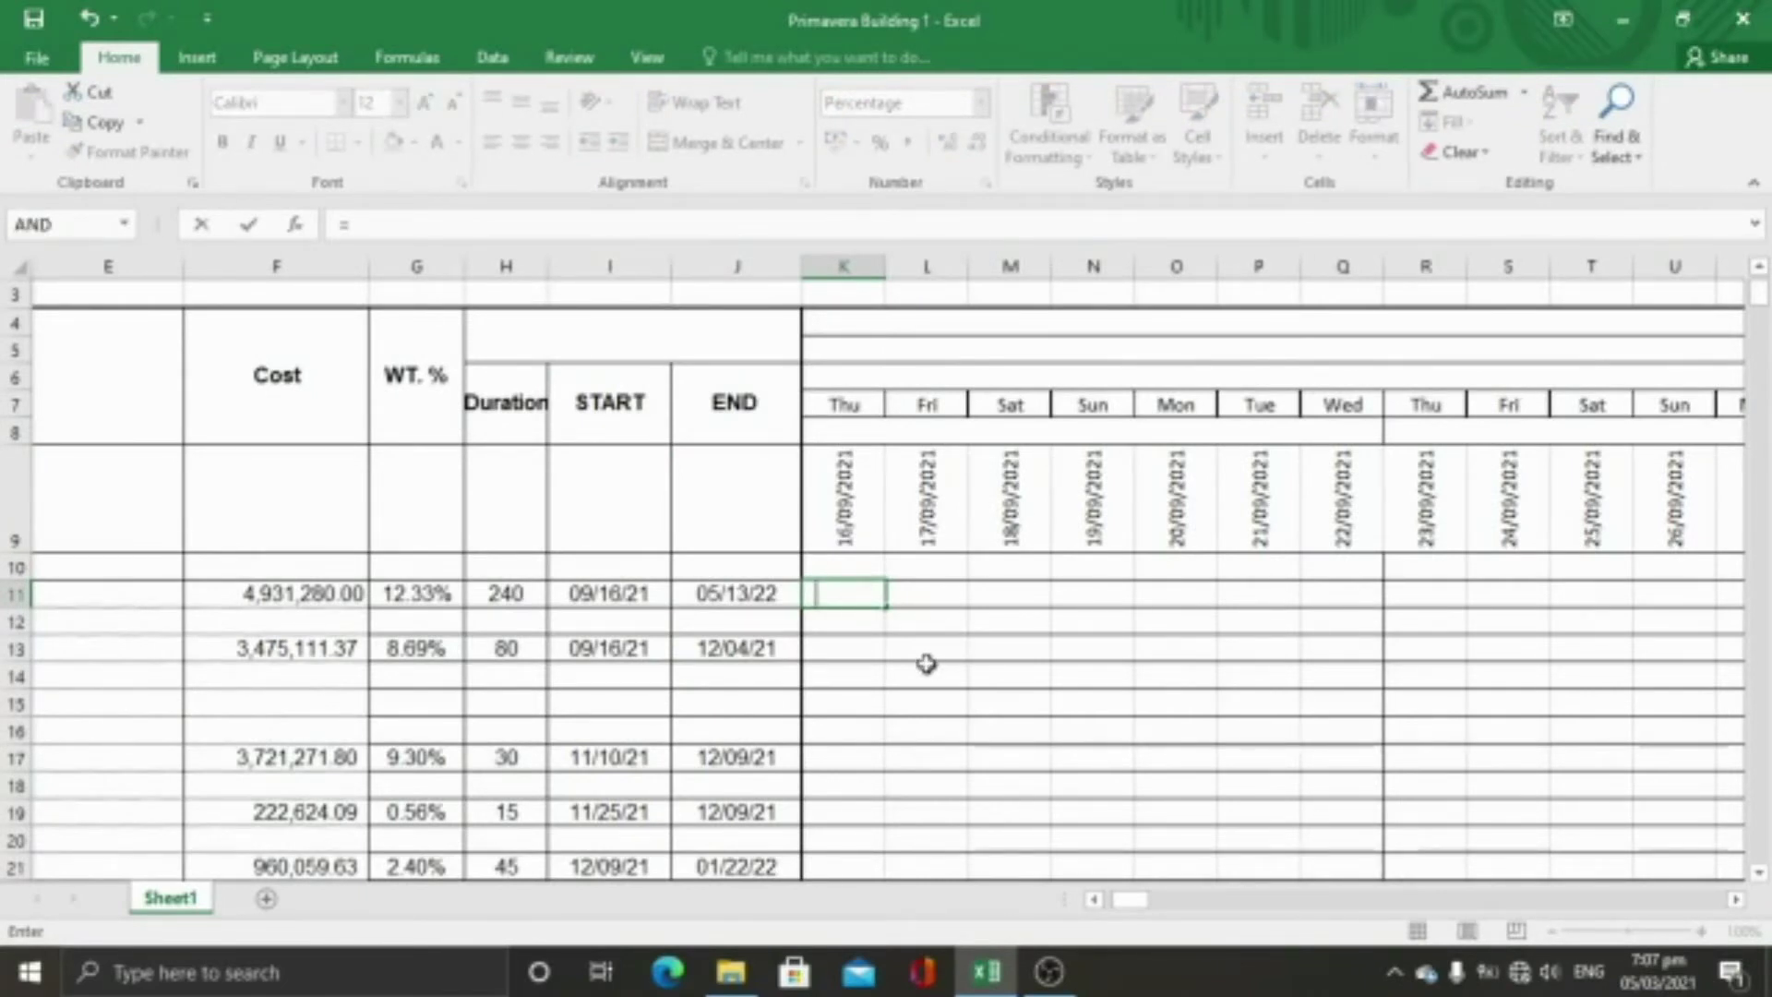
text(if)
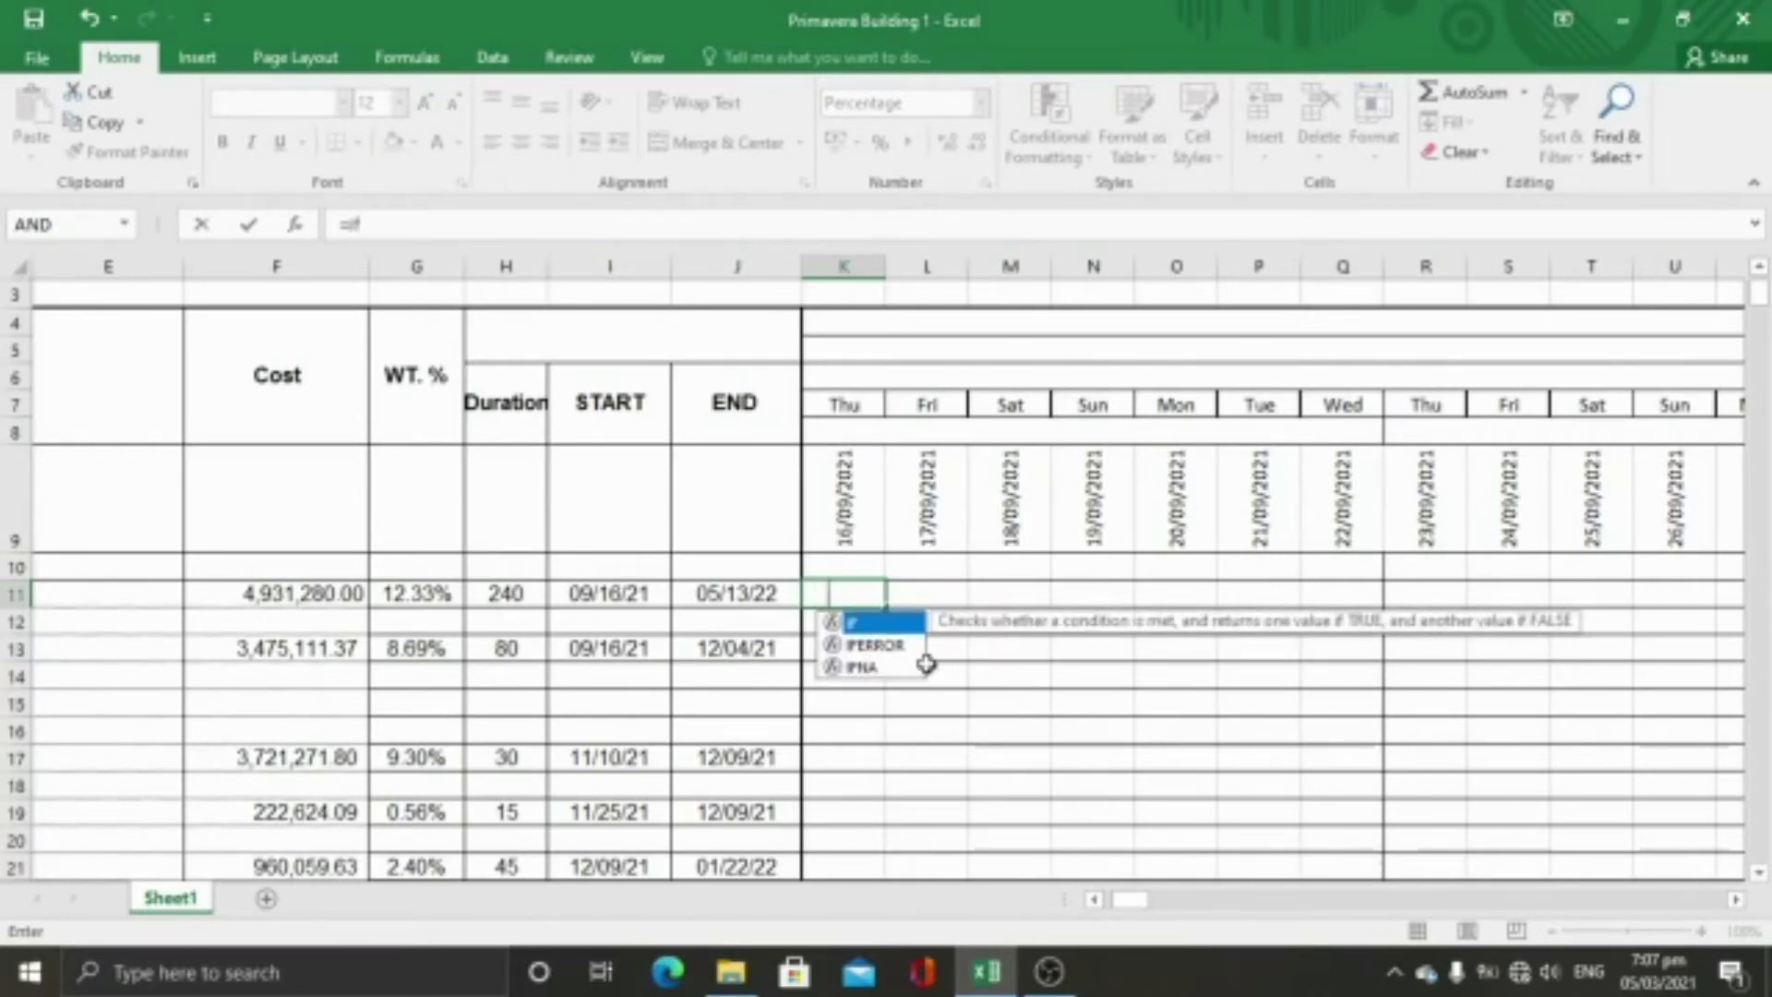
text(()
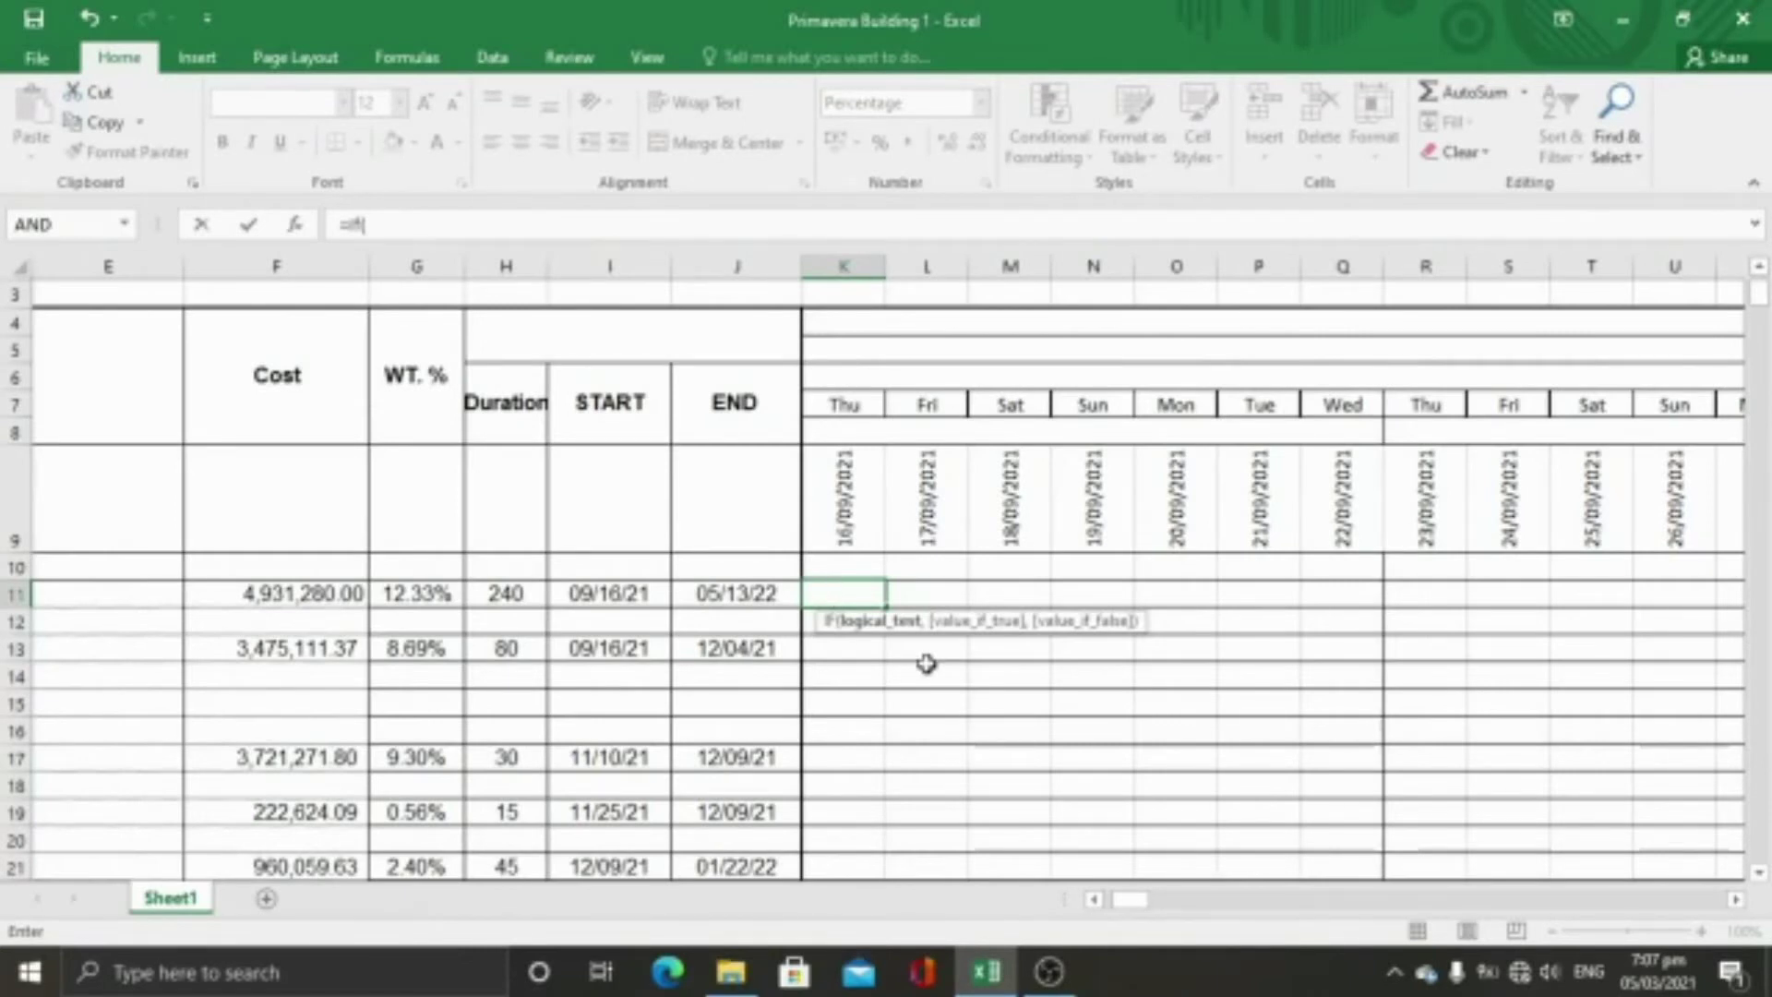
text(and)
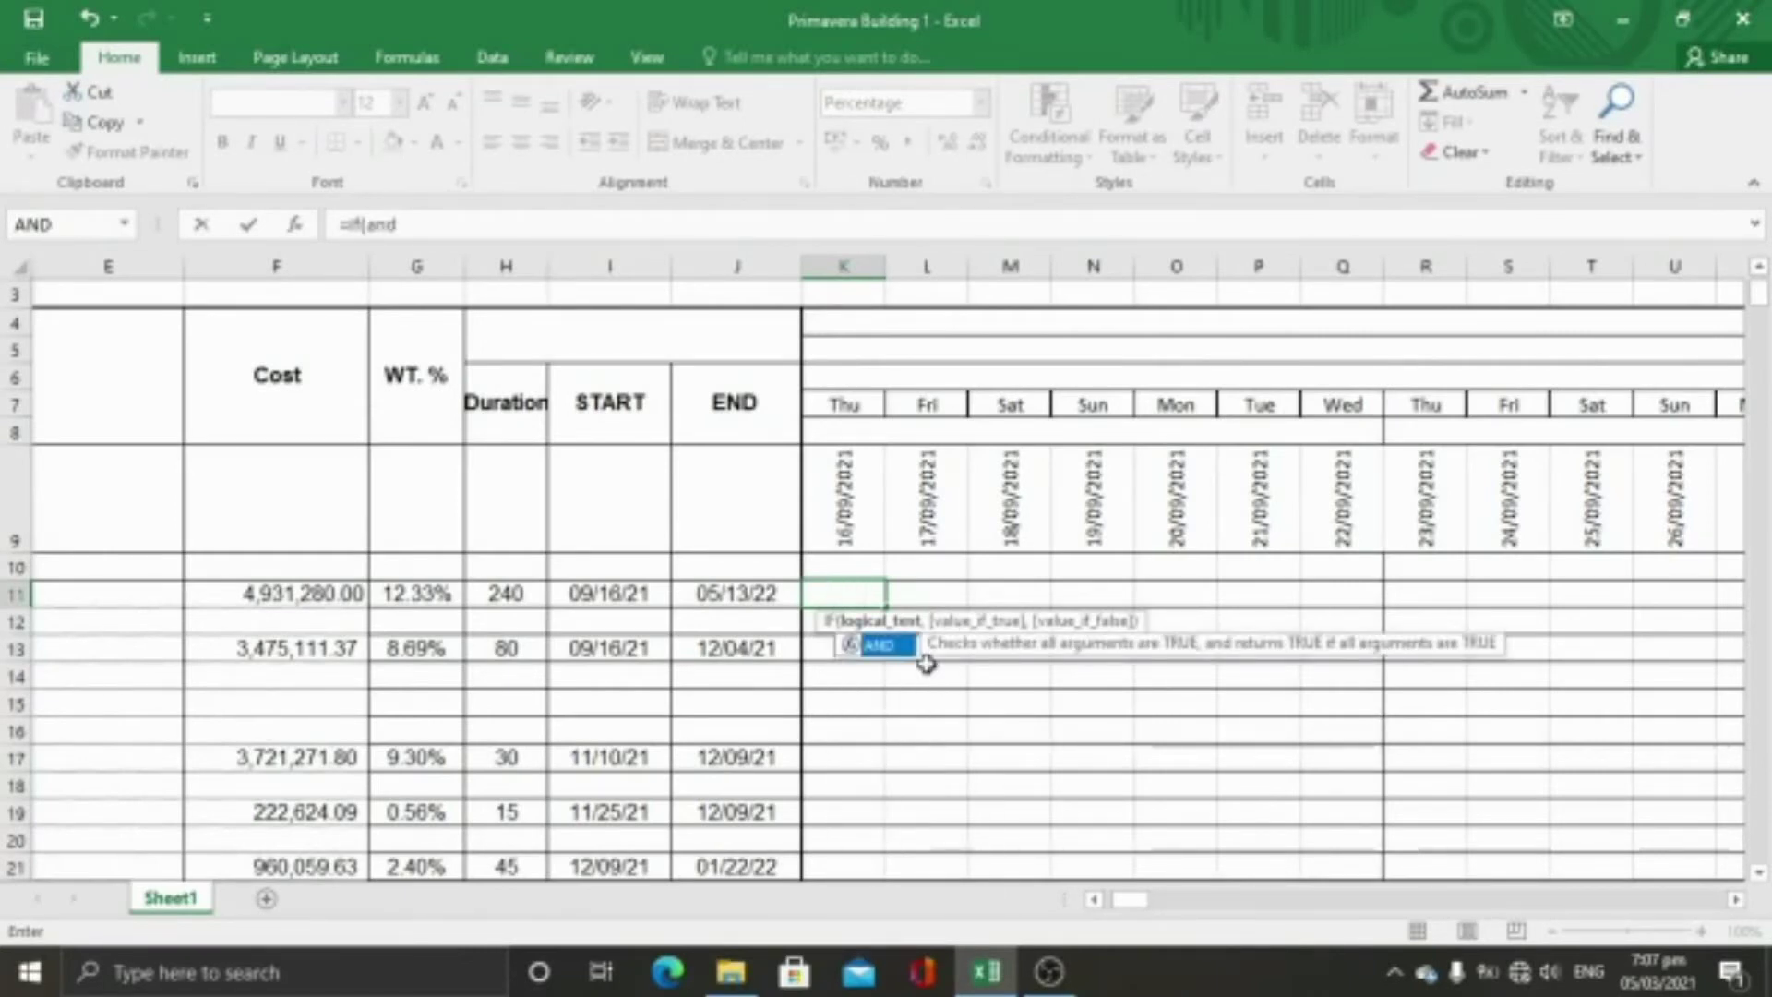
text(()
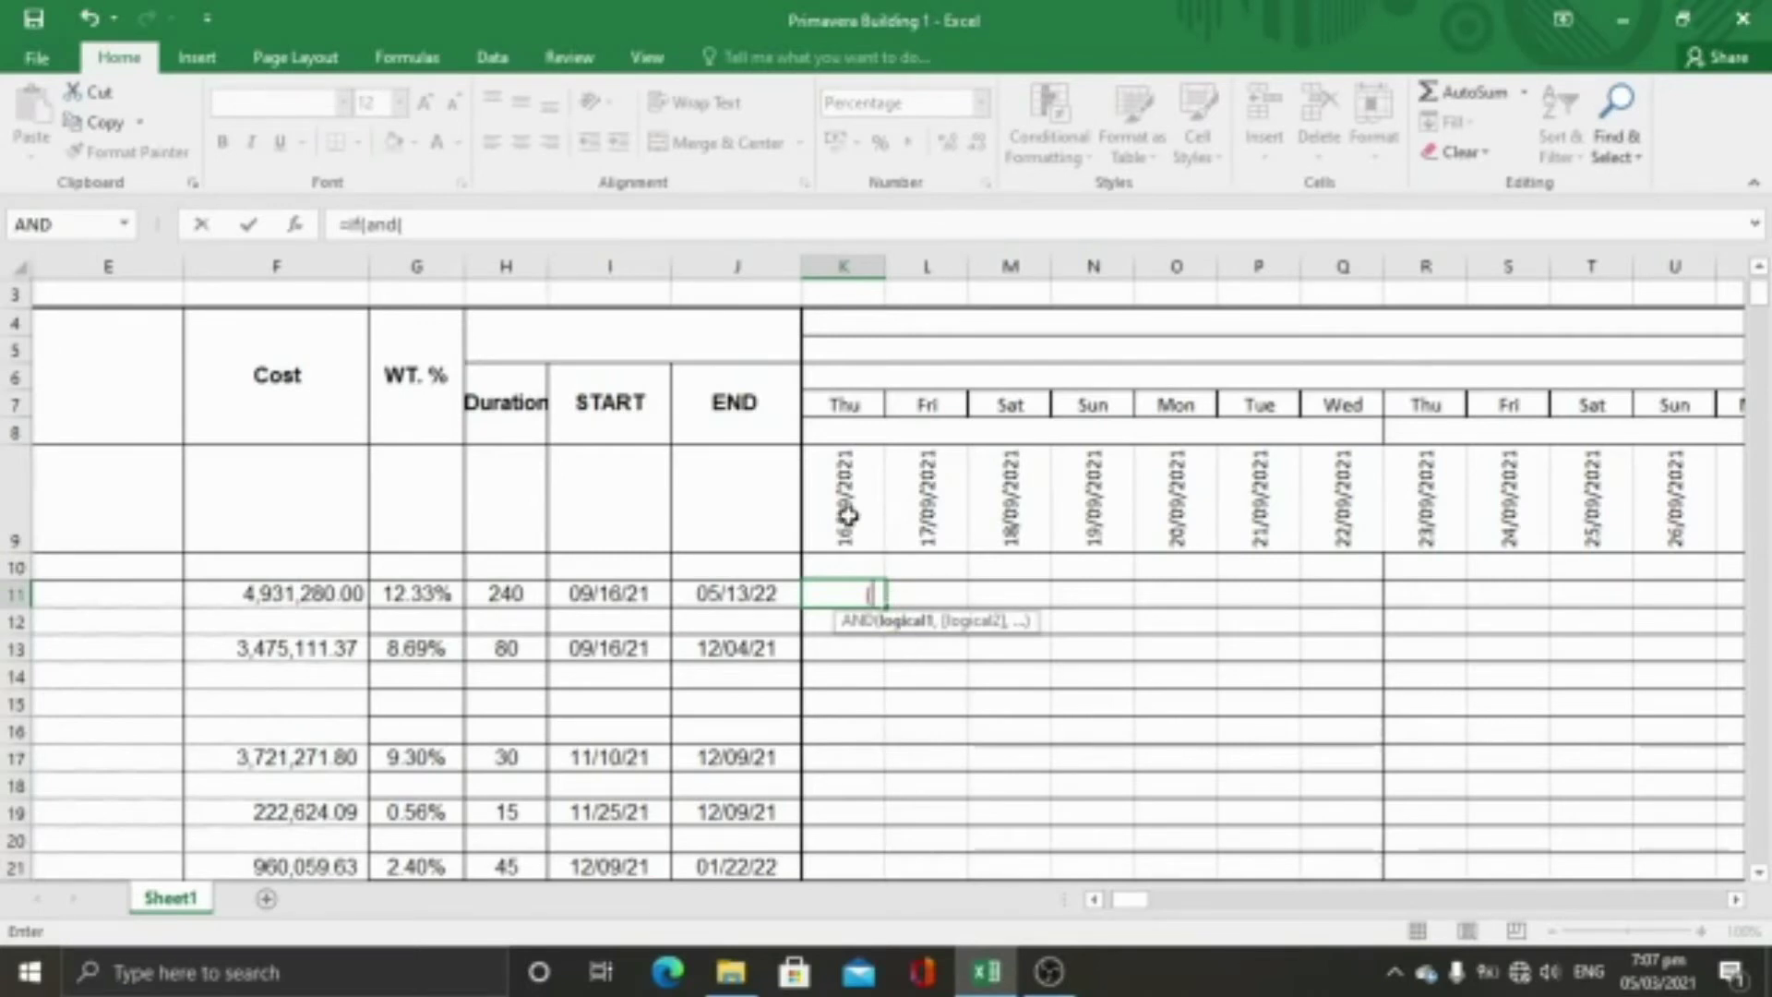
click(847, 515)
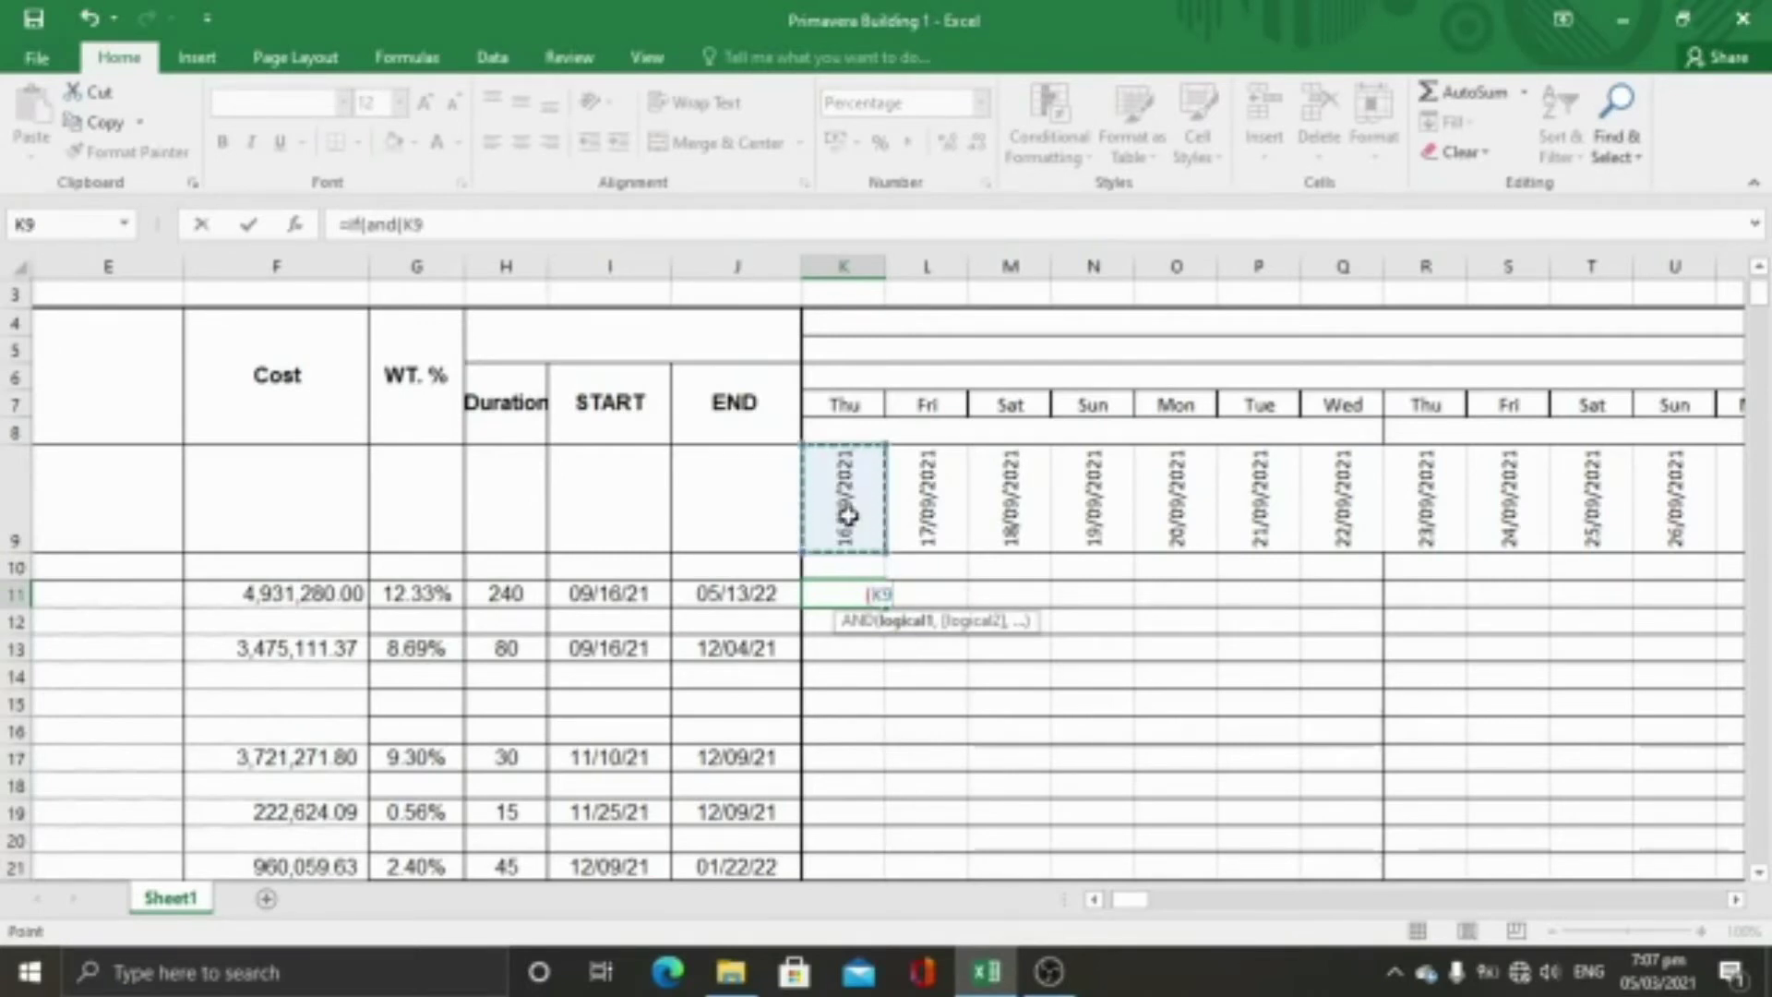
text(>=)
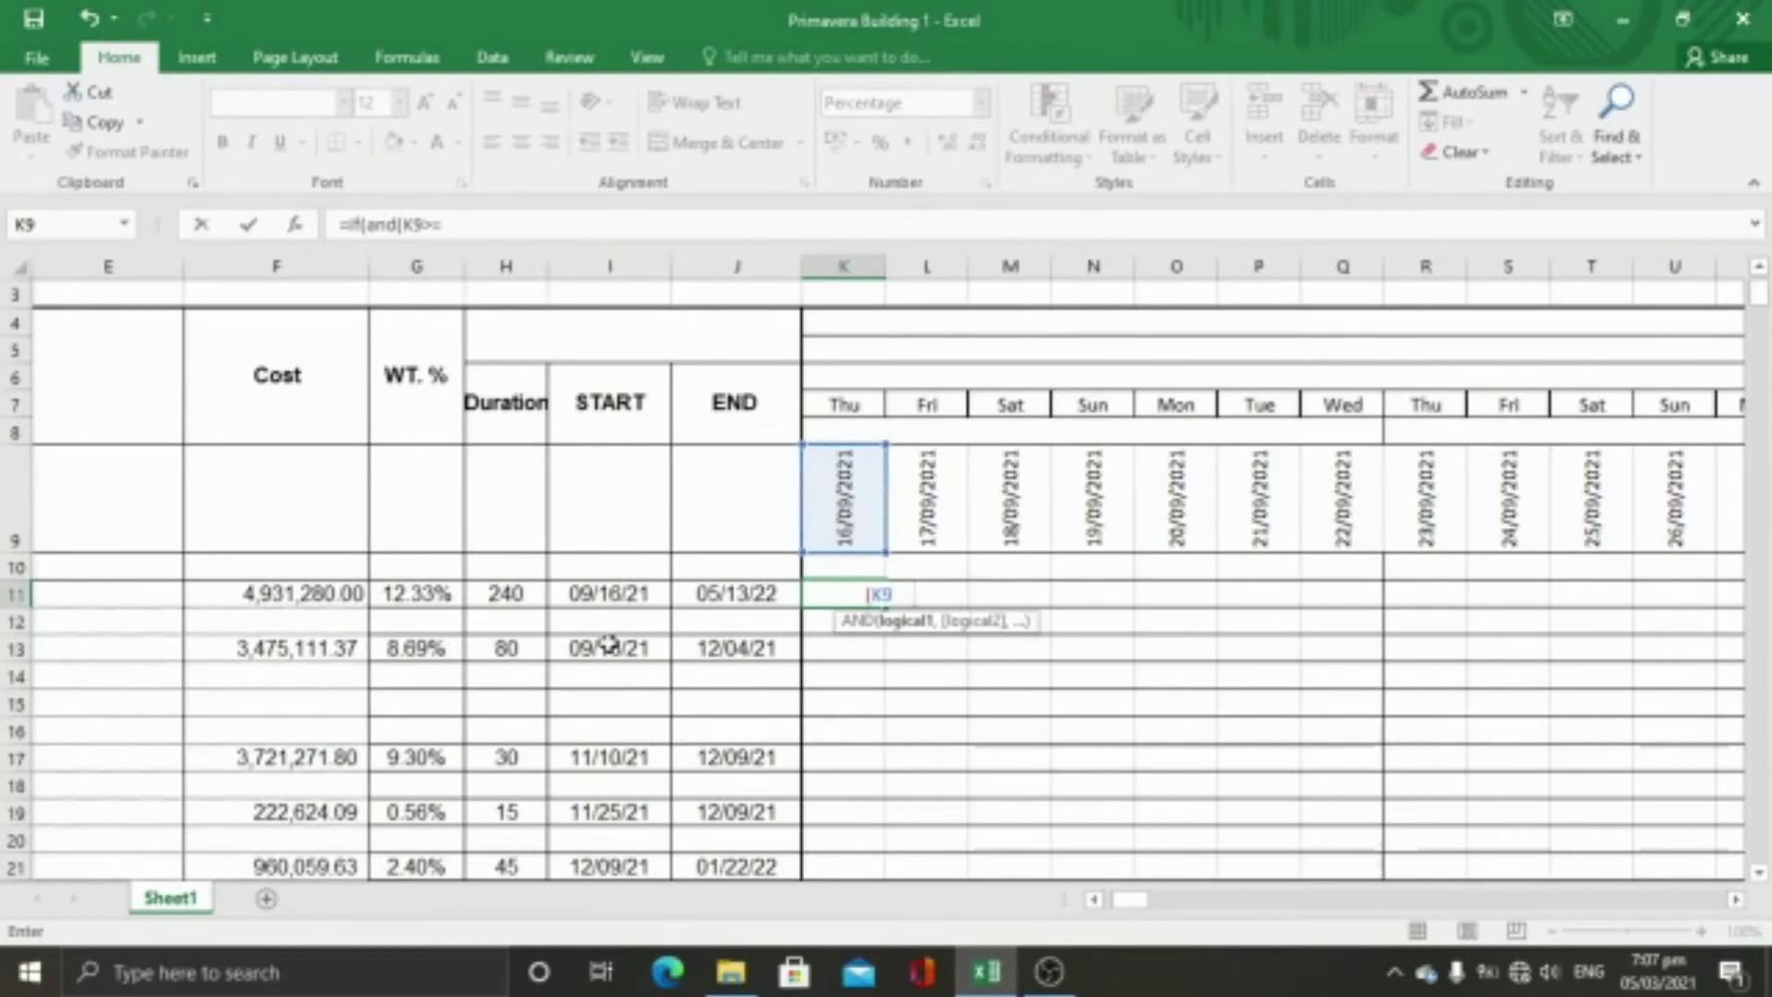
click(598, 592)
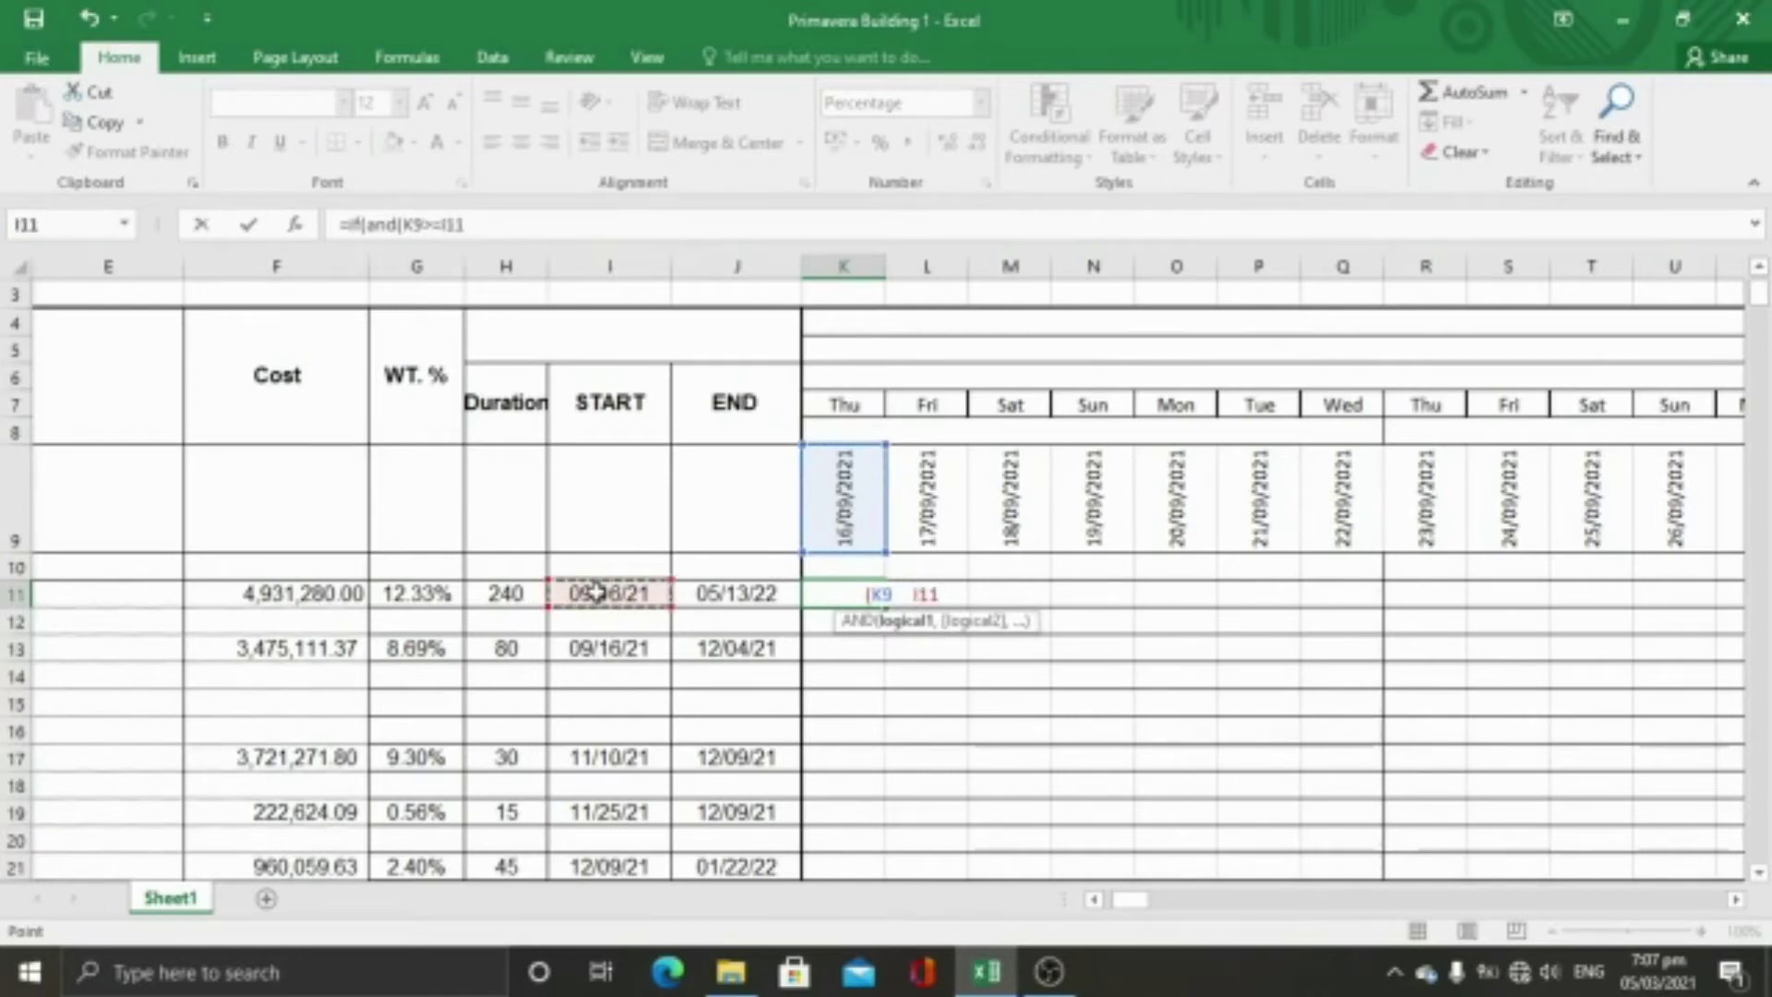
text(,)
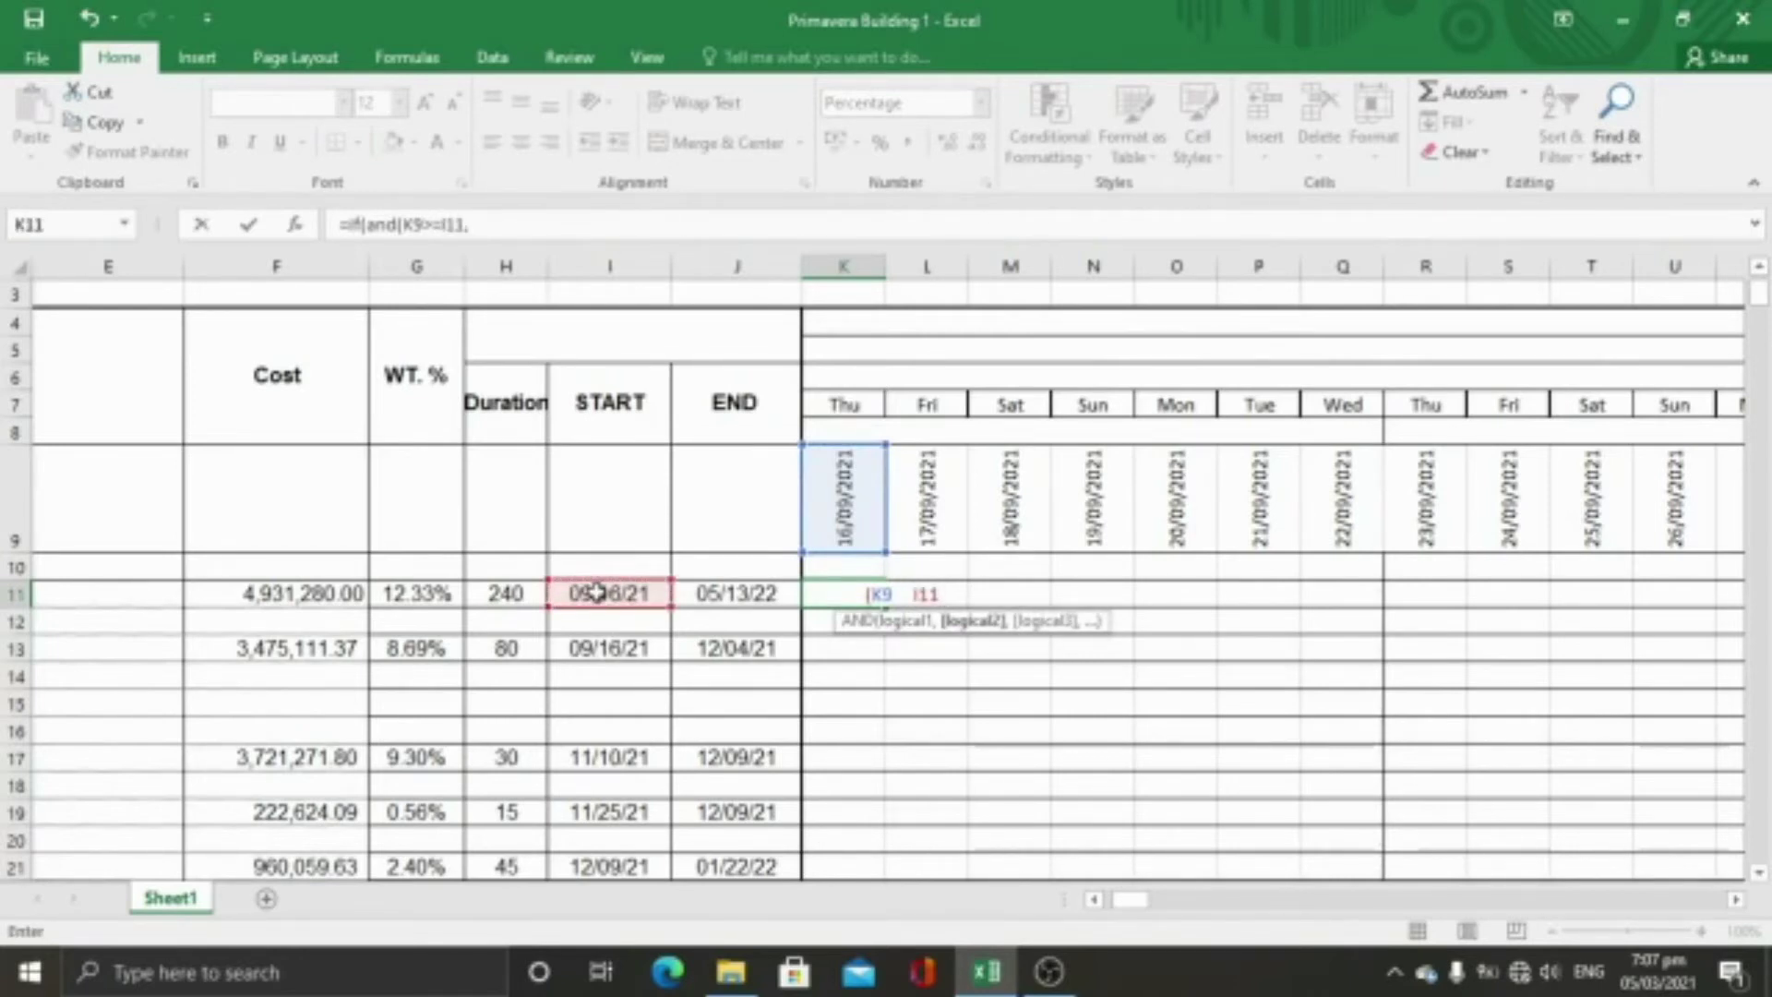
click(849, 498)
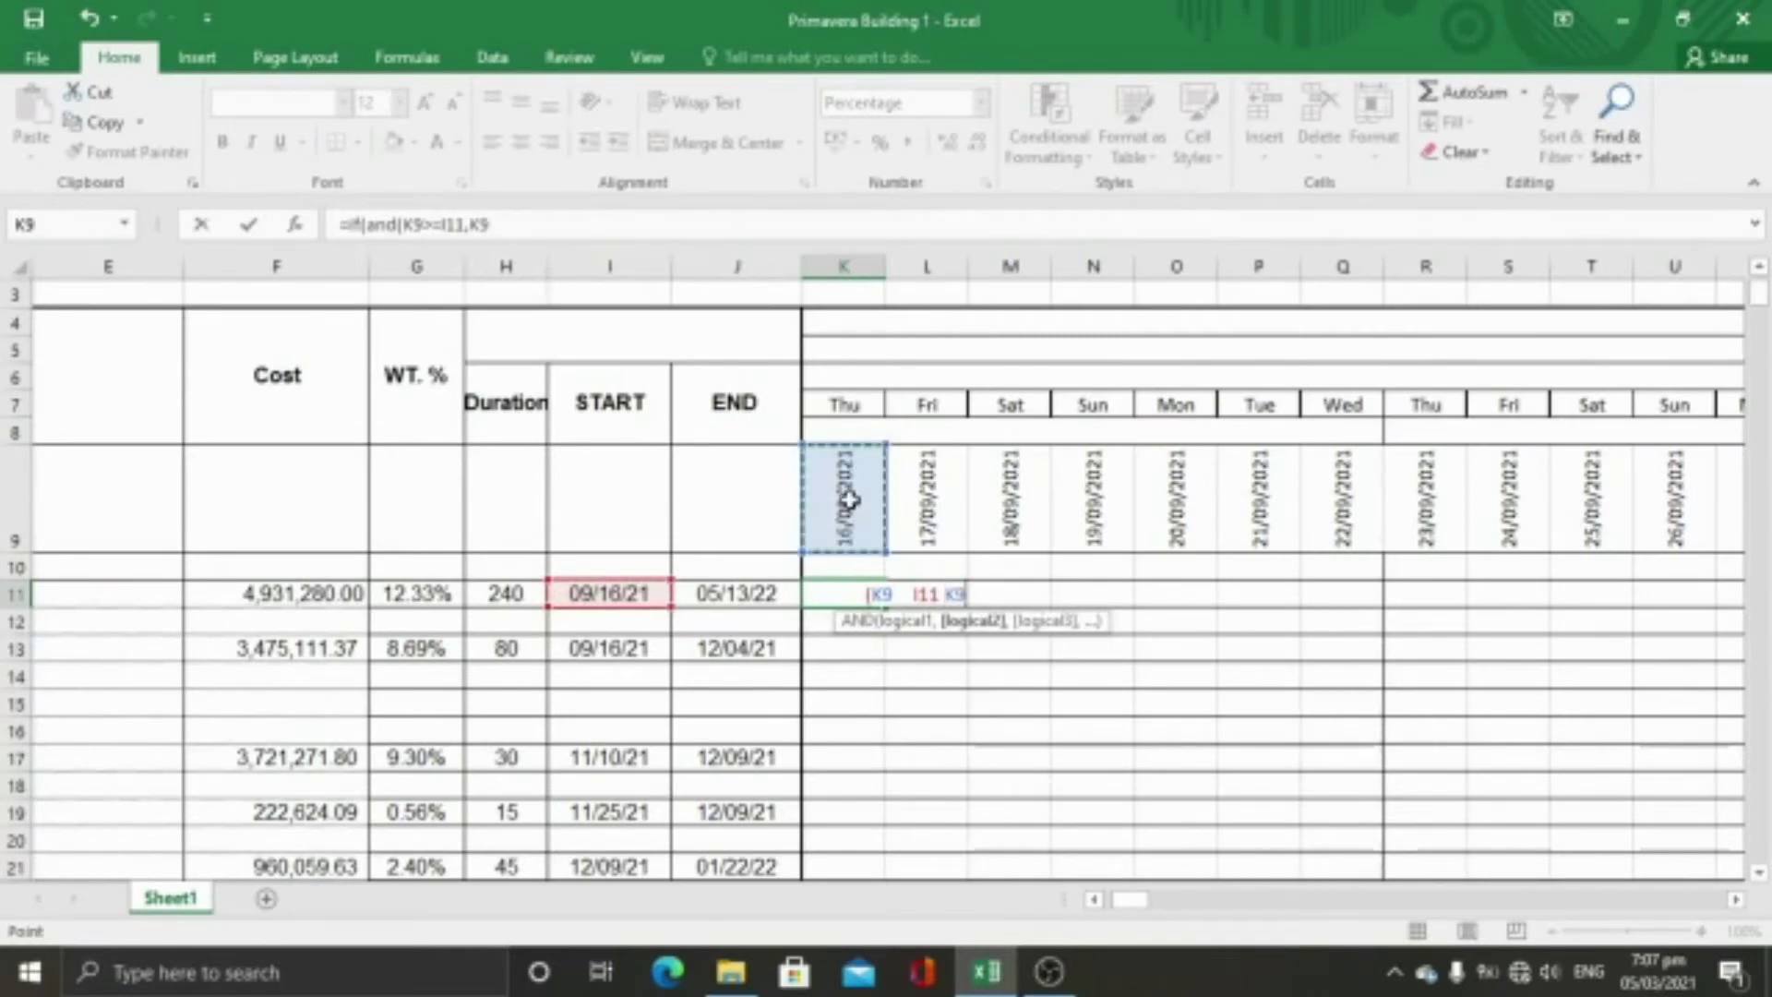
text(<=)
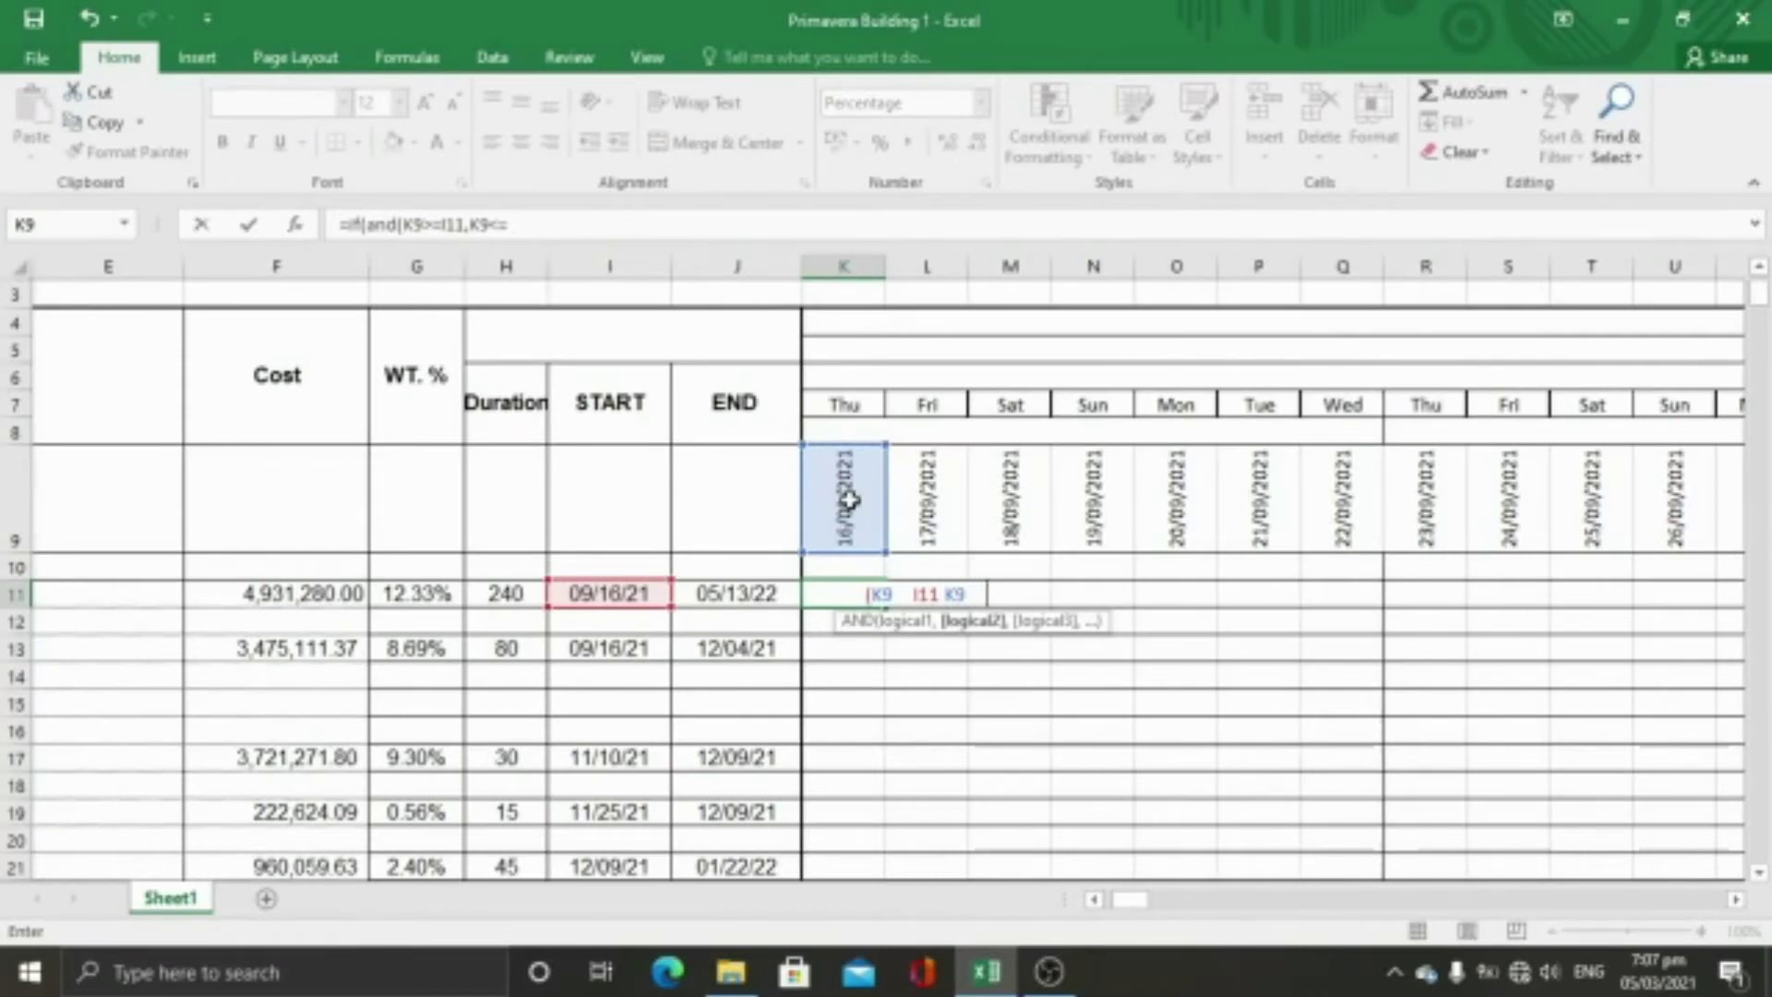
click(742, 596)
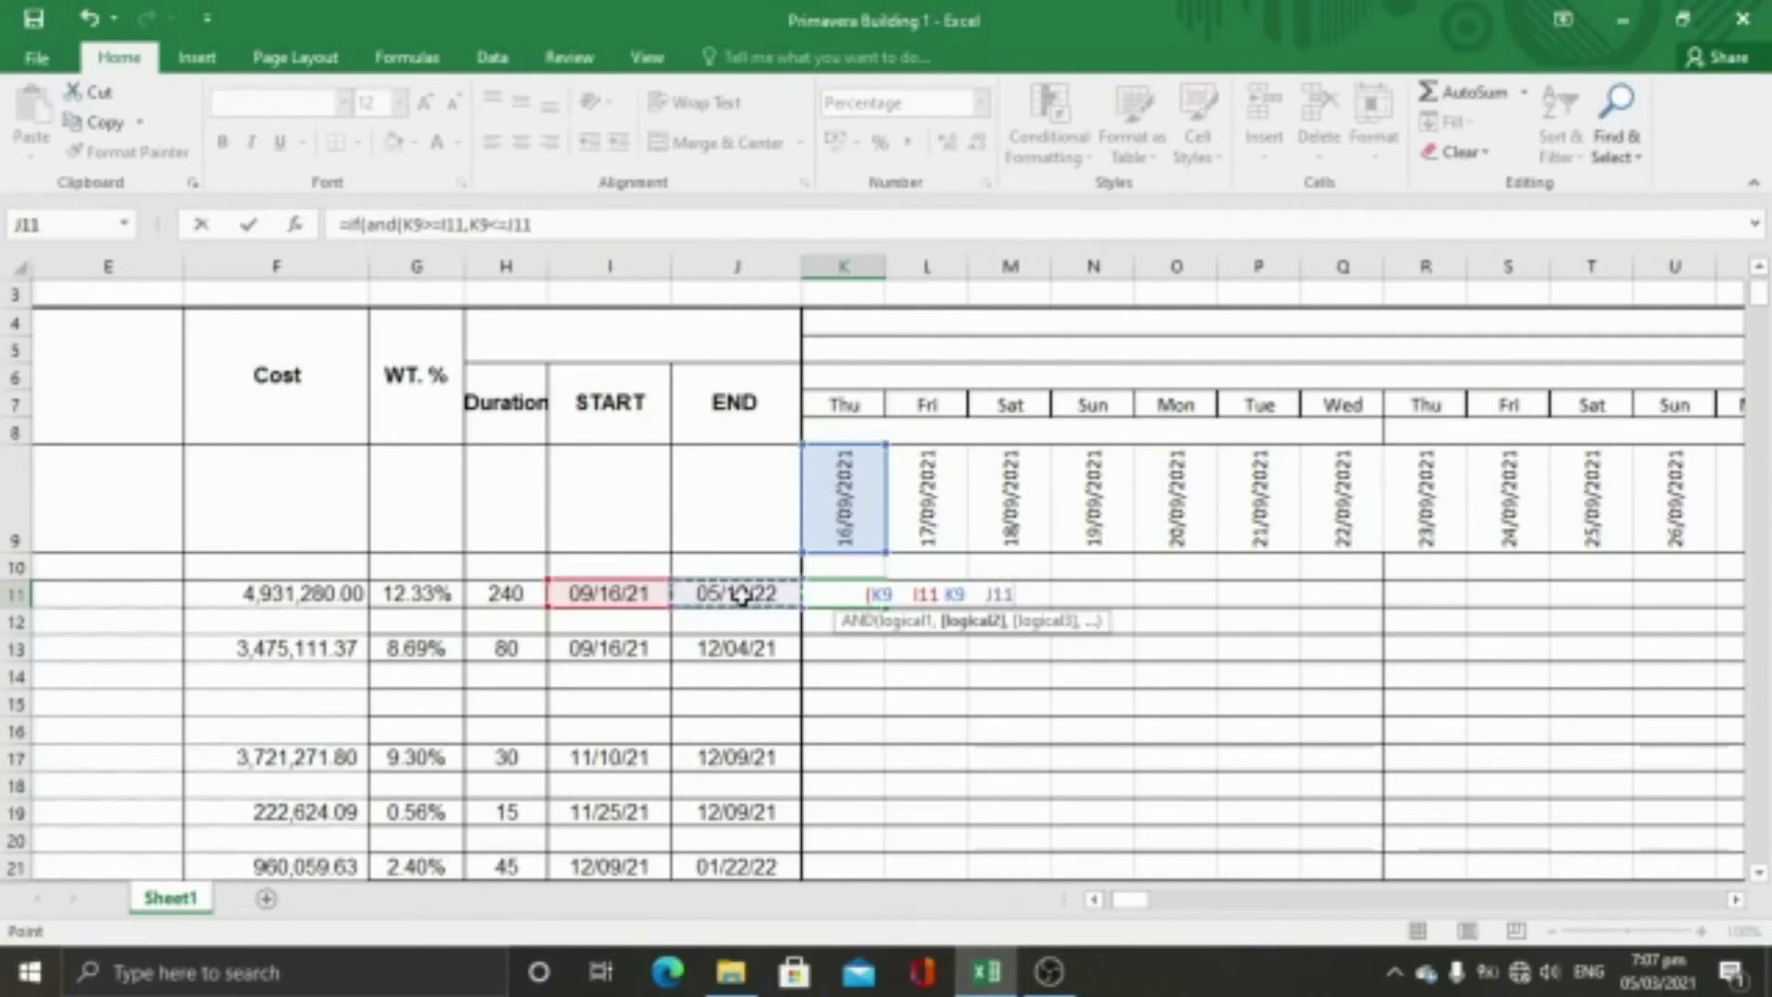
text(),)
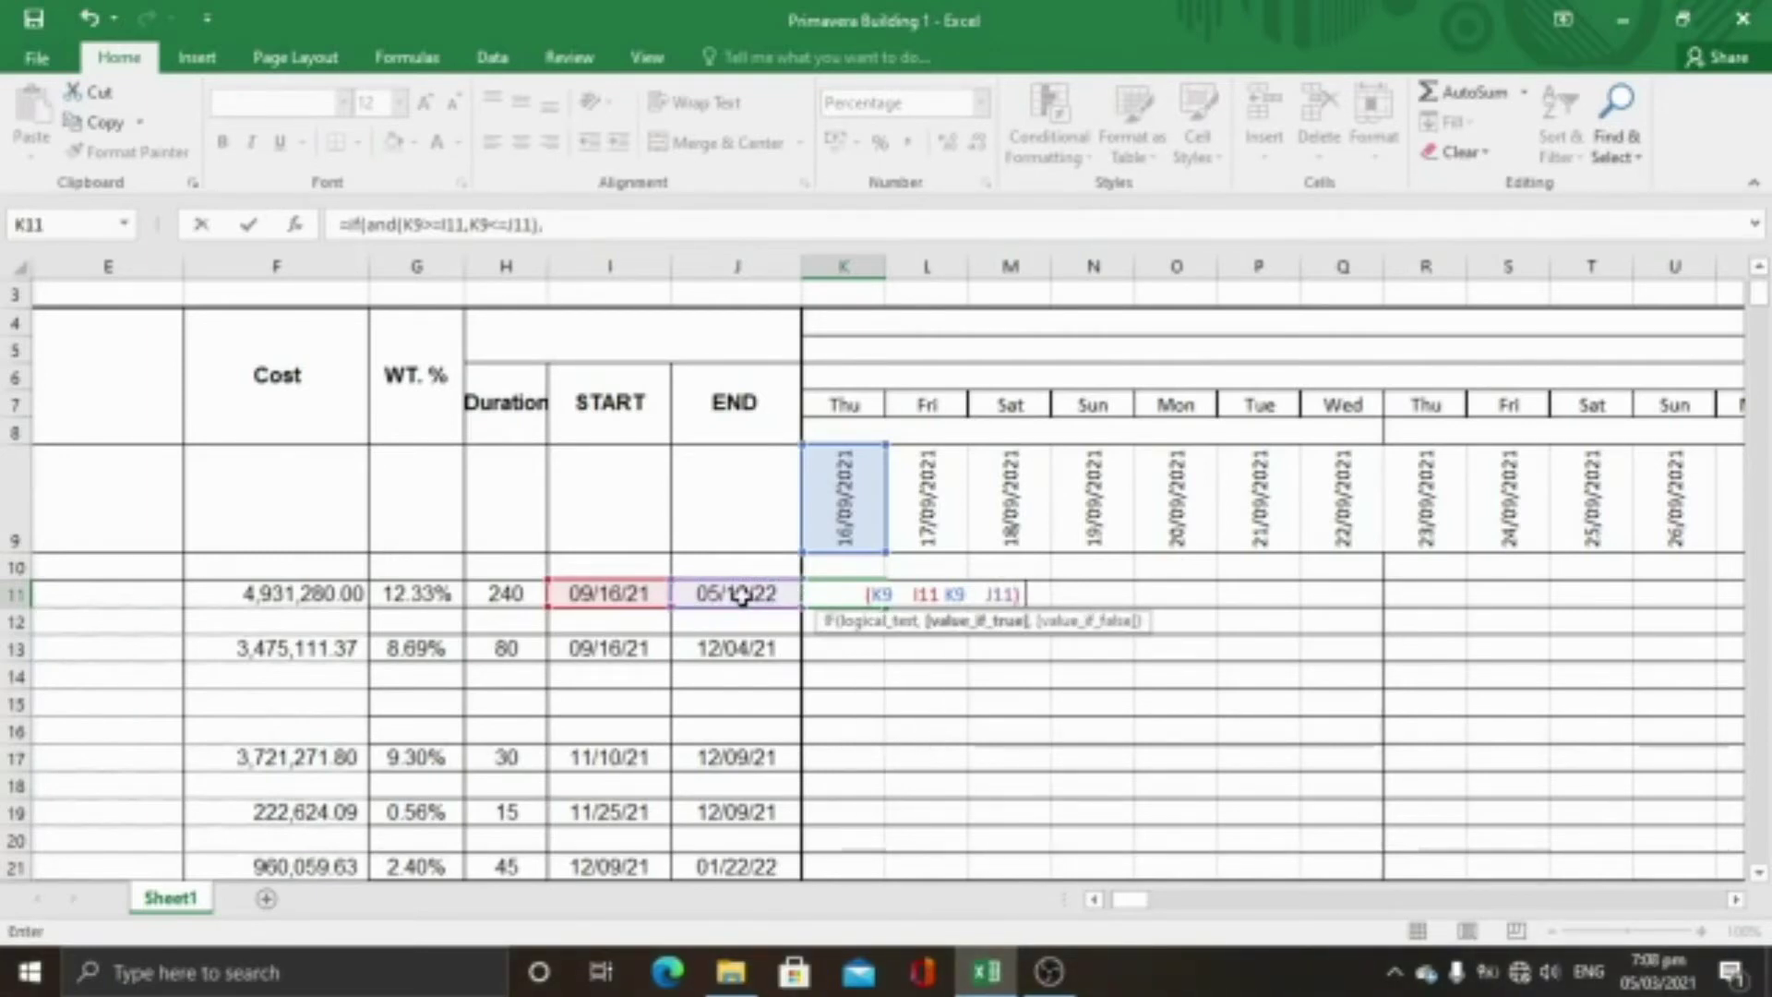
Complete the formula to return G11/H11 when true and 0 otherwise
click(422, 595)
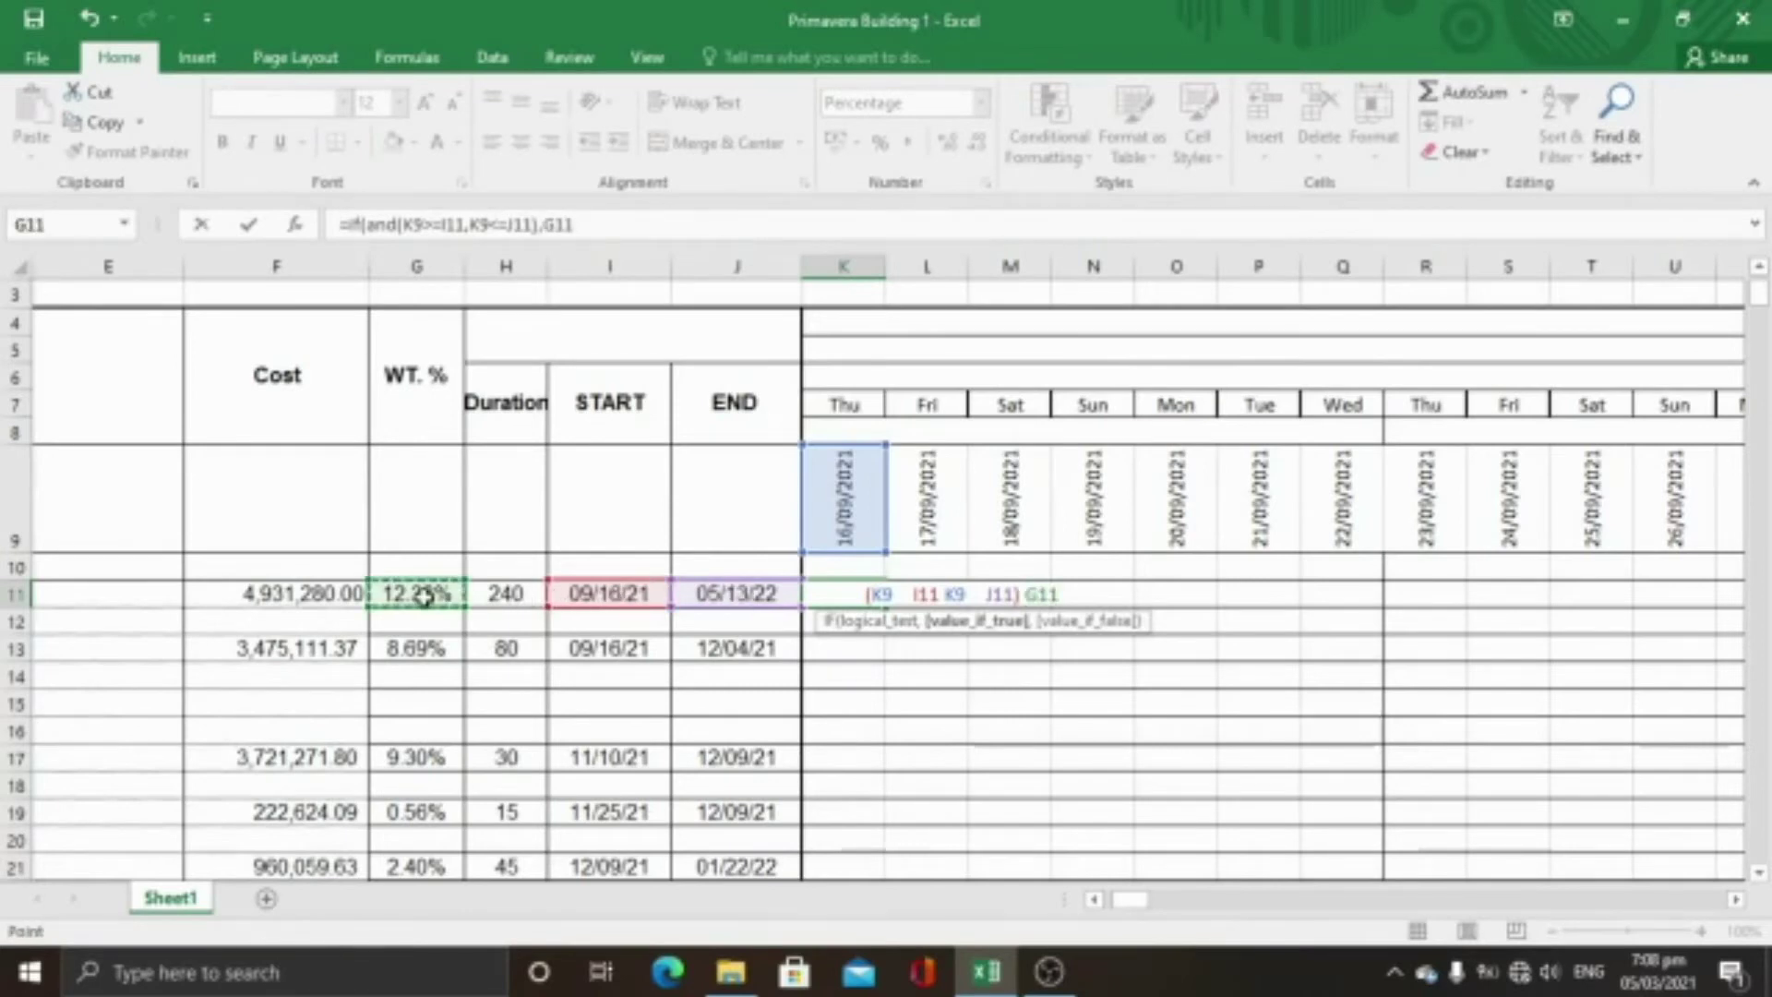
text(/)
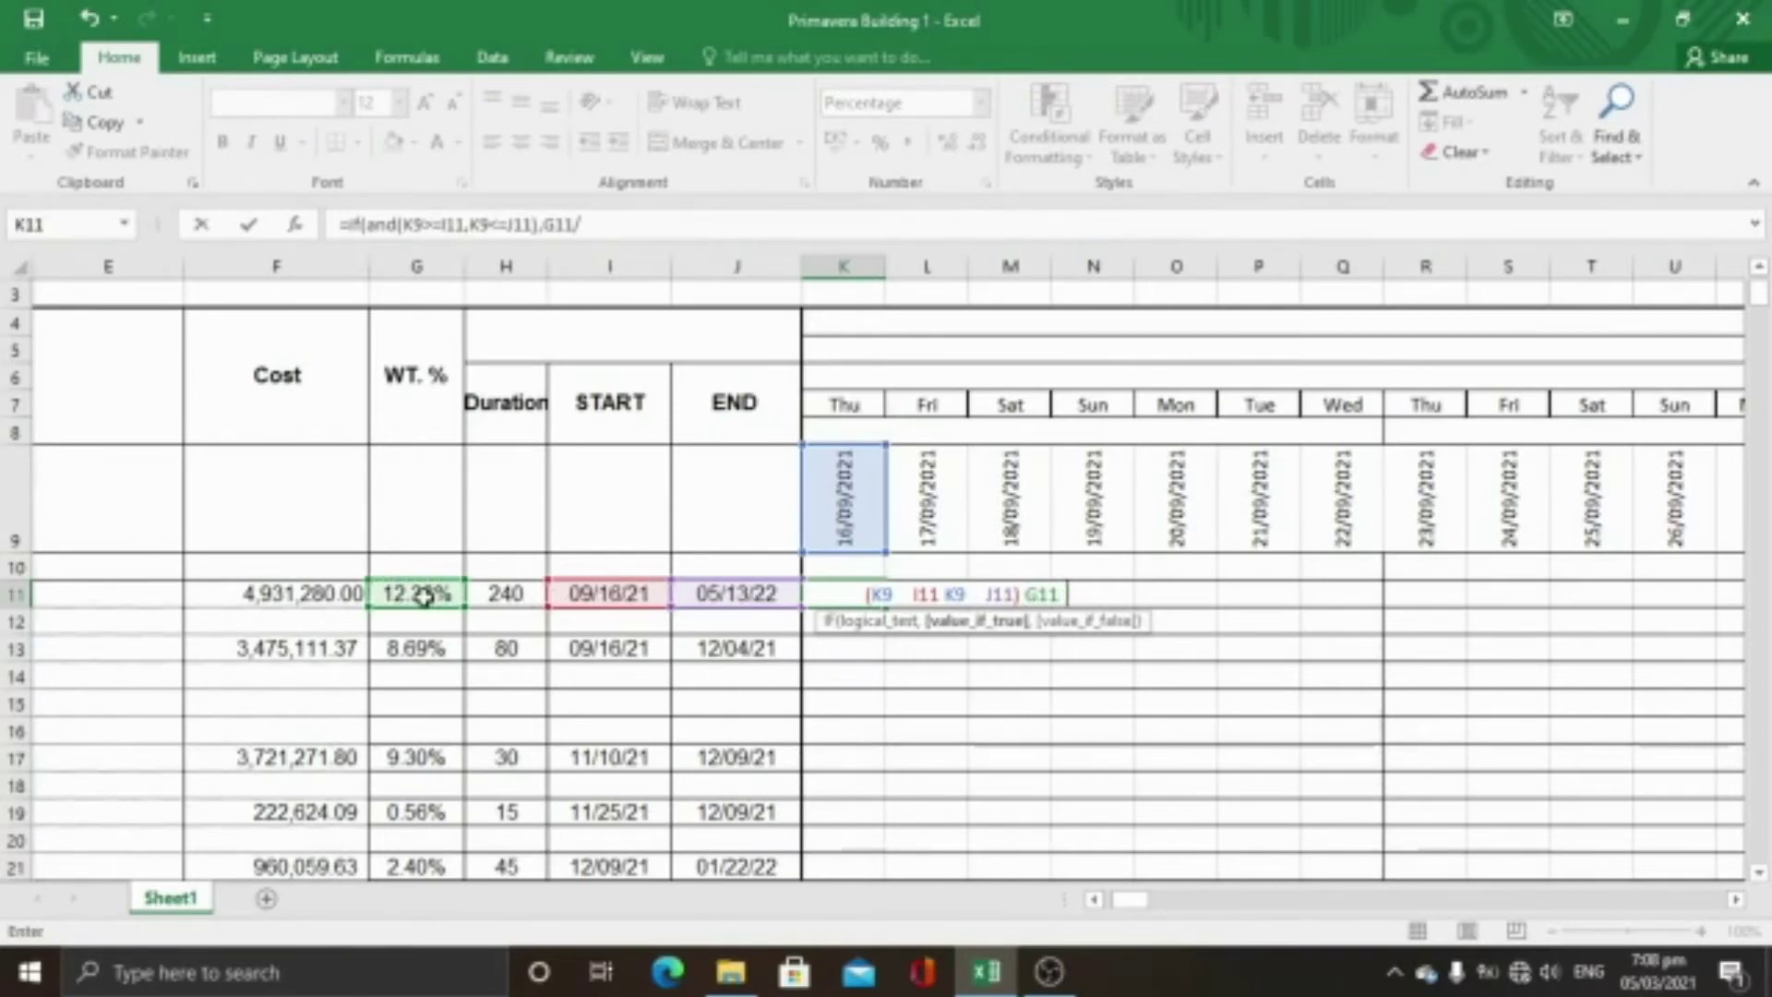
click(499, 596)
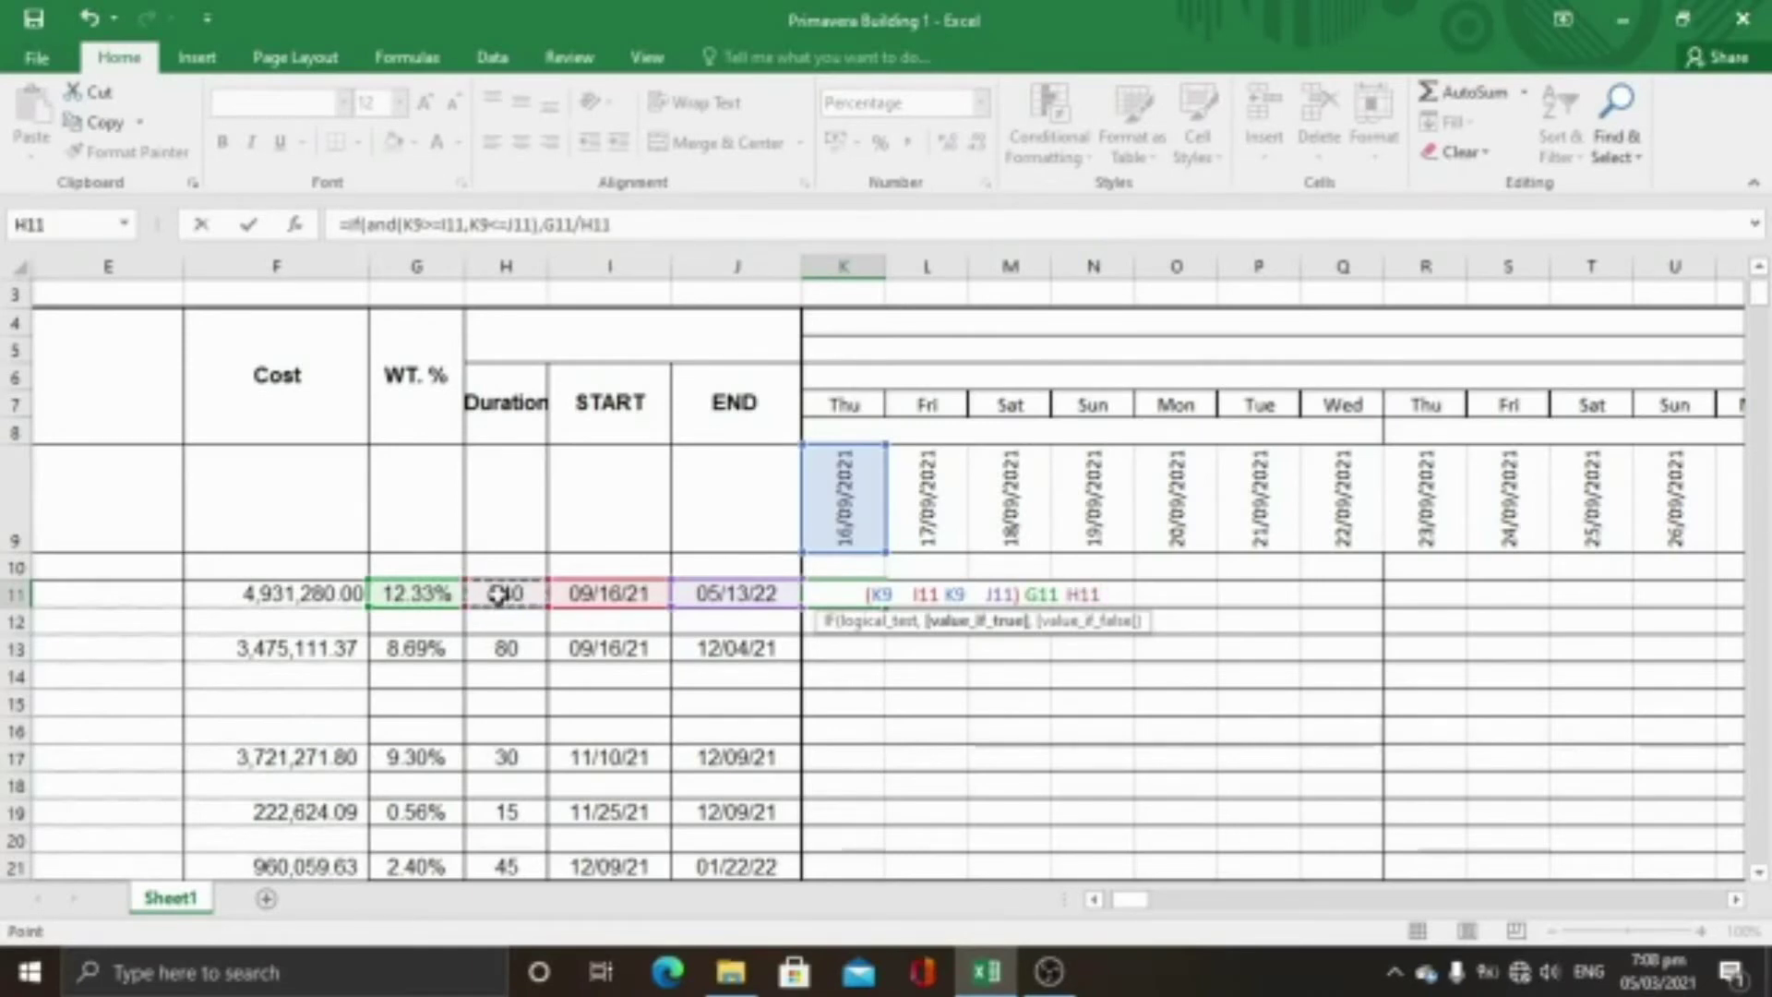
text(,)
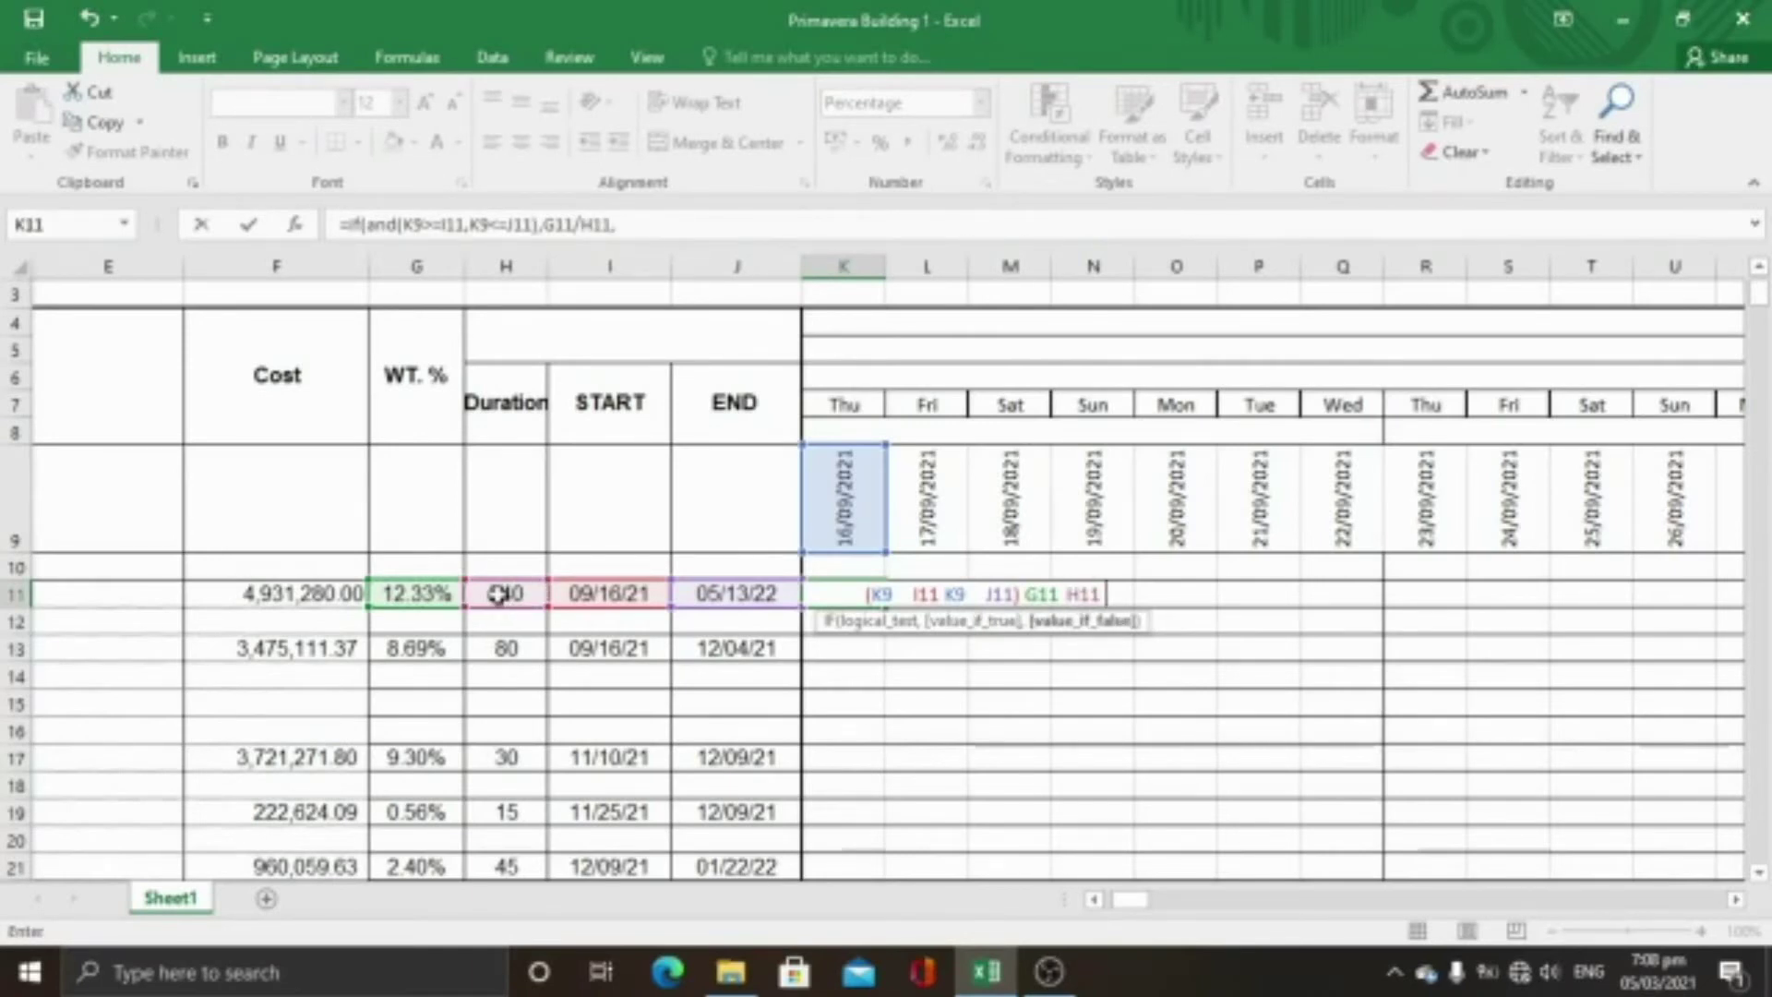
text(0))
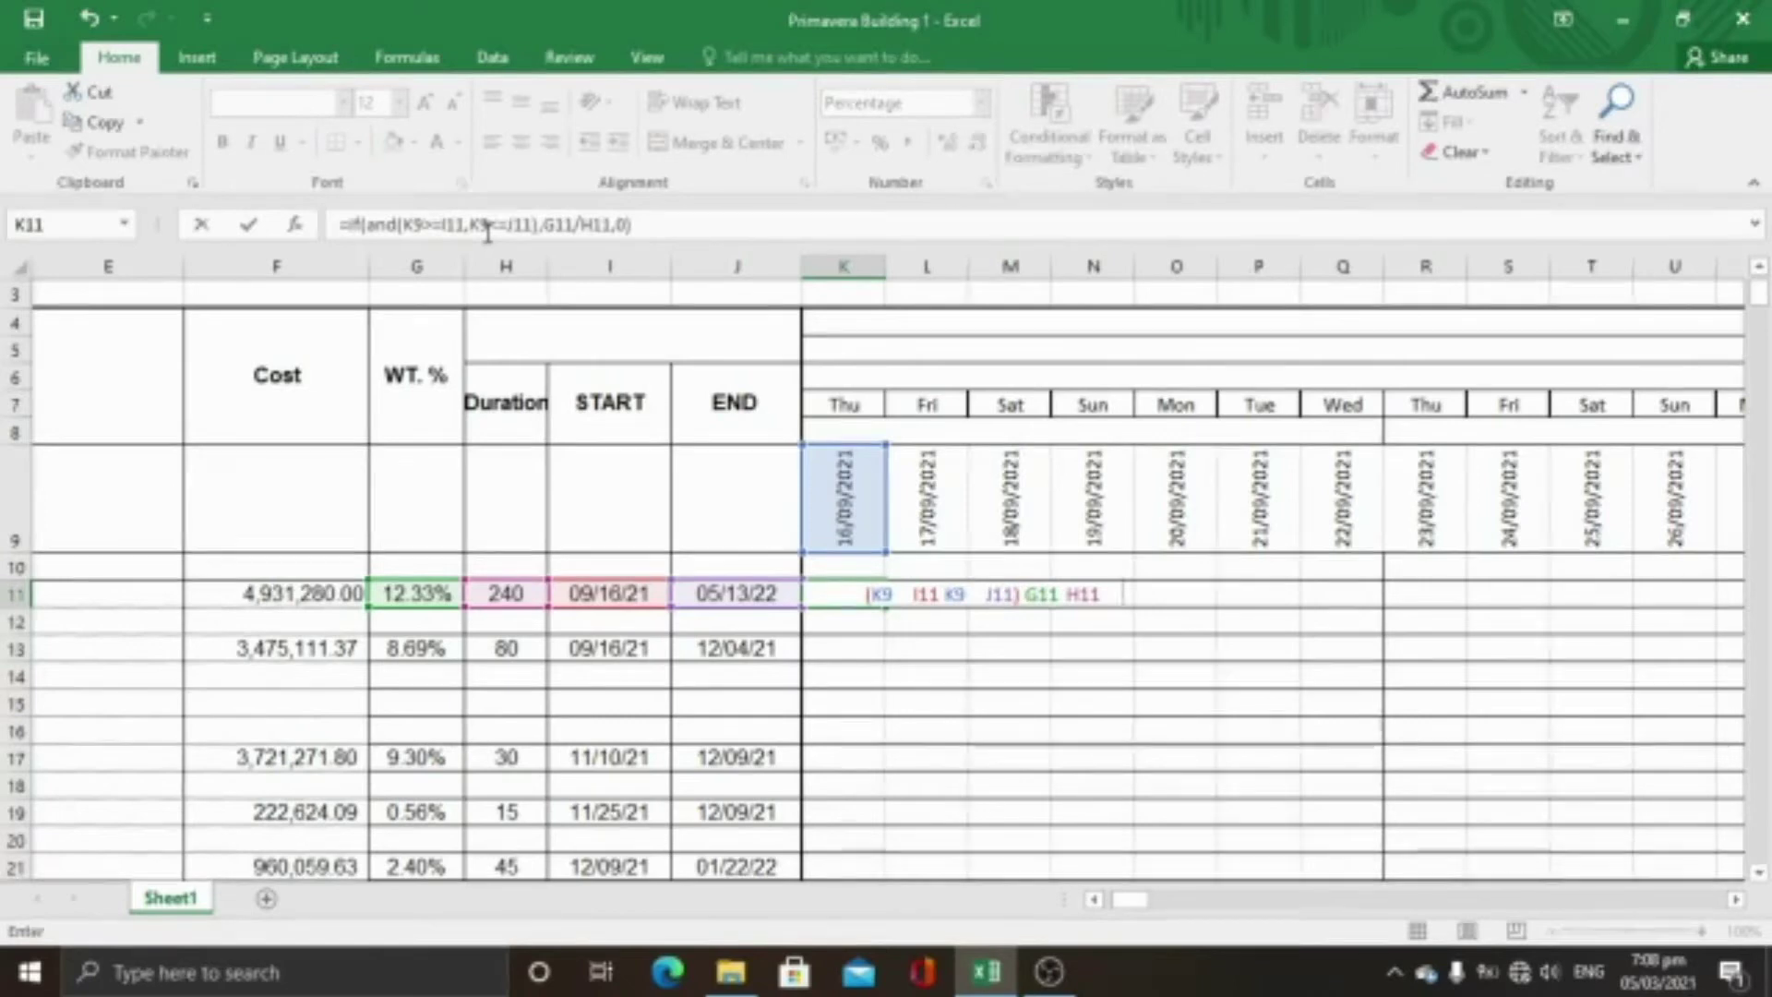
In K11's formula, anchor both date references to row 9 (K$9) and fix the start-date column ($I11)
click(413, 224)
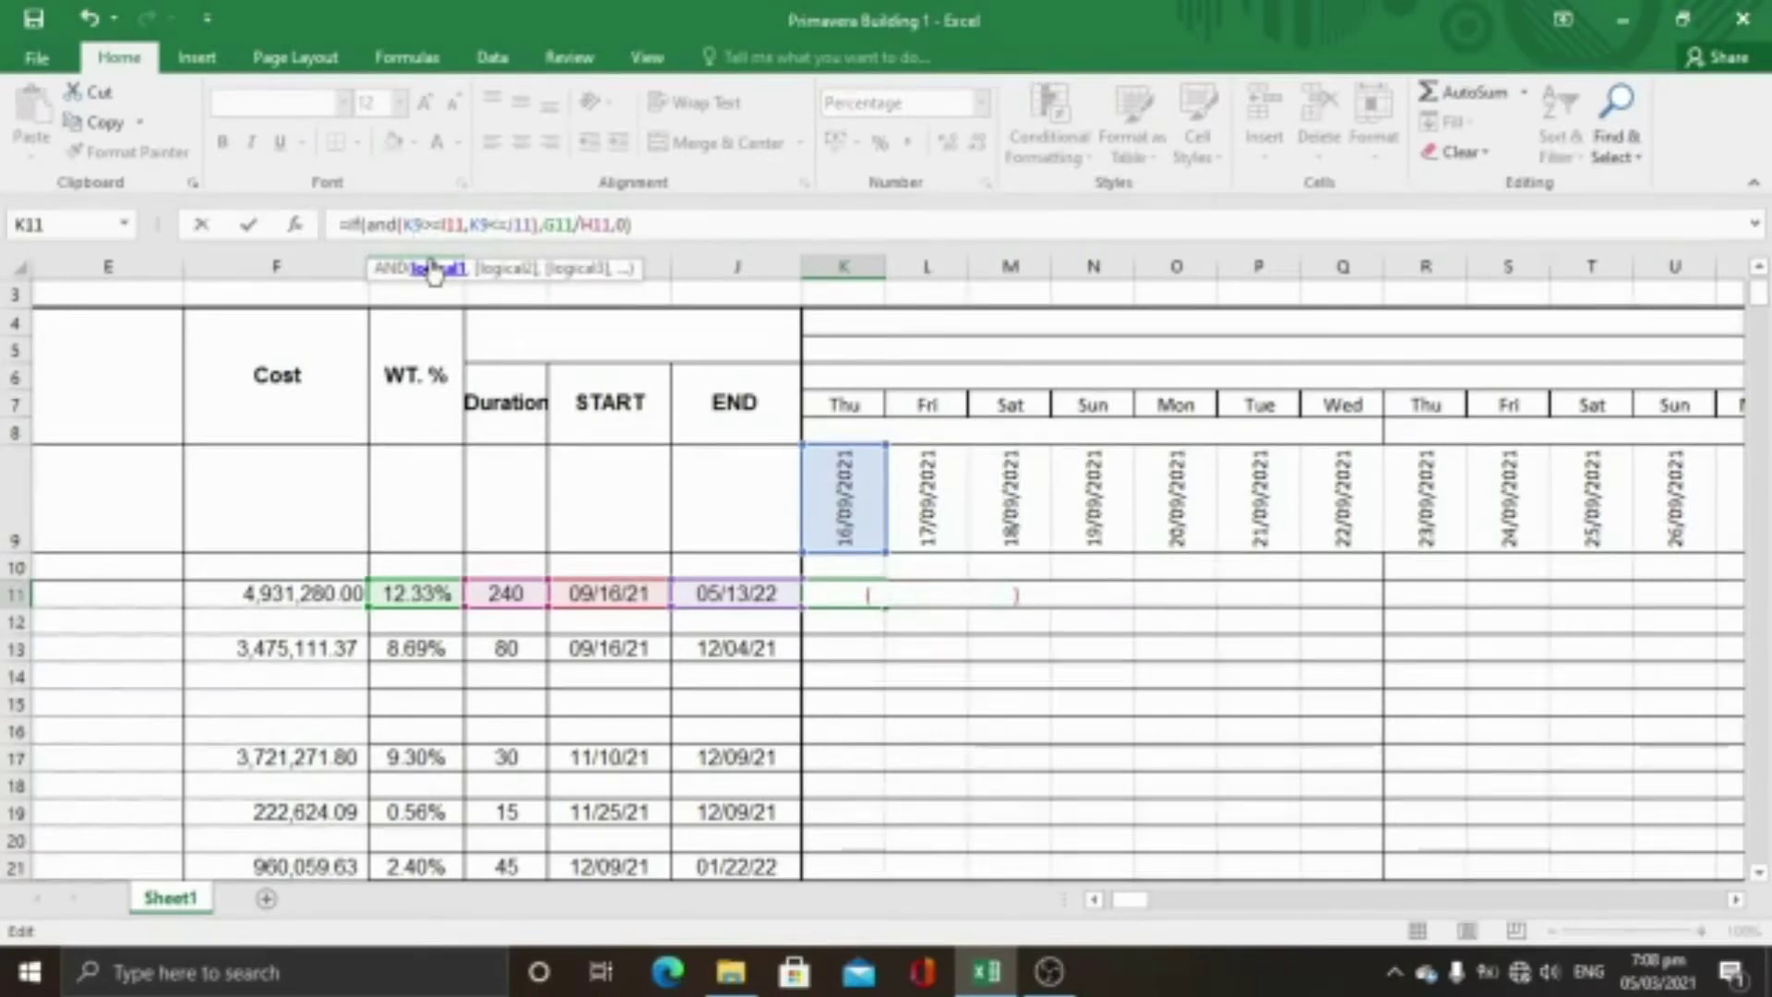
text($)
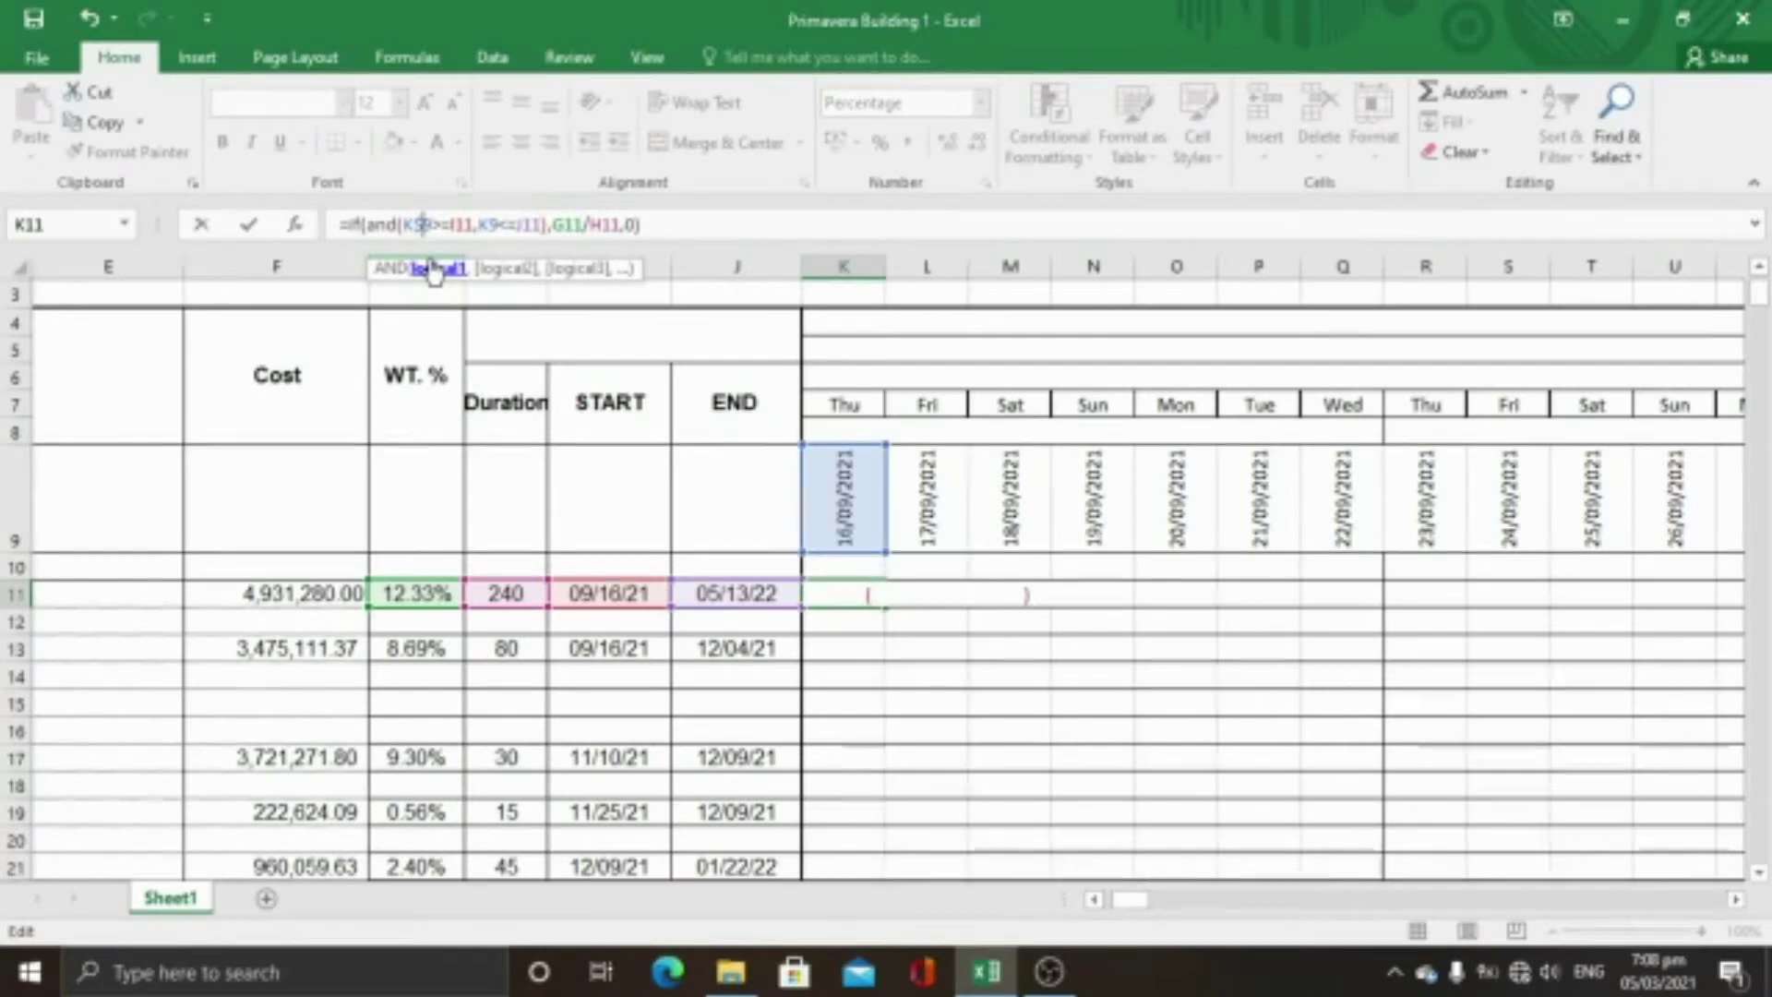
click(474, 225)
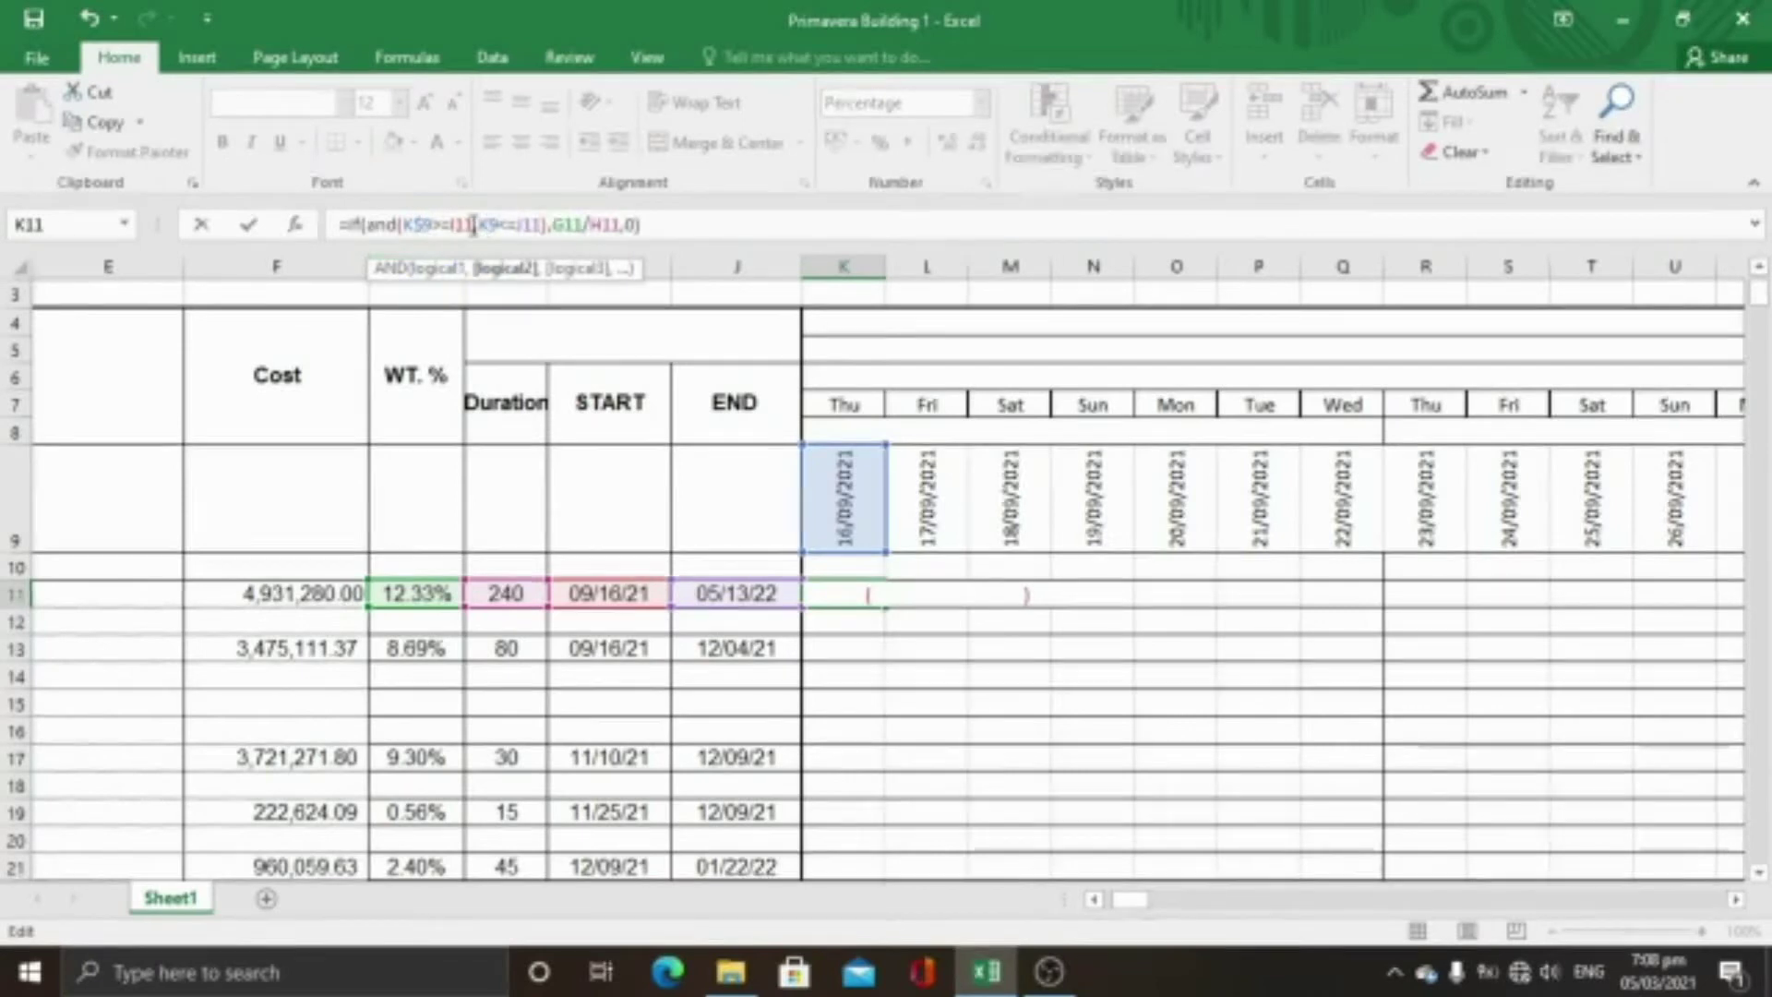
key(Right)
key(Right)
text($)
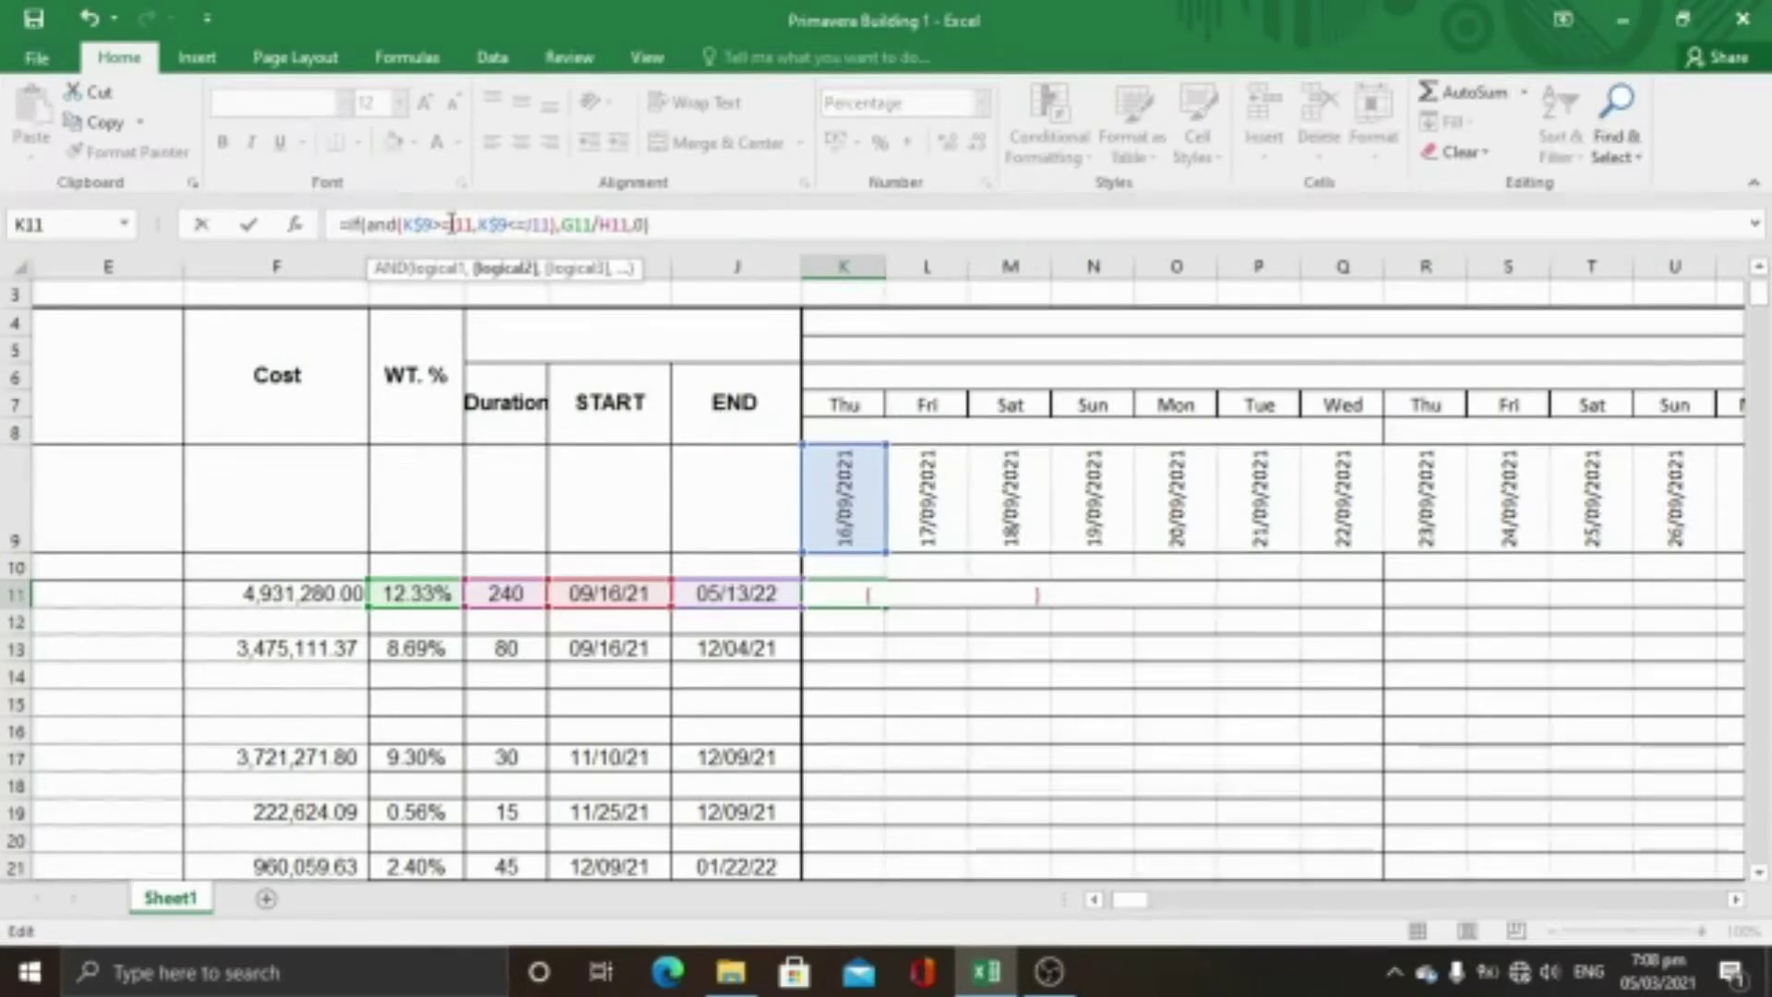
click(452, 224)
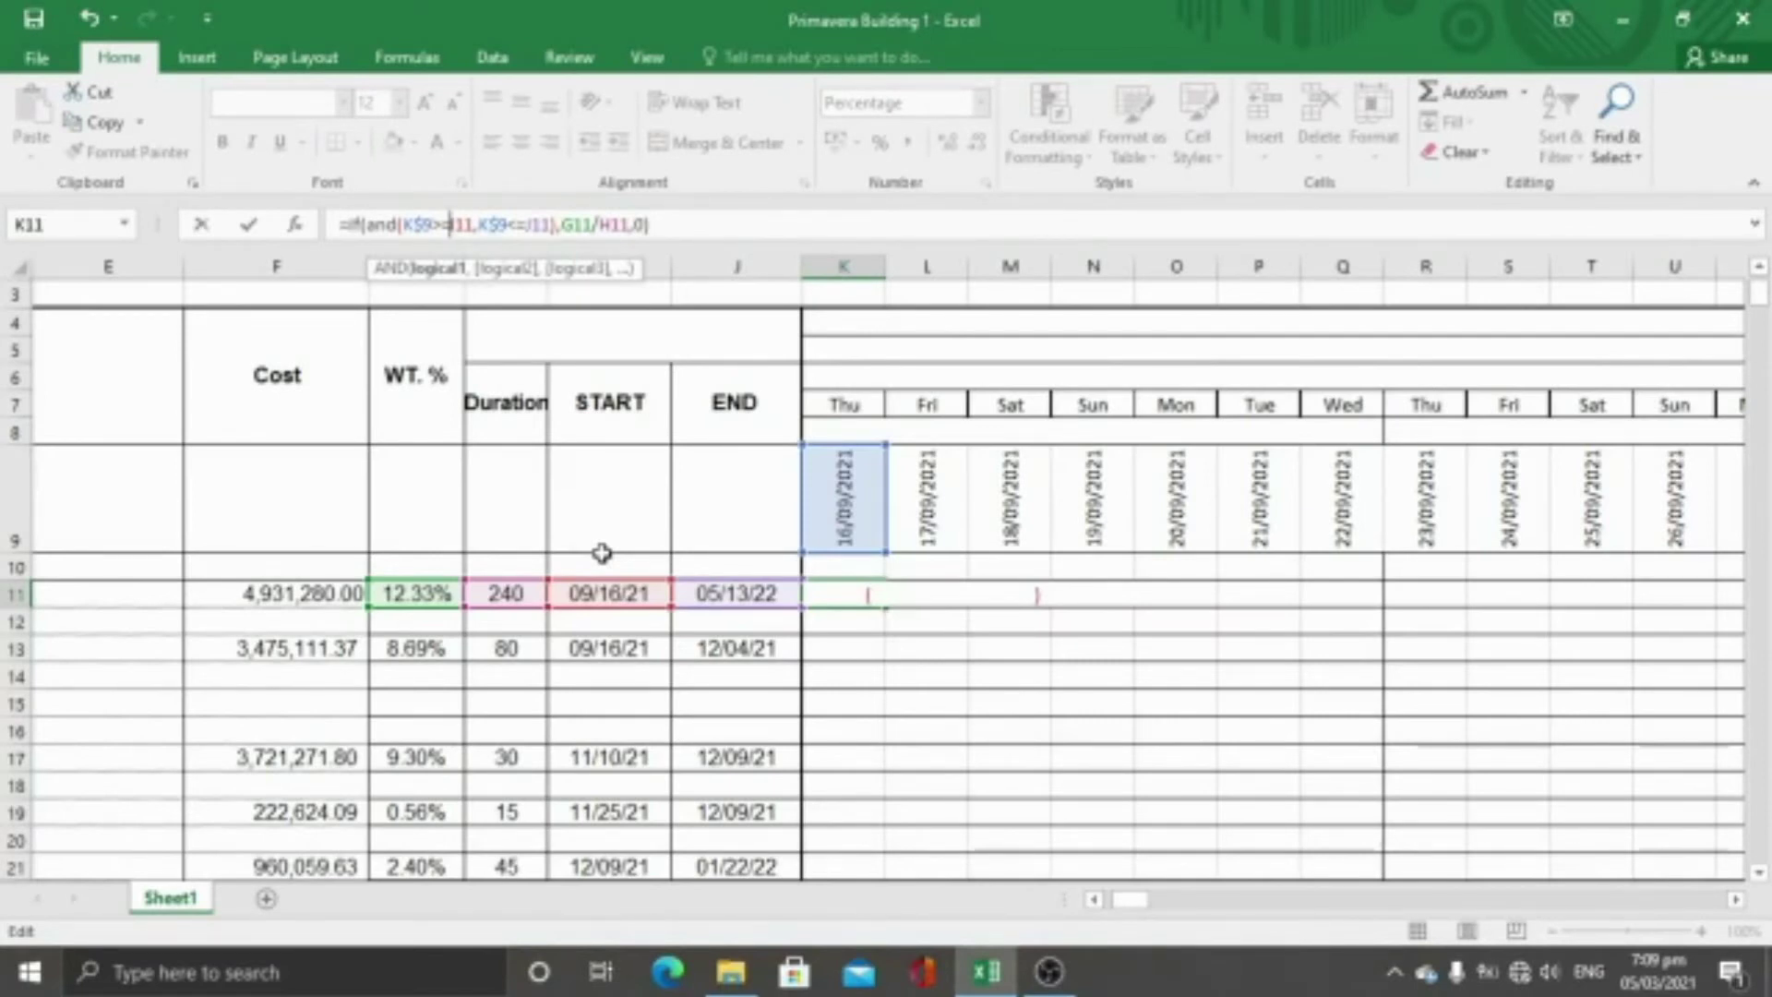
text($)
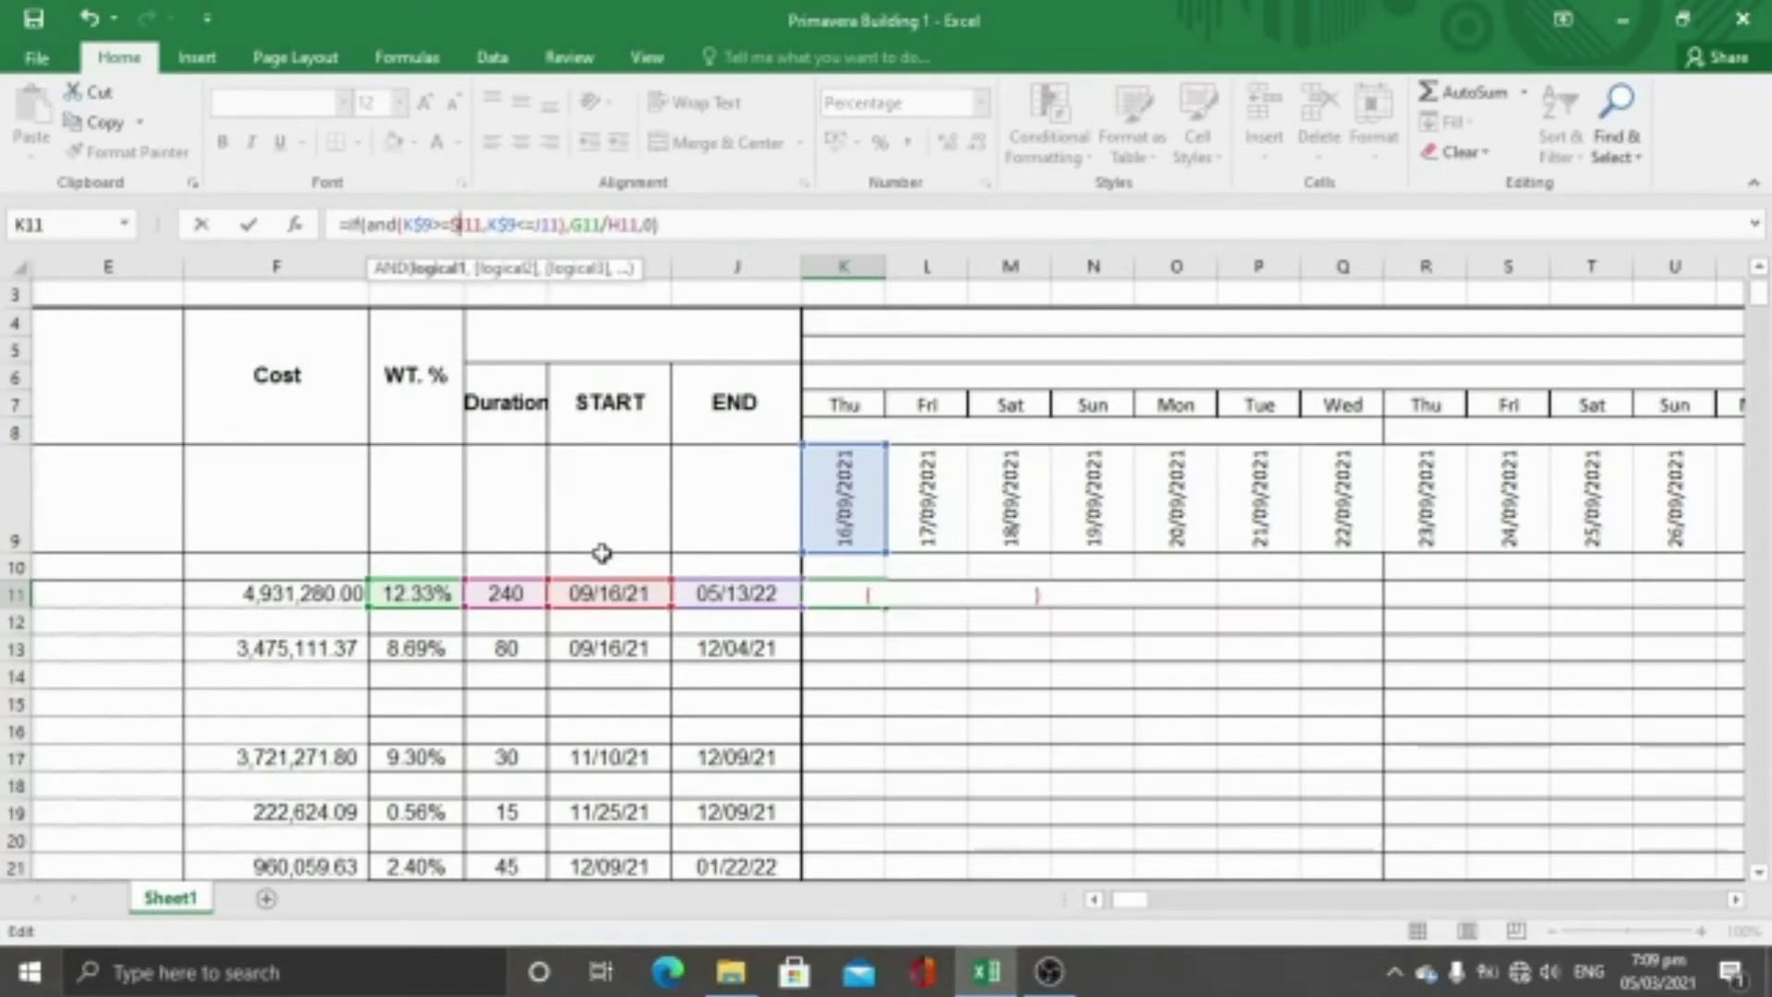
Fix columns $J11, $G11 and $H11, then commit =IF(AND(K$9>=$I11,K$9<=$J11),$G11/$H11,0)
click(536, 227)
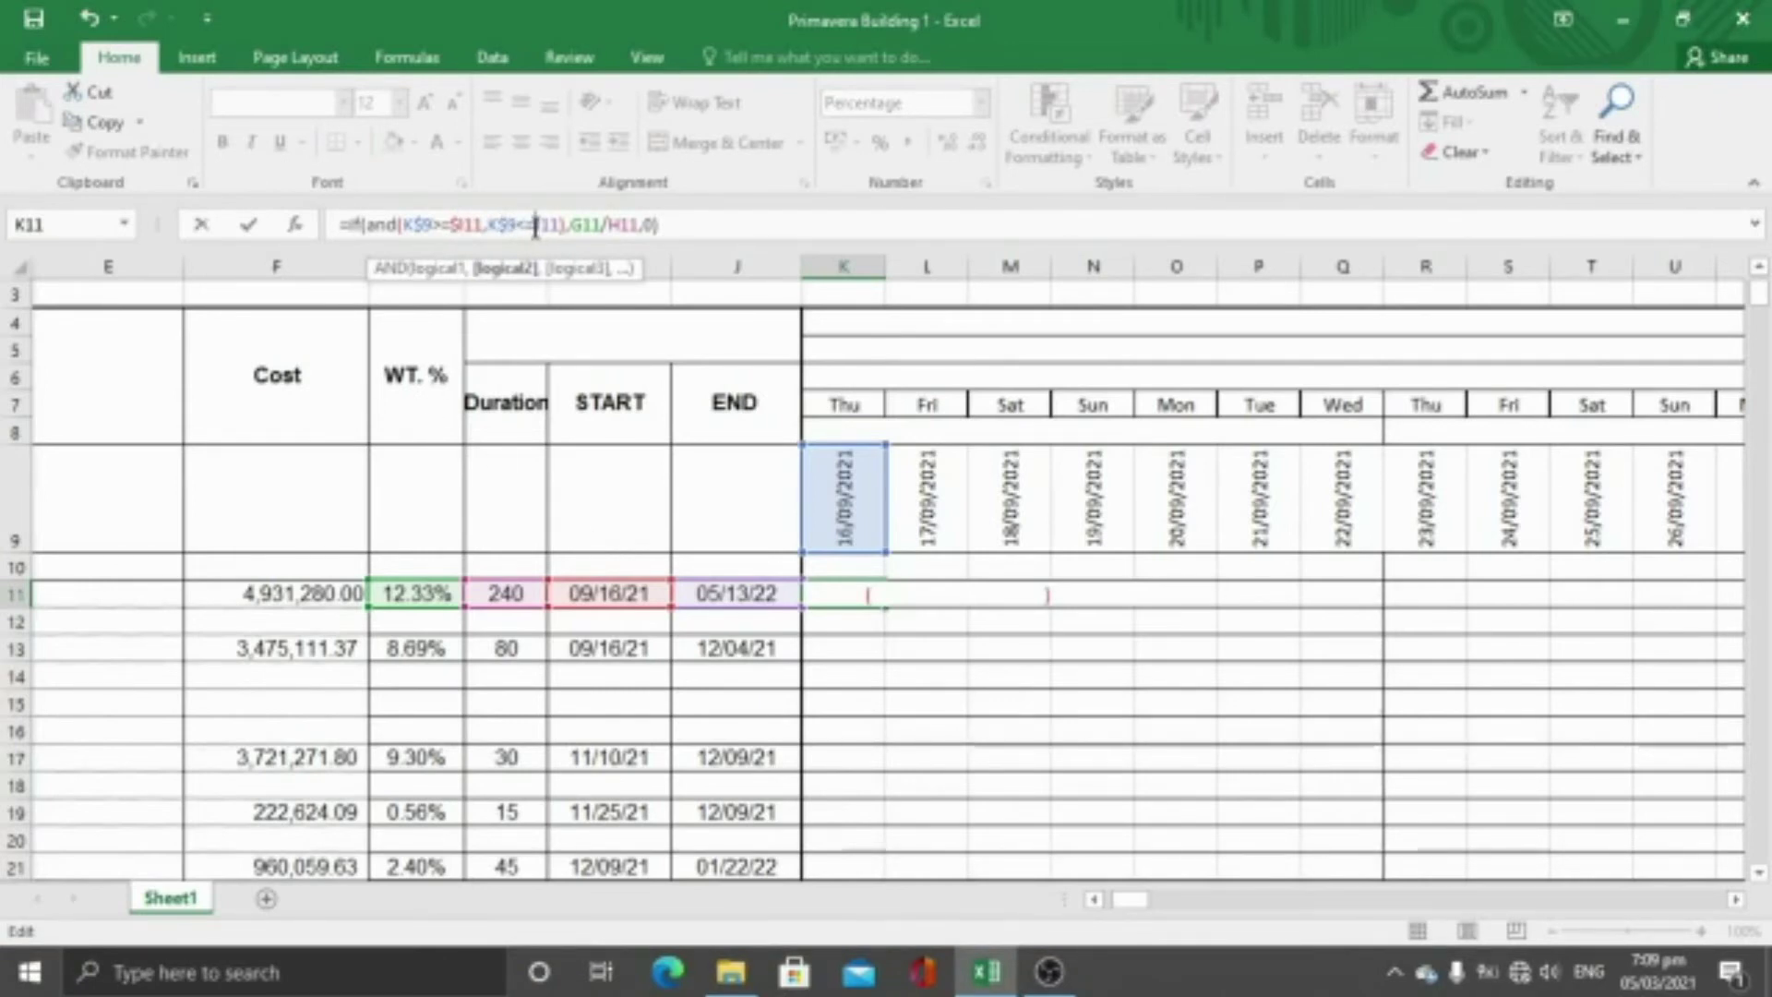
text($)
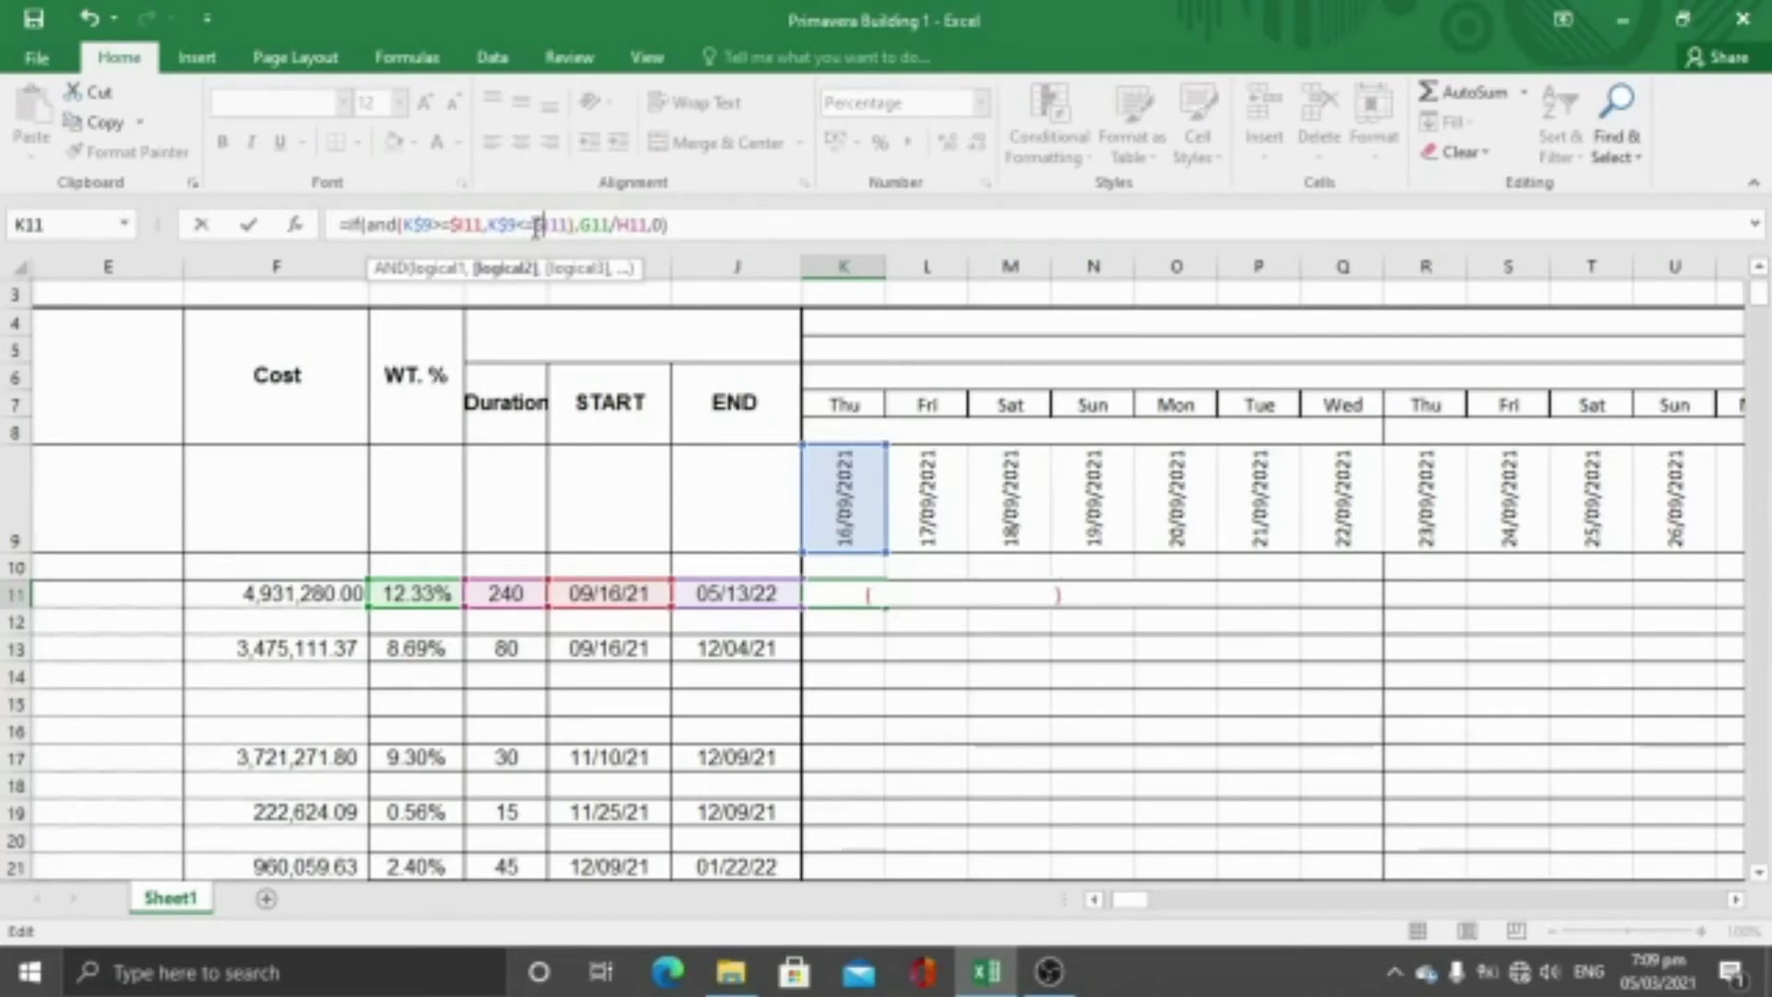
click(581, 226)
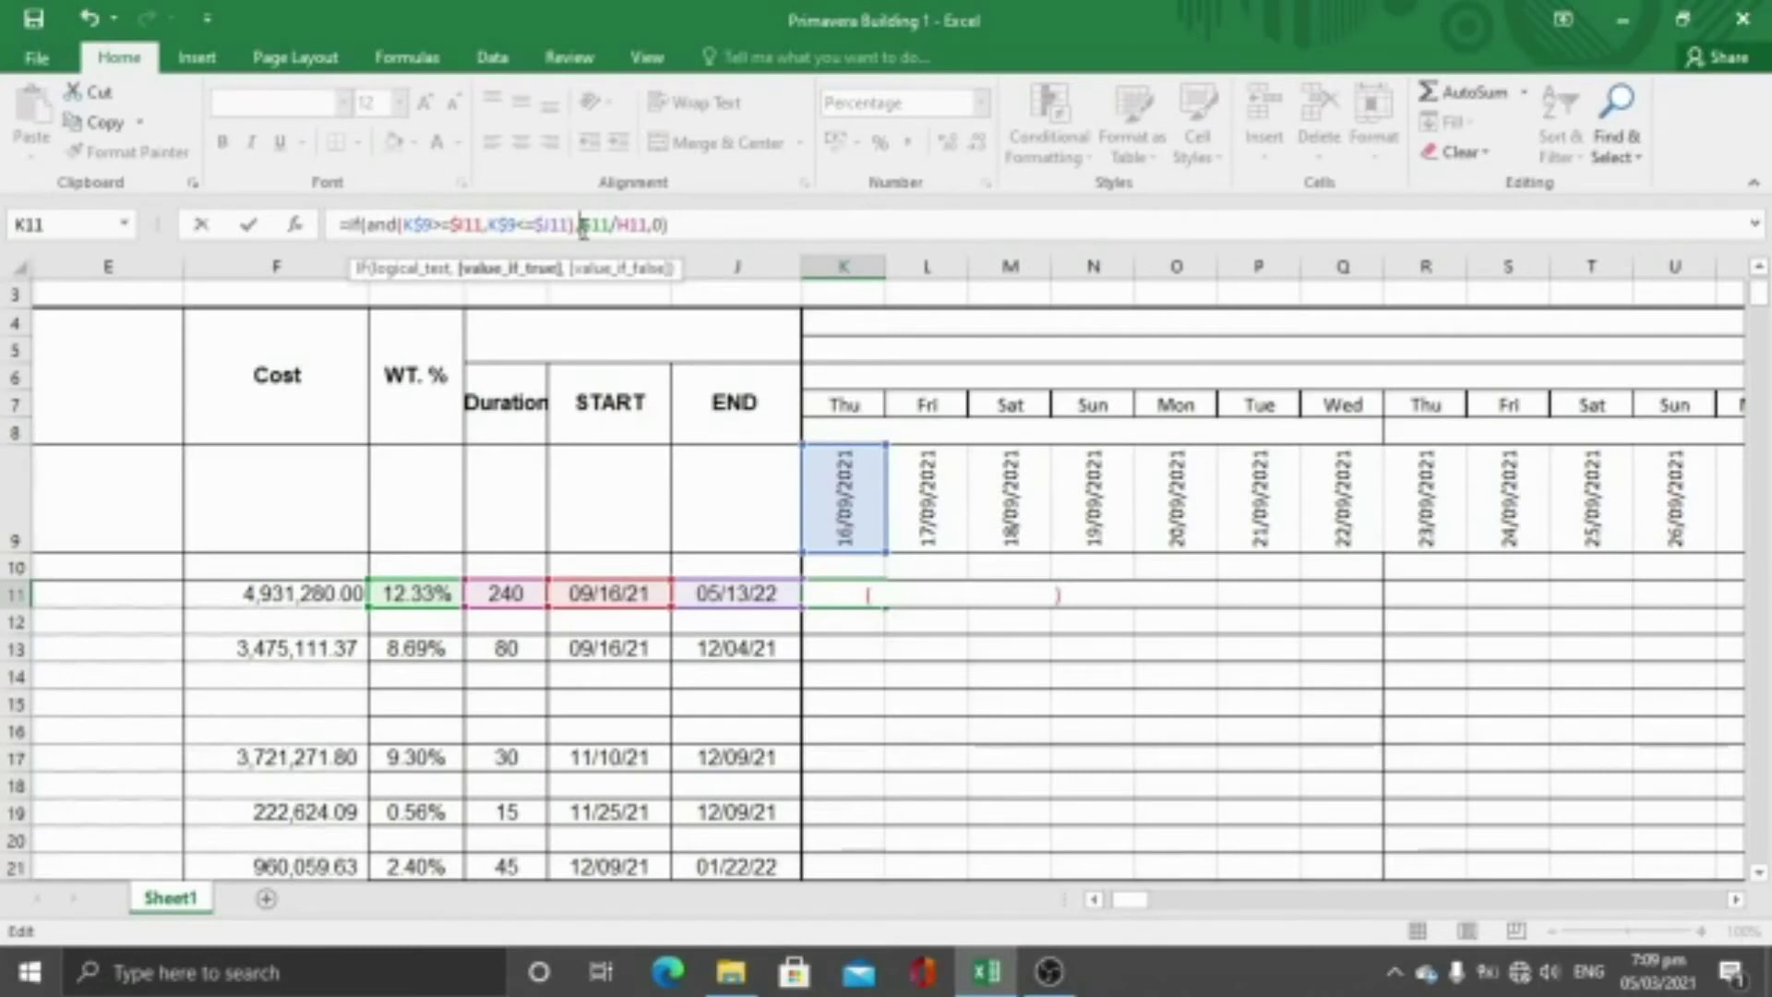
text($)
click(628, 226)
text($)
click(745, 222)
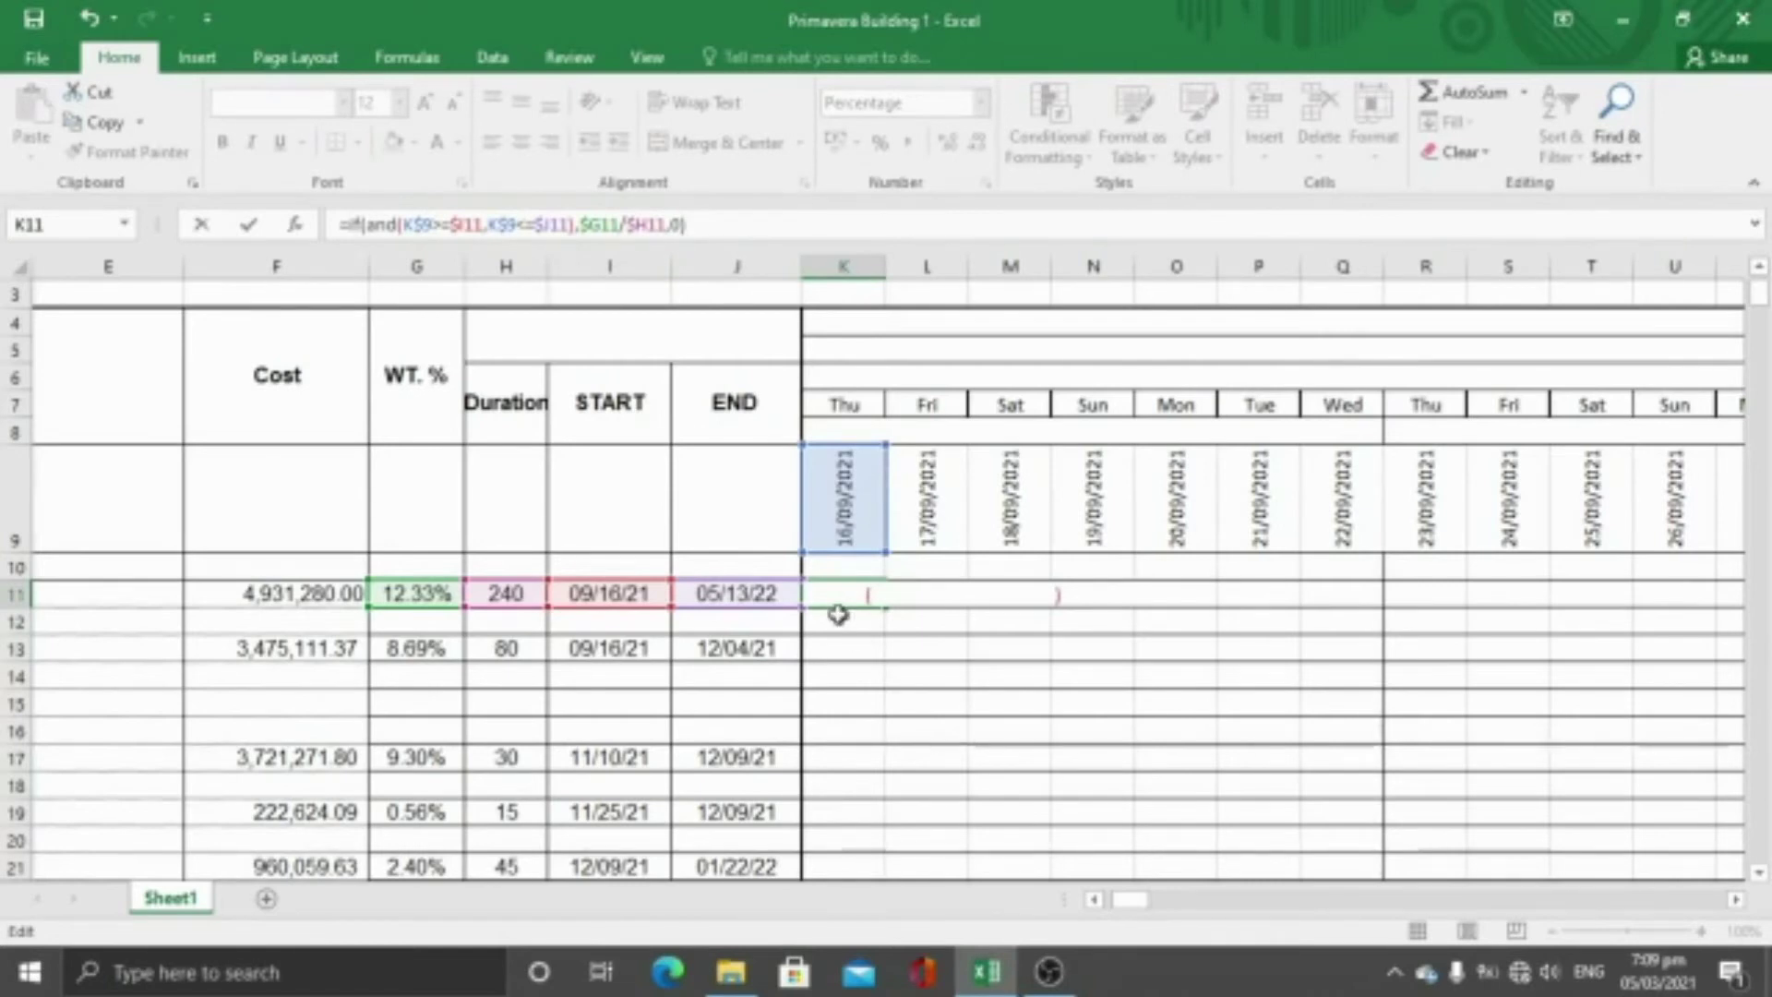
key(Return)
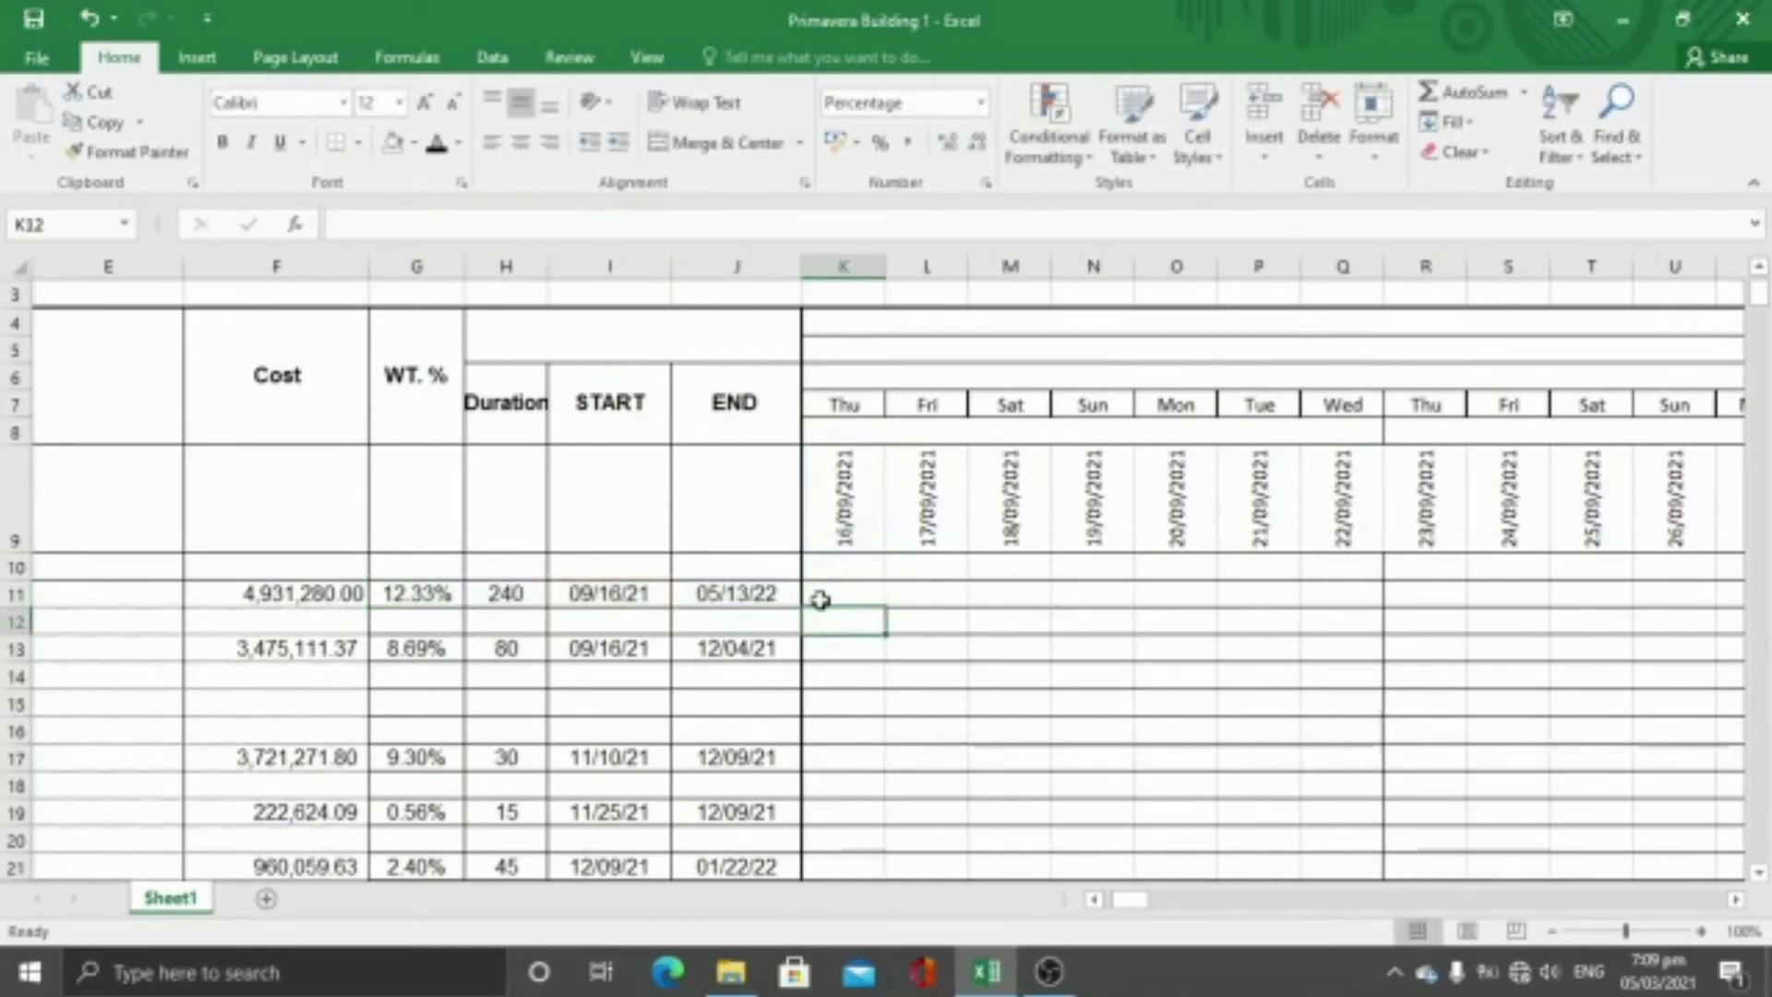
click(820, 598)
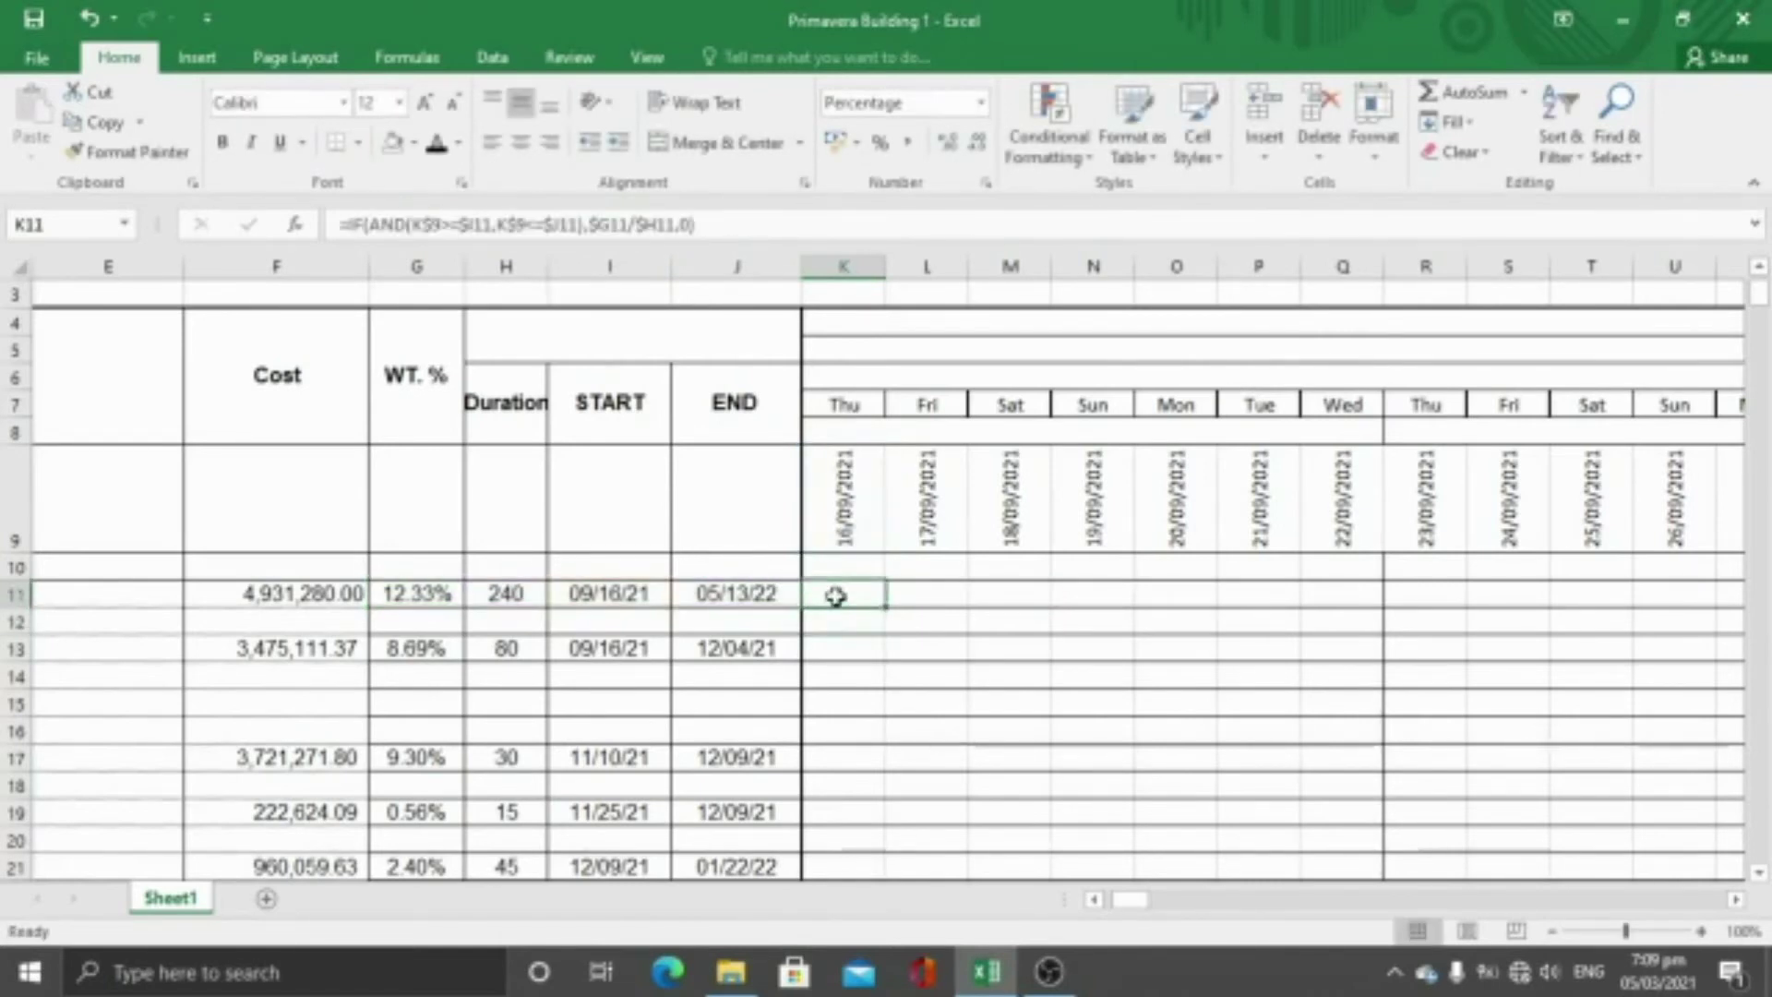
Start a new conditional formatting rule for cells with values not equal to 0
click(1090, 168)
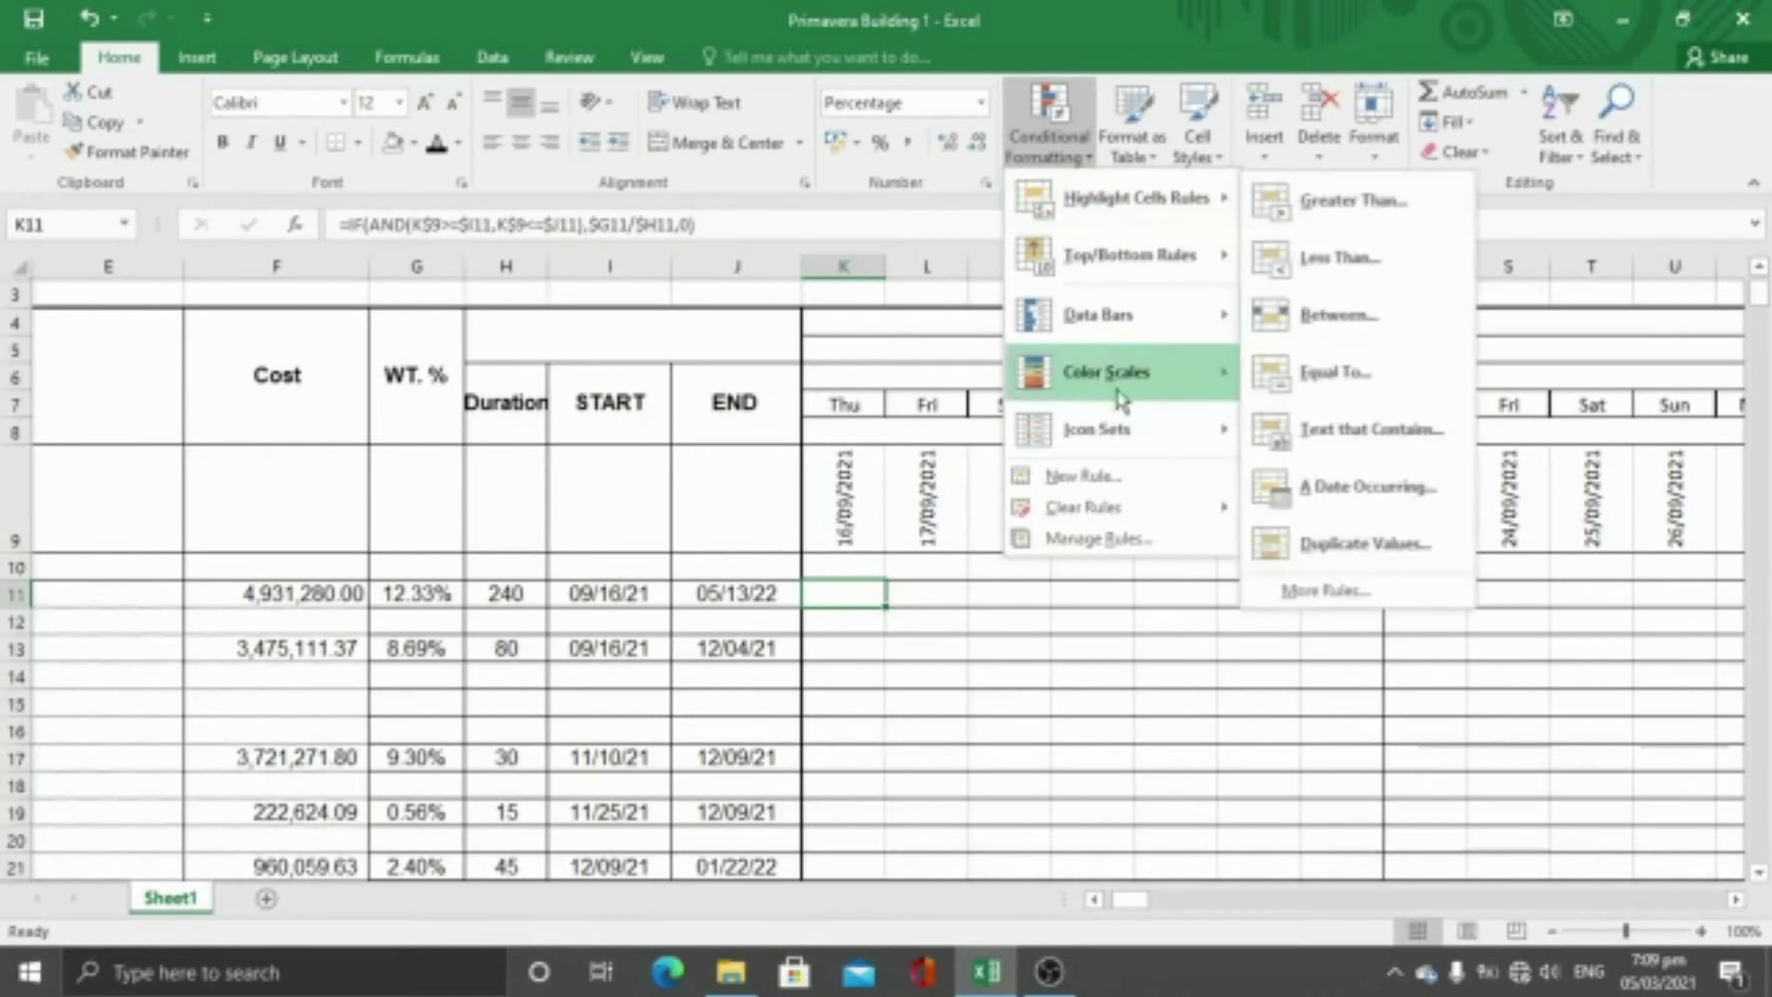
mouse_move(1124, 513)
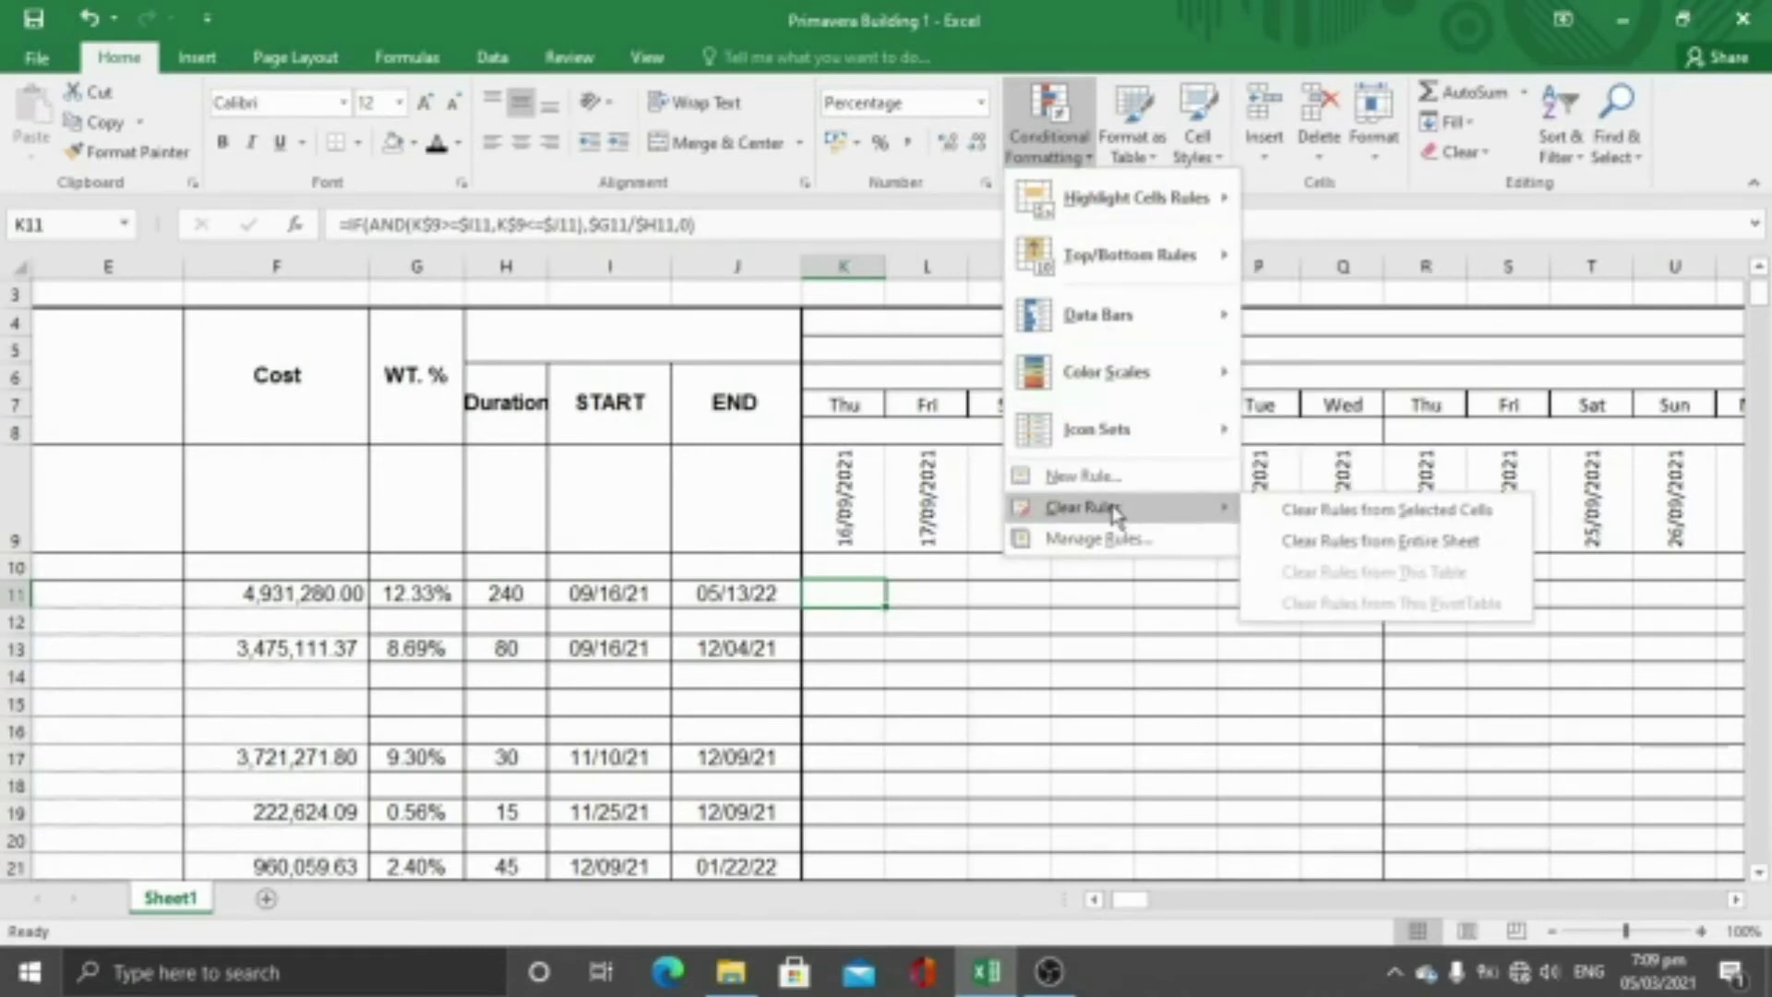
click(1098, 477)
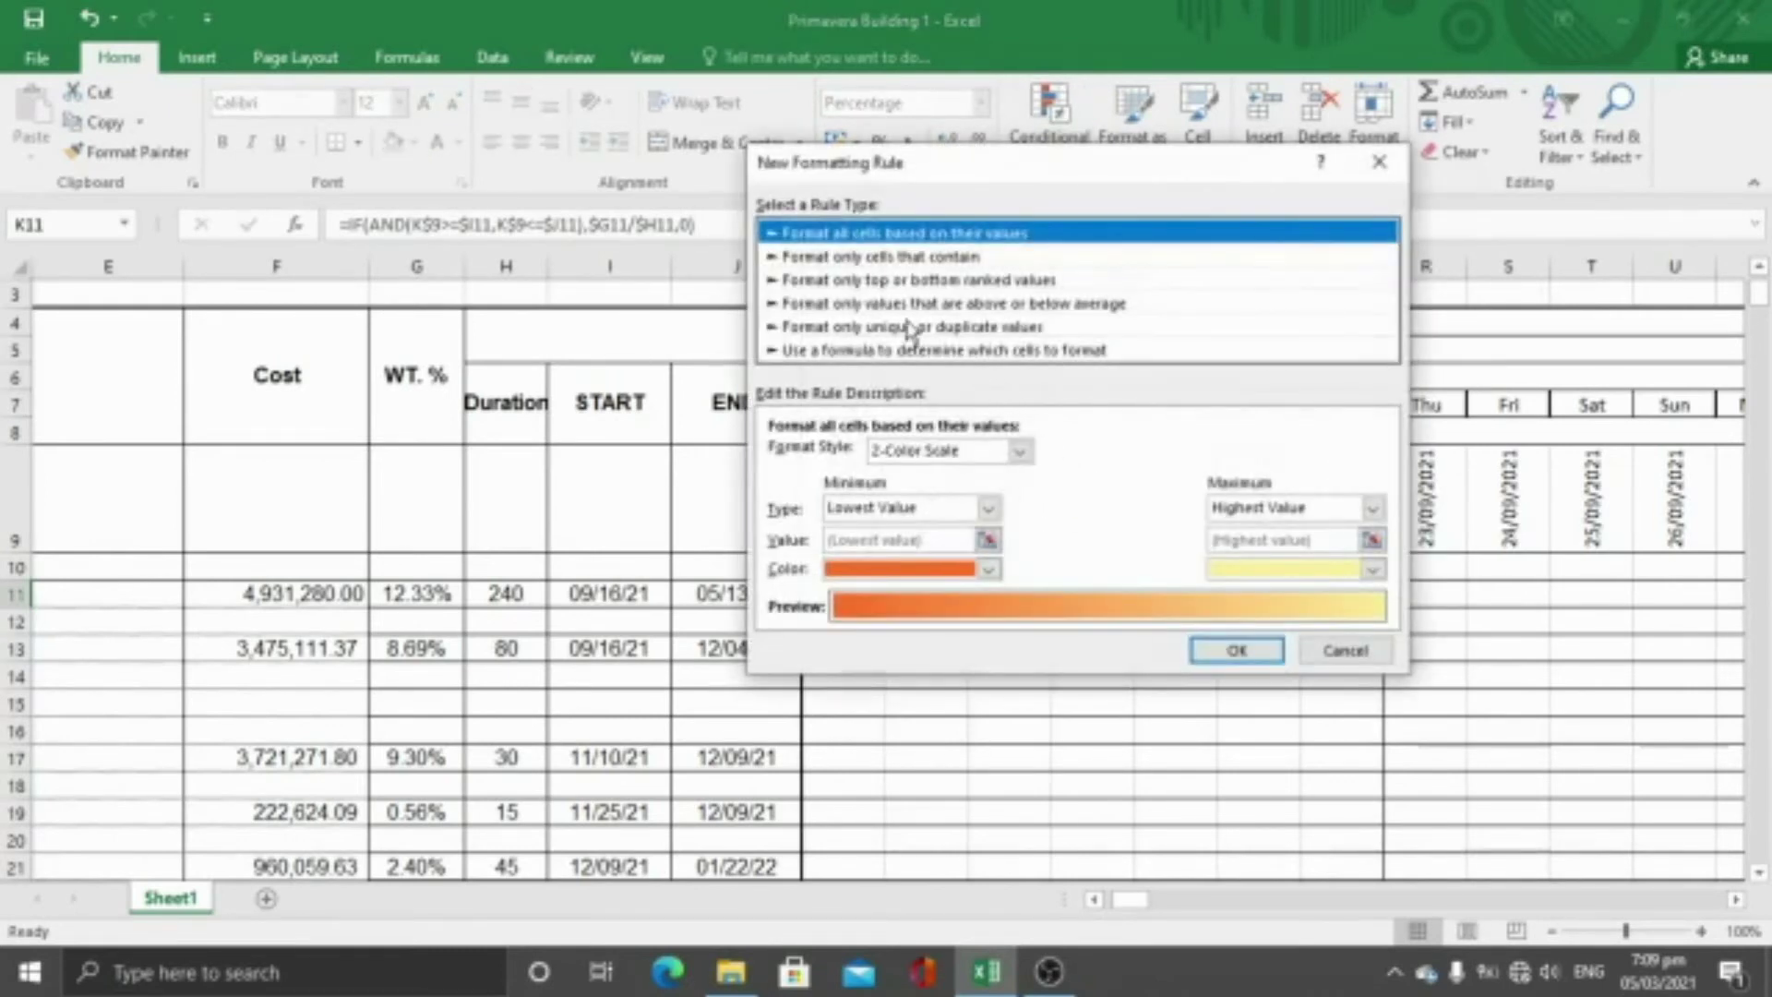
click(834, 258)
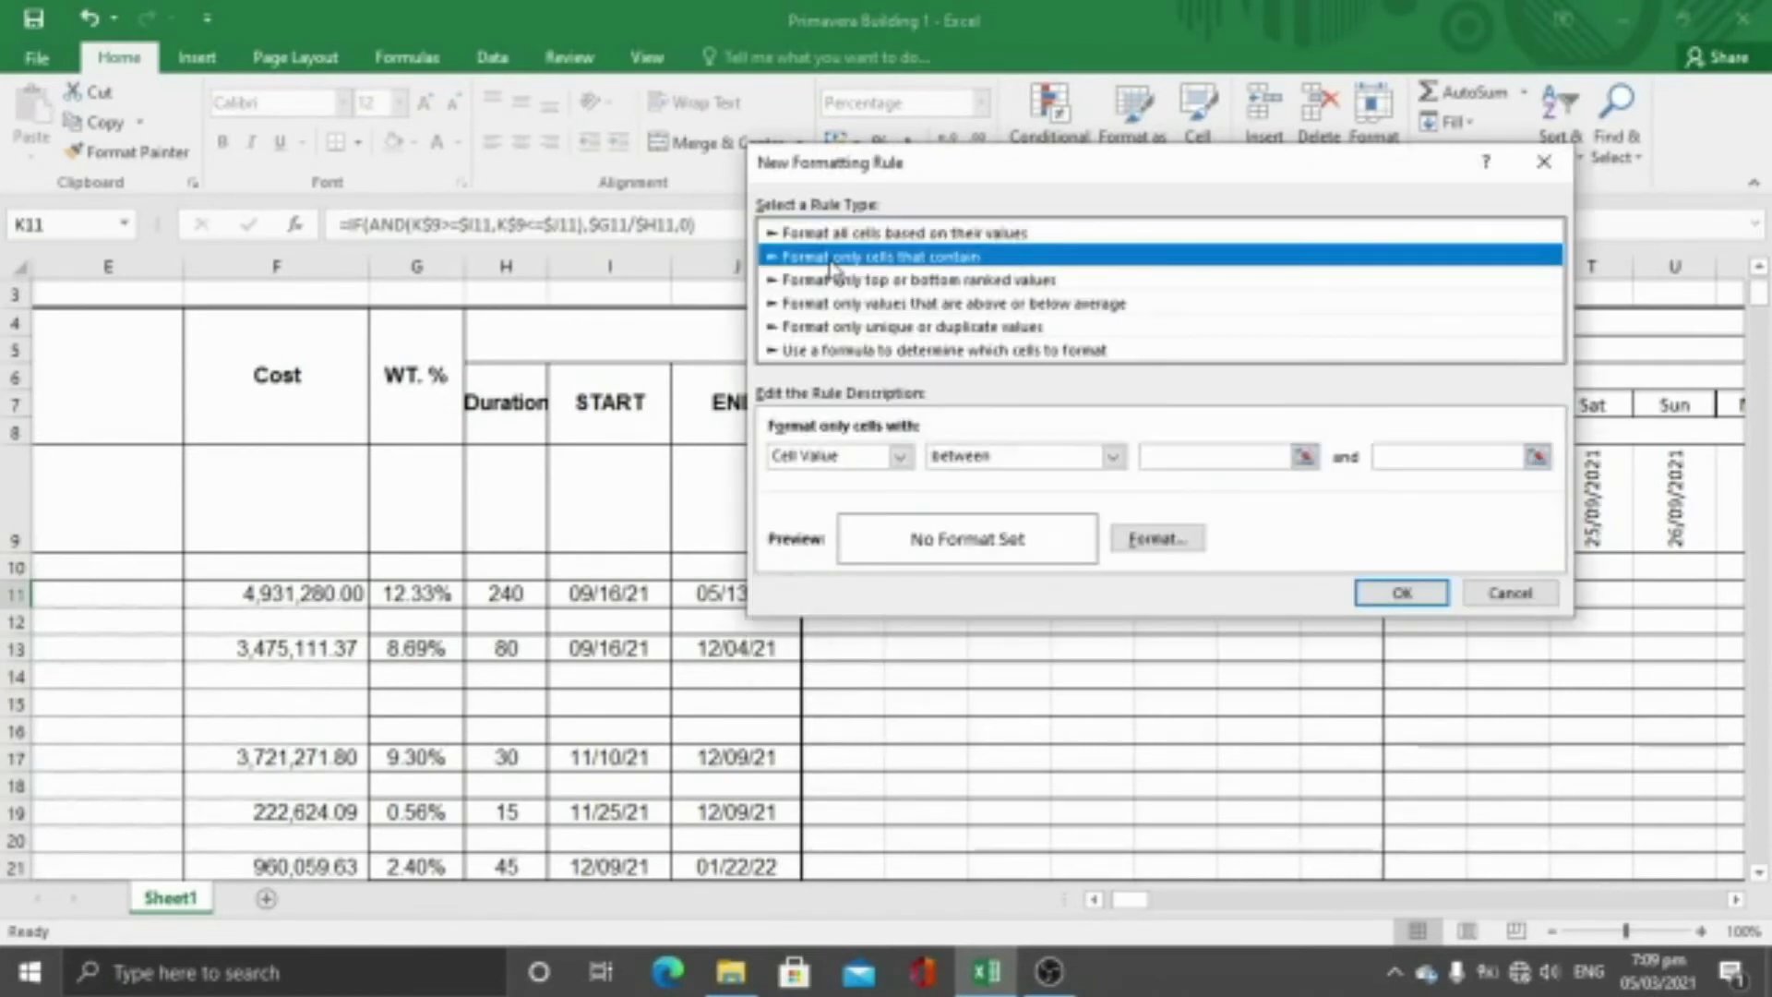
click(1113, 456)
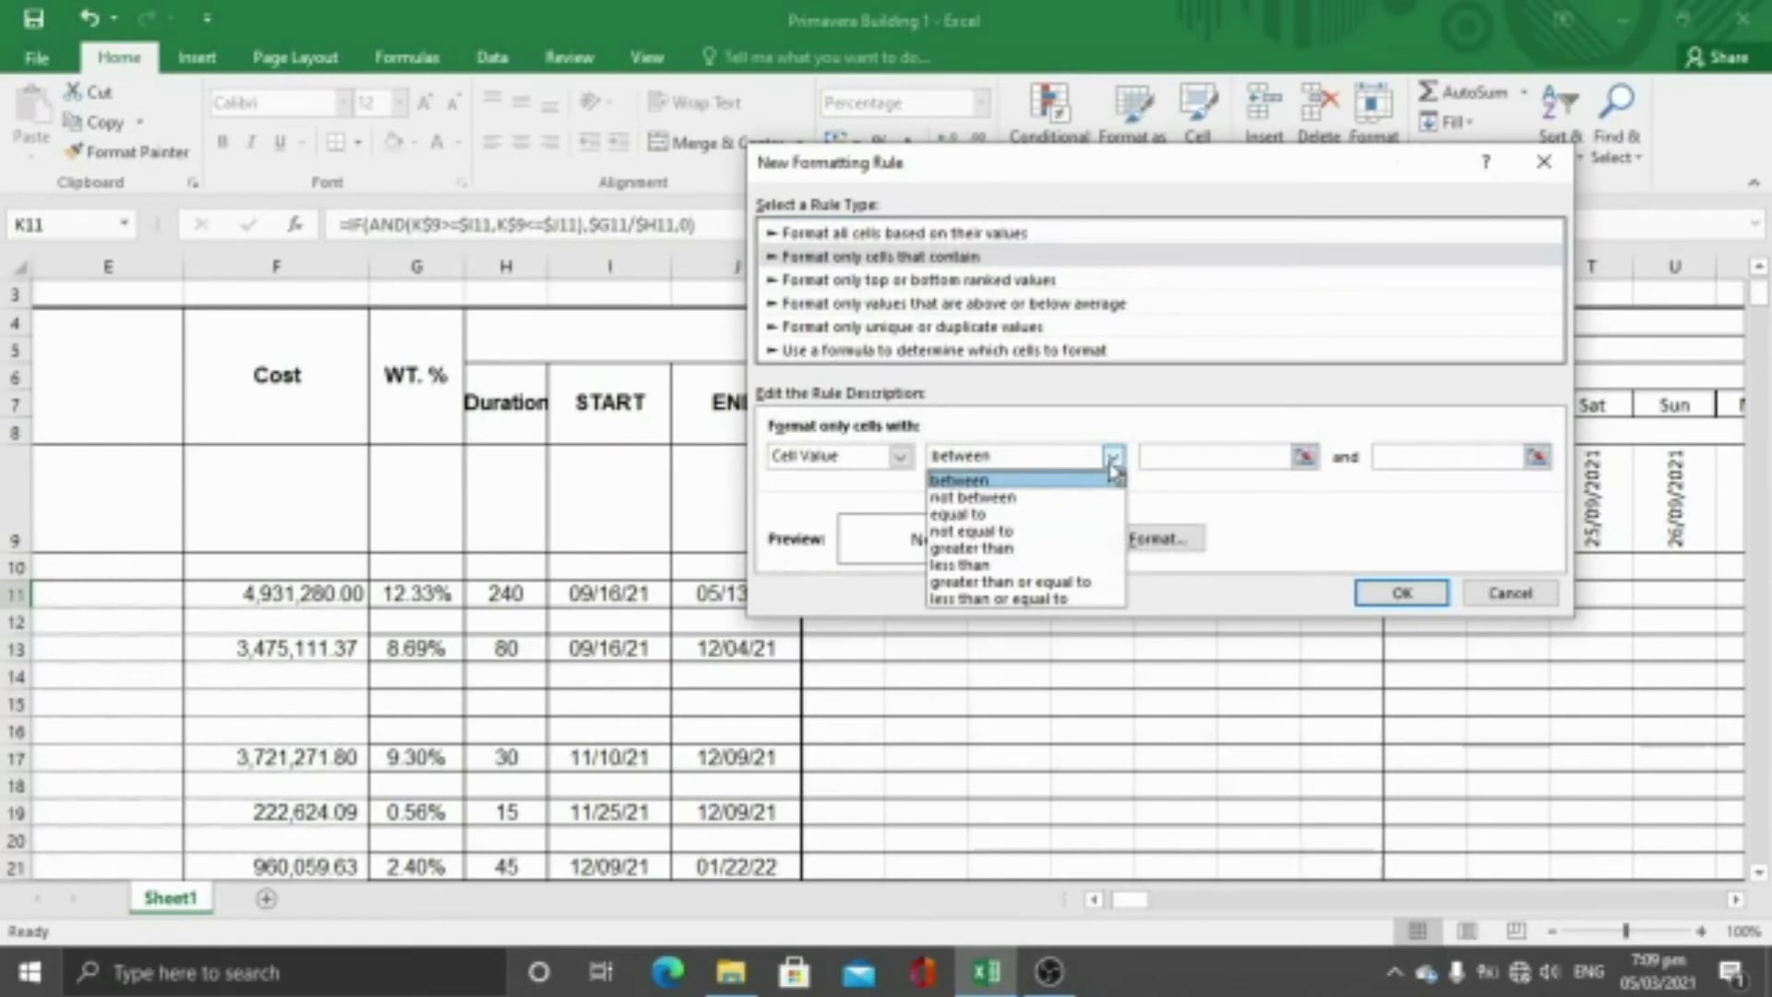
click(1068, 533)
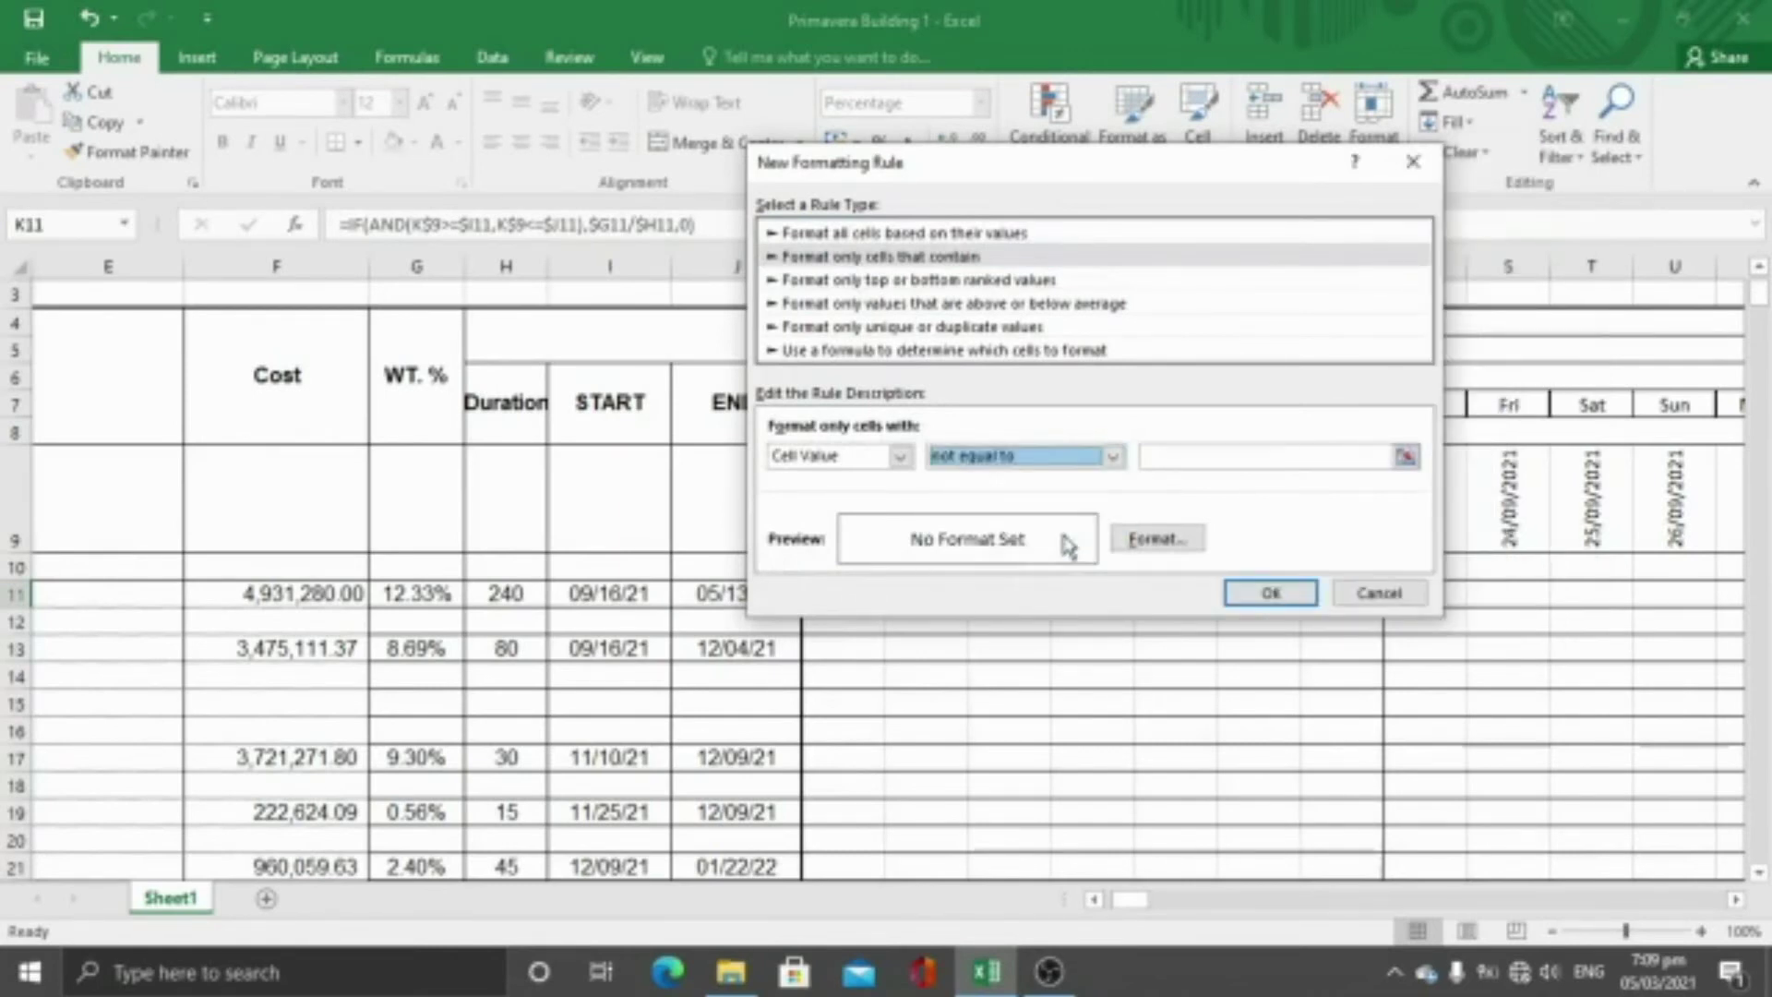
click(1212, 456)
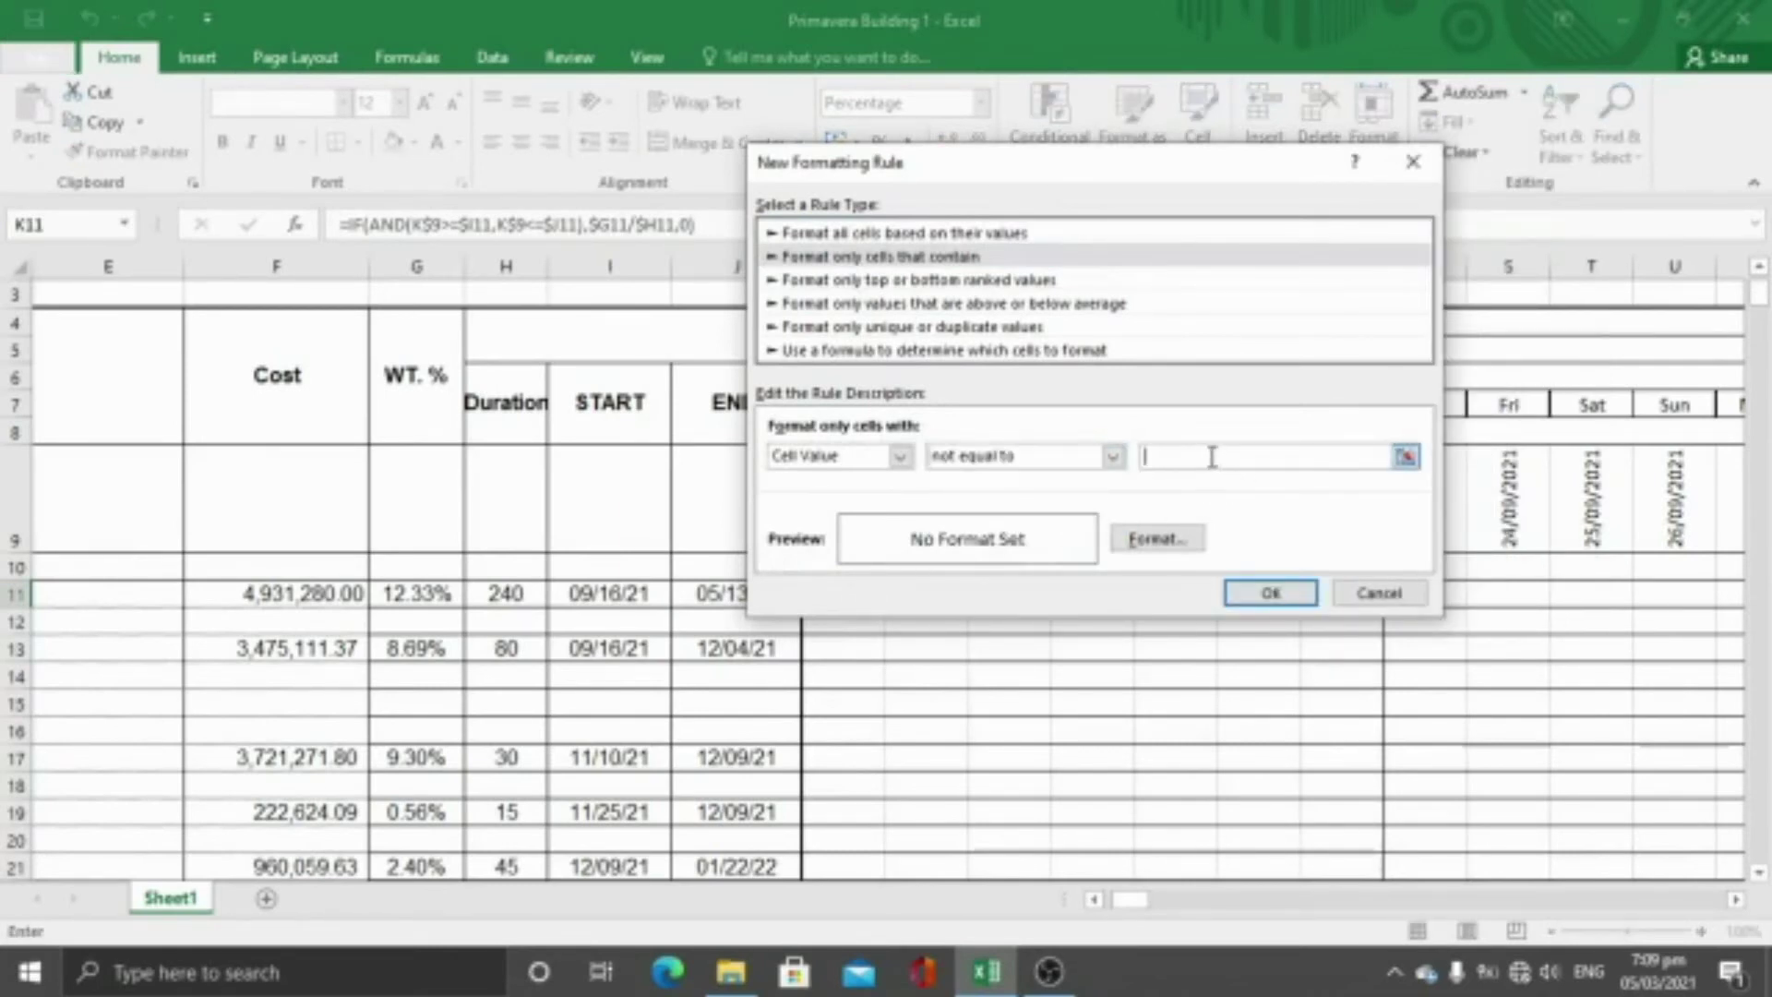
text(0)
Give the rule a centre-band gradient fill with dark navy as the second colour, and apply it
click(1165, 549)
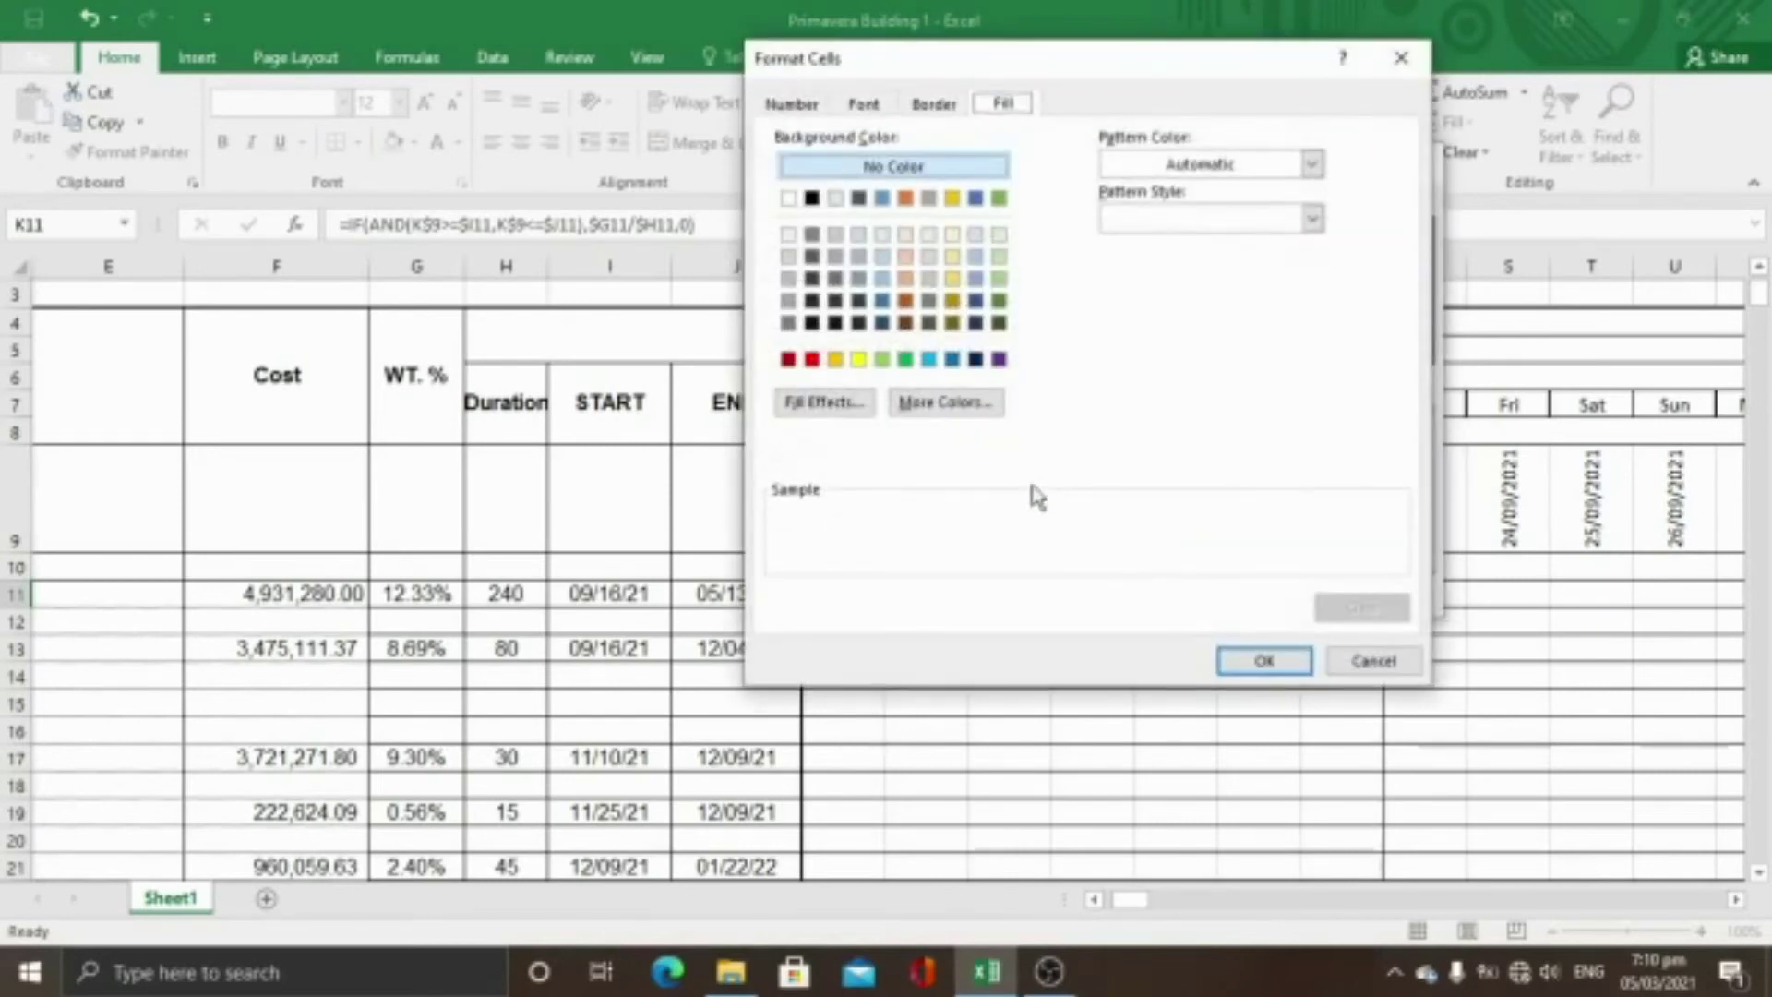
click(820, 404)
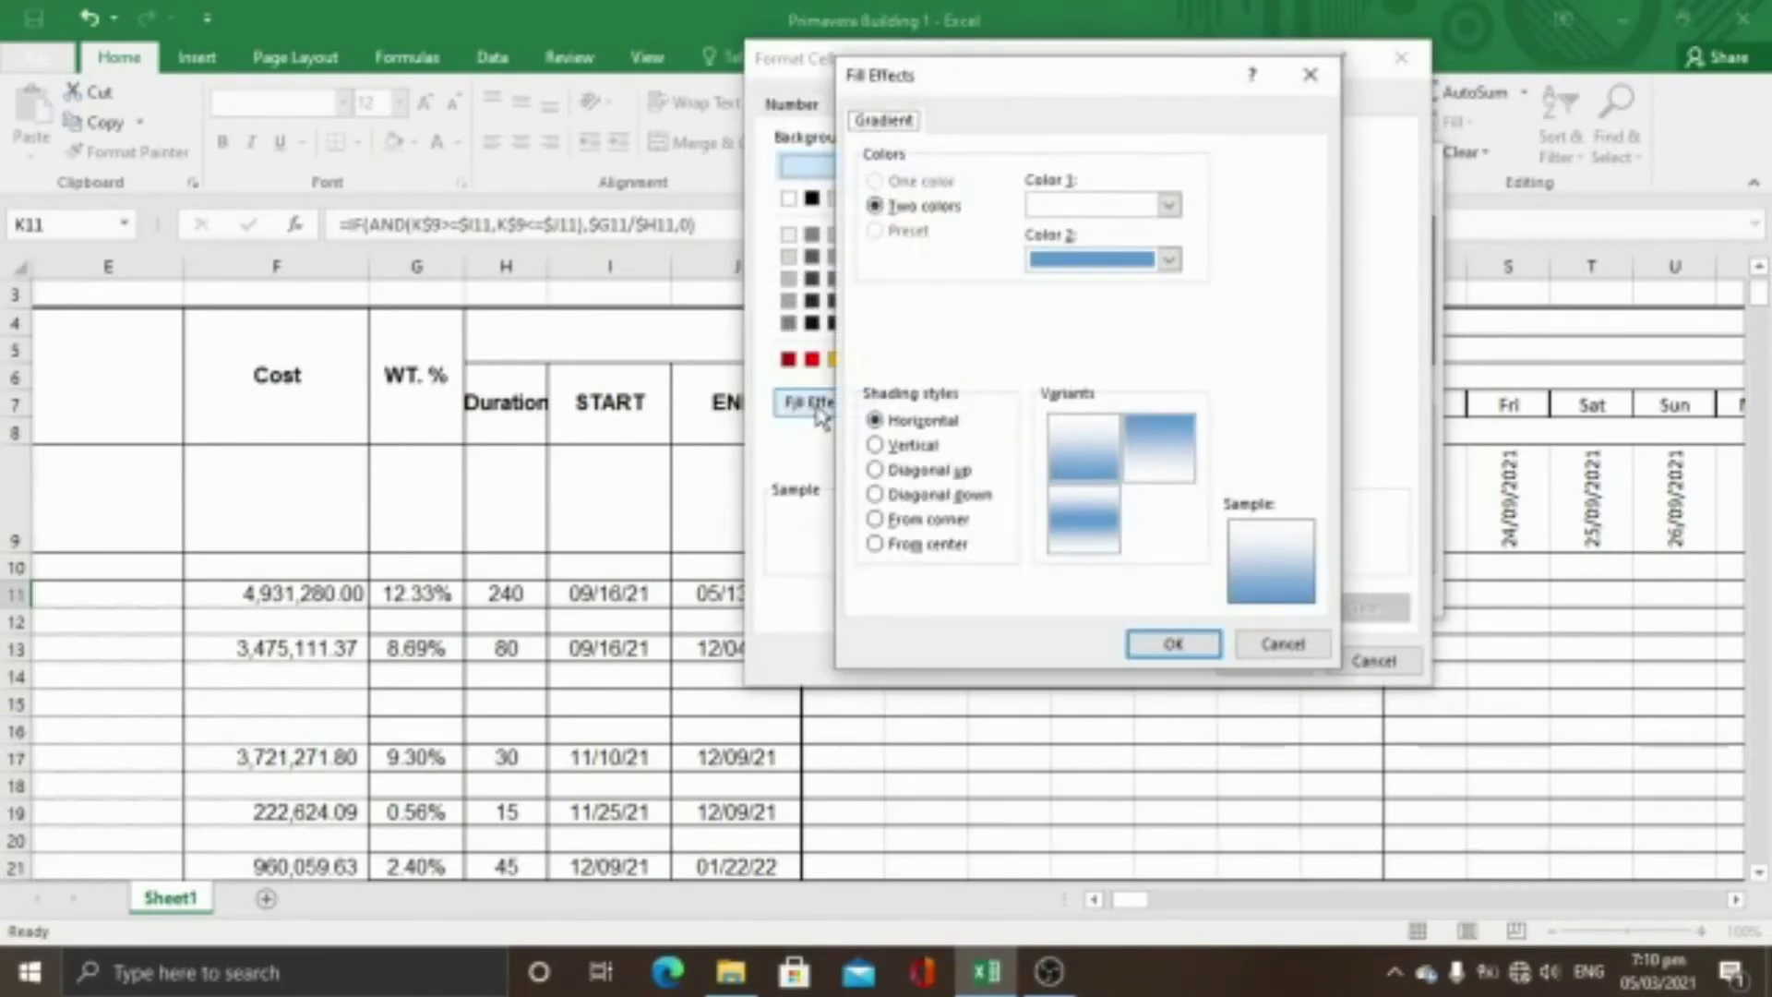
click(1168, 261)
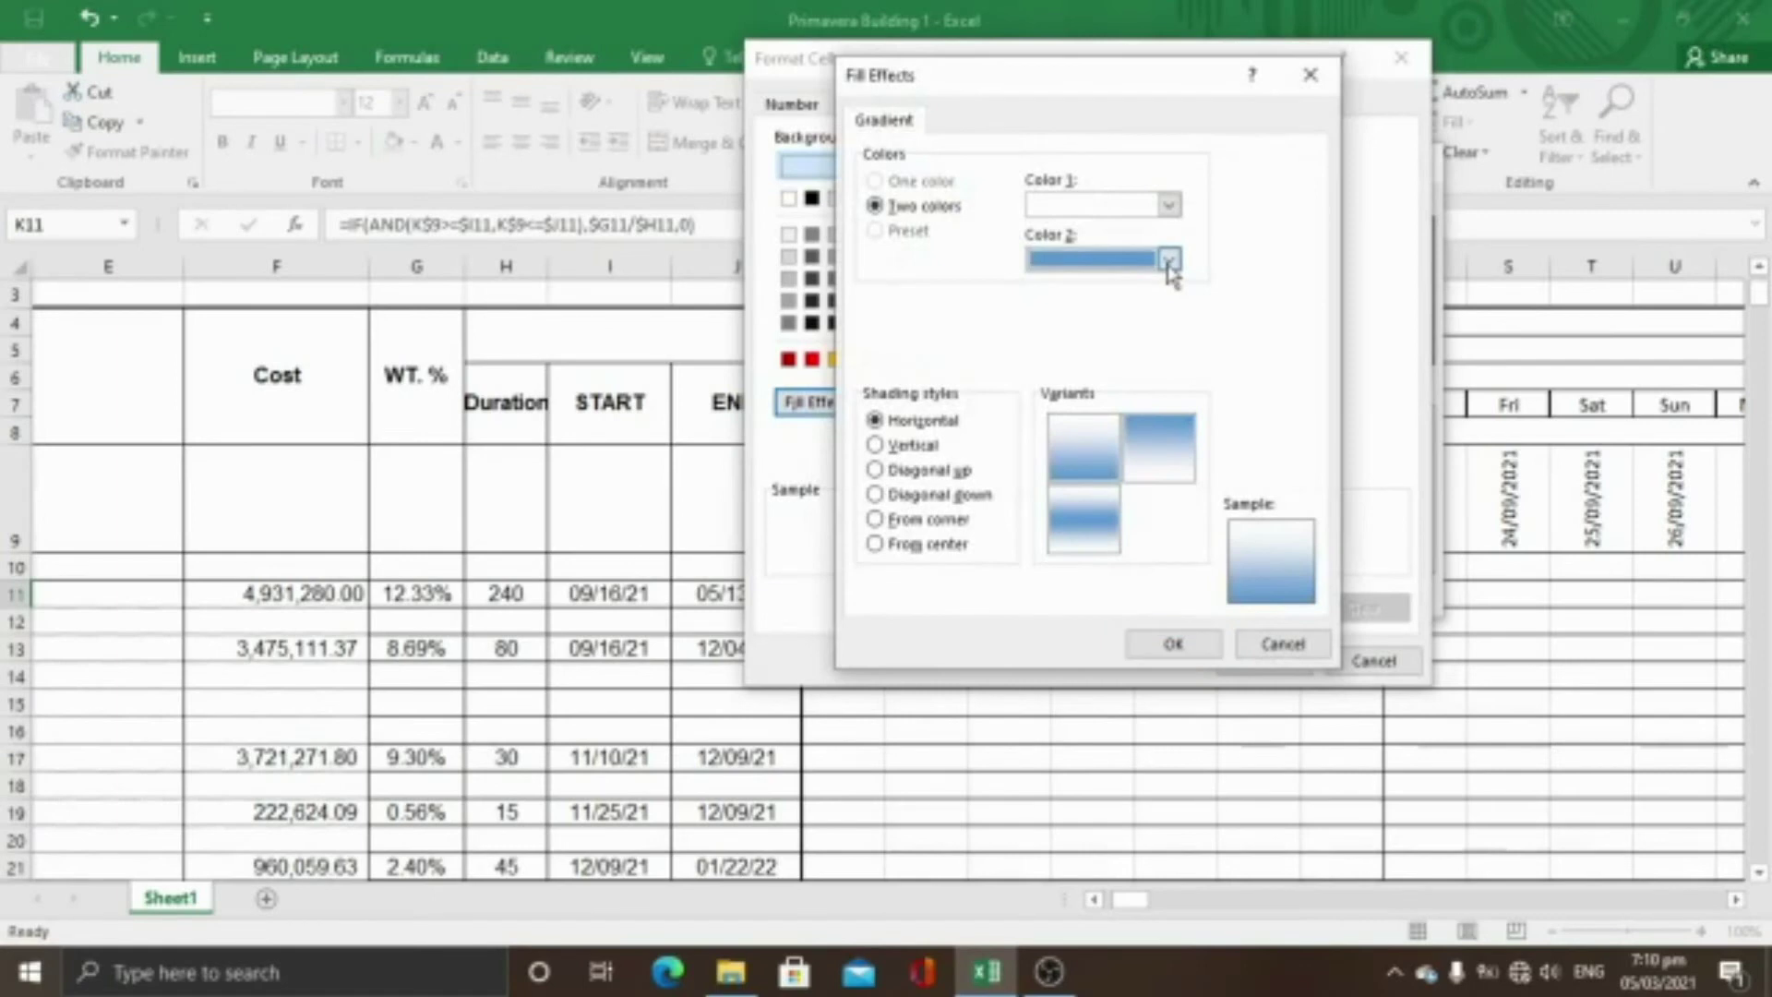
click(1216, 460)
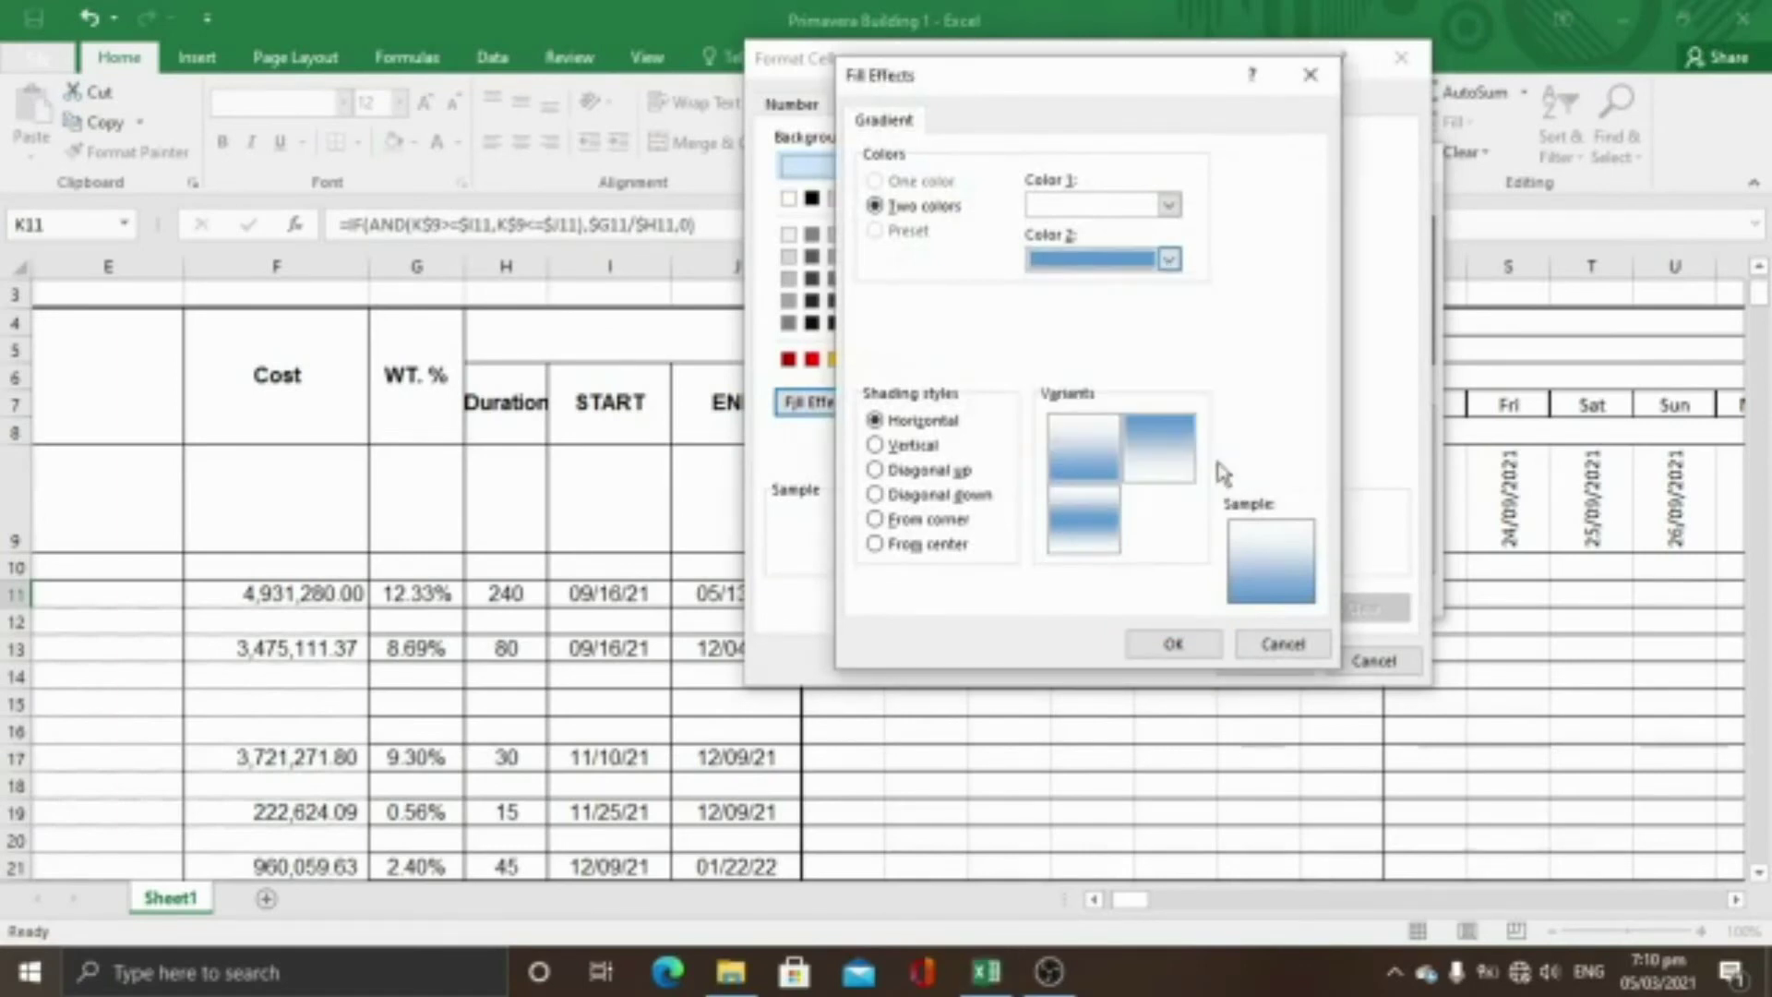
click(1094, 533)
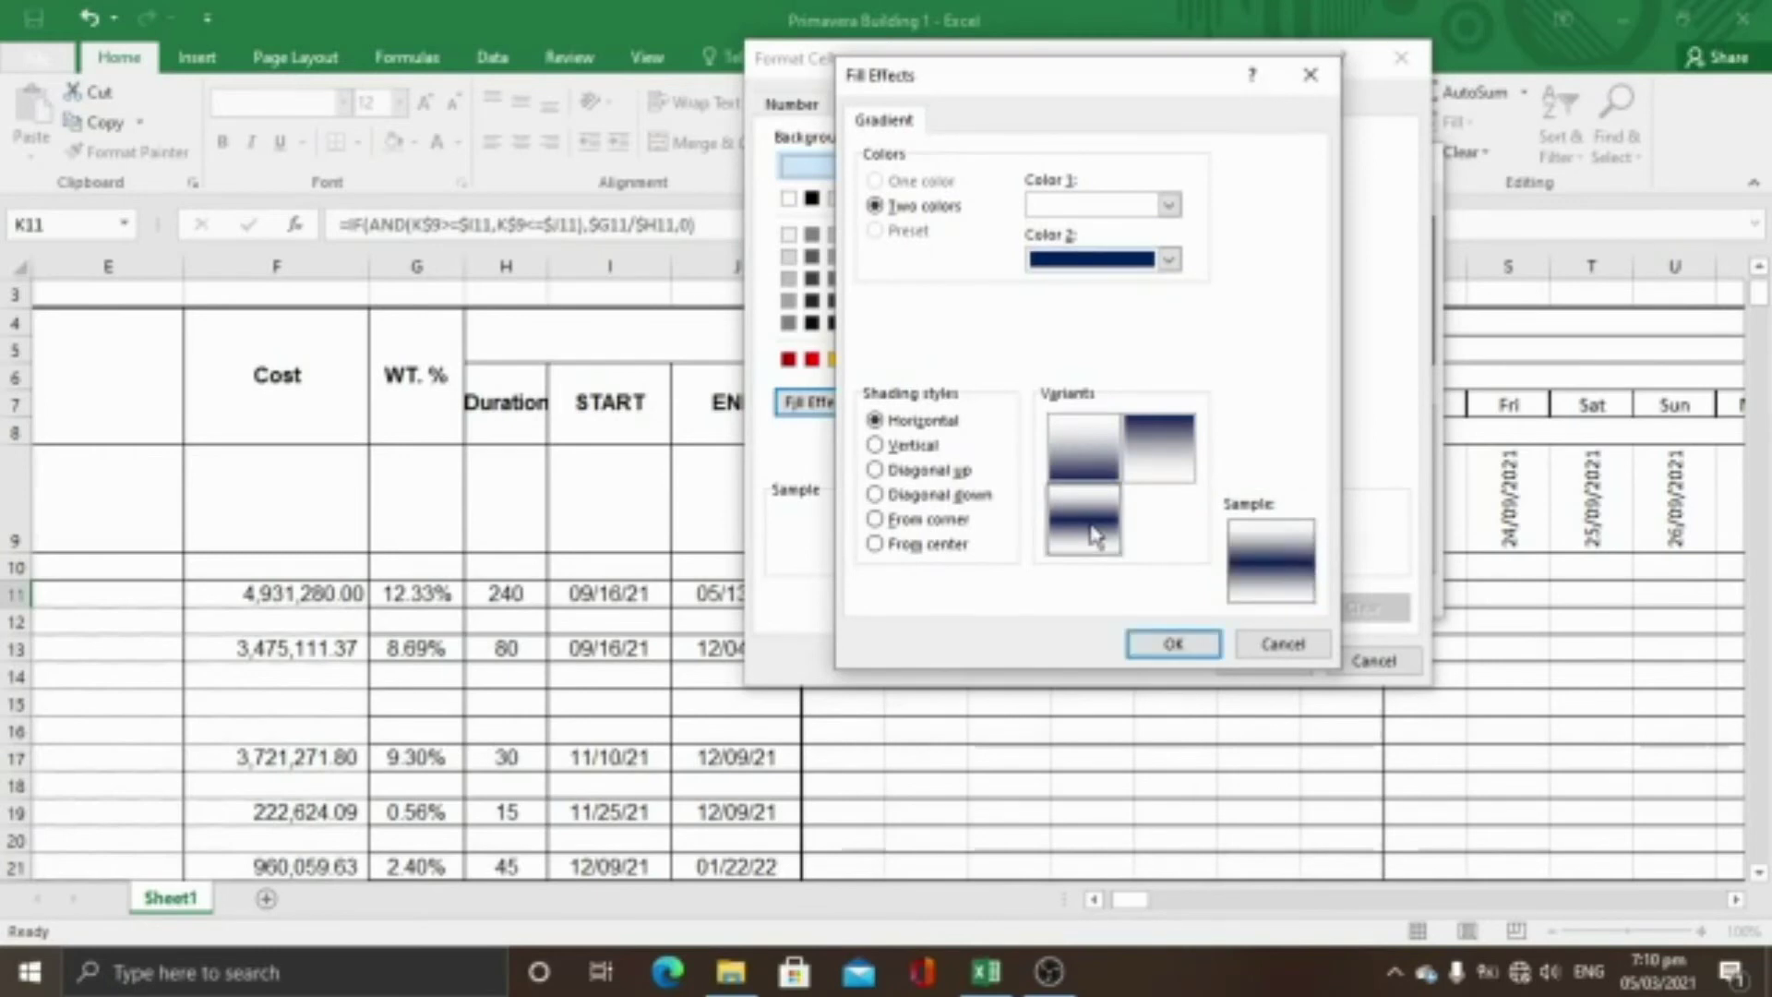
click(1174, 649)
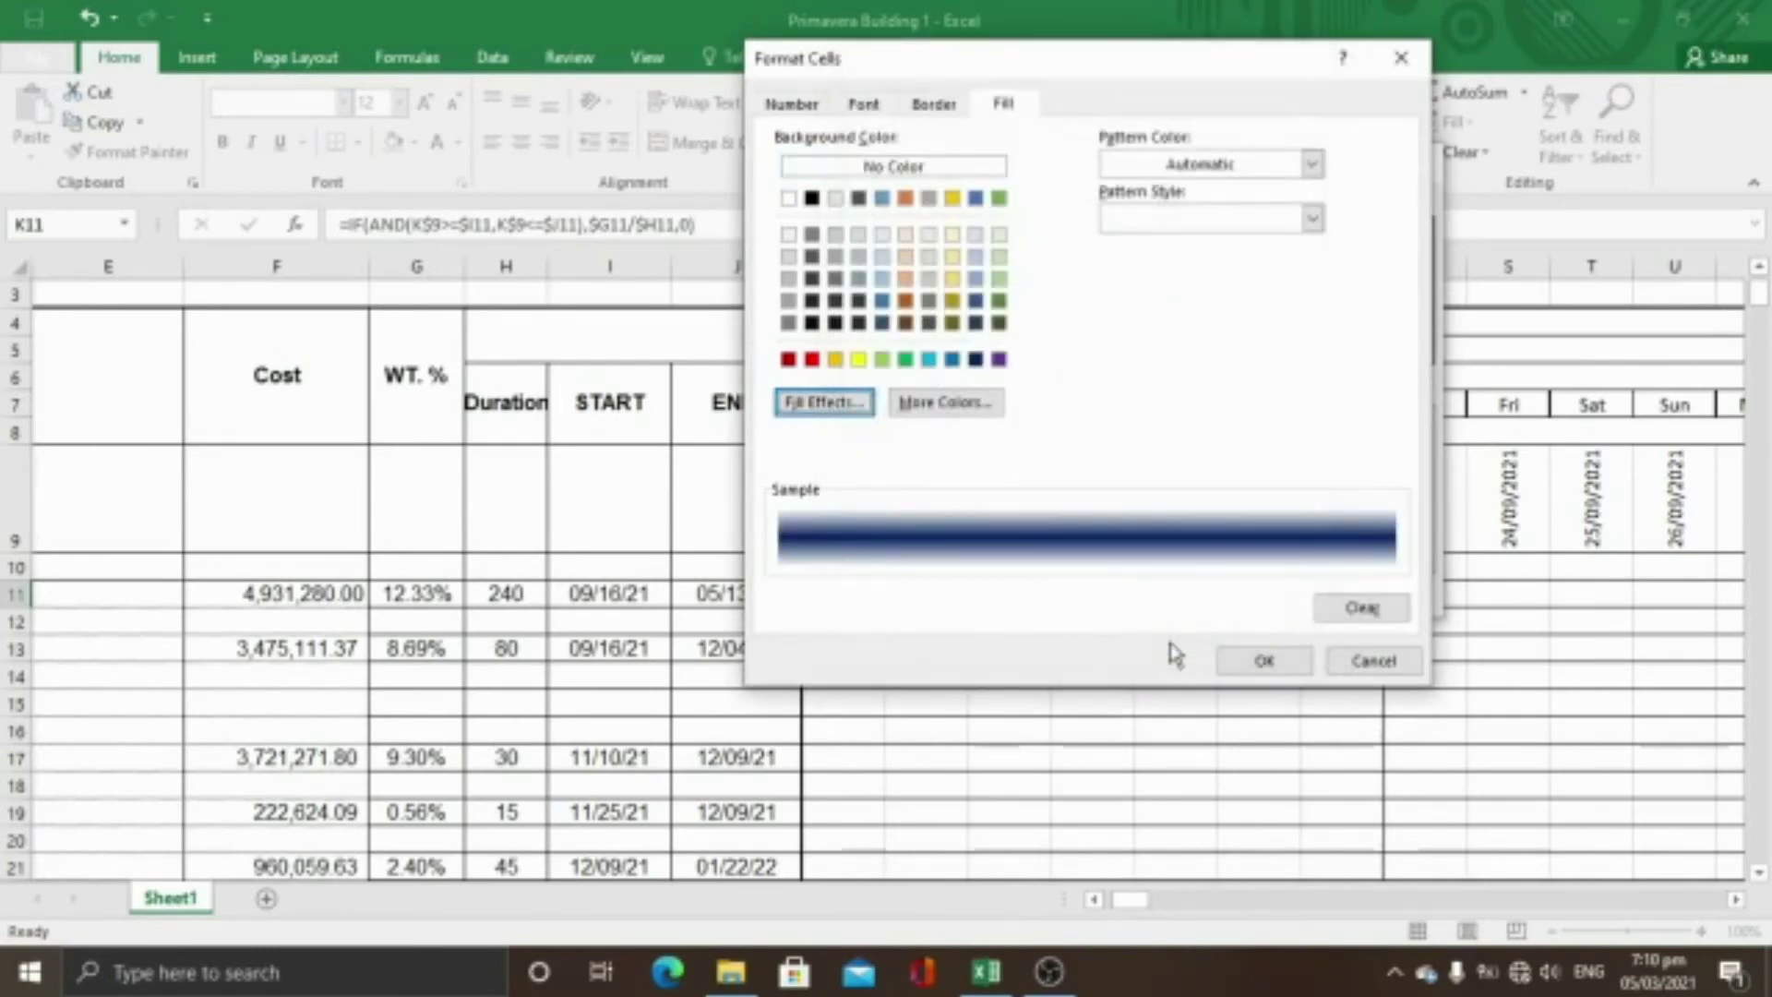
click(1258, 662)
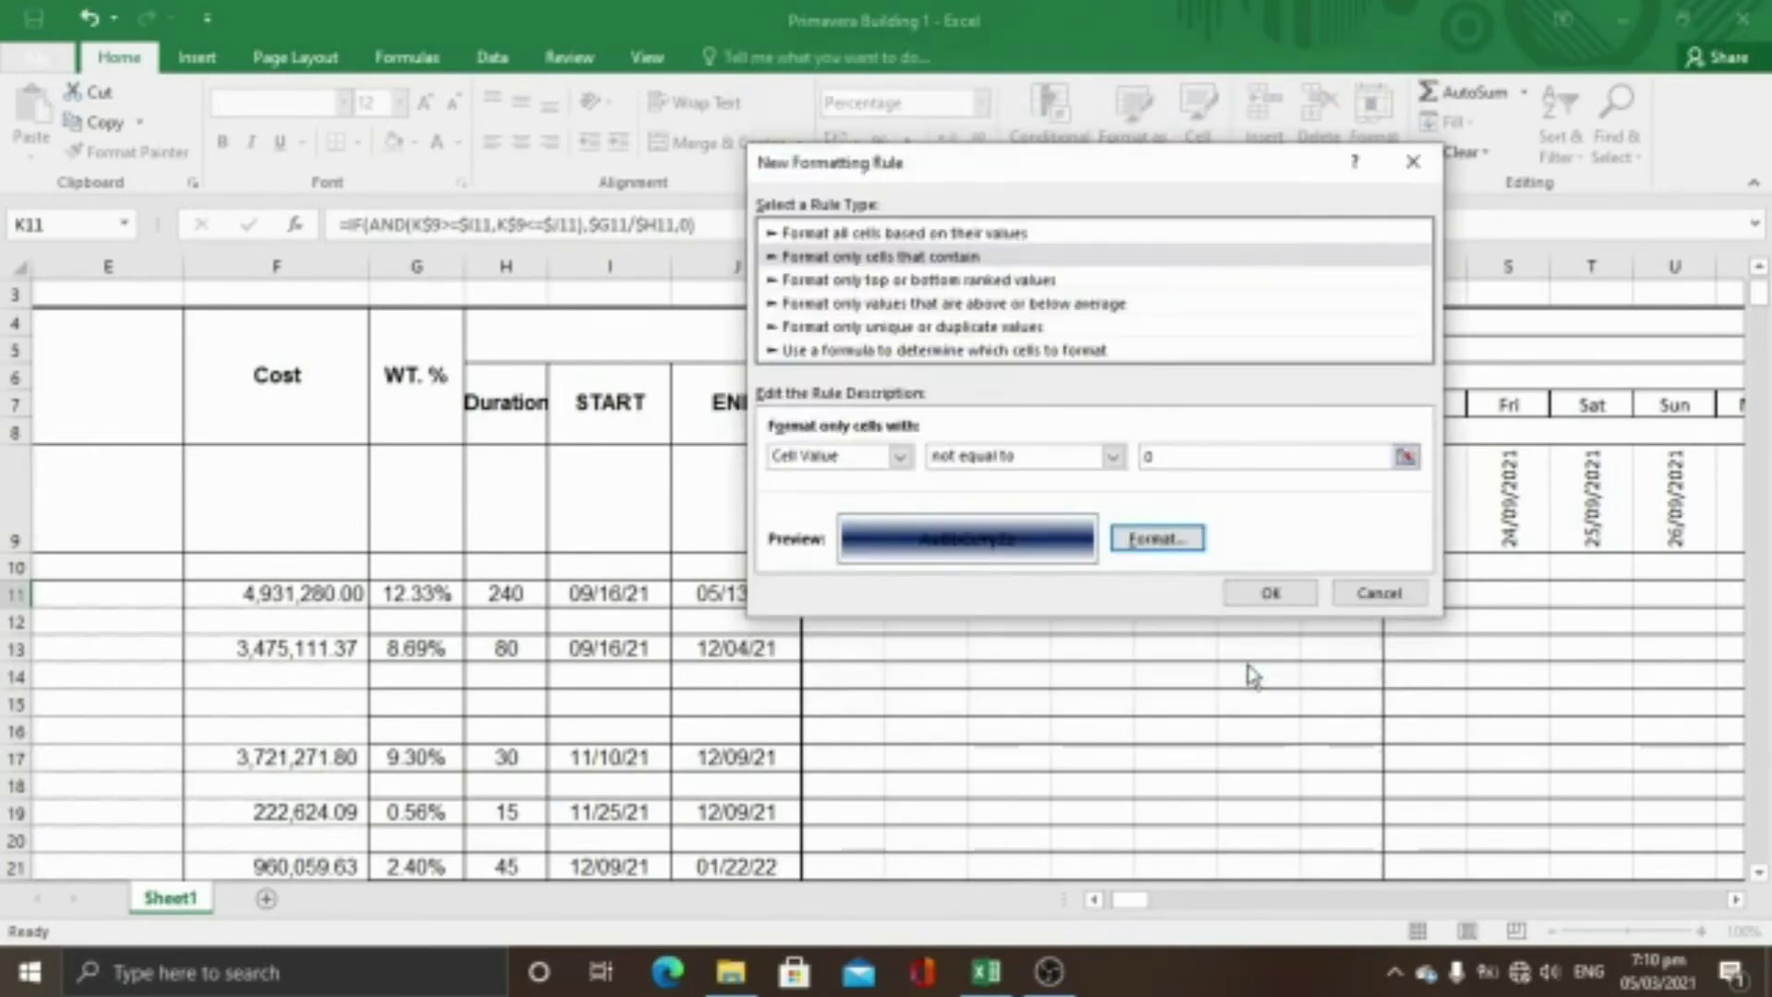
click(1271, 592)
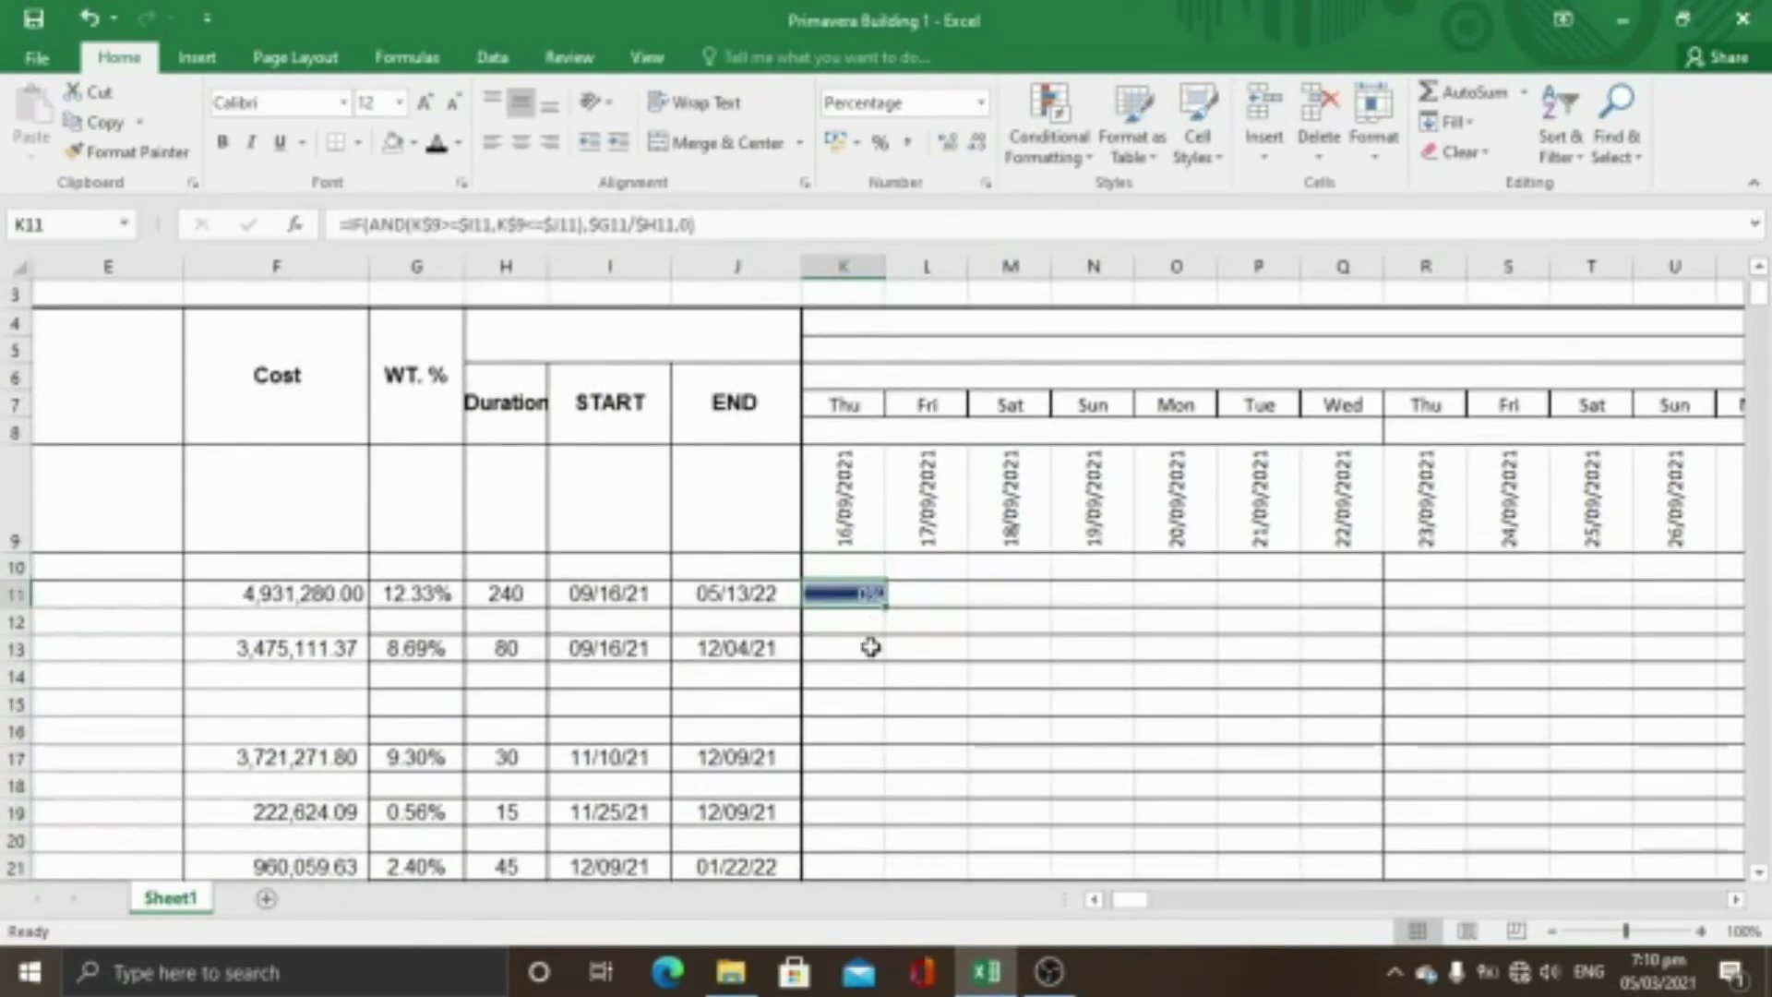
Narrow the daily date columns from K onward to 0.83 (10 pixels) wide
scroll(914, 609, up, 1)
drag(843, 266, 543, 270)
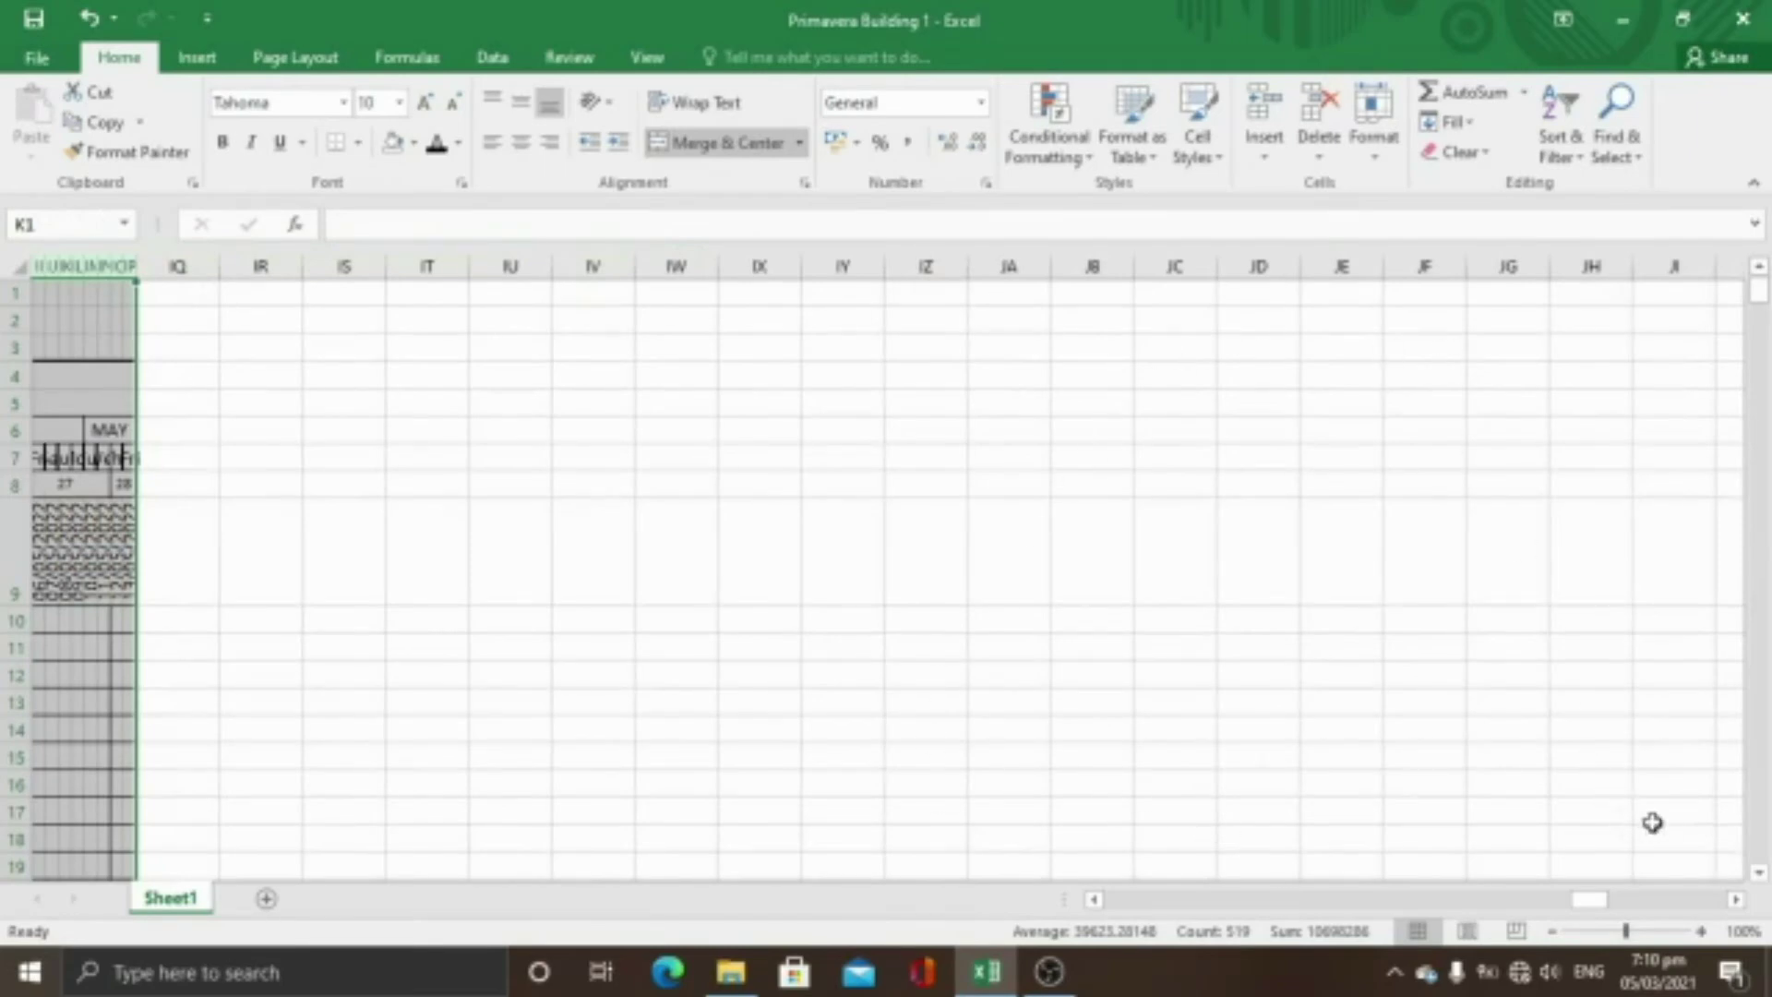
drag(1579, 901, 1120, 940)
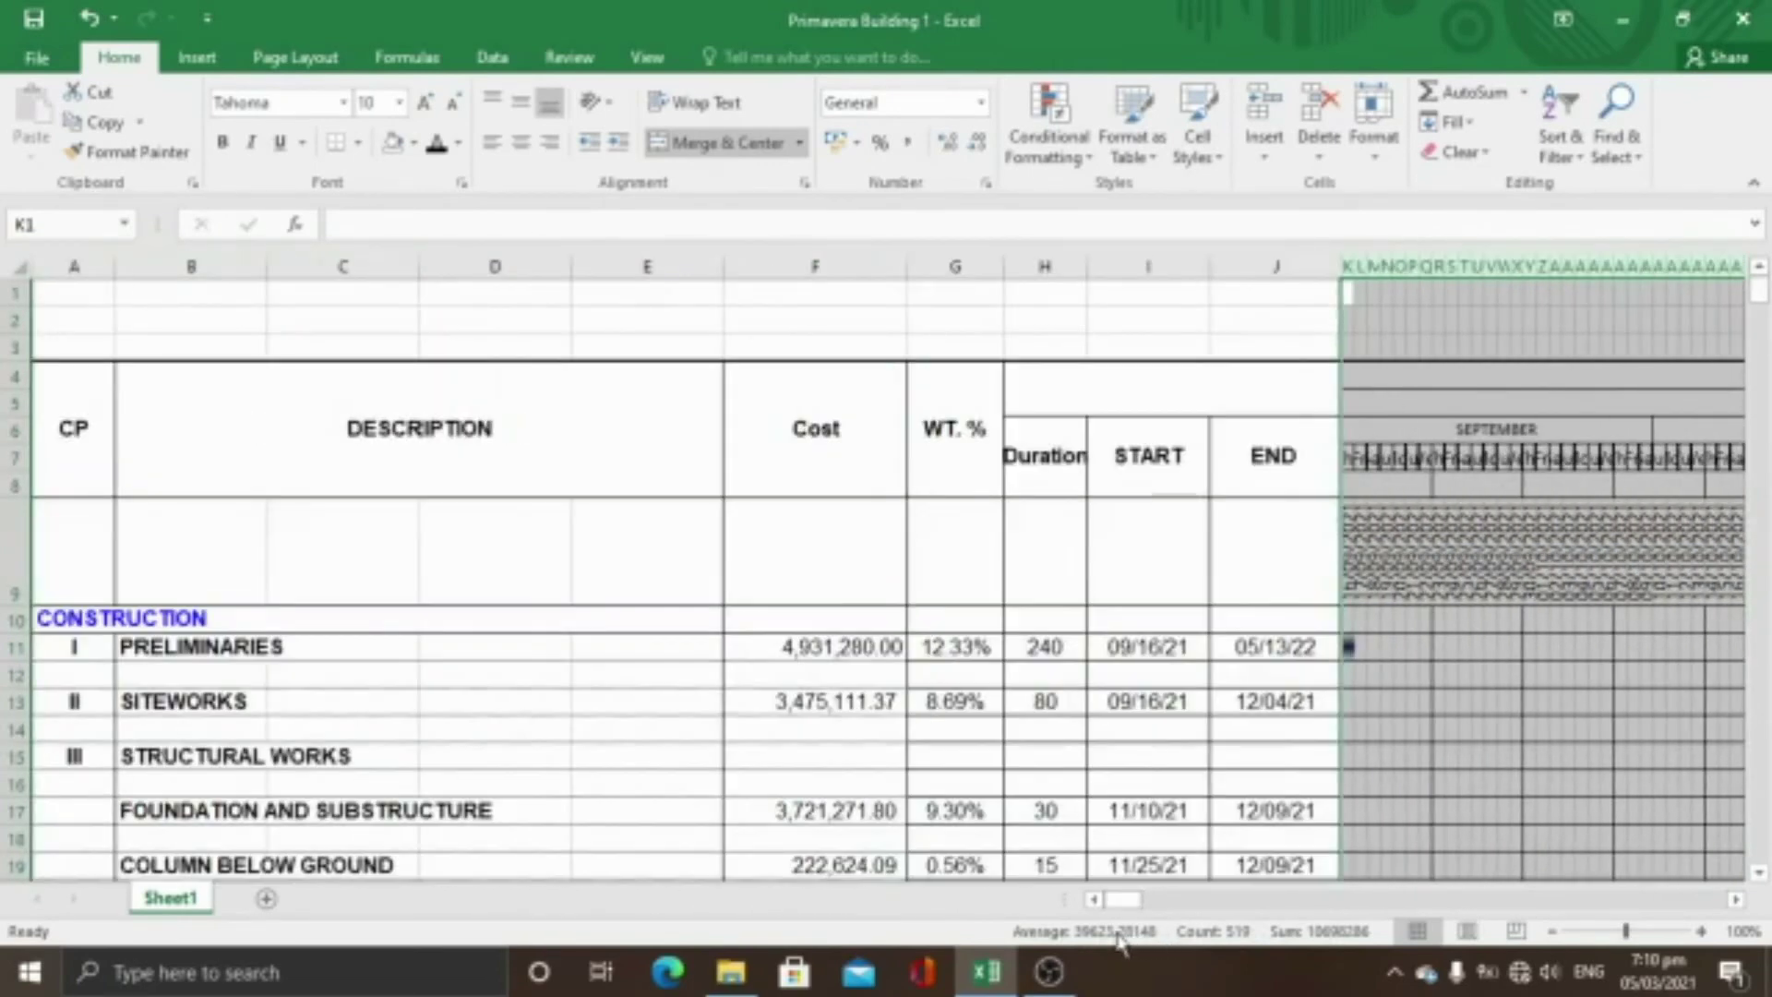
Copy K11's Gantt formula and paste it across the daily grid for the task rows
click(1349, 646)
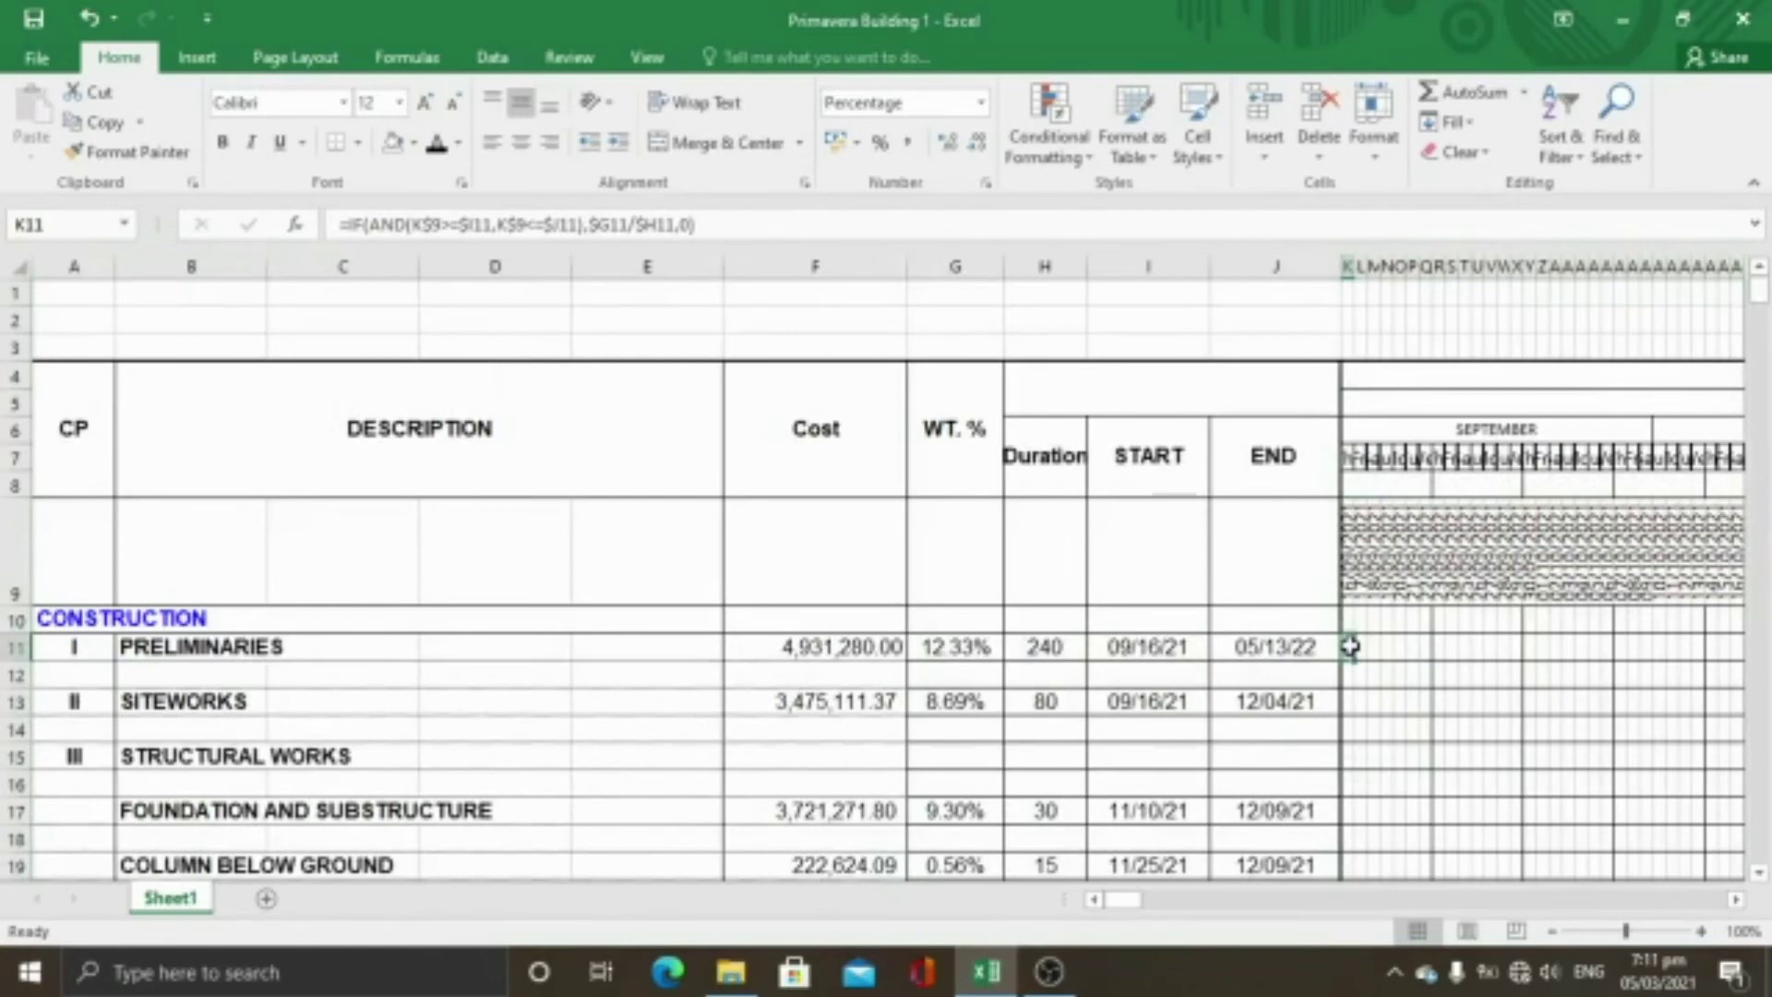
key(ctrl+c)
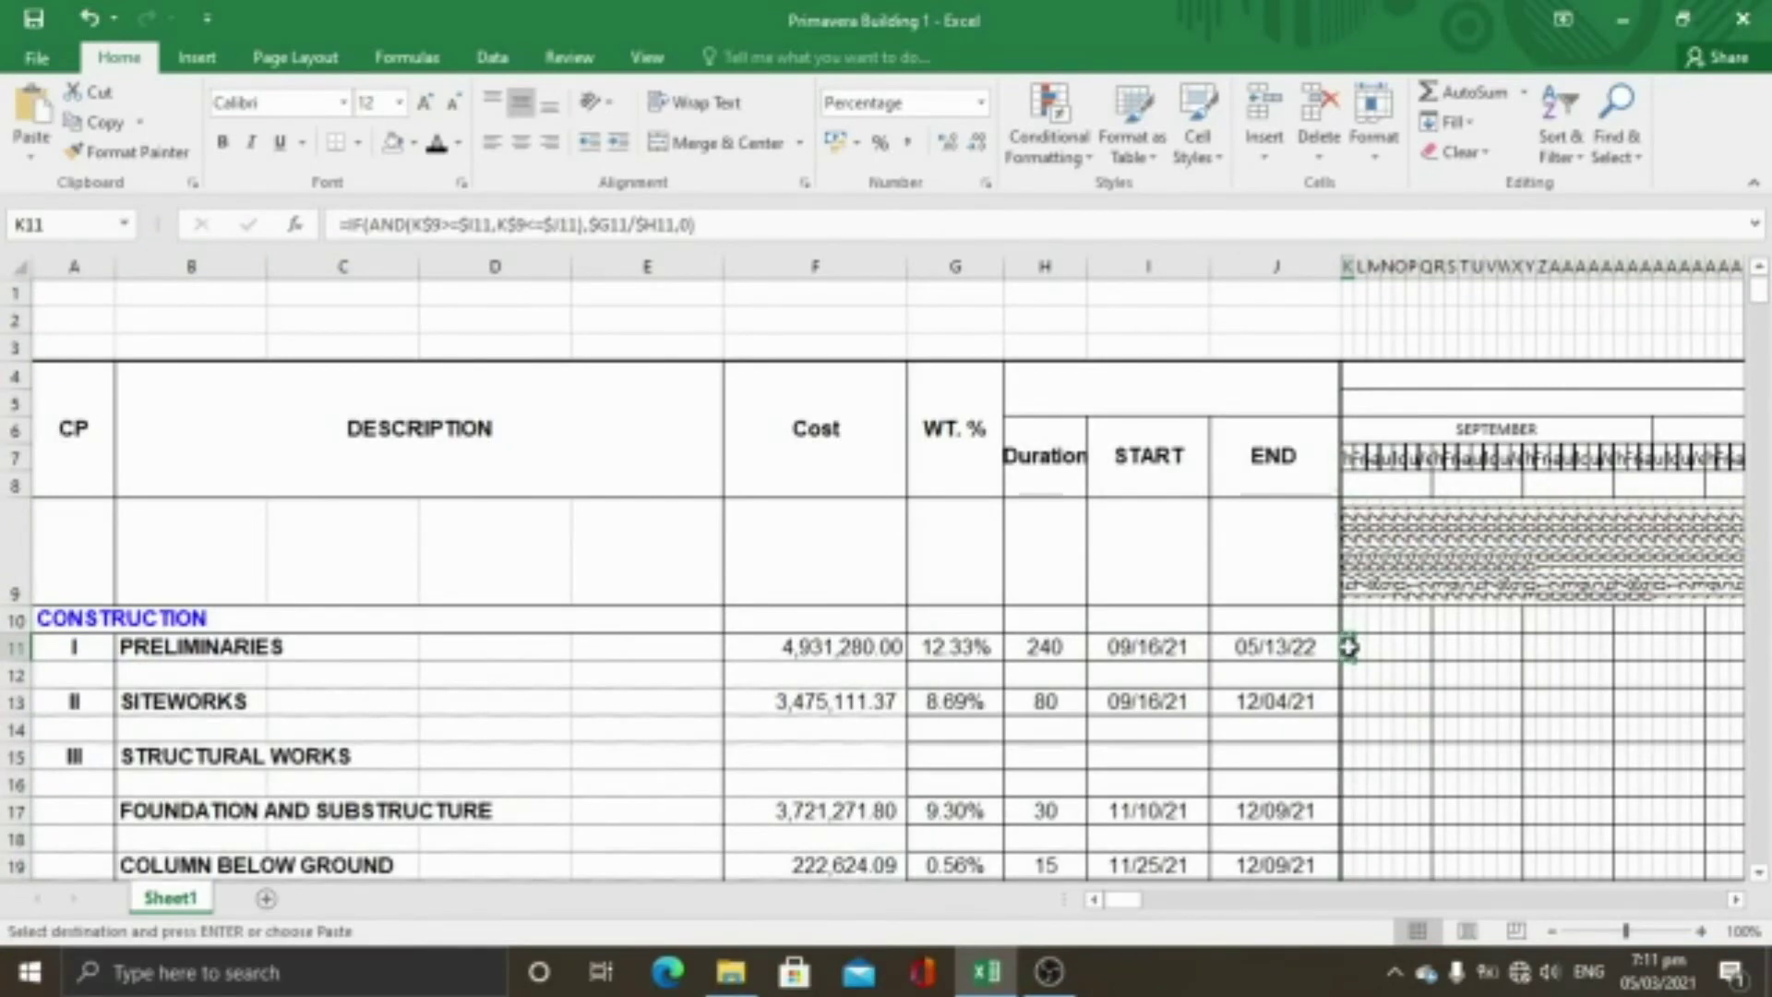
drag(1349, 646, 1566, 621)
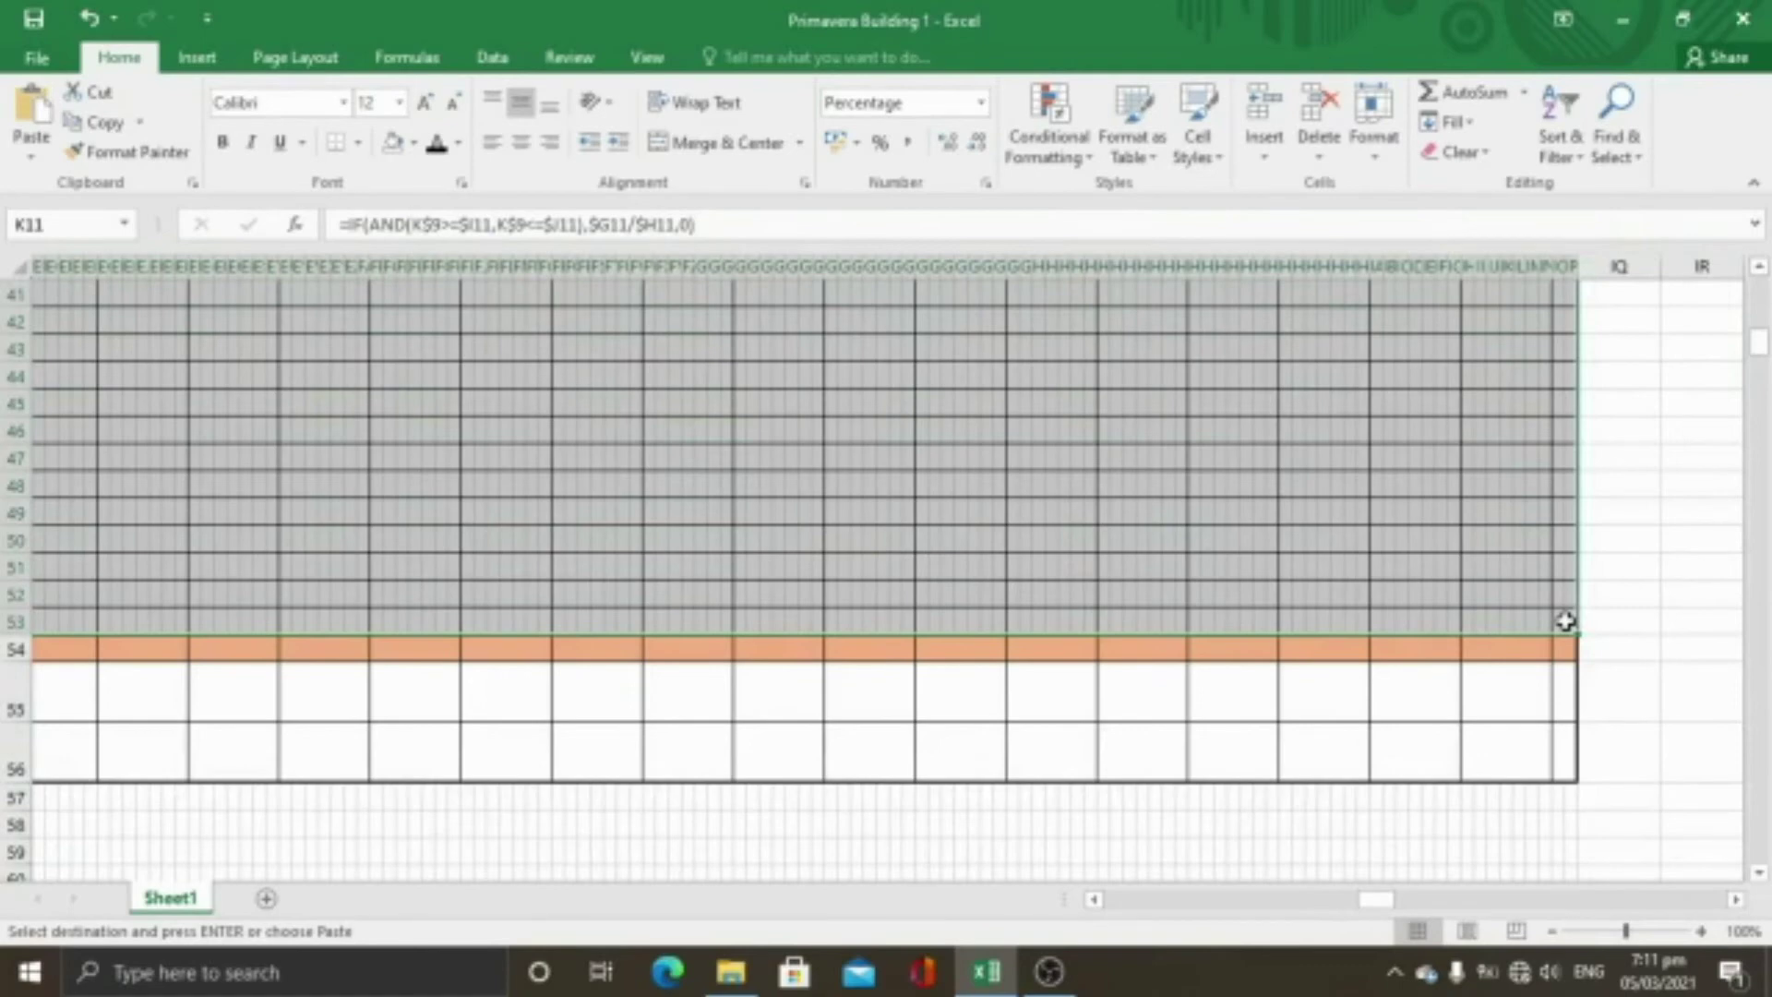
key(ctrl+v)
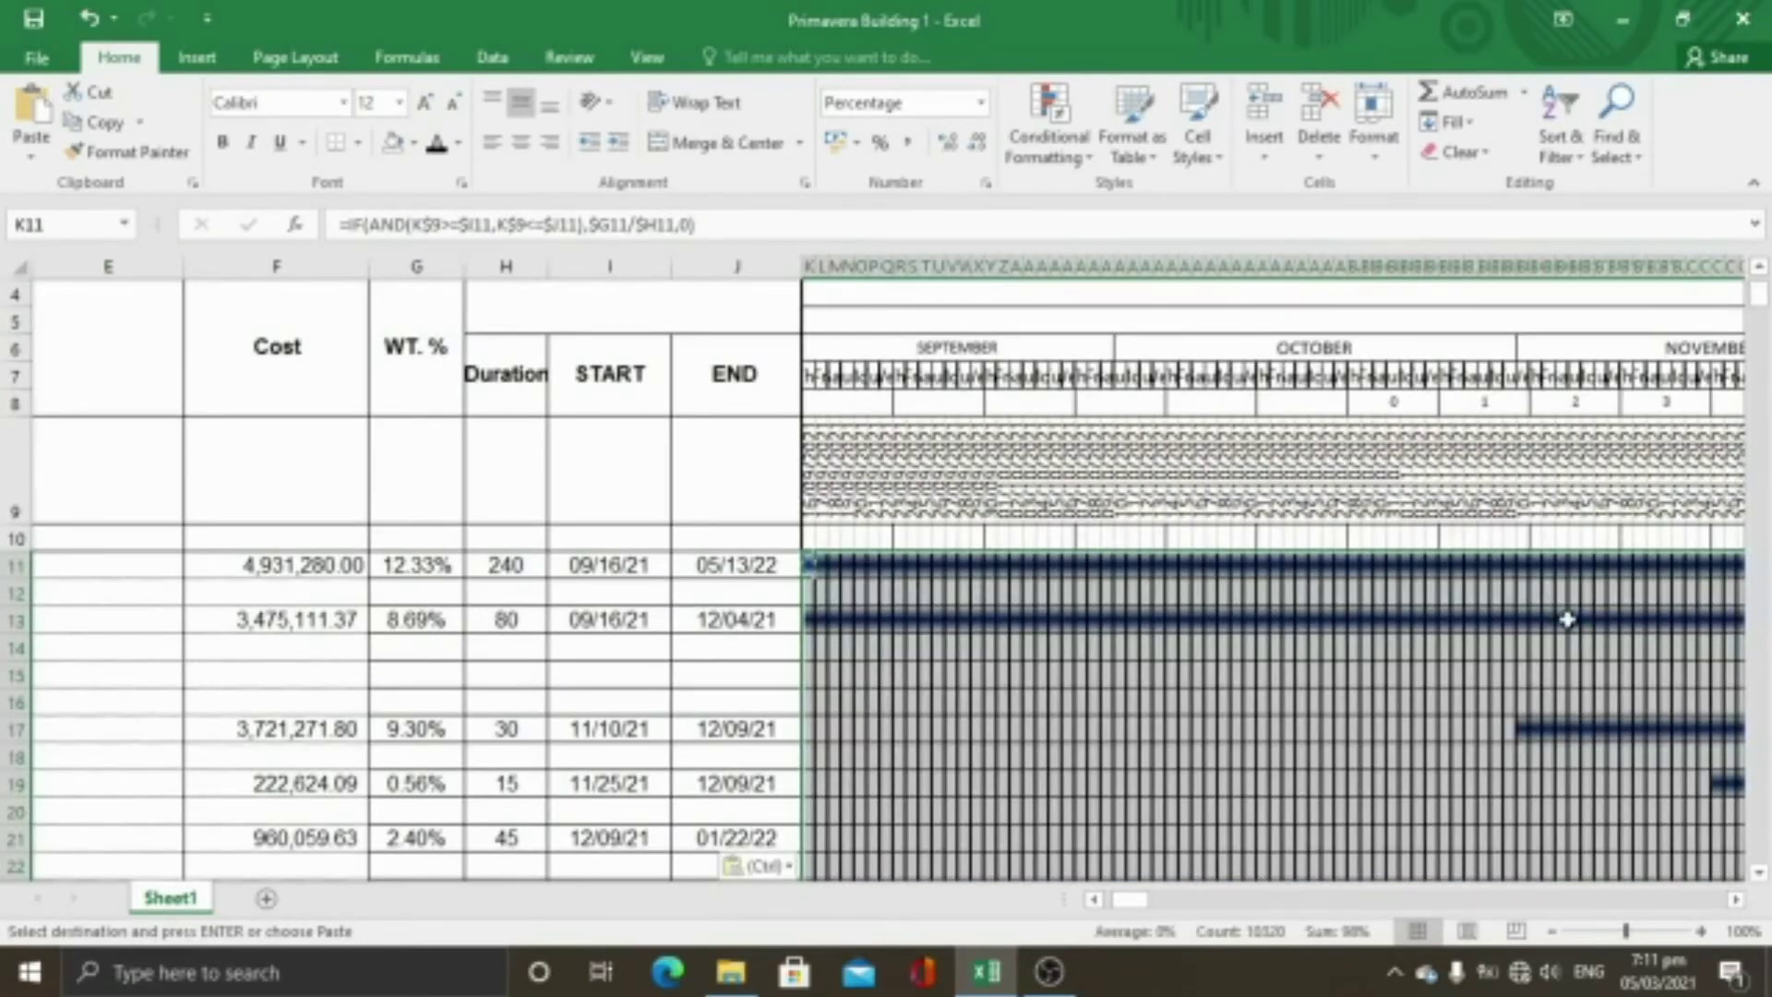
Paste the formula over the remaining range, then reselect the Gantt bar area starting at K11
scroll(1566, 619, down, 3)
scroll(1570, 613, up, 1)
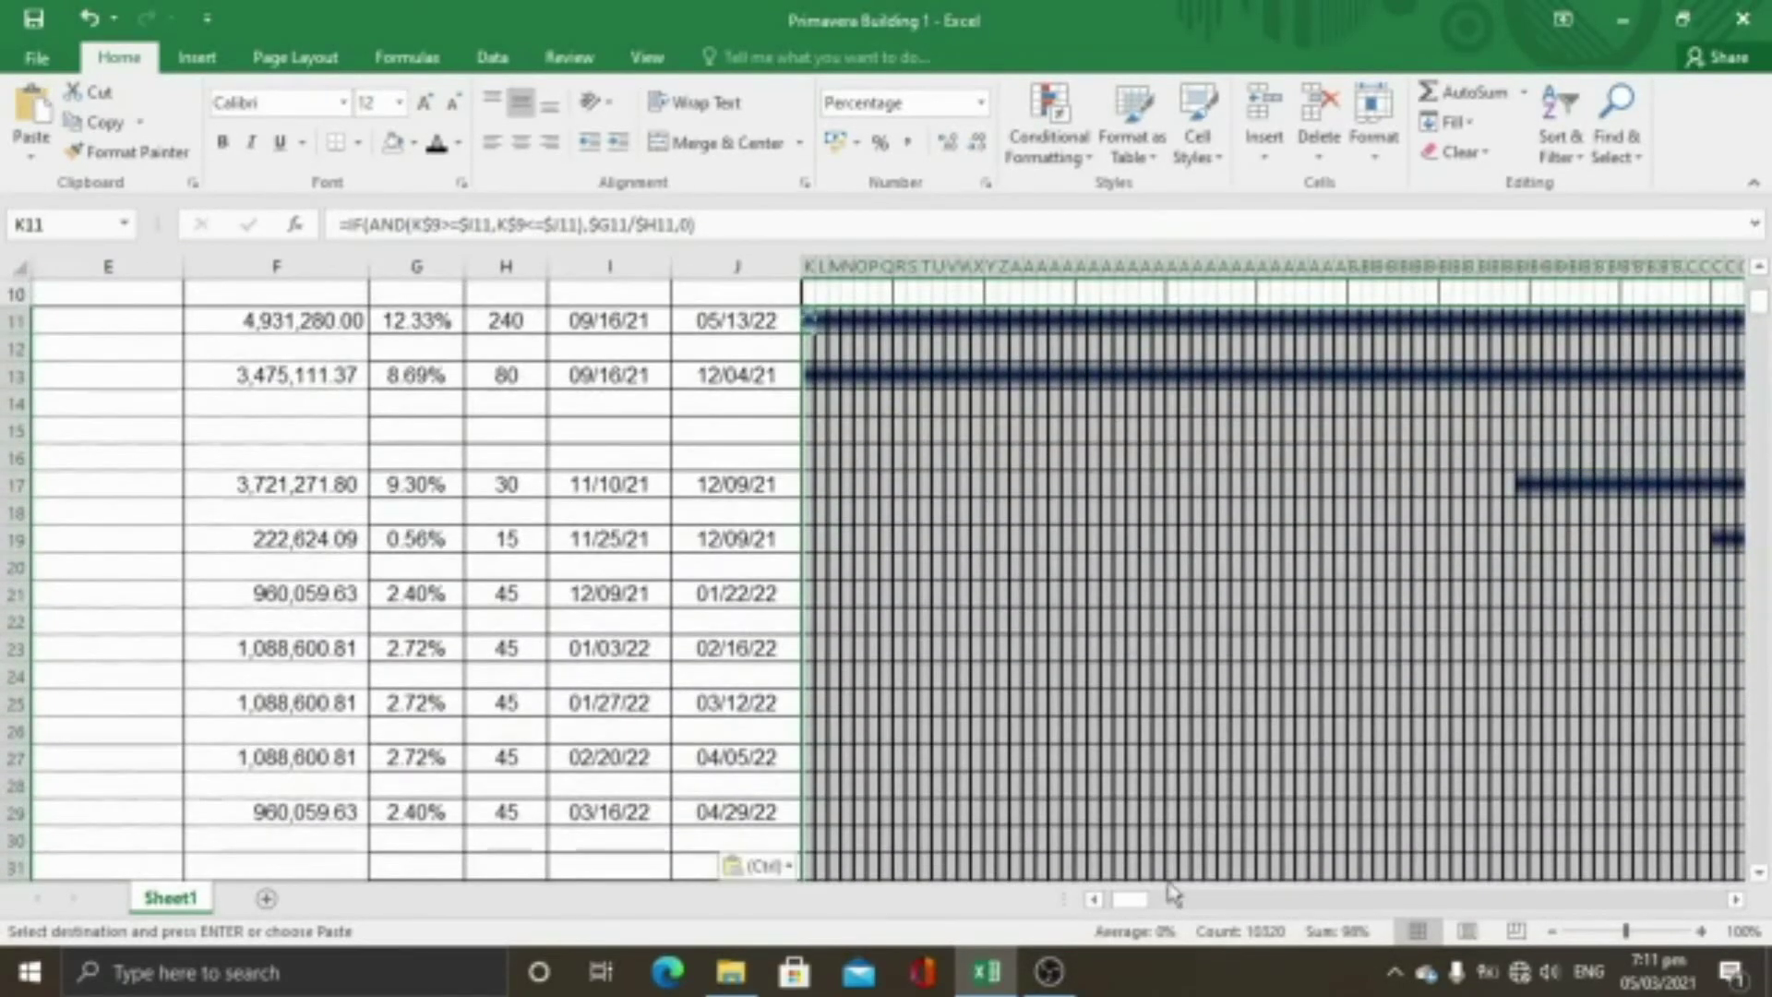
drag(1133, 897, 1360, 898)
scroll(1381, 673, down, 7)
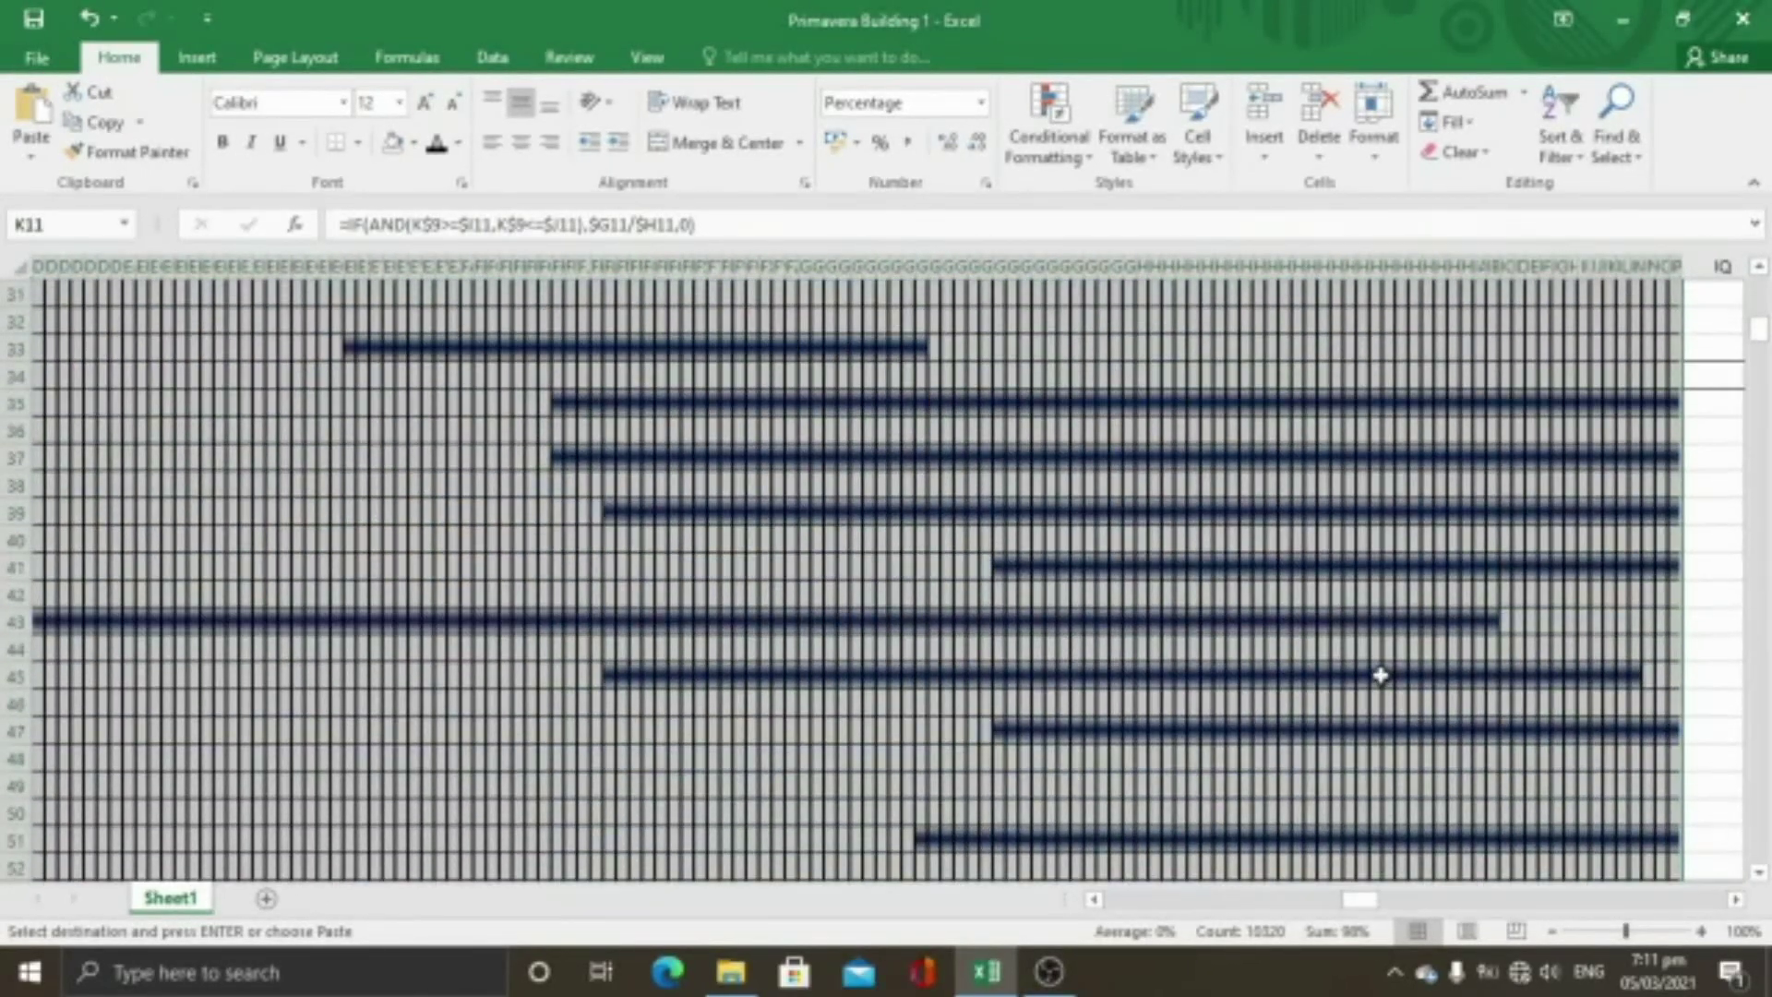
key(ctrl+BackSpace)
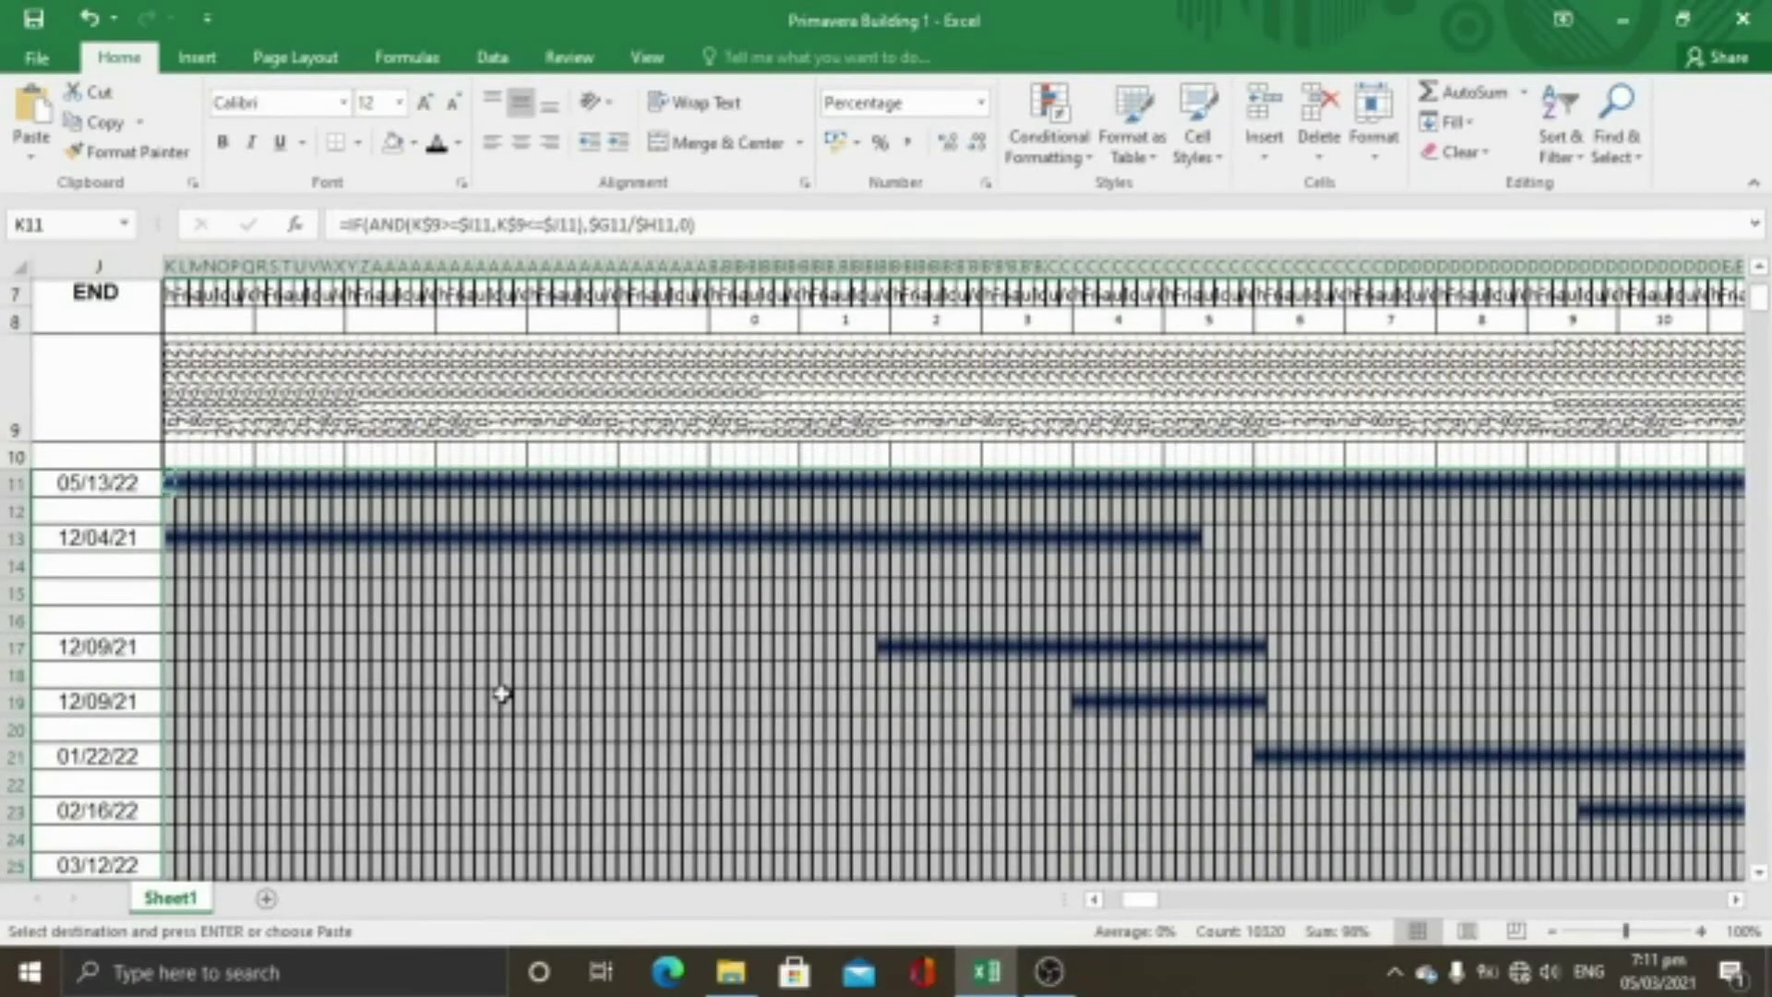
scroll(501, 694, down, 1)
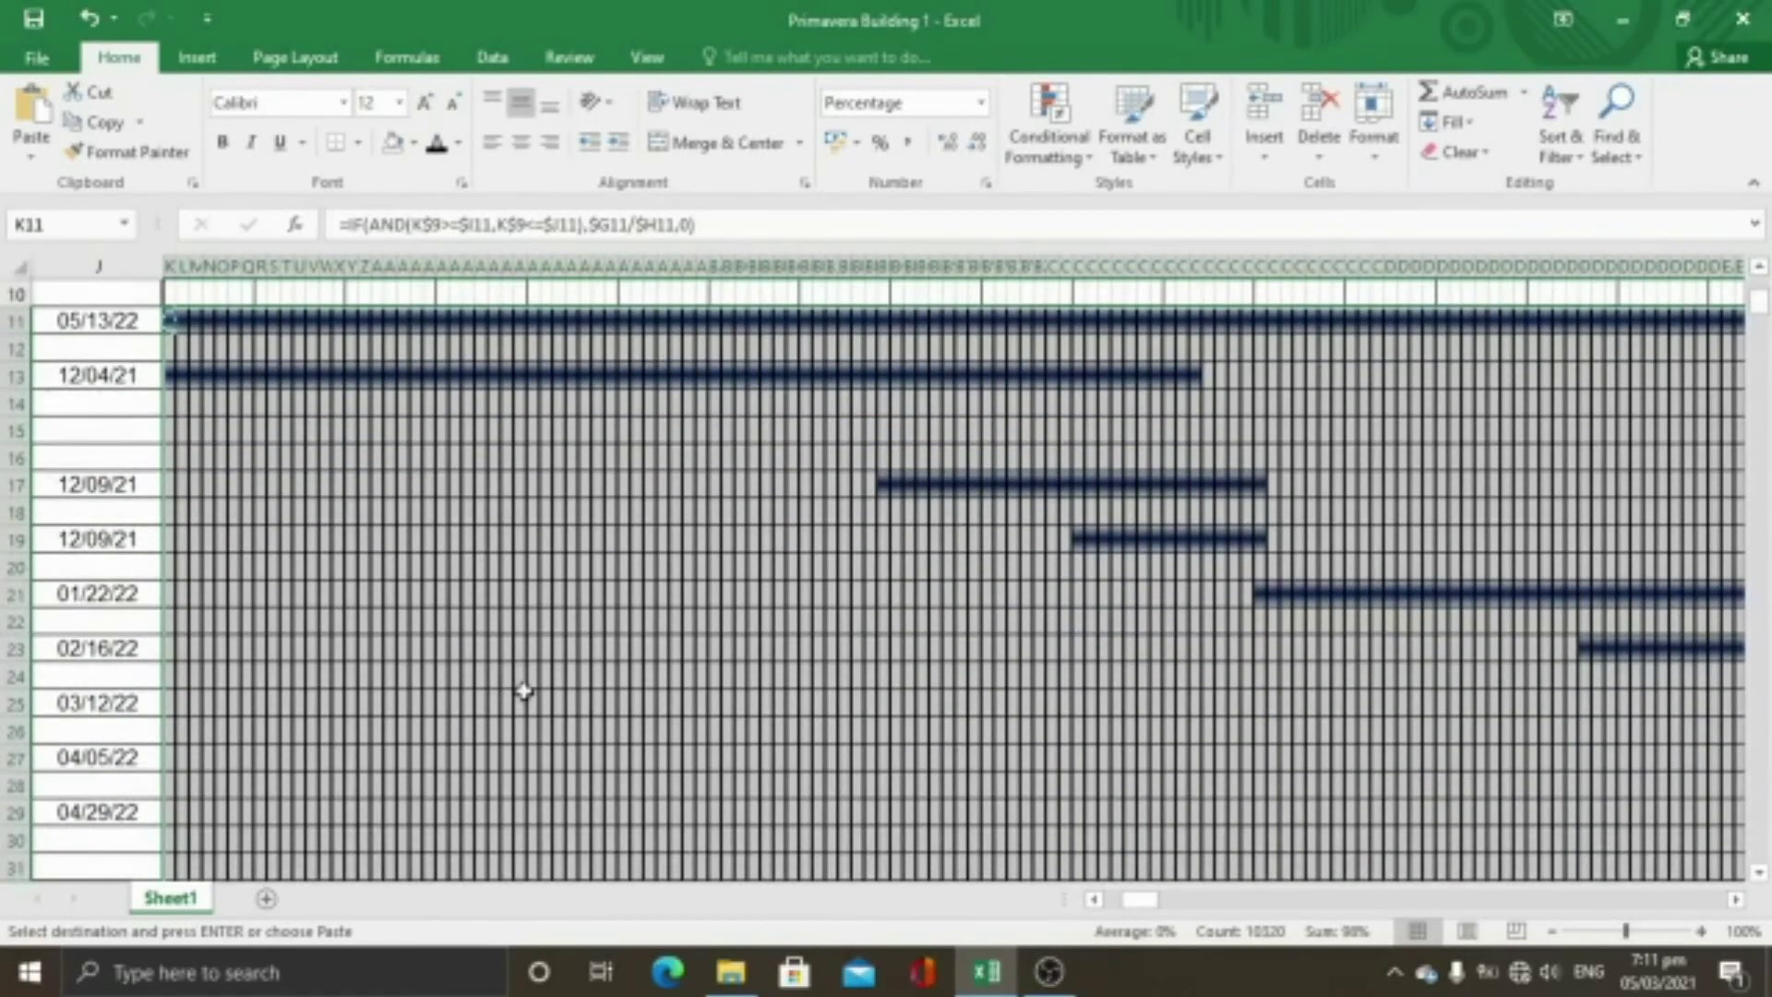
scroll(519, 687, up, 1)
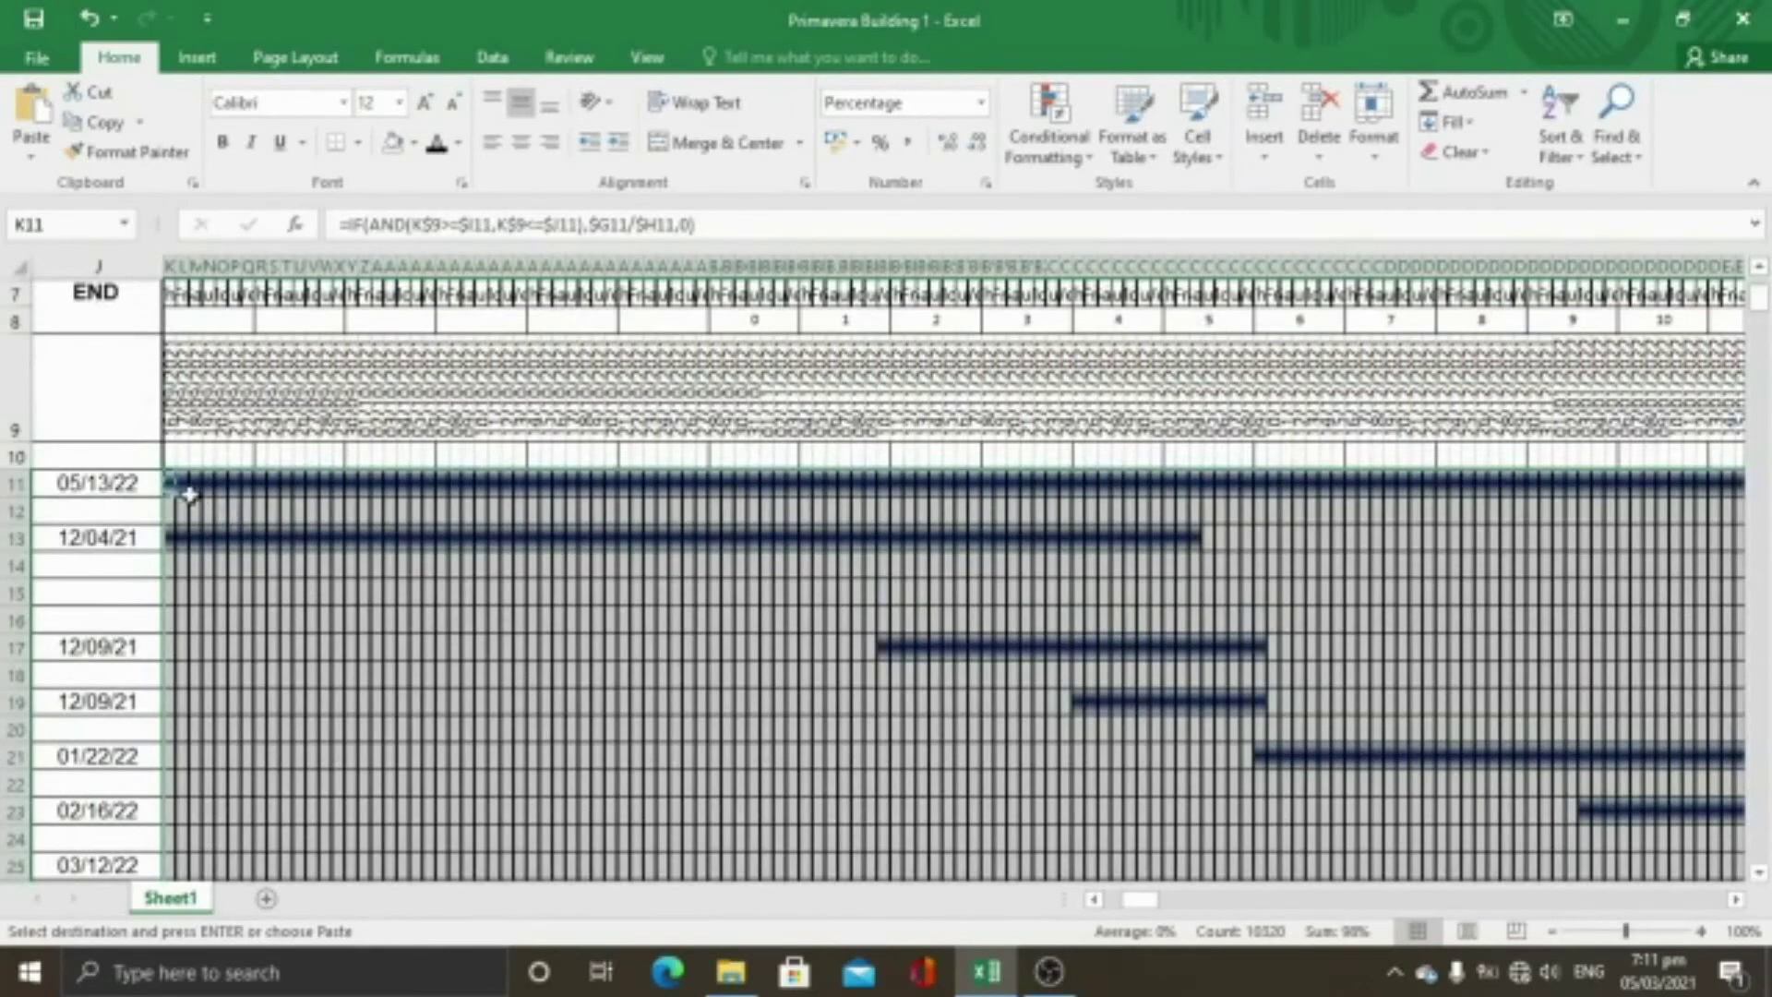
drag(169, 481, 212, 481)
key(ctrl+v)
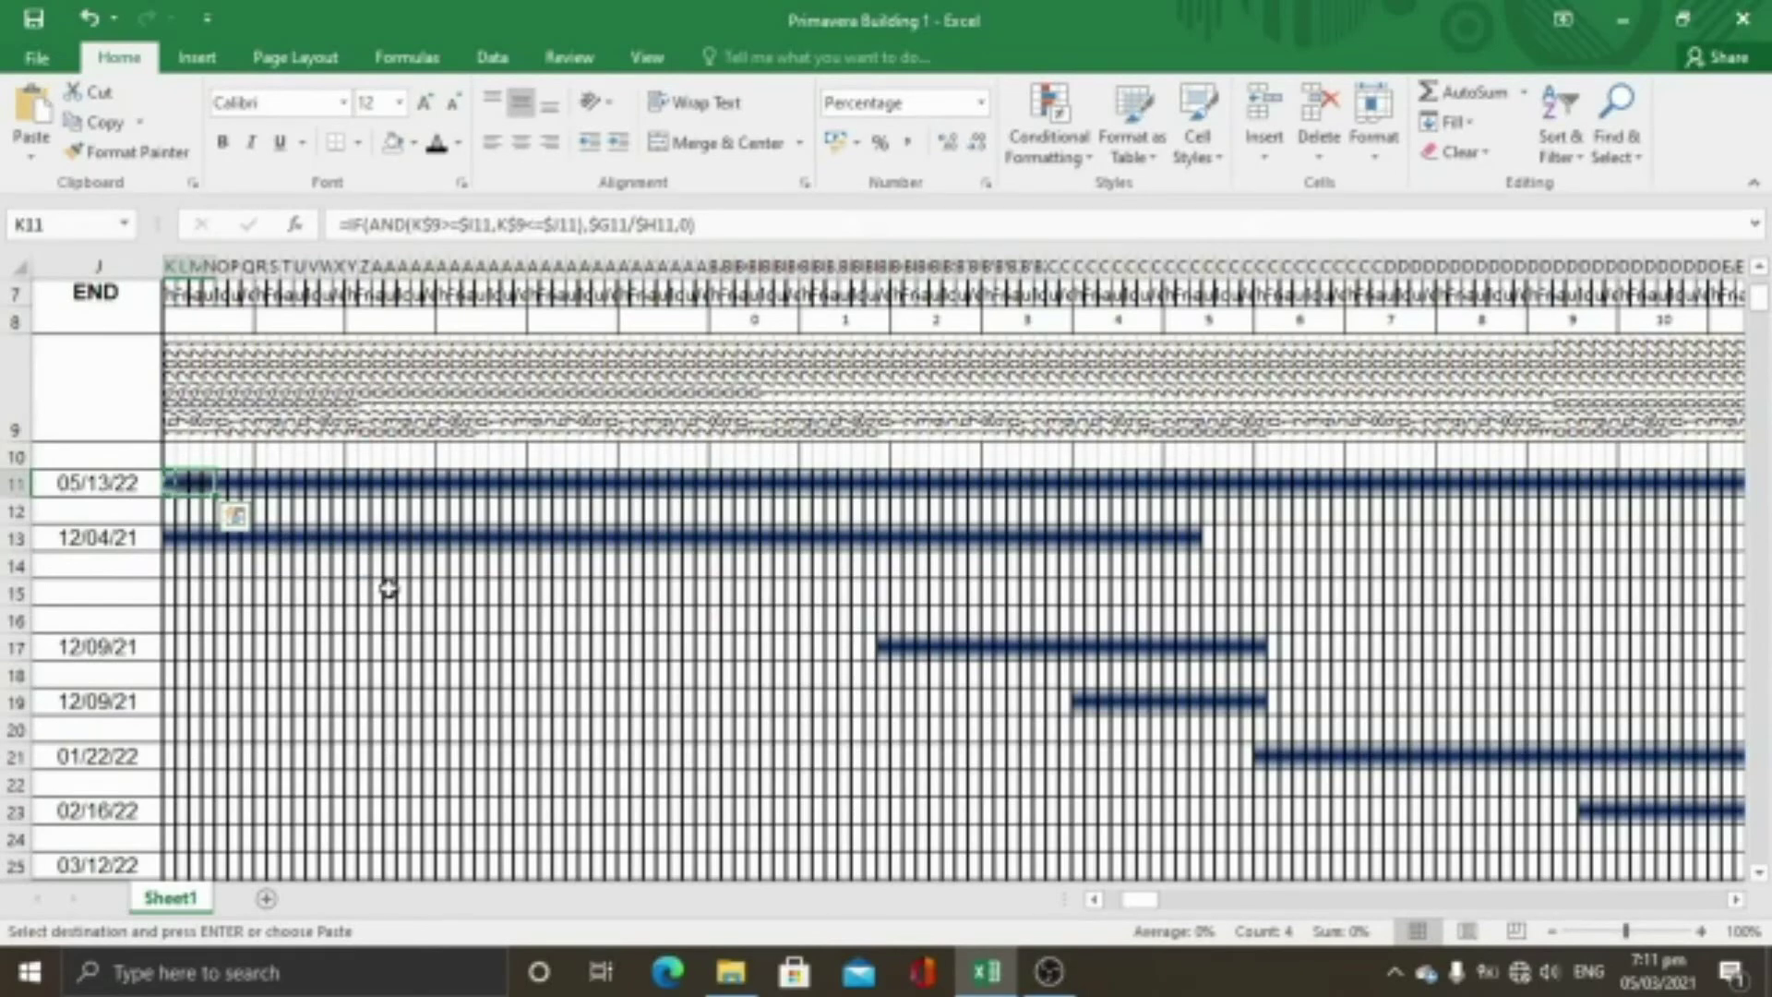
drag(171, 480, 1571, 706)
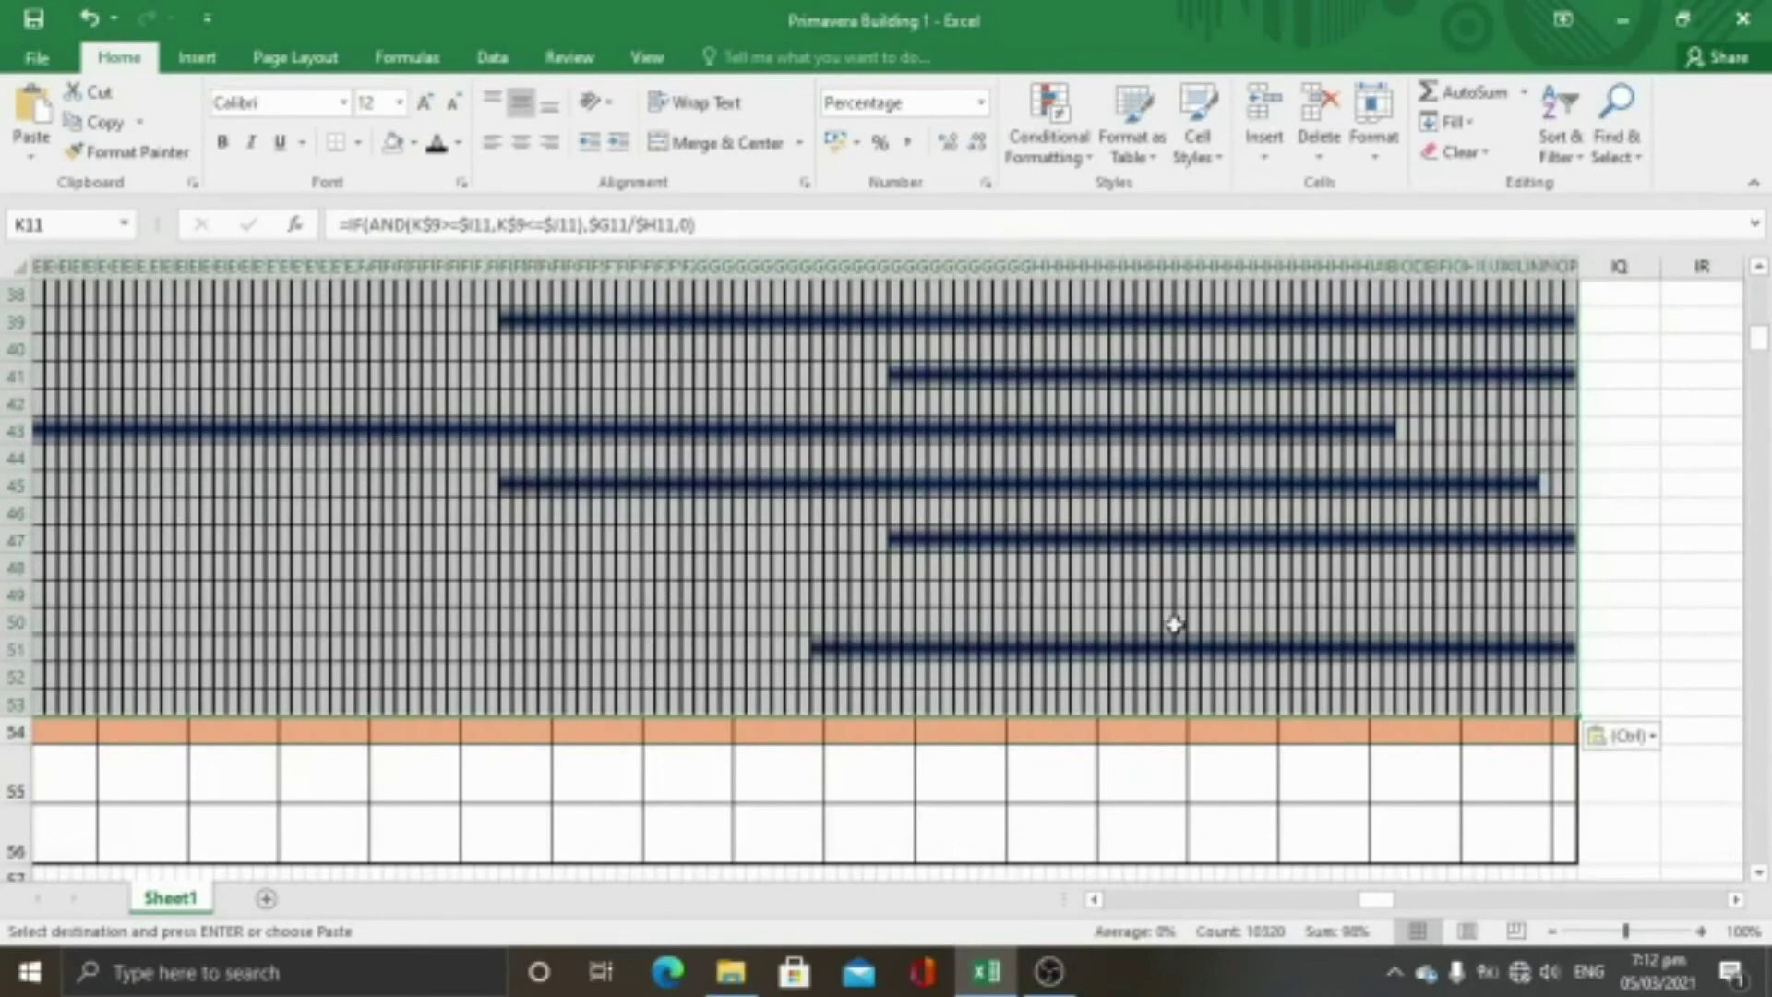
Remove all cell borders from the Gantt bar range
click(359, 143)
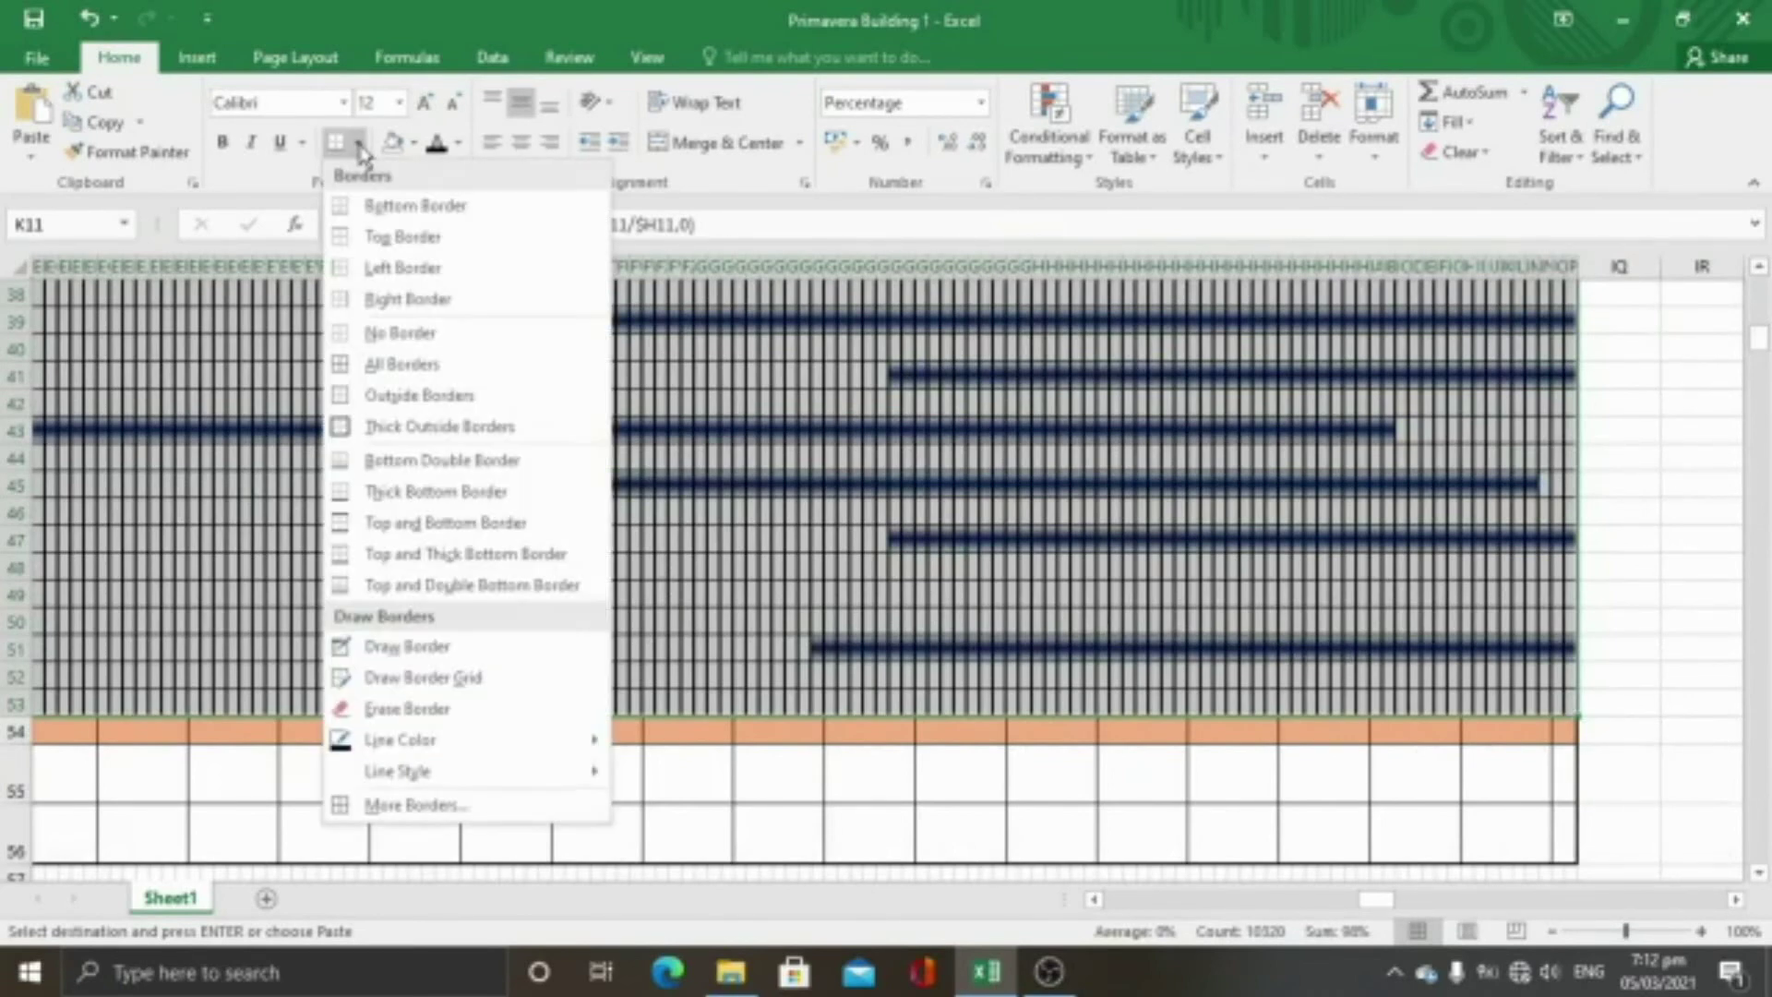
click(401, 334)
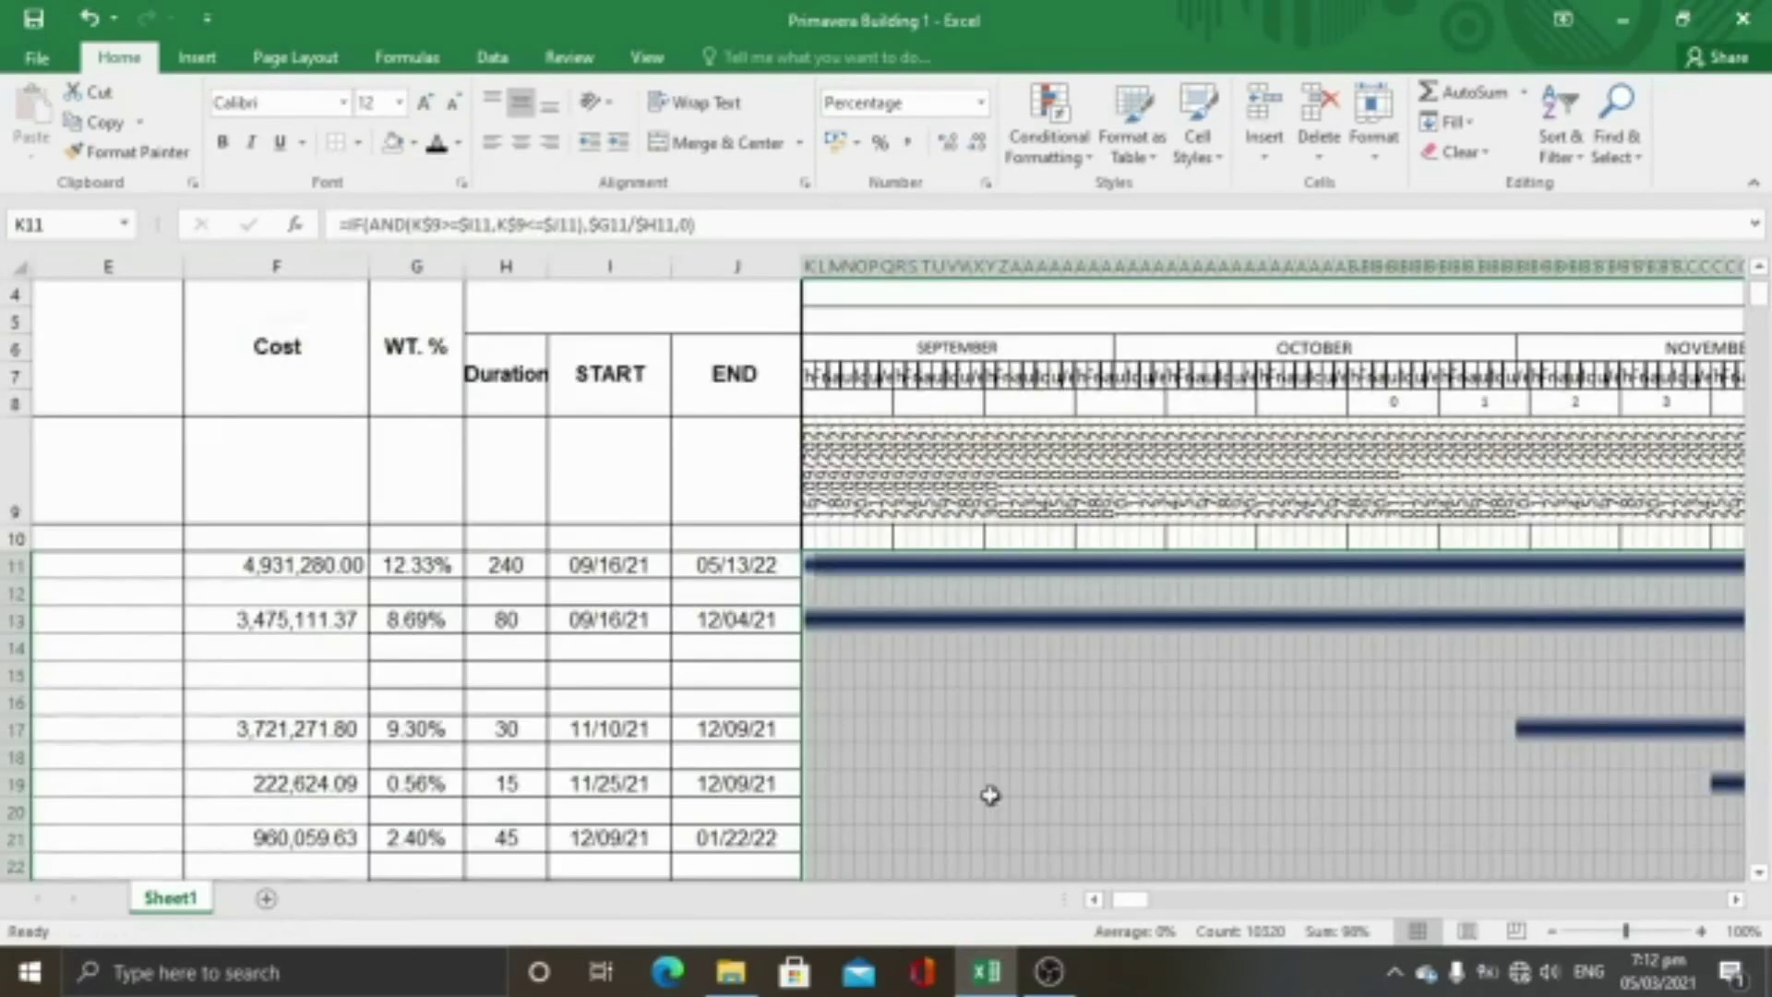
drag(1127, 909, 1166, 909)
ctrl+scroll(1147, 680, down, 5)
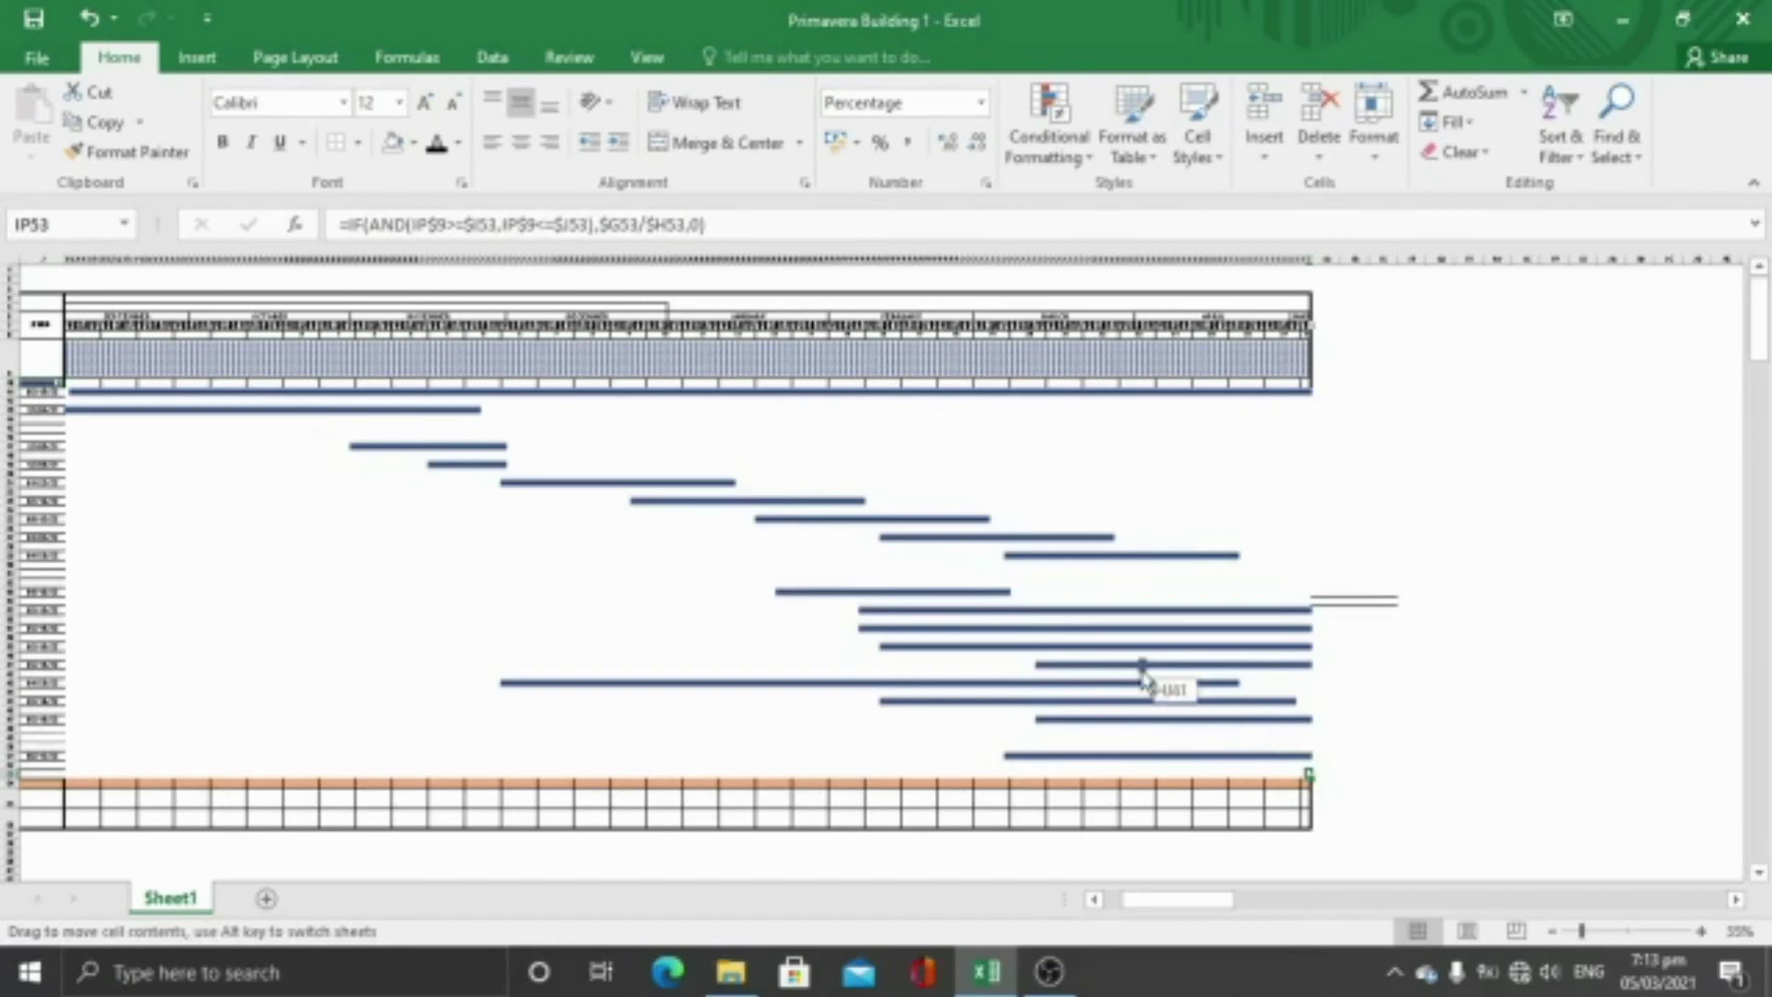
drag(1147, 680, 1463, 770)
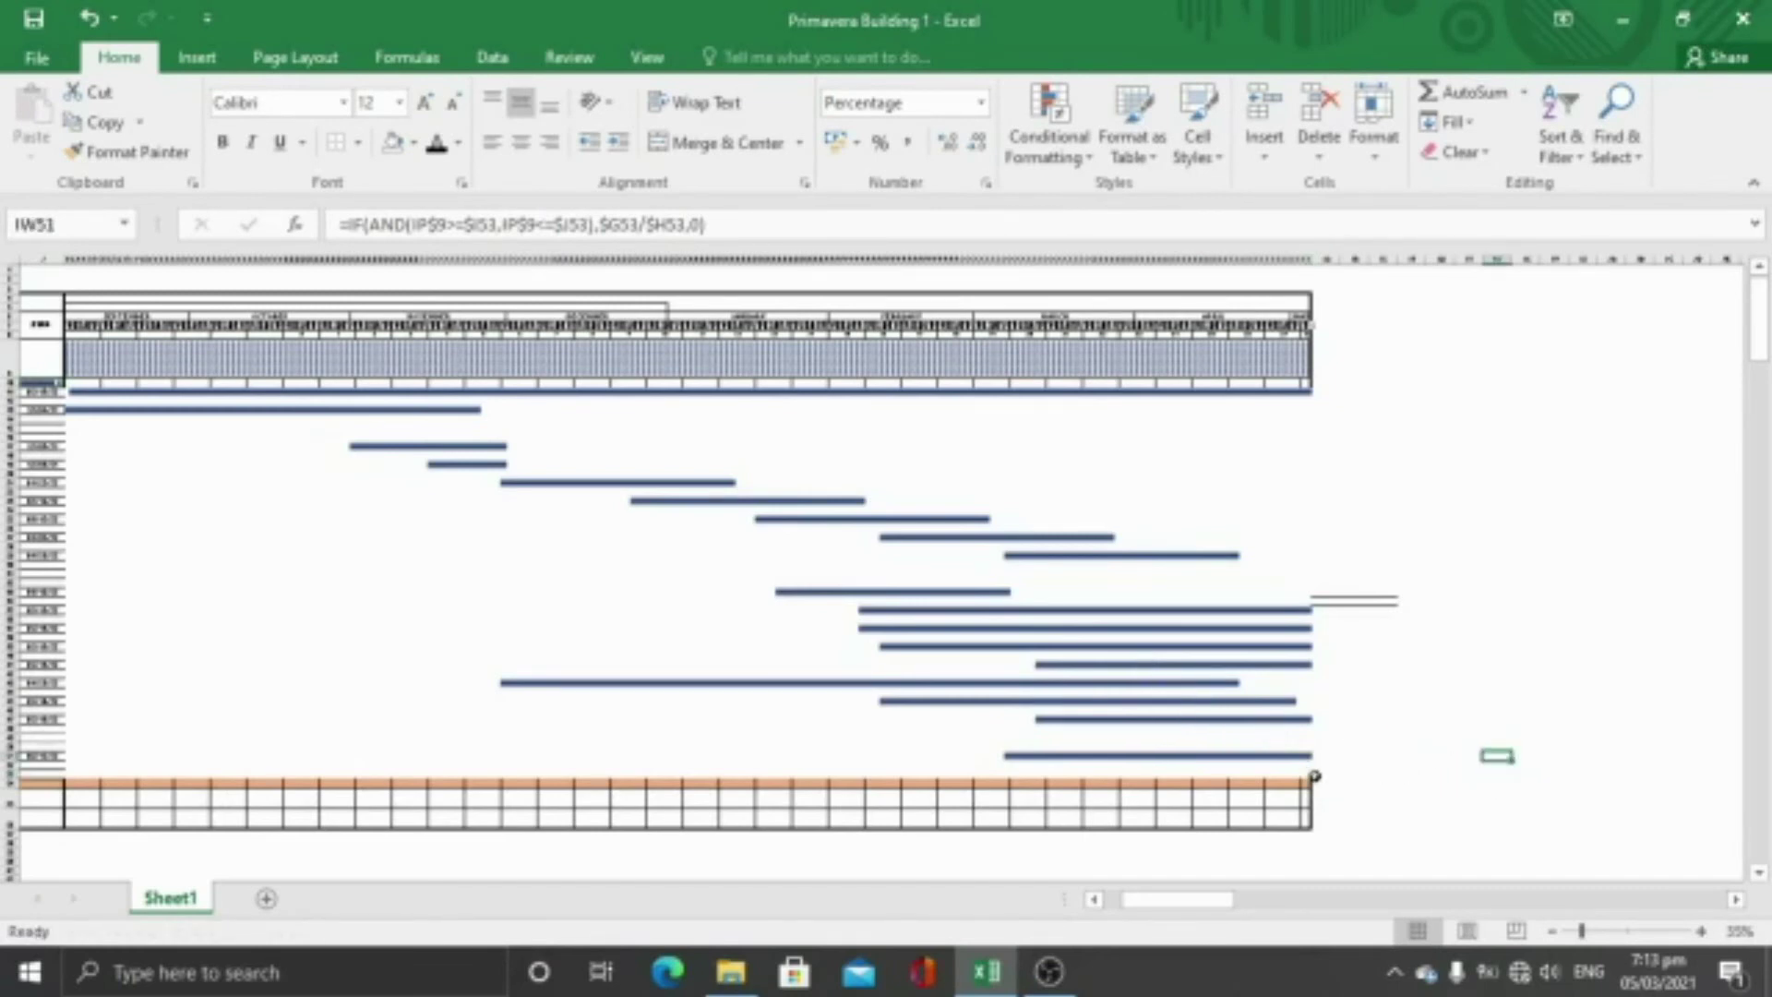
Frame the entire Gantt chart with a thick outside border, viewing it at 50% zoom
drag(1306, 776, 72, 392)
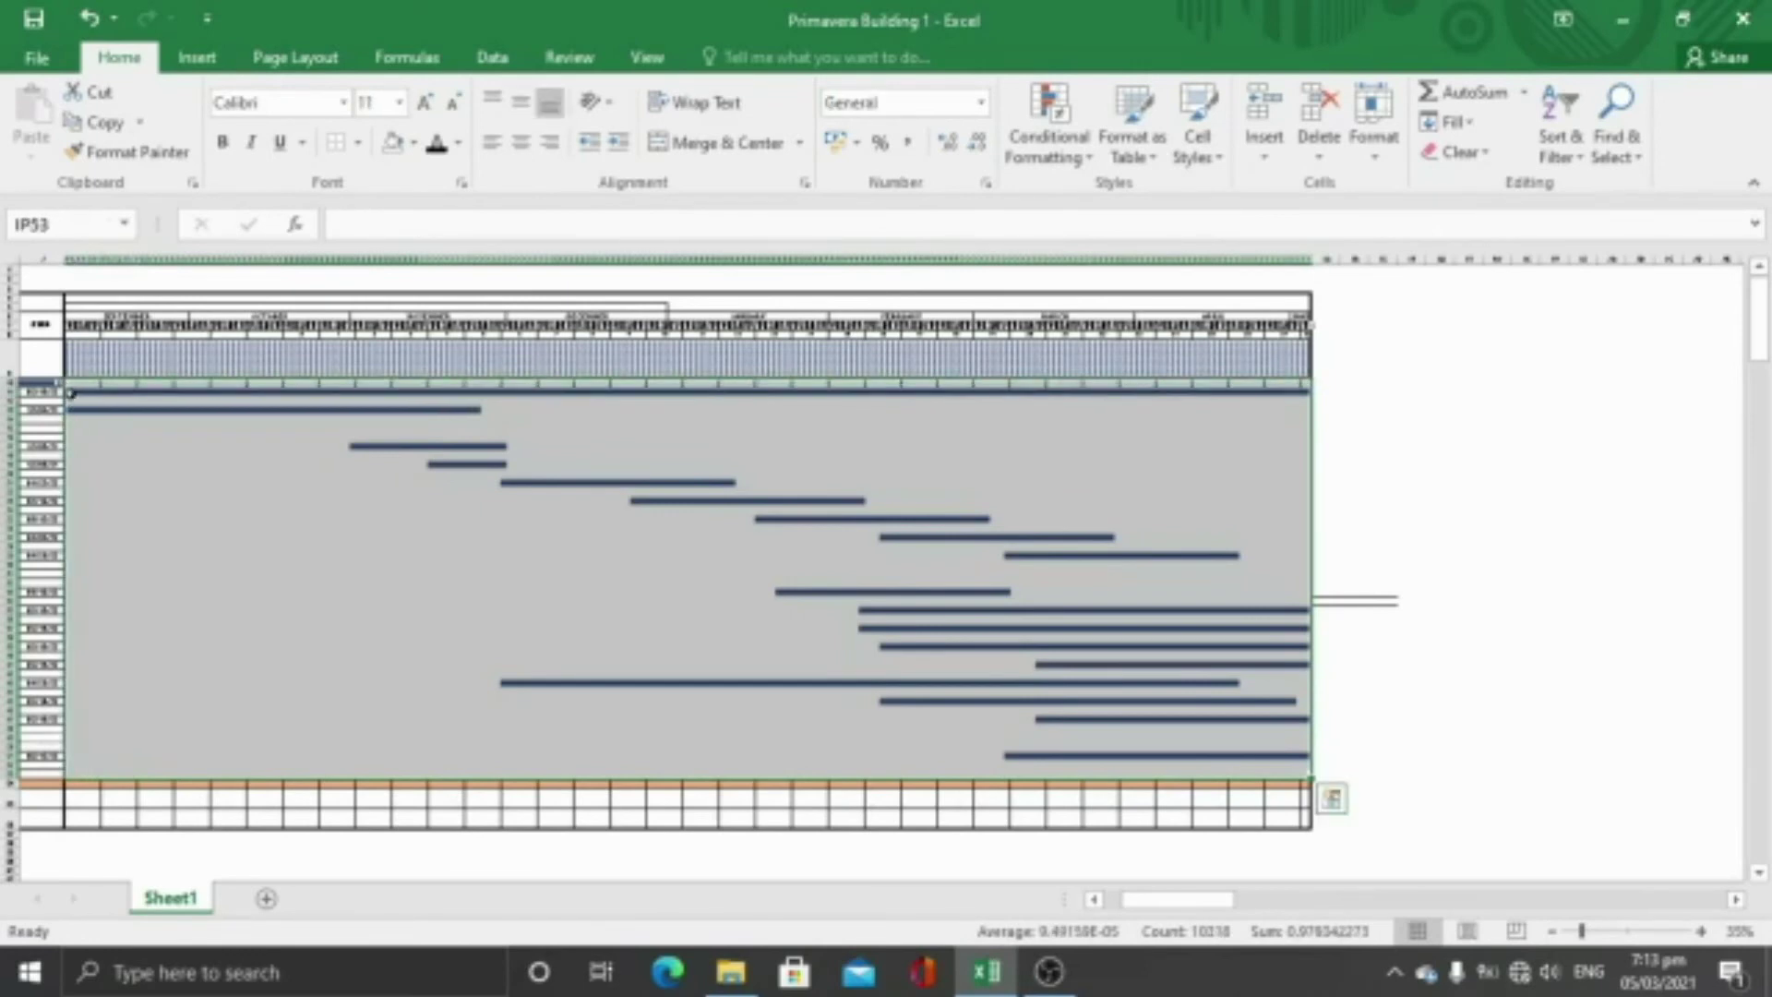
click(358, 142)
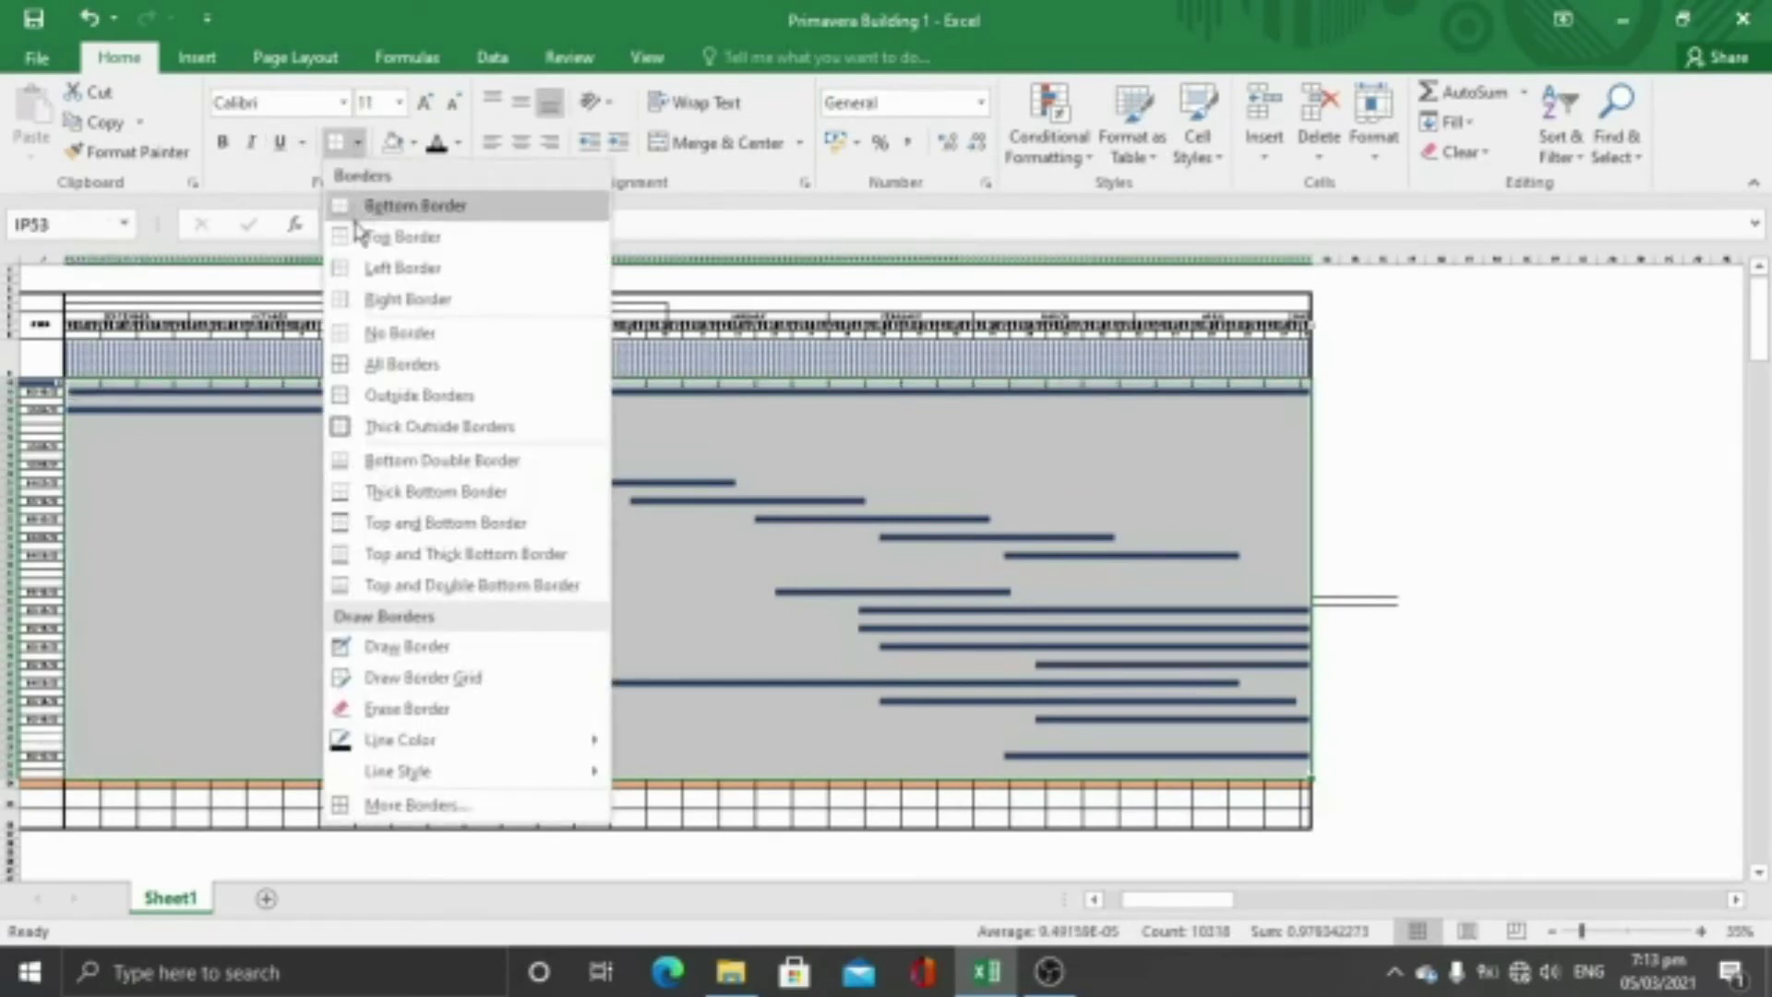
click(353, 427)
click(1467, 620)
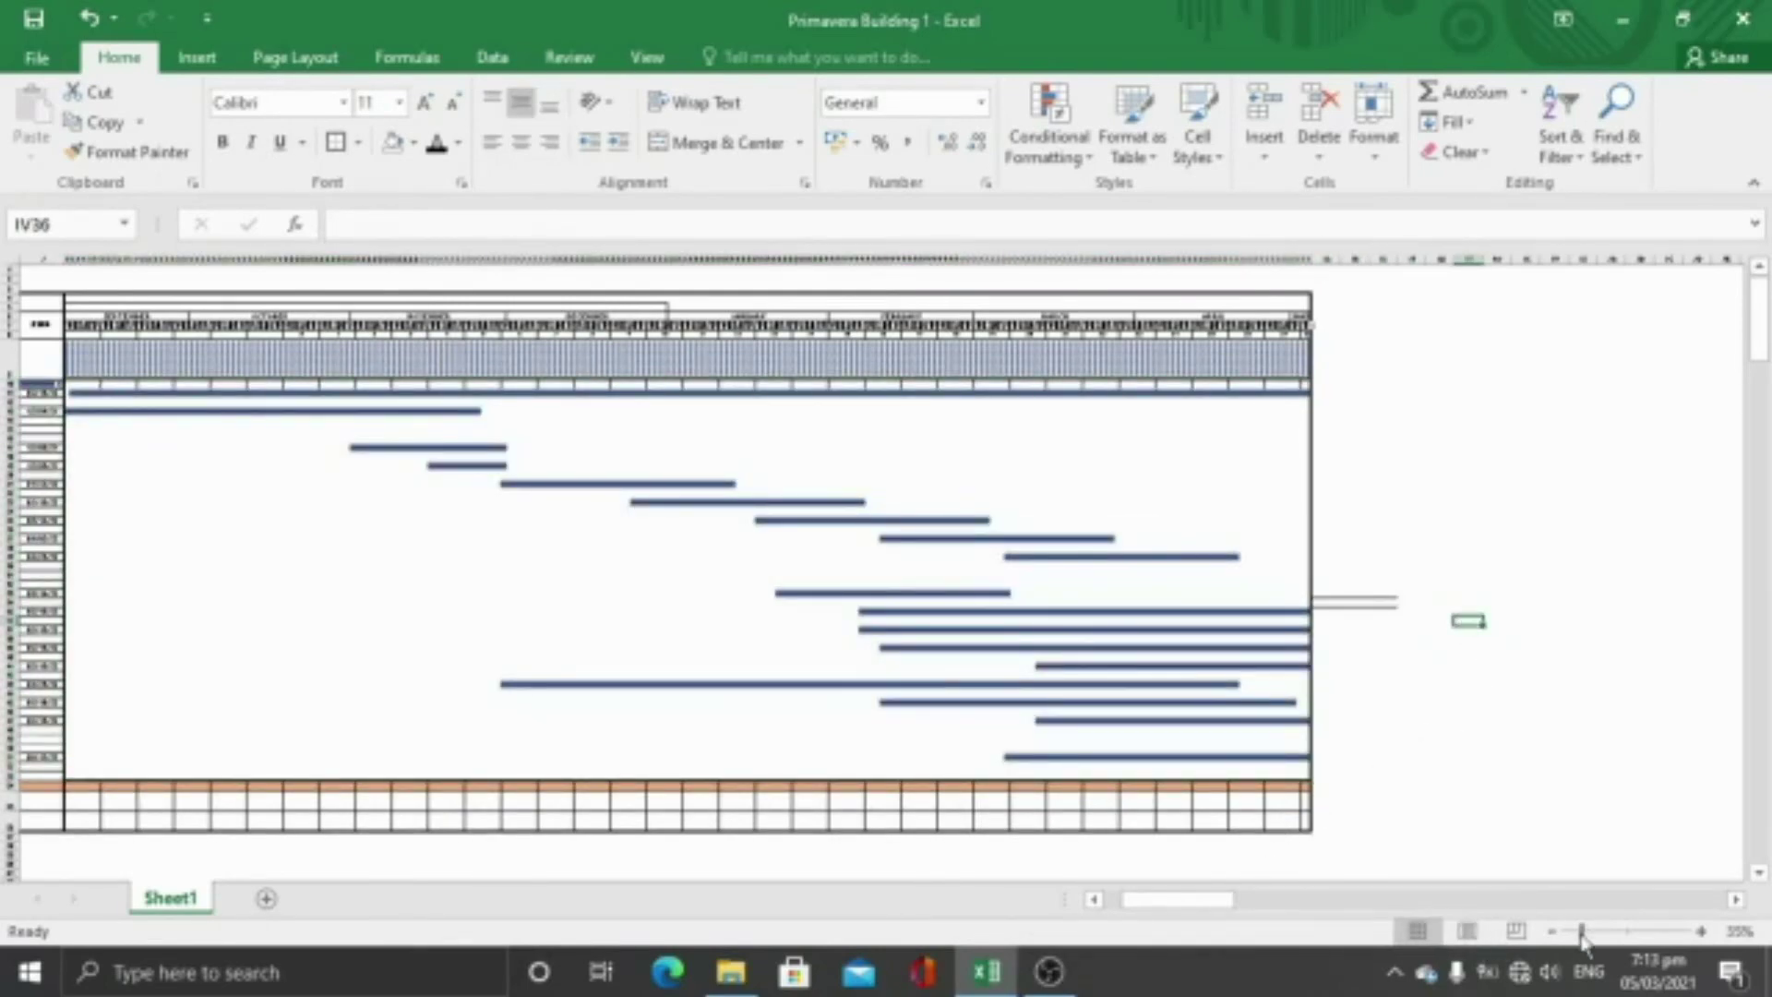
drag(1581, 932, 1591, 932)
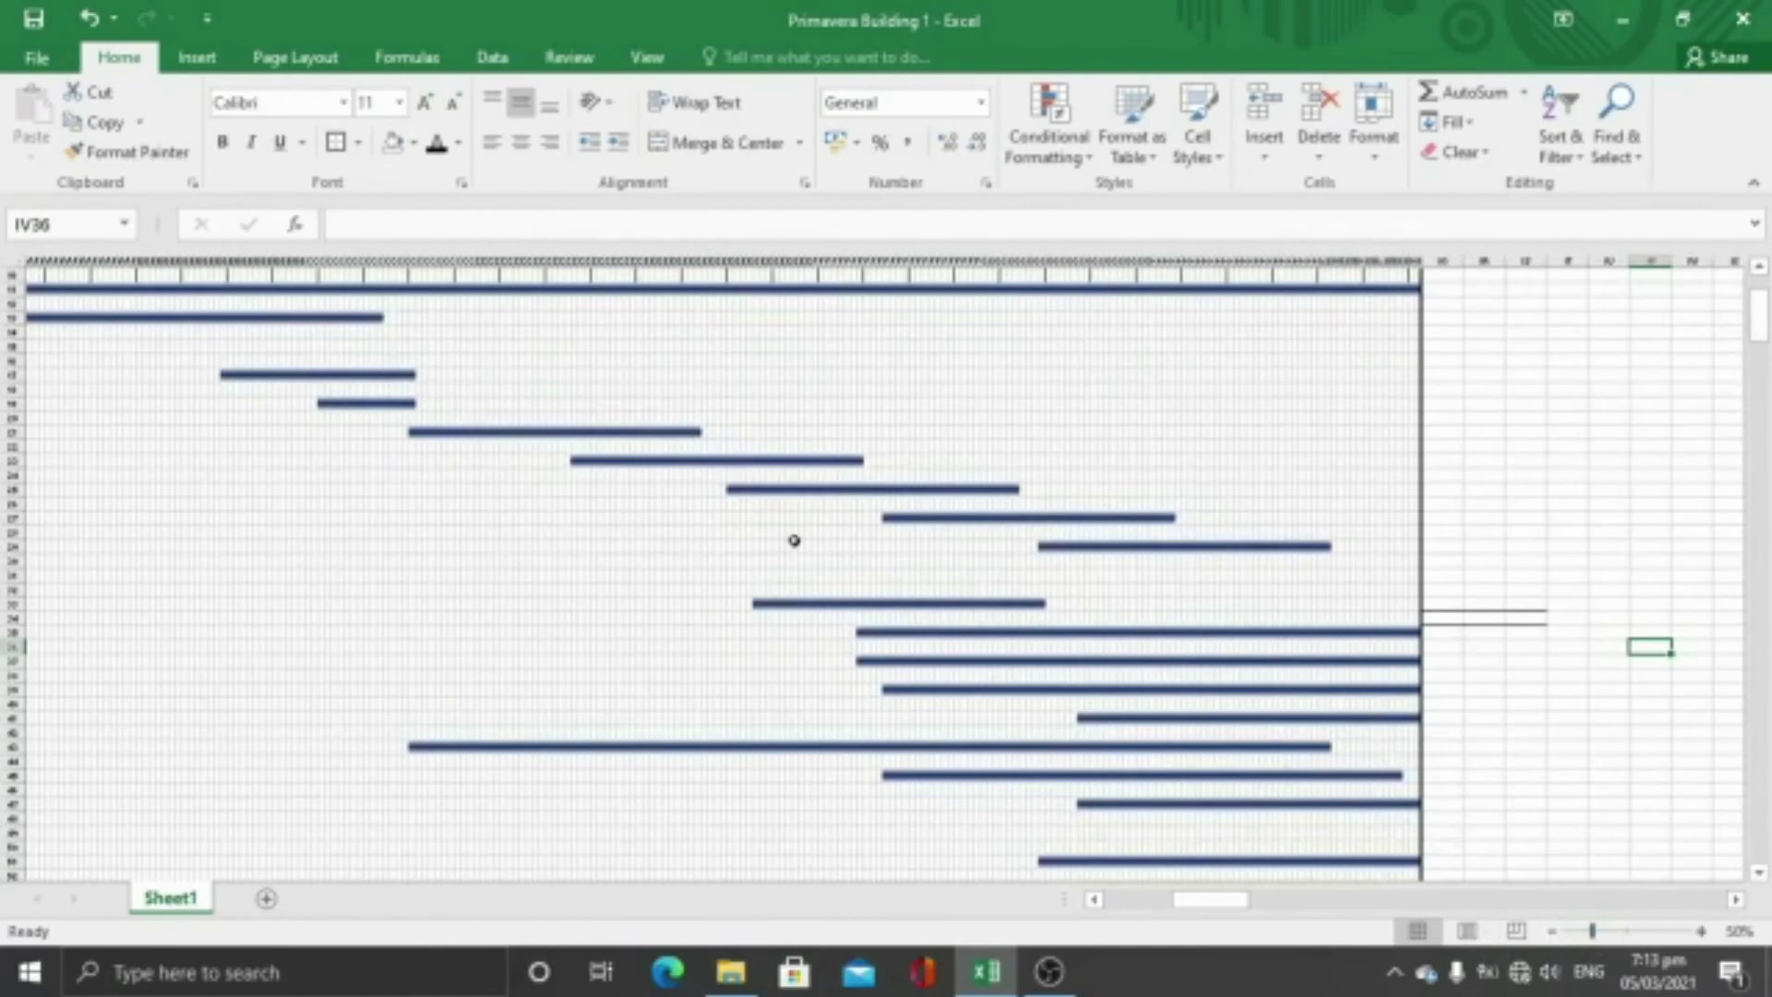
Hide row 9, the cluttered date-formula row
scroll(793, 540, down, 1)
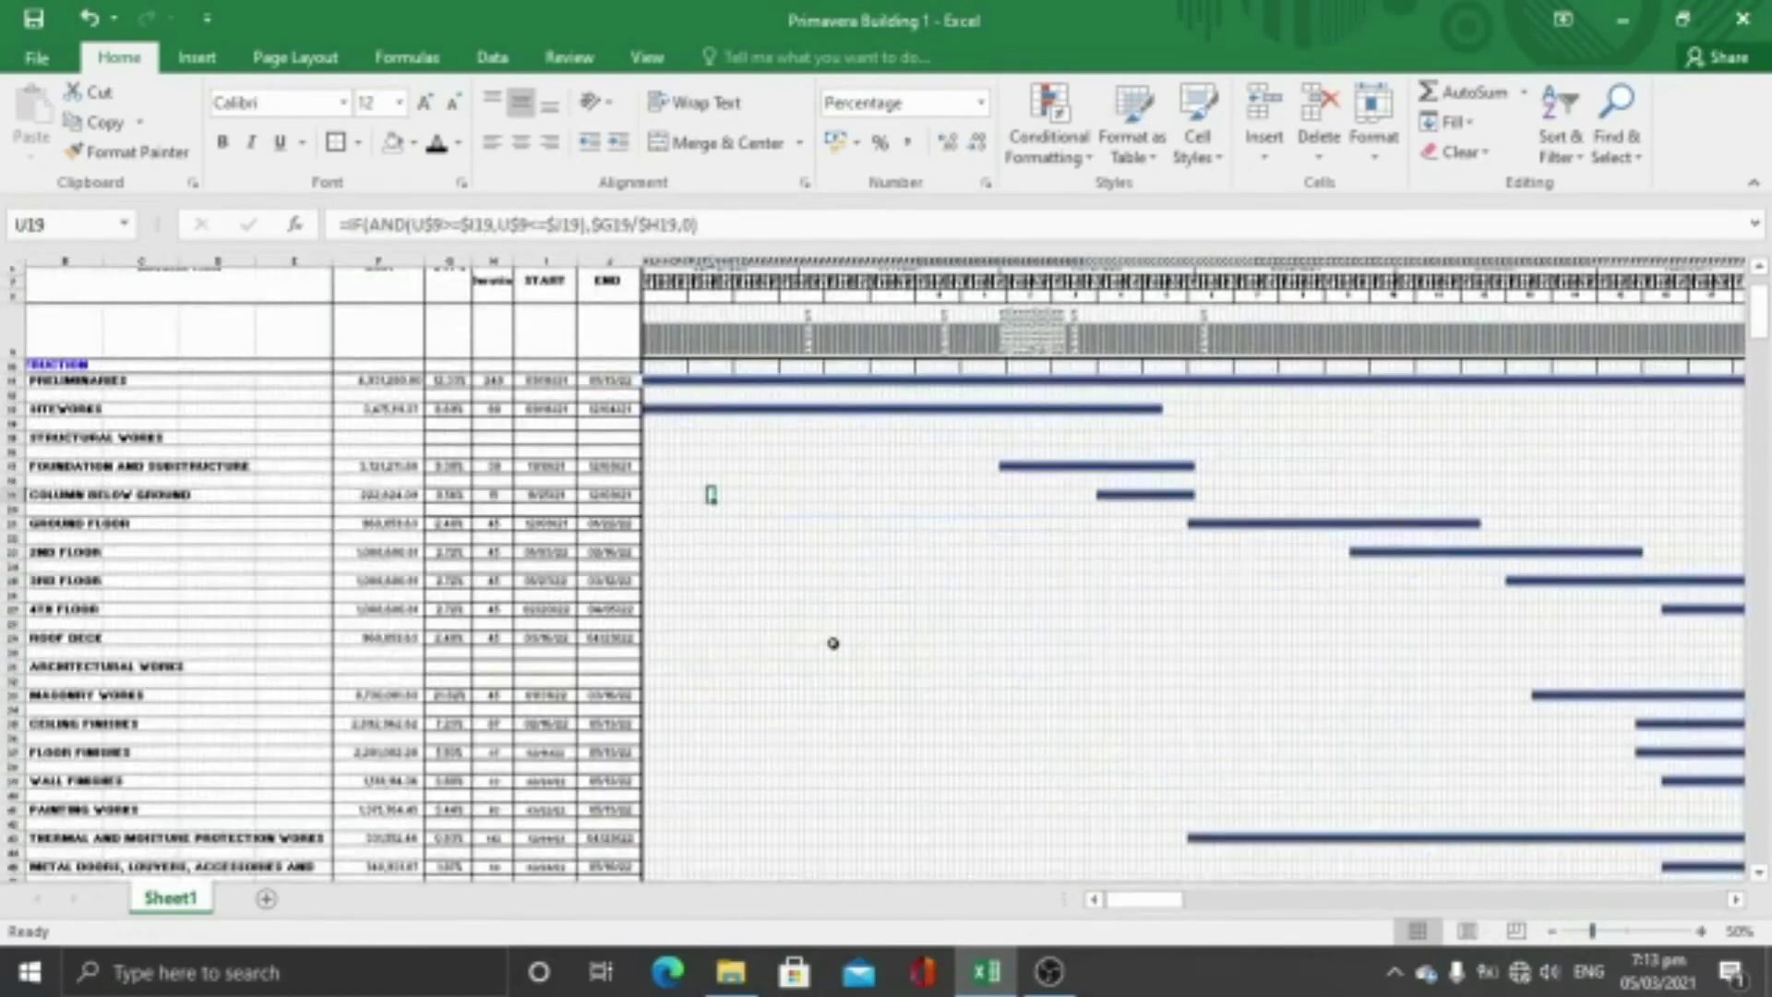
scroll(838, 642, down, 2)
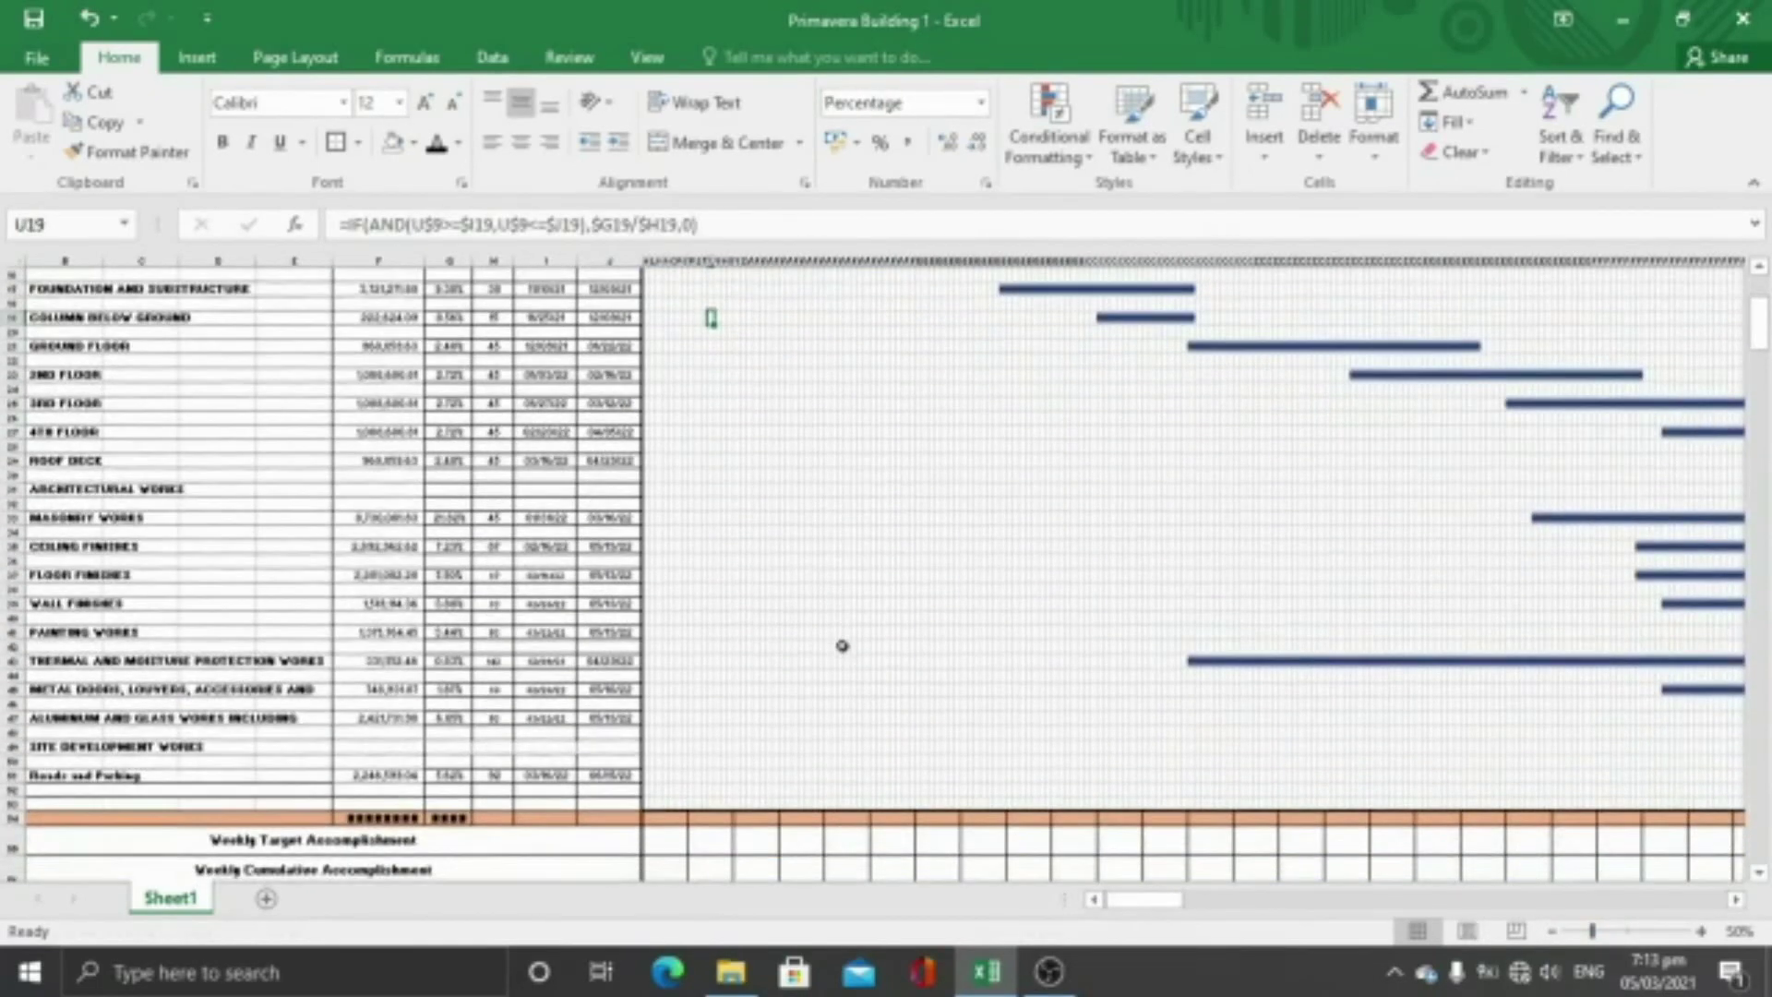
scroll(842, 645, up, 1)
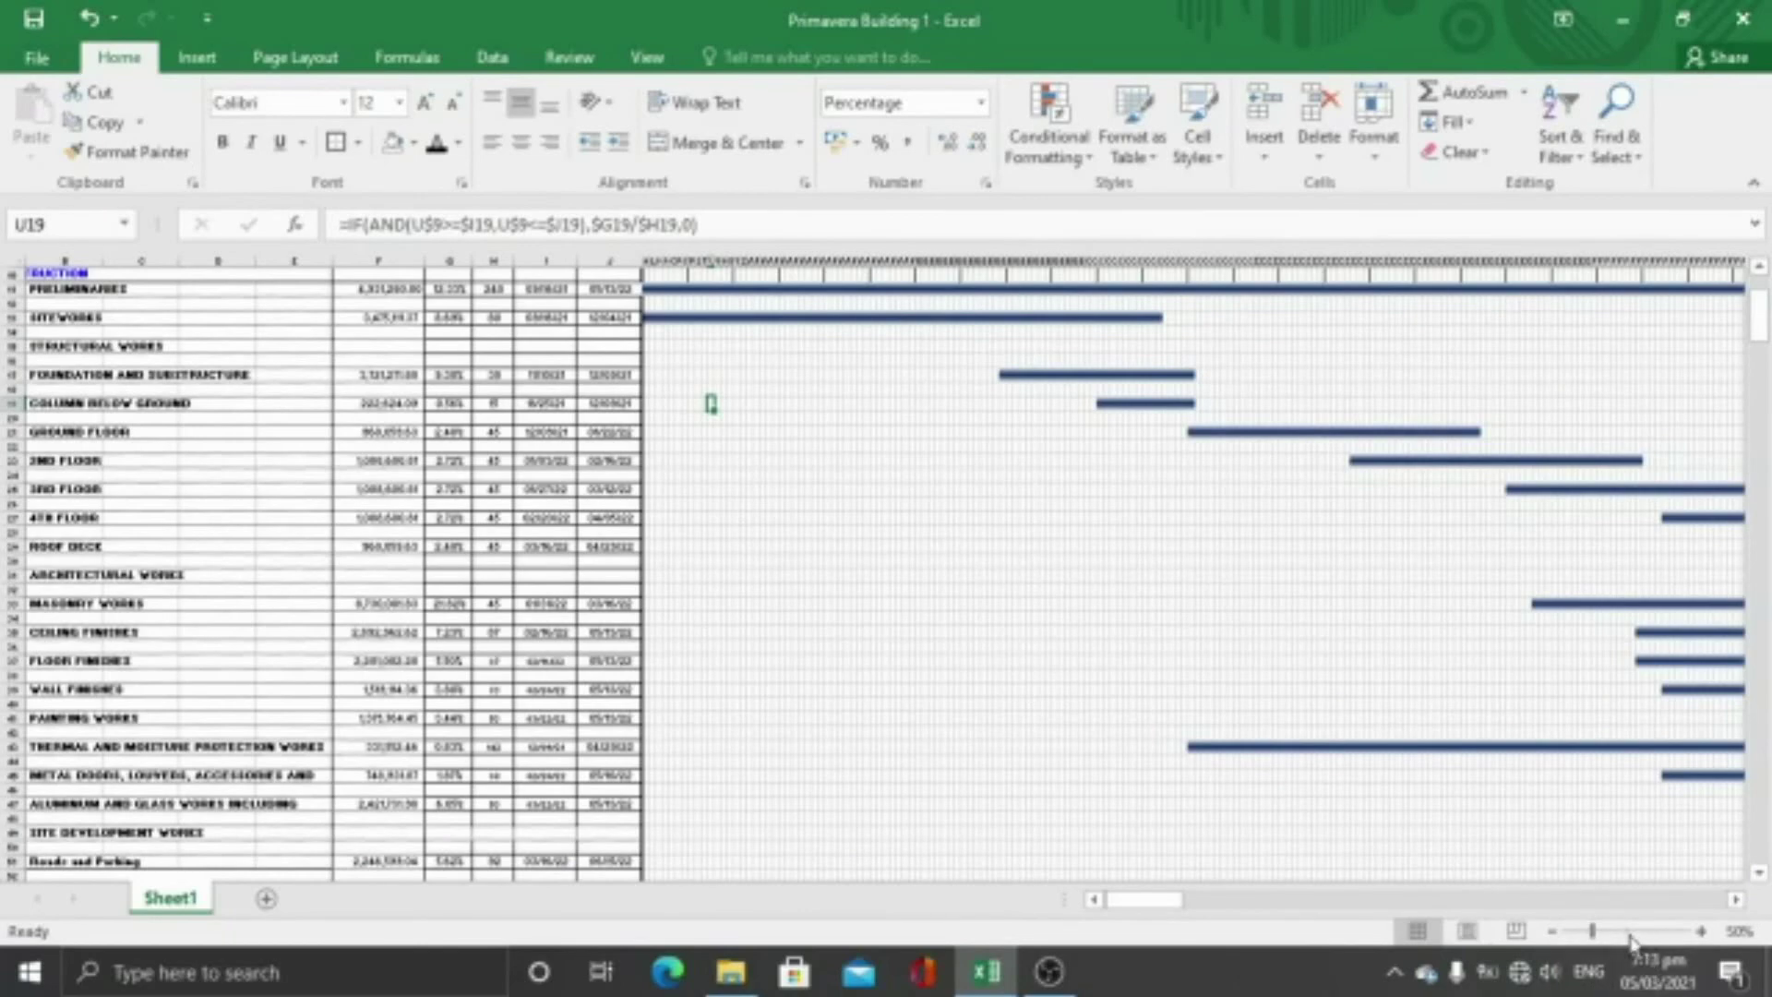
scroll(1396, 819, up, 2)
scroll(988, 665, down, 2)
scroll(1004, 680, up, 7)
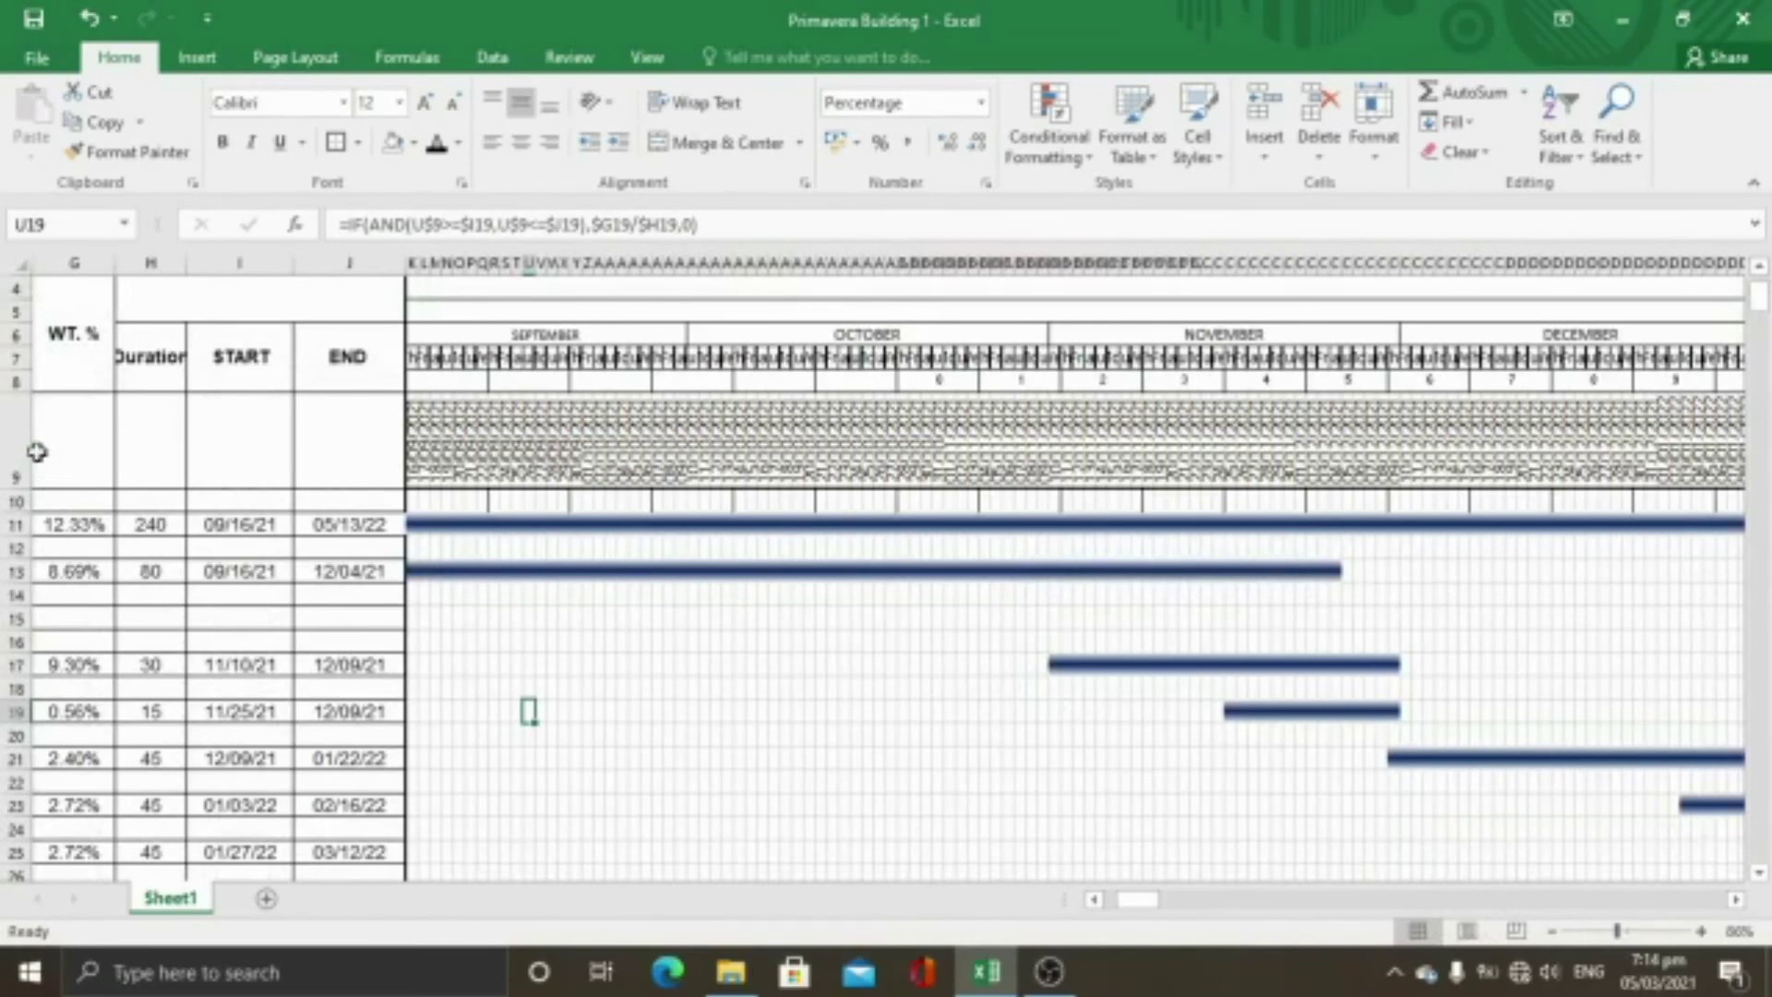
click(7, 445)
right_click(7, 445)
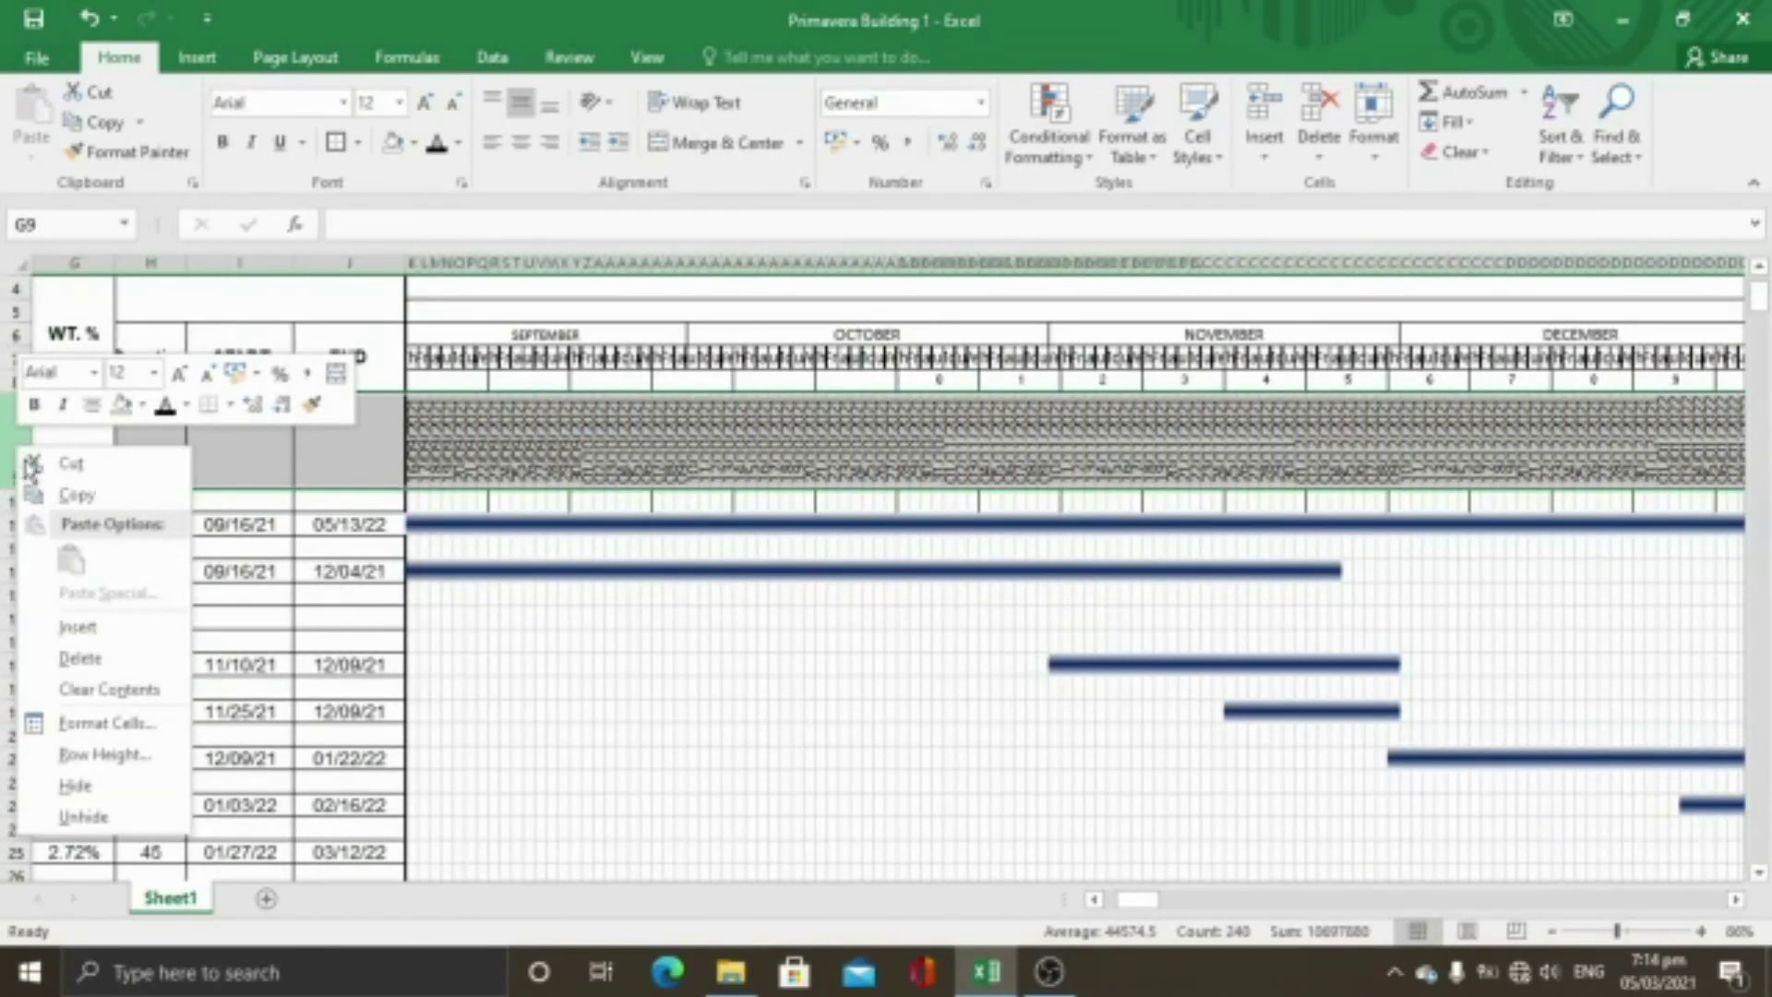
click(81, 786)
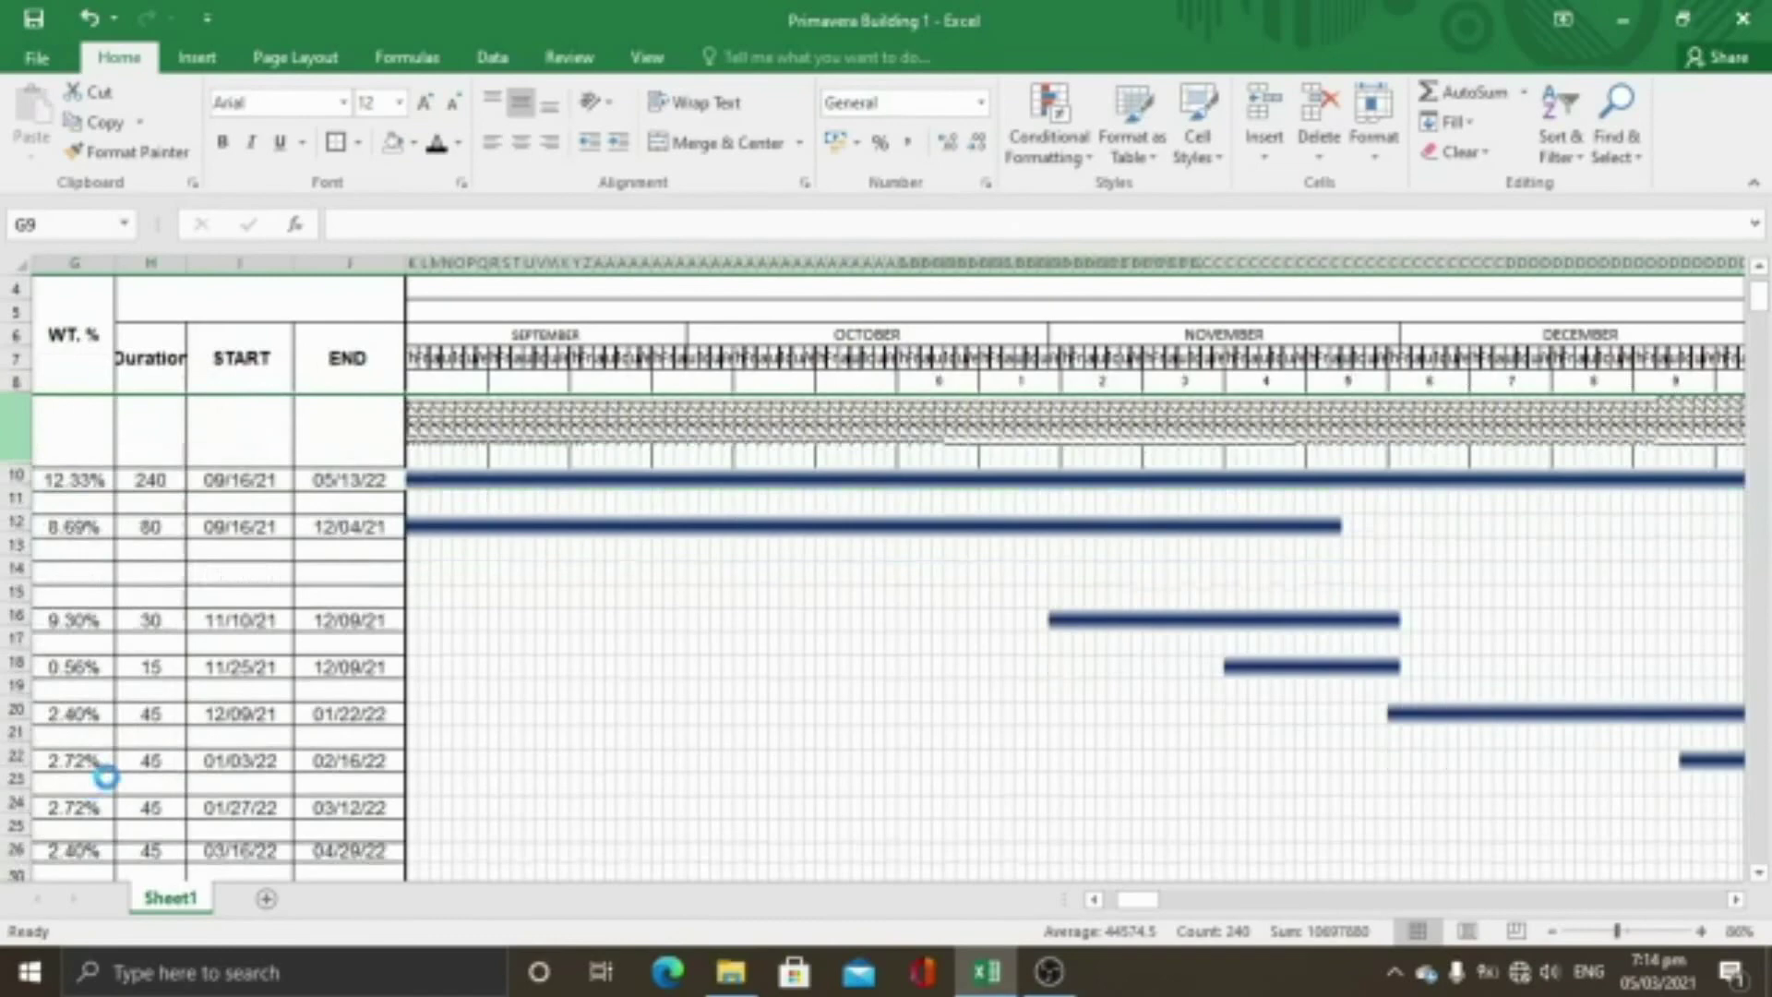
Scroll back to bring the Cost and Description columns into view
scroll(664, 651, up, 1)
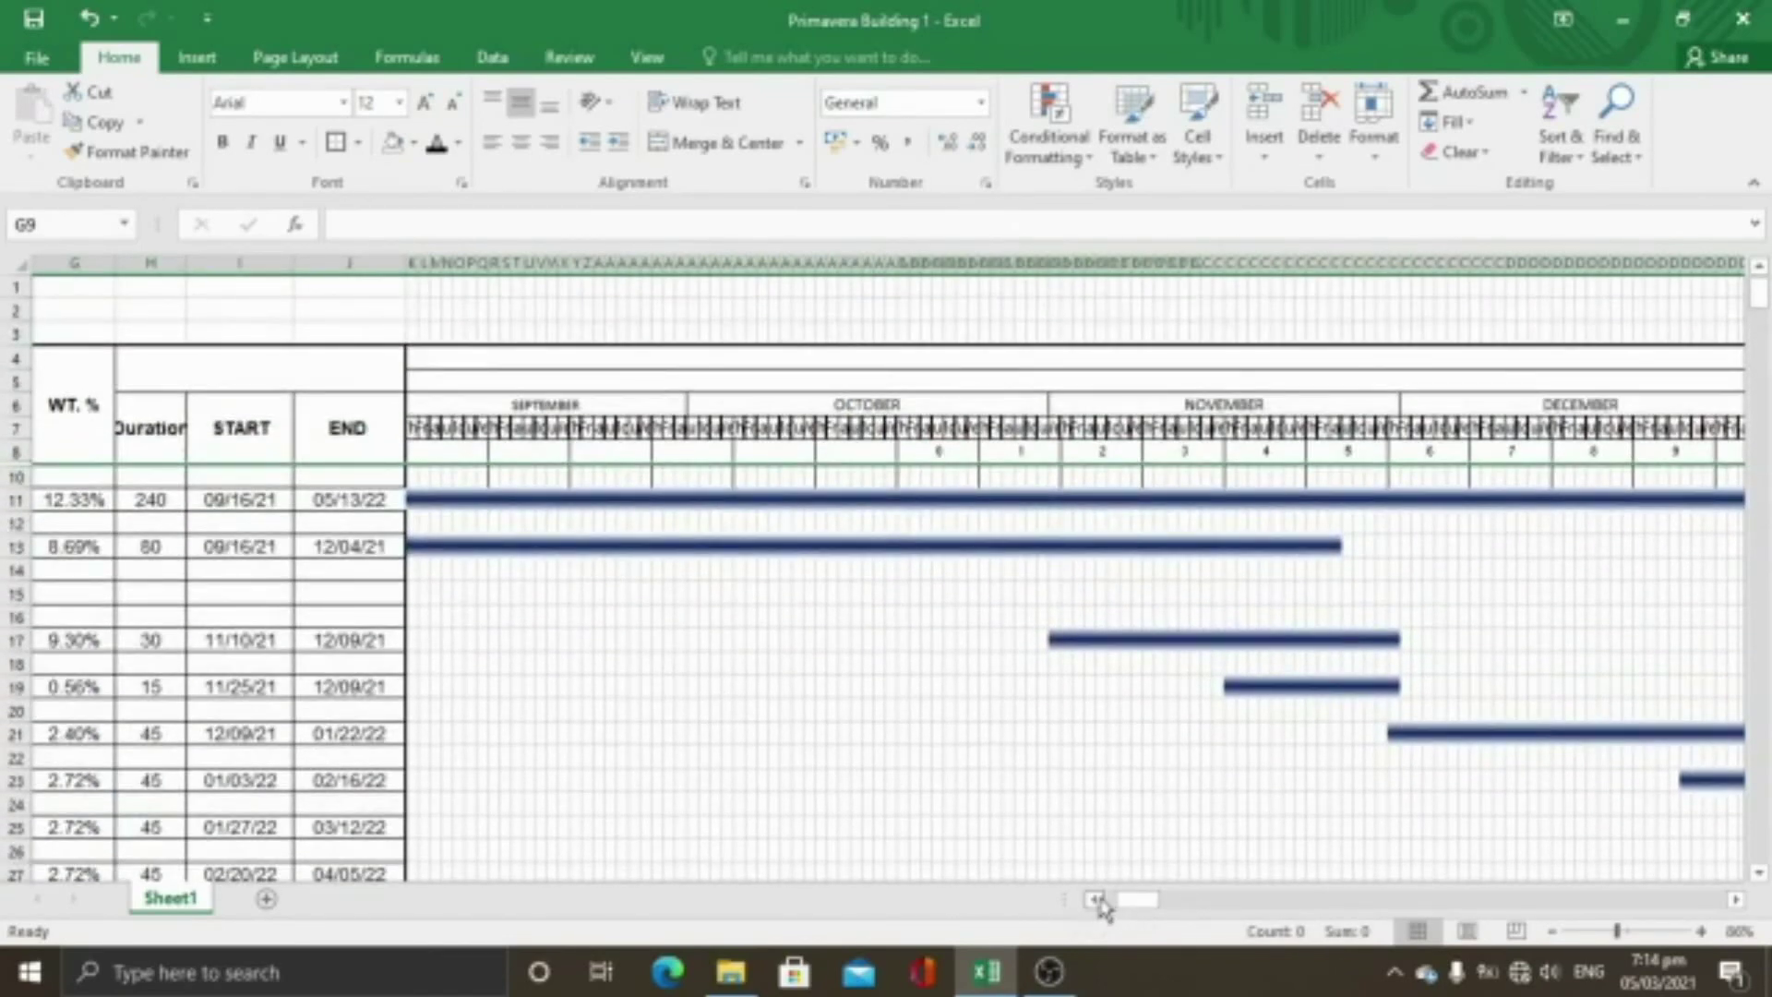
click(1098, 900)
click(1096, 900)
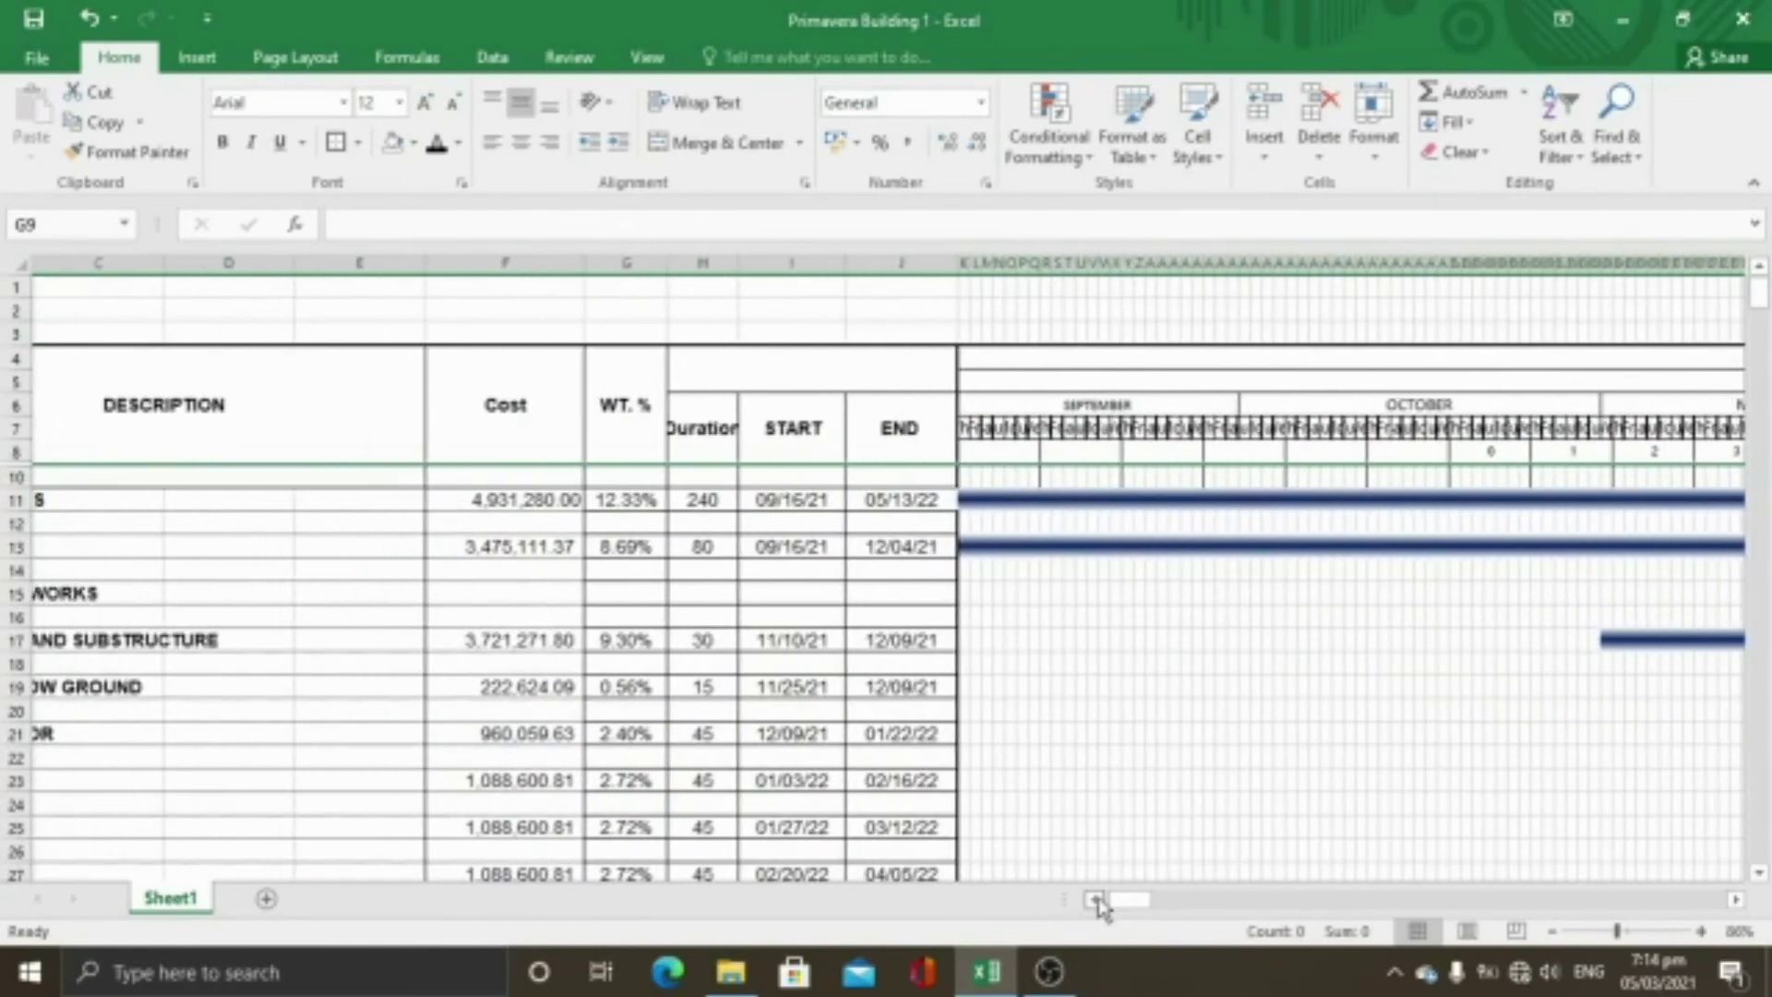
scroll(1099, 771, down, 7)
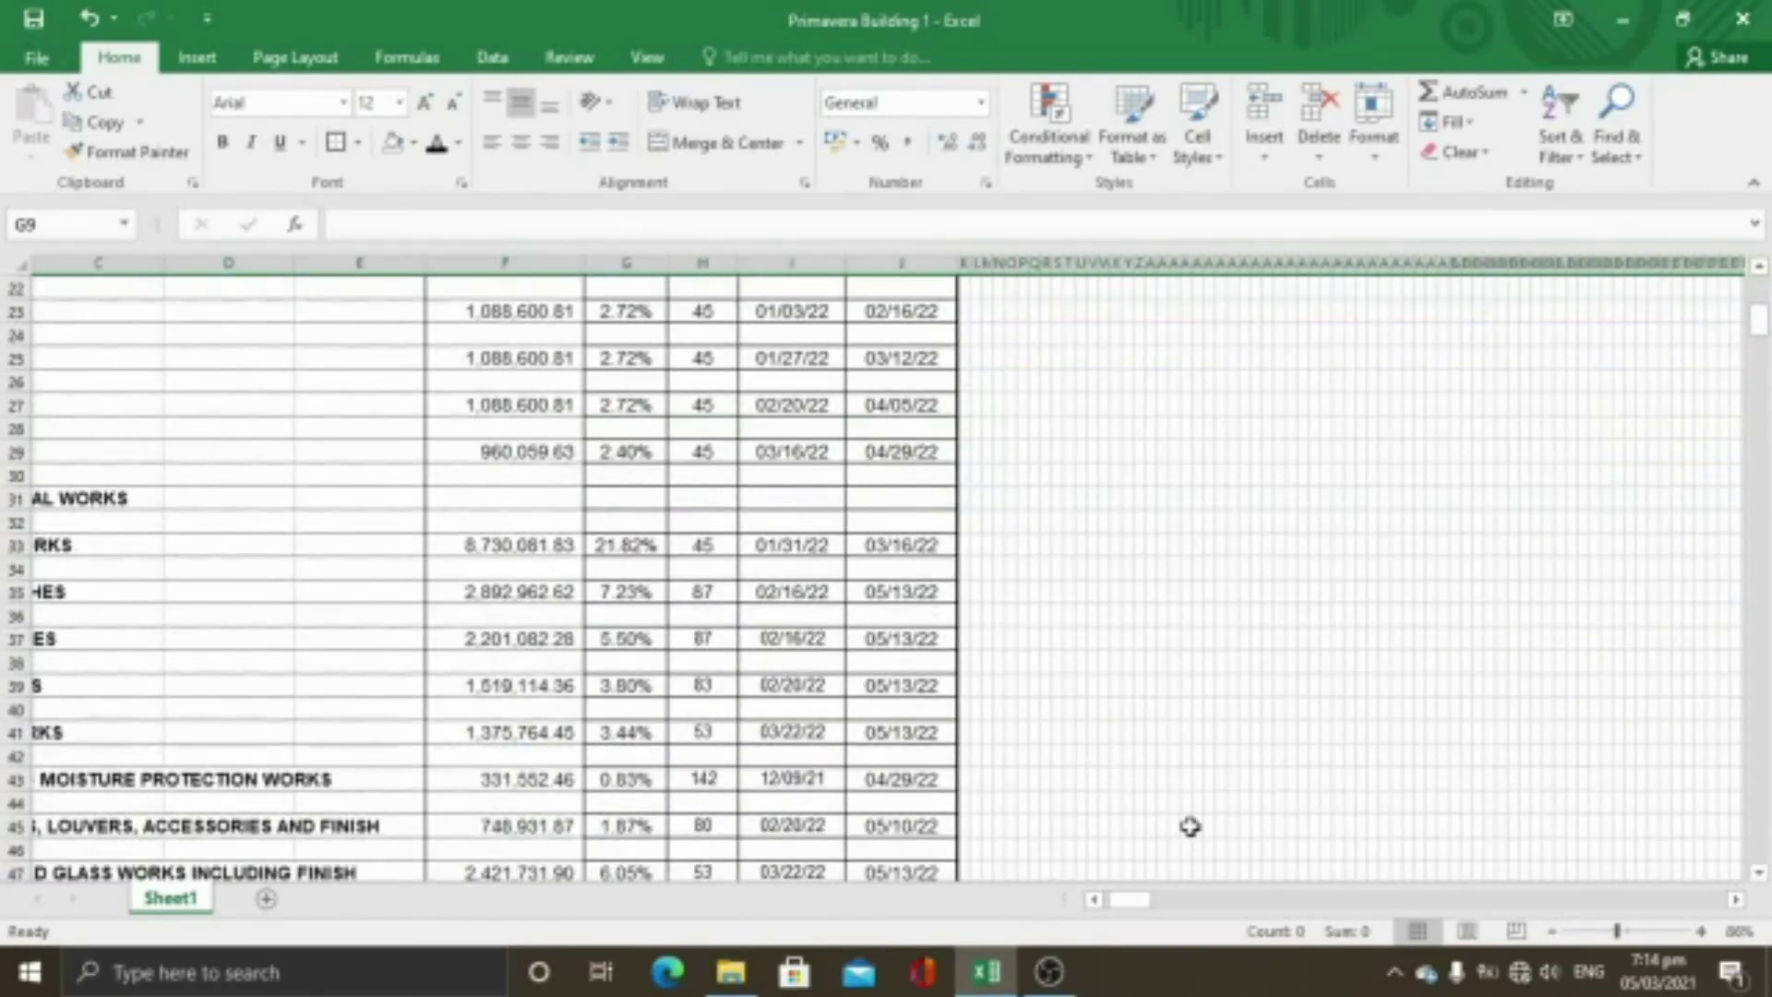